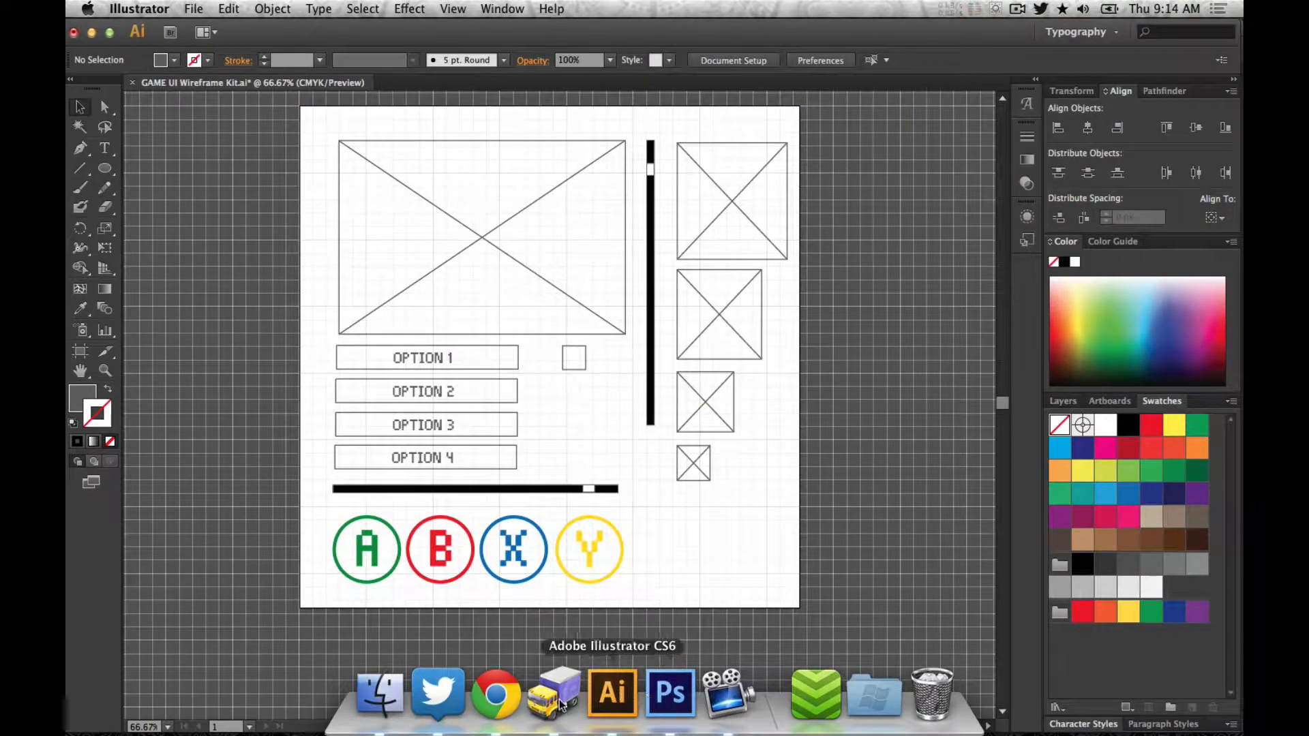
- Switch to Chrome and browse the Game UI Kits board on Pinterest for interface references
click(500, 694)
scroll(575, 321, up, 5)
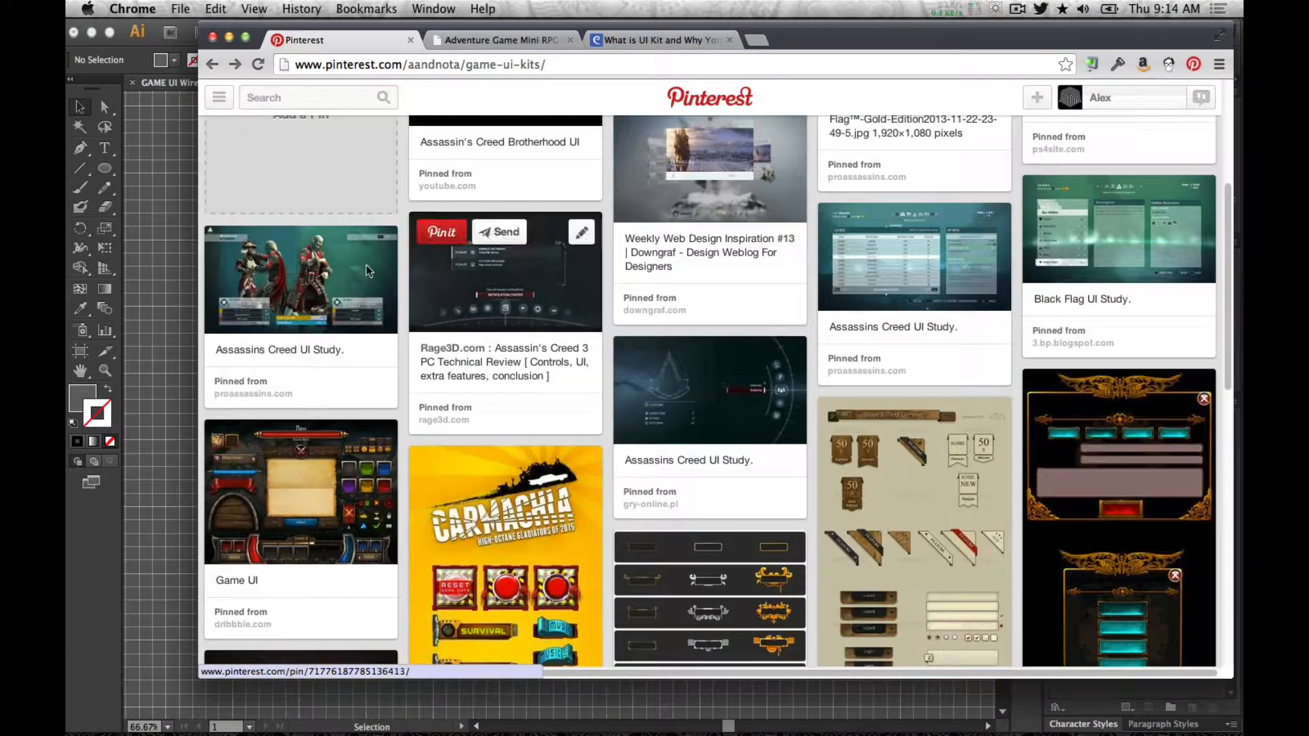
scroll(1050, 427, up, 3)
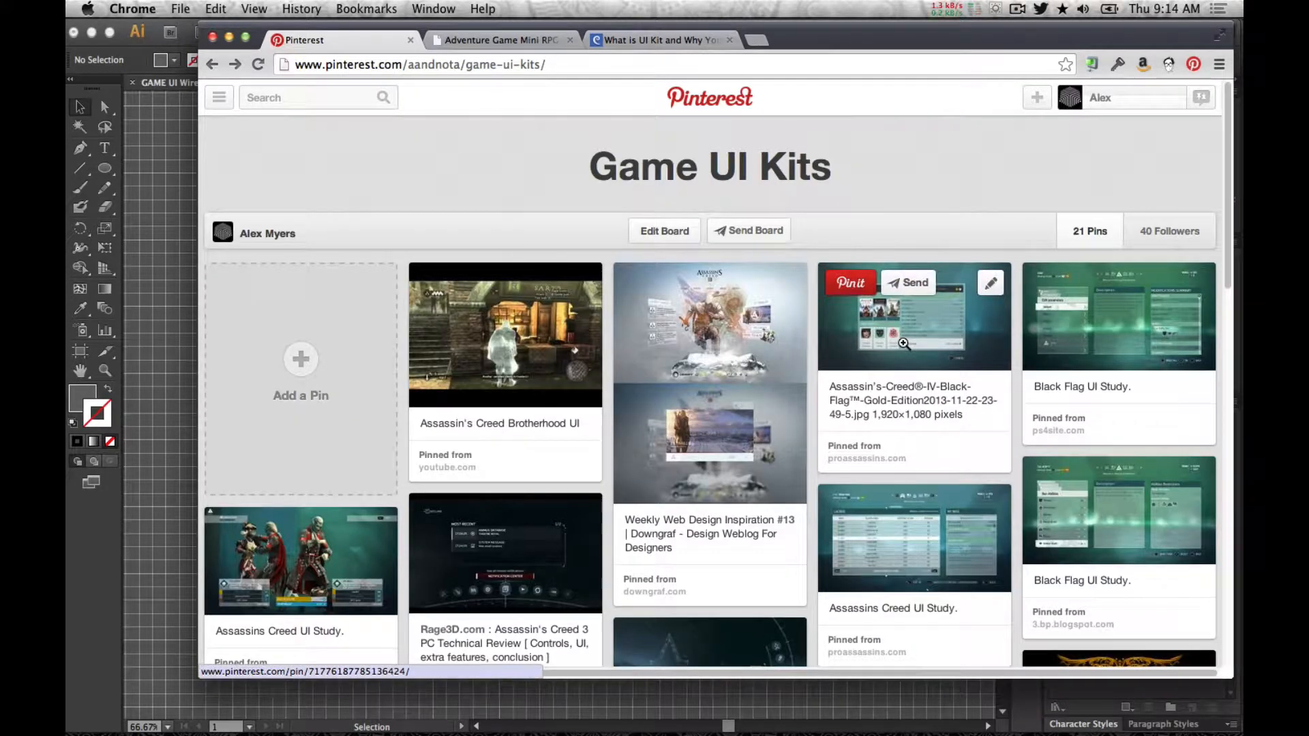
scroll(648, 354, down, 3)
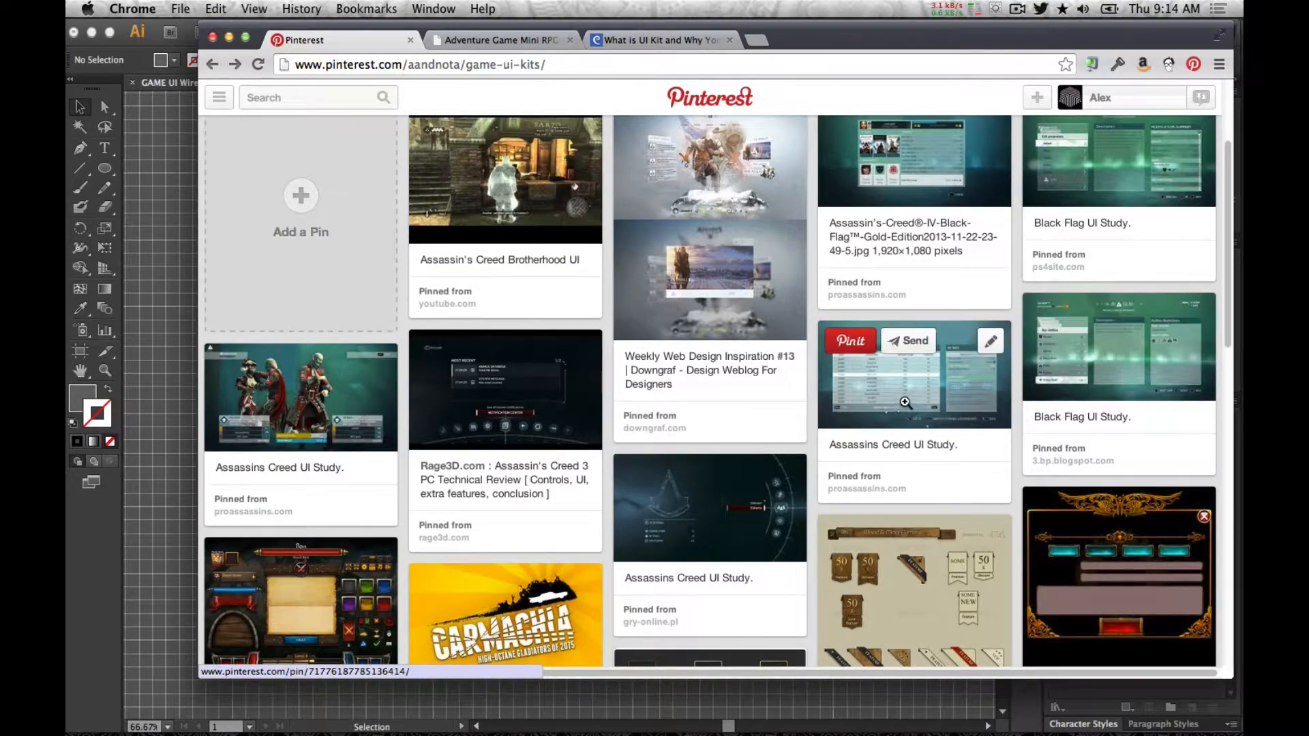
scroll(886, 409, down, 3)
scroll(881, 405, down, 5)
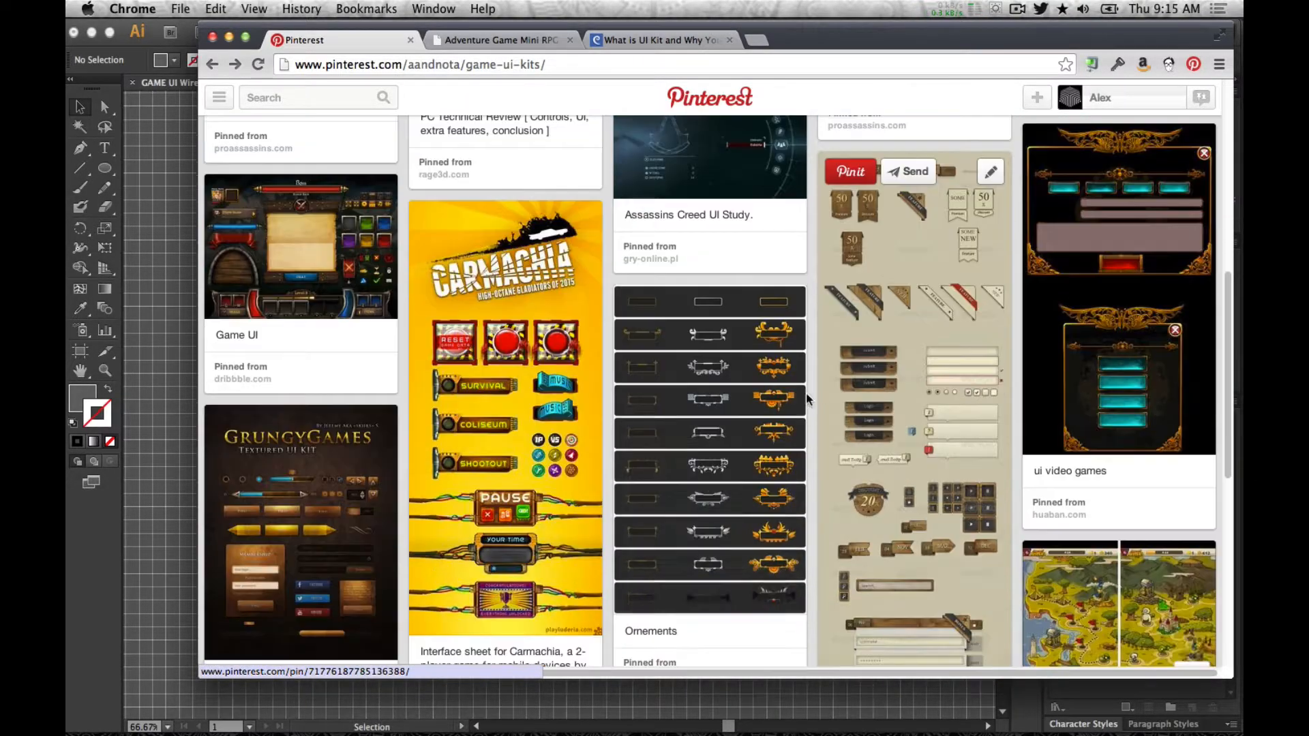
scroll(796, 409, down, 1)
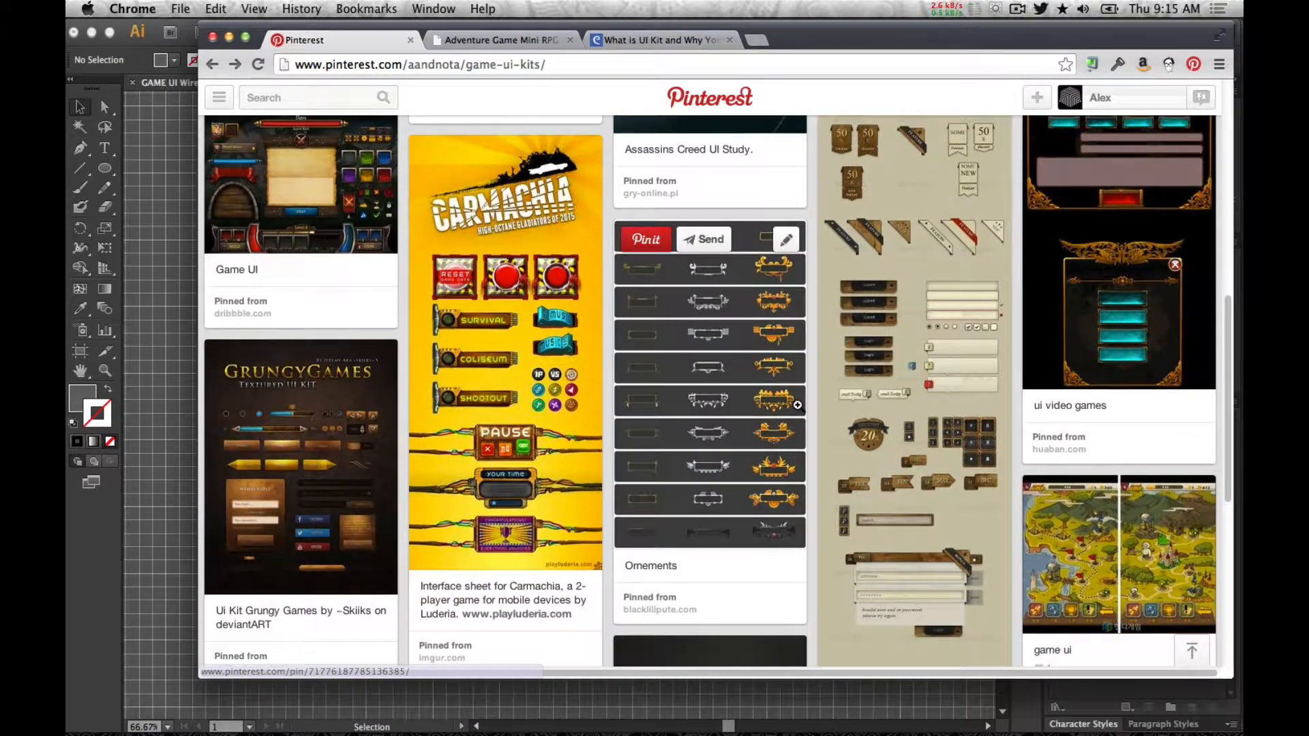
scroll(795, 394, up, 5)
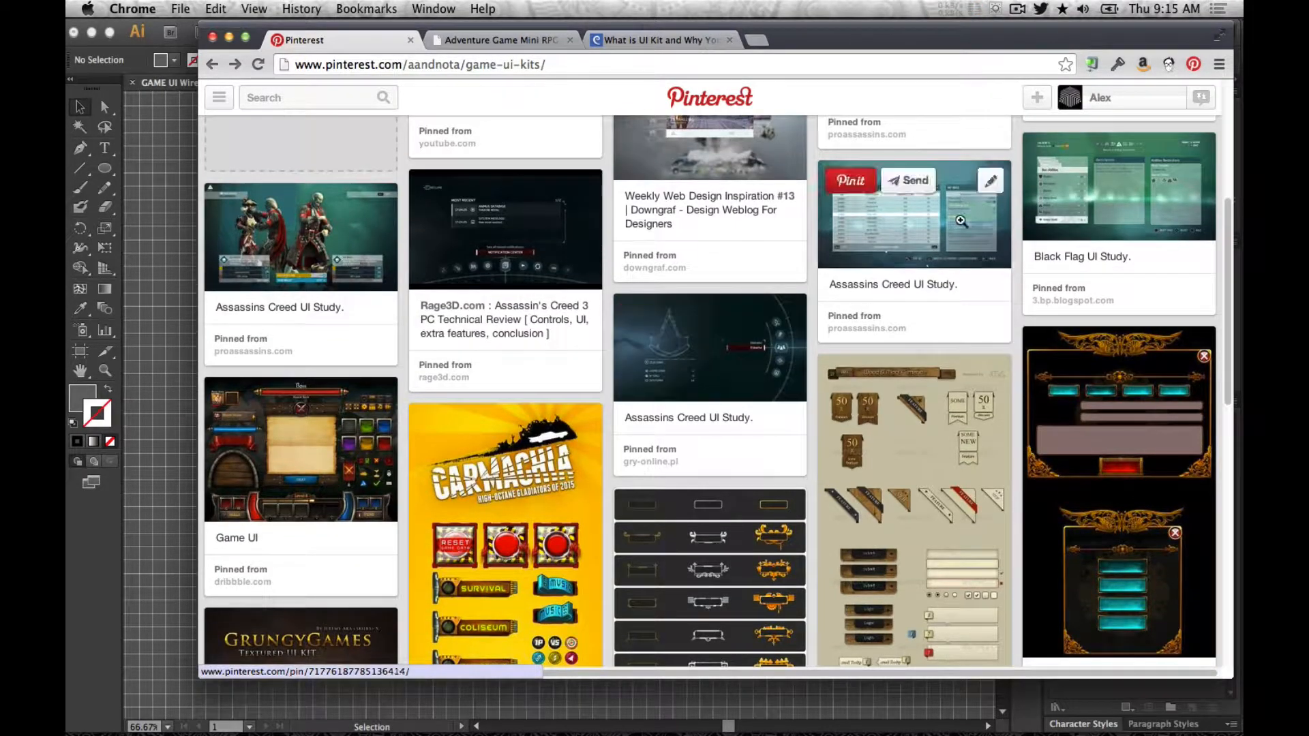
- Examine the Black Flag UI Study pin showing the Ban Abilities screen and the Adventure Game Mini RPG UI Pack page
click(1062, 200)
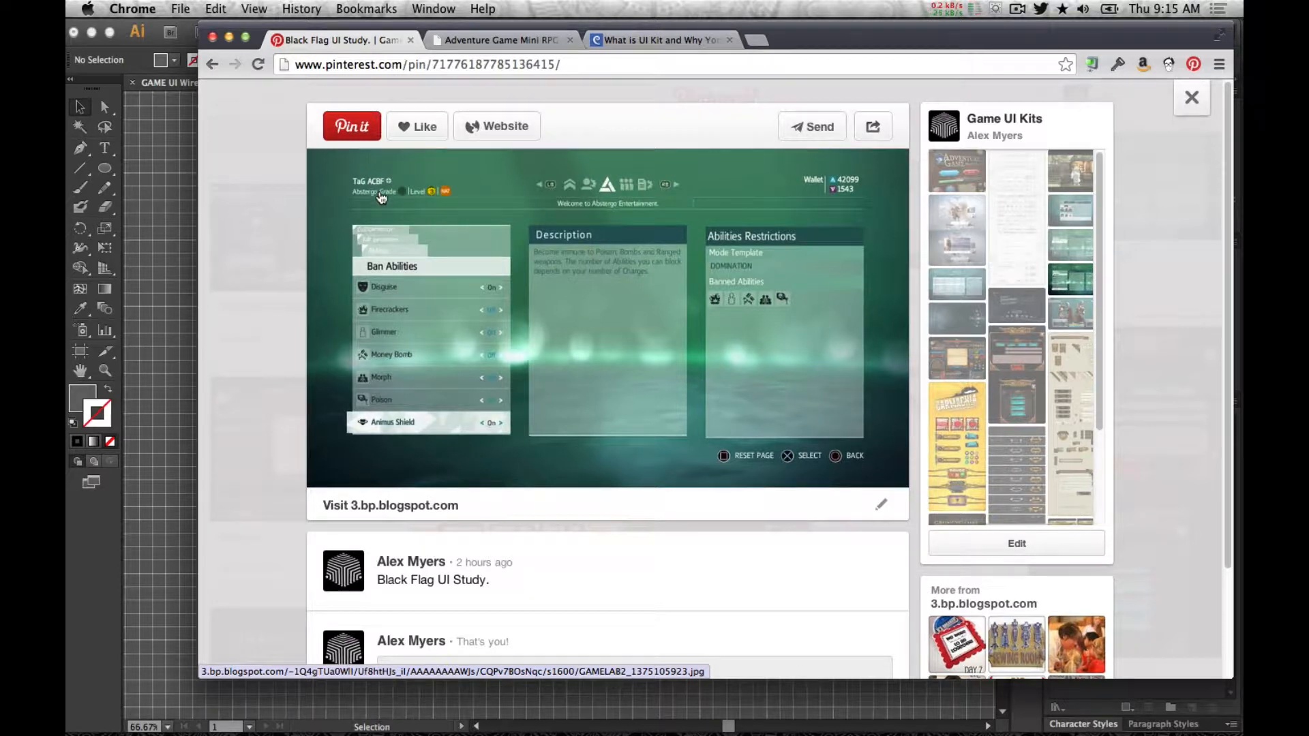
drag(804, 38, 744, 37)
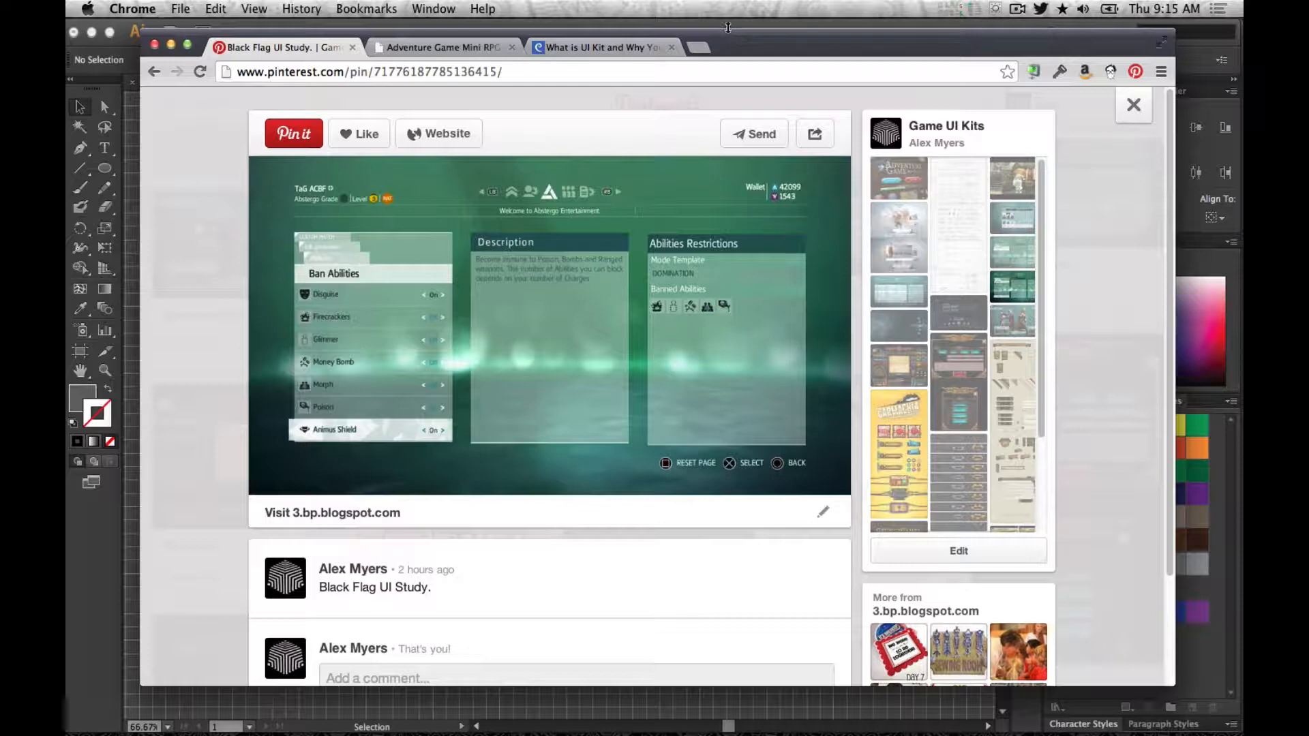
click(437, 47)
scroll(719, 370, down, 2)
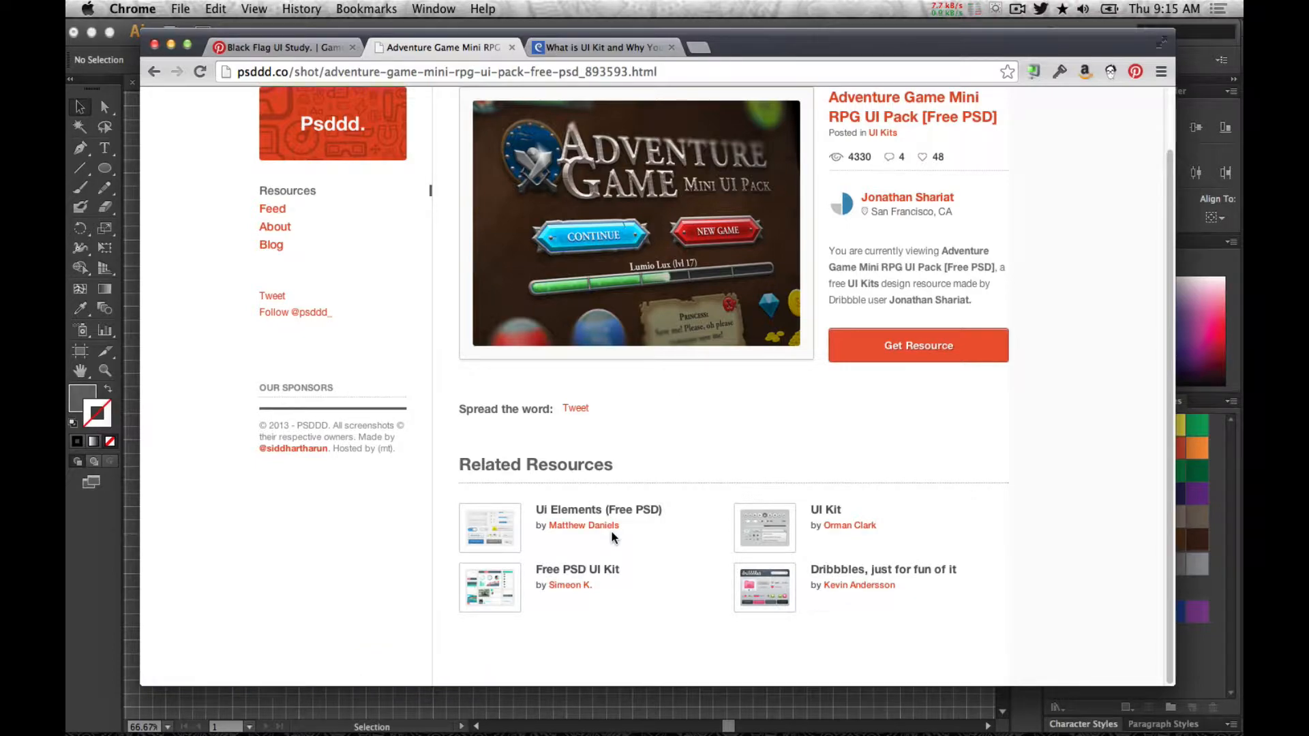
scroll(610, 529, up, 1)
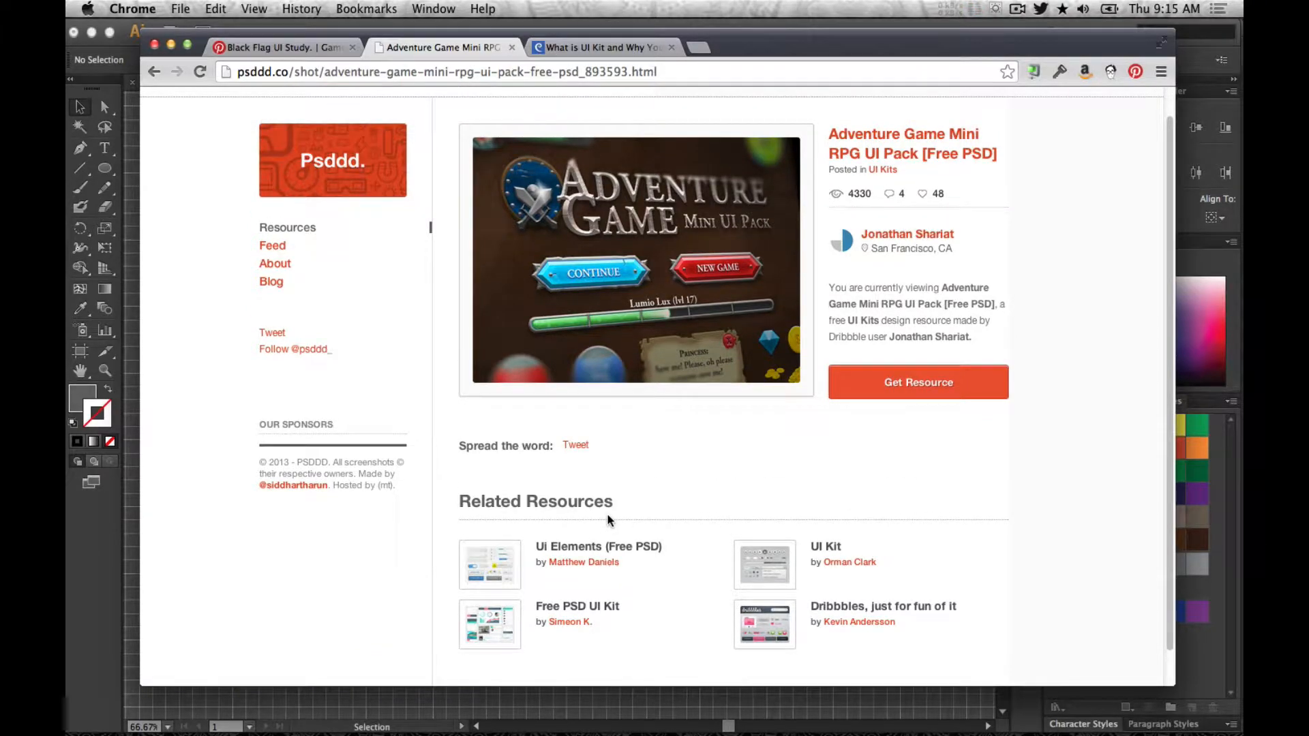
- Switch to Photoshop and examine the layer groups of RPG-game-UI.psd, toggling the Logo group's visibility off and on
key(ctrl+Down)
key(ctrl+Down)
key(super+Tab)
key(super+Tab)
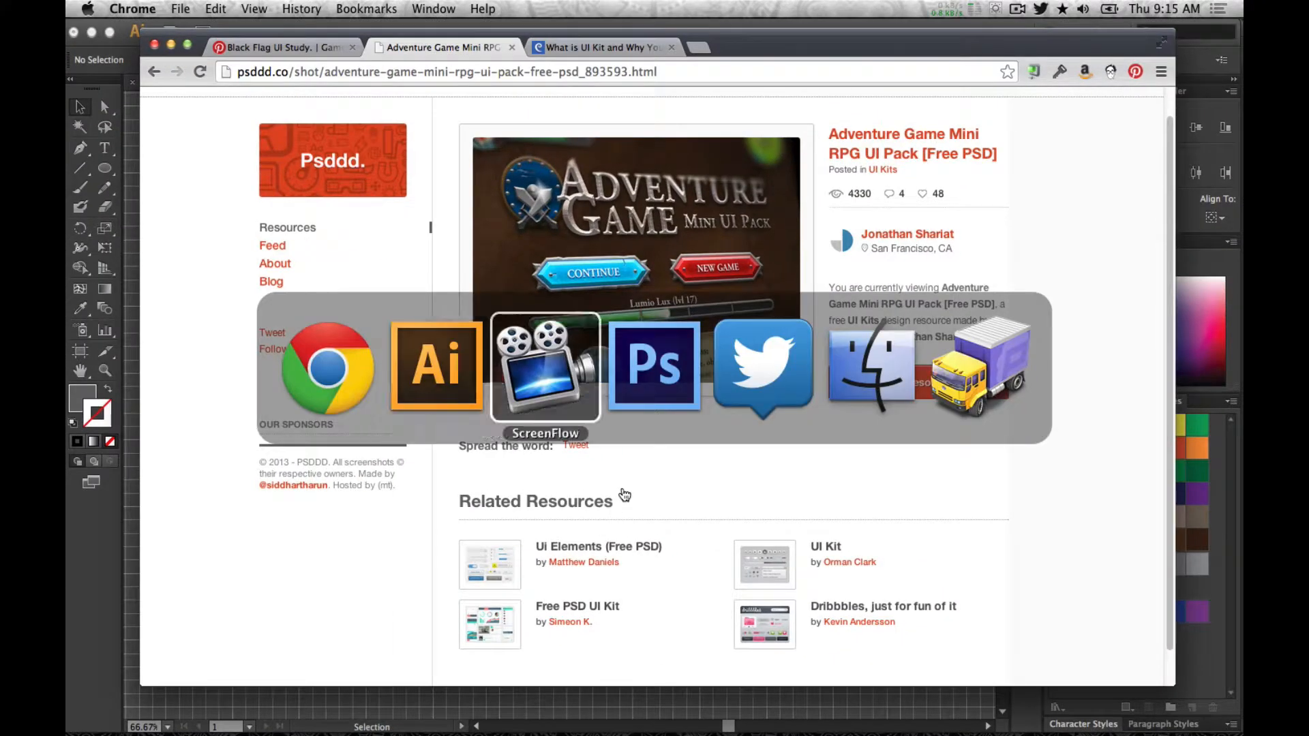
key(super+Tab)
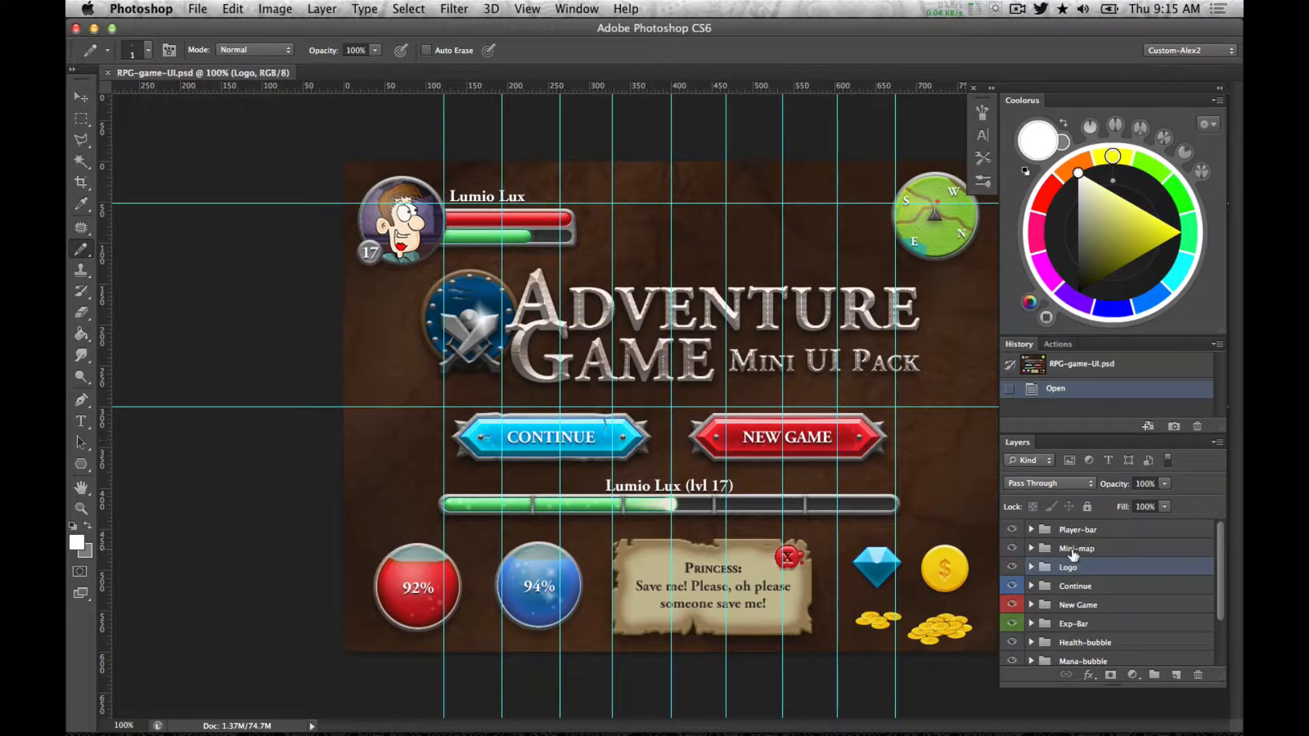
click(1013, 568)
click(1013, 567)
click(1217, 95)
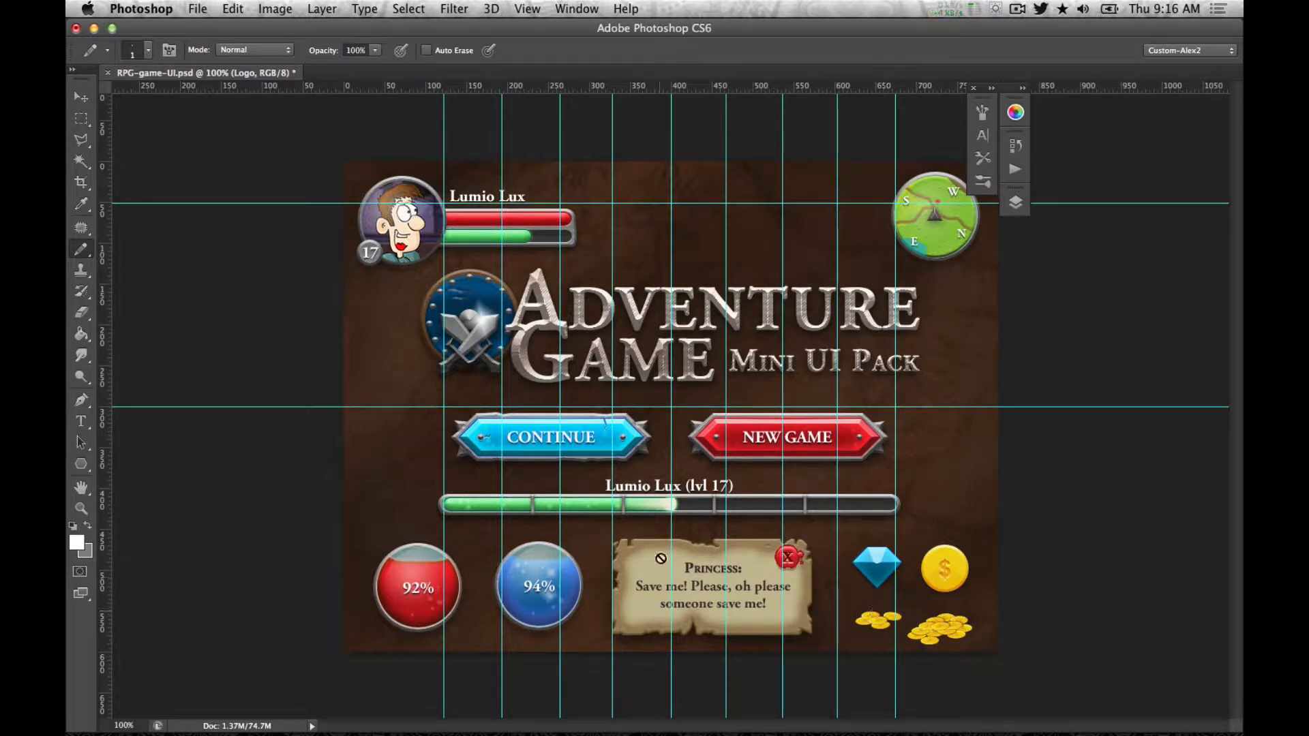
click(1023, 87)
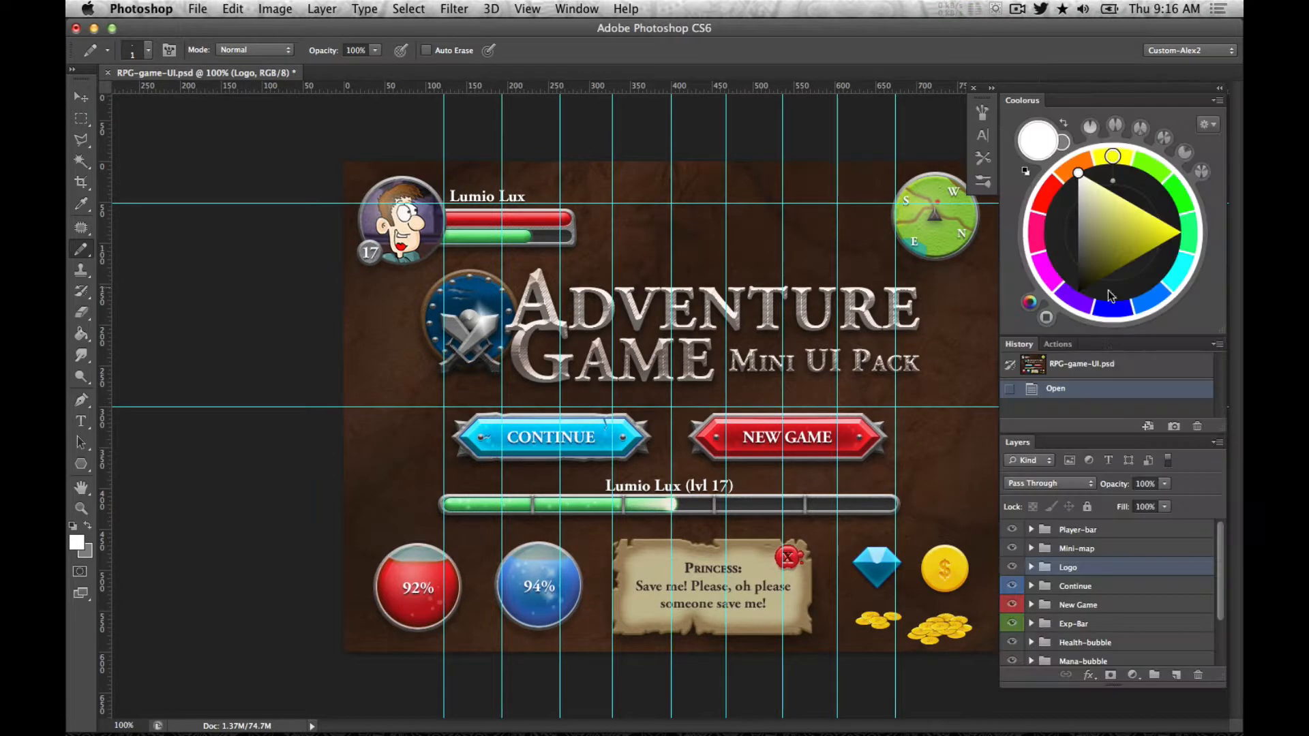
scroll(1072, 564, down, 2)
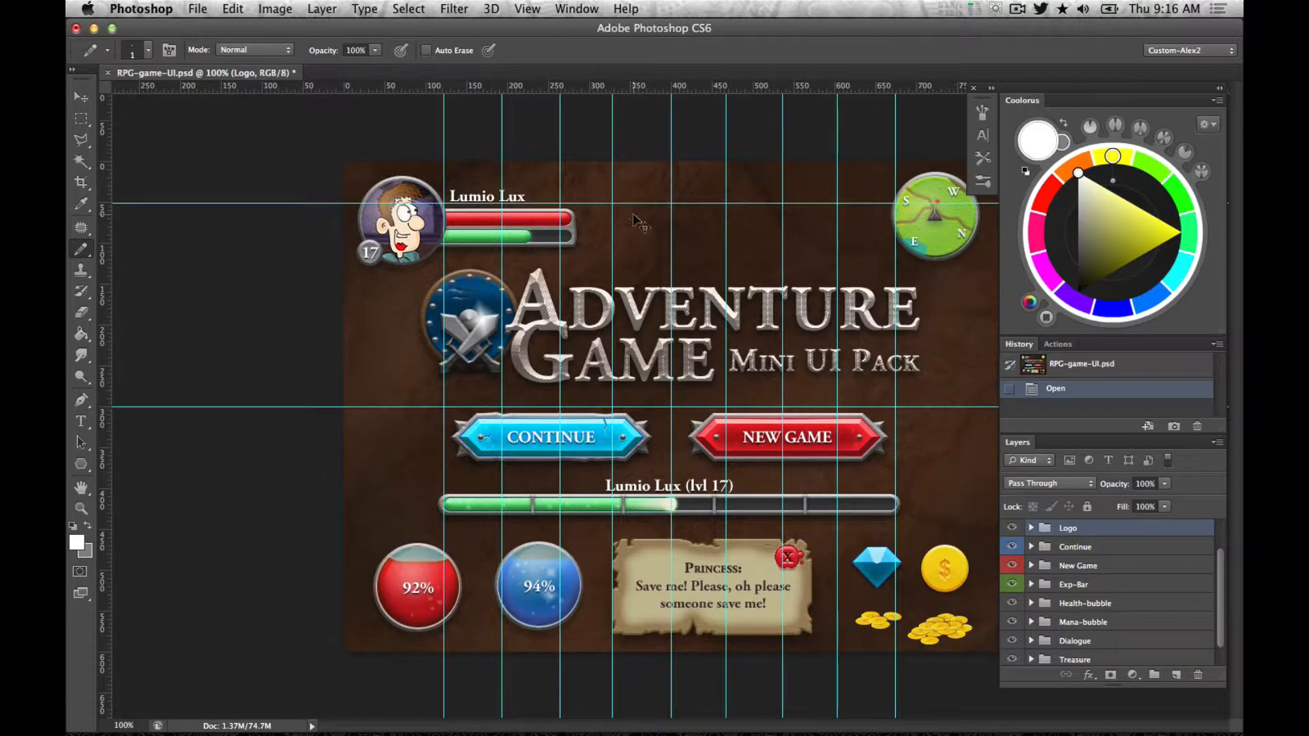
- Switch to Illustrator and move the four crossed placeholder boxes slightly closer to the vertical scroll bar
key(super+Tab)
key(super+Tab)
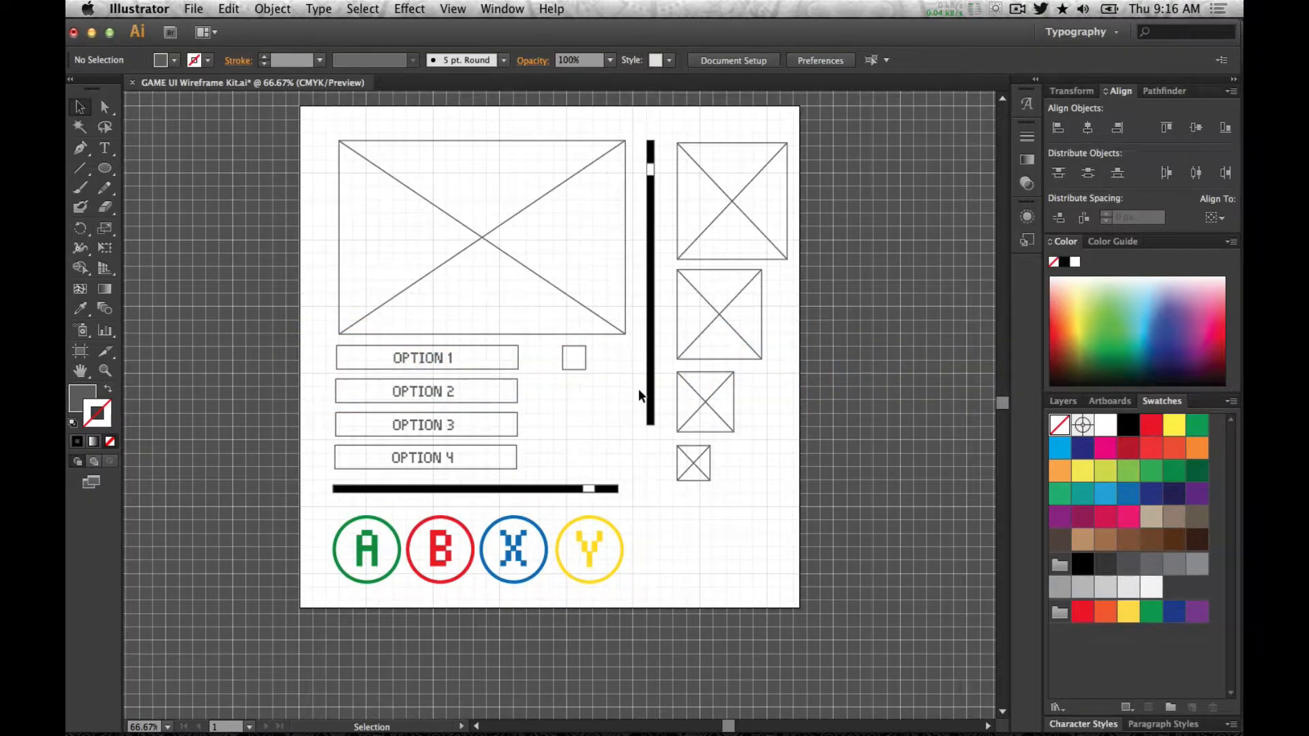
drag(750, 533, 688, 169)
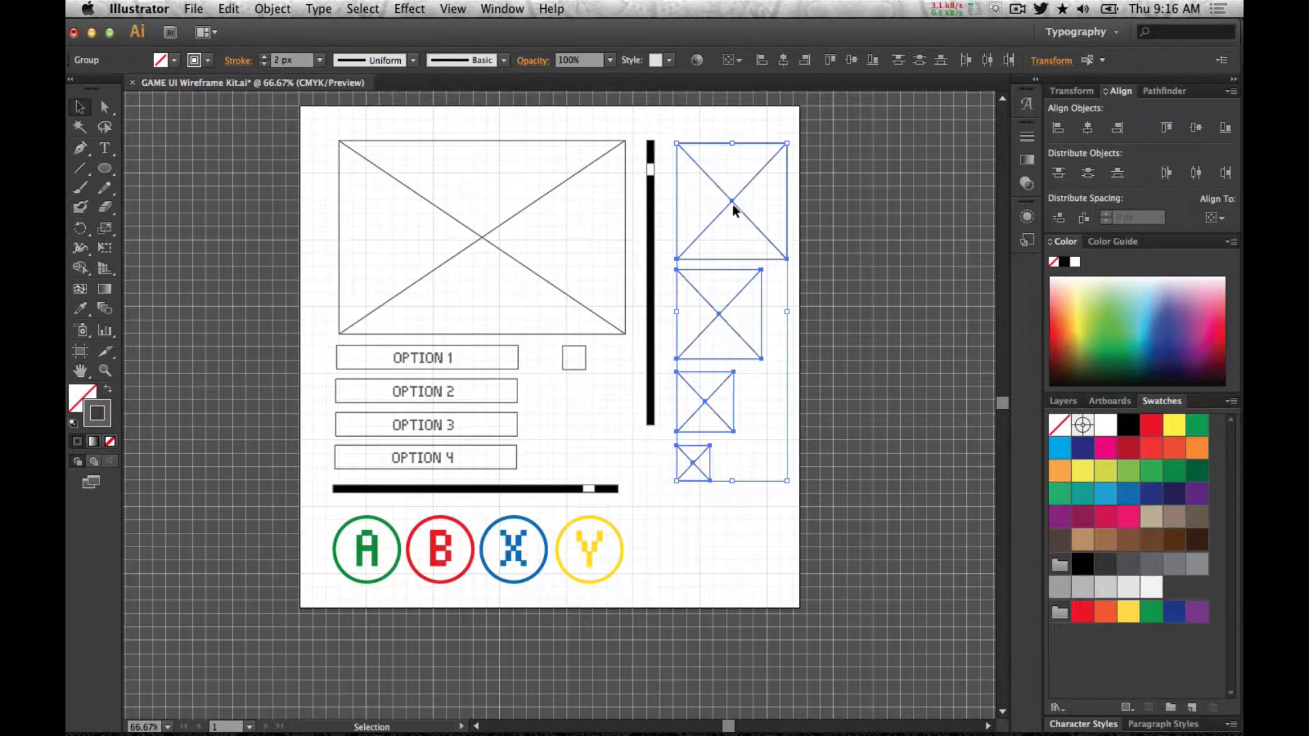
drag(734, 209, 722, 204)
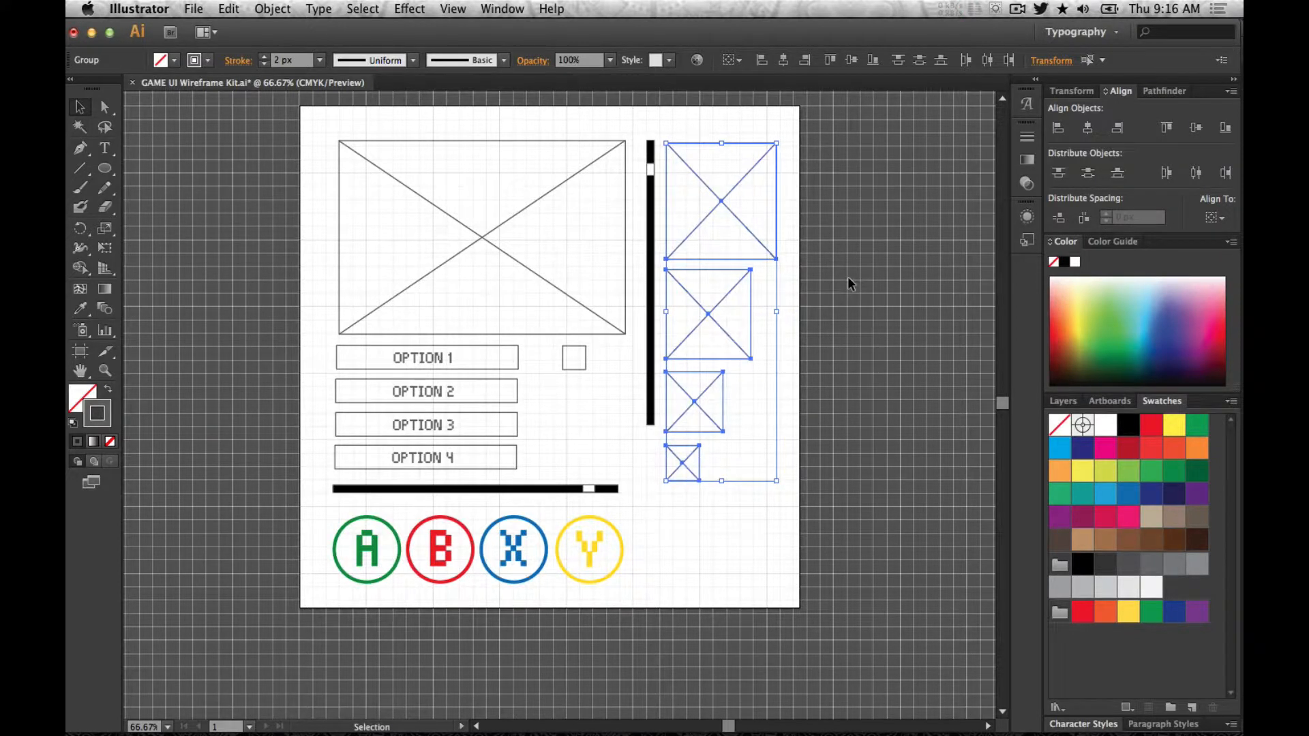
click(849, 276)
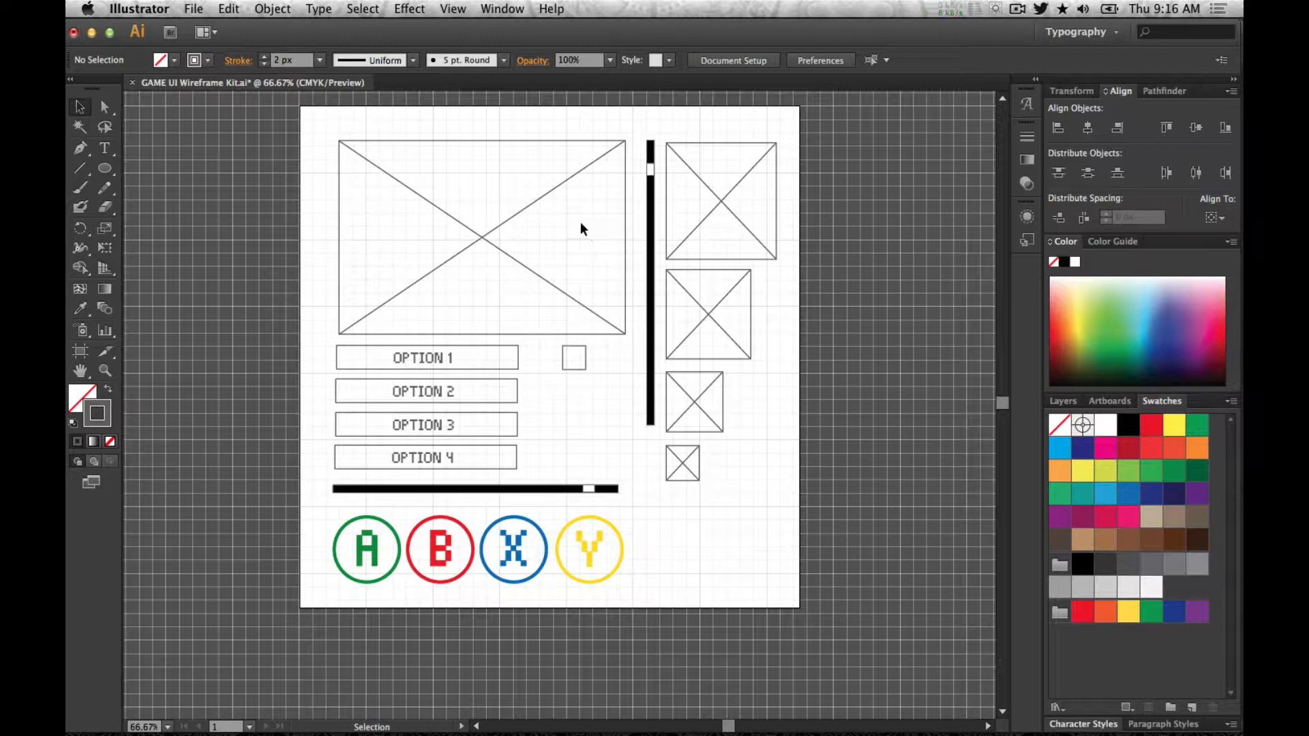
- Create a new document with one artboard, 900 px wide and 900 px high
key(super+n)
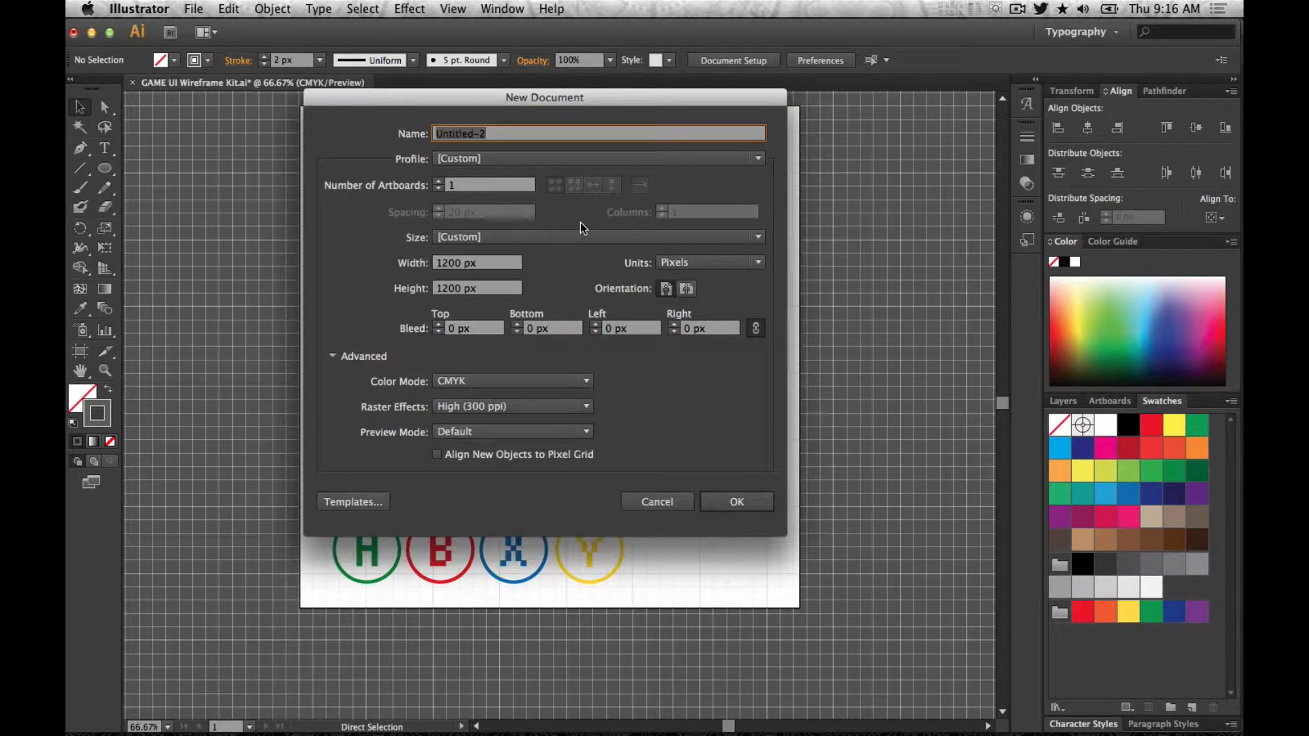
key(Tab)
key(Tab)
key(Tab)
key(Tab)
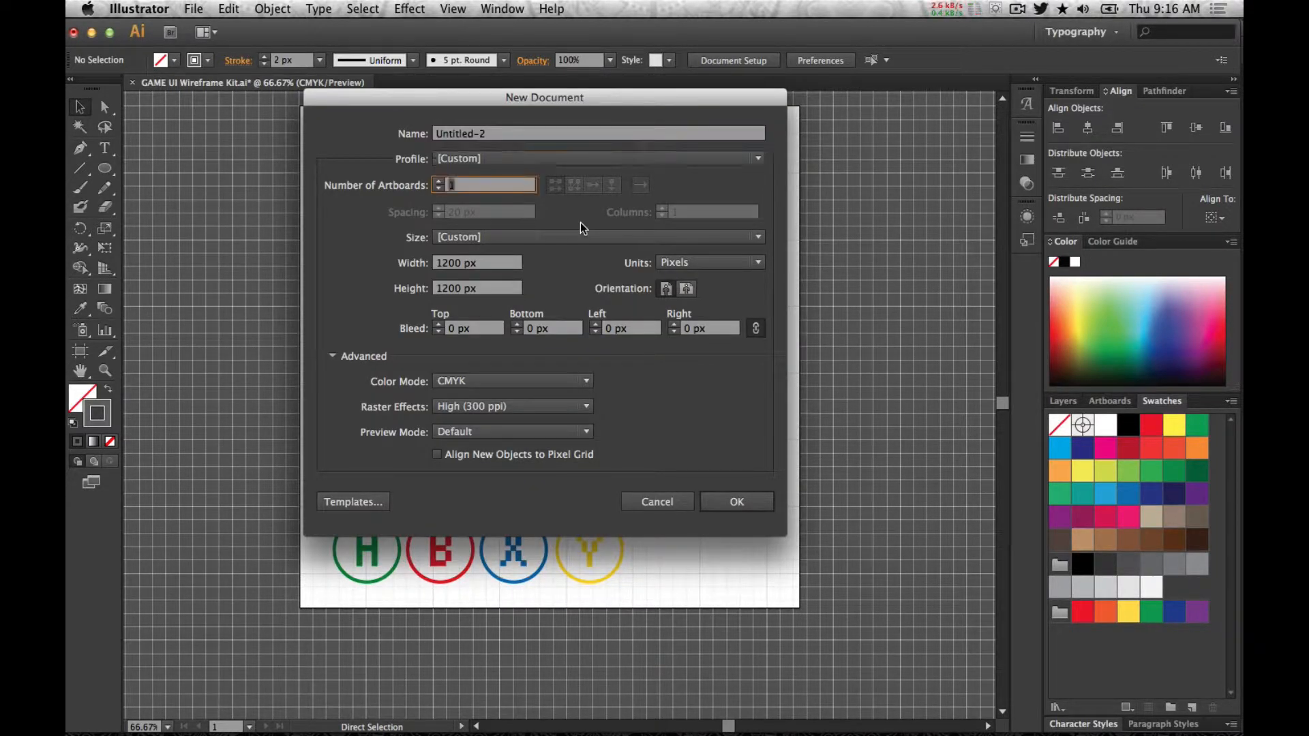
text(900)
key(Tab)
text(900)
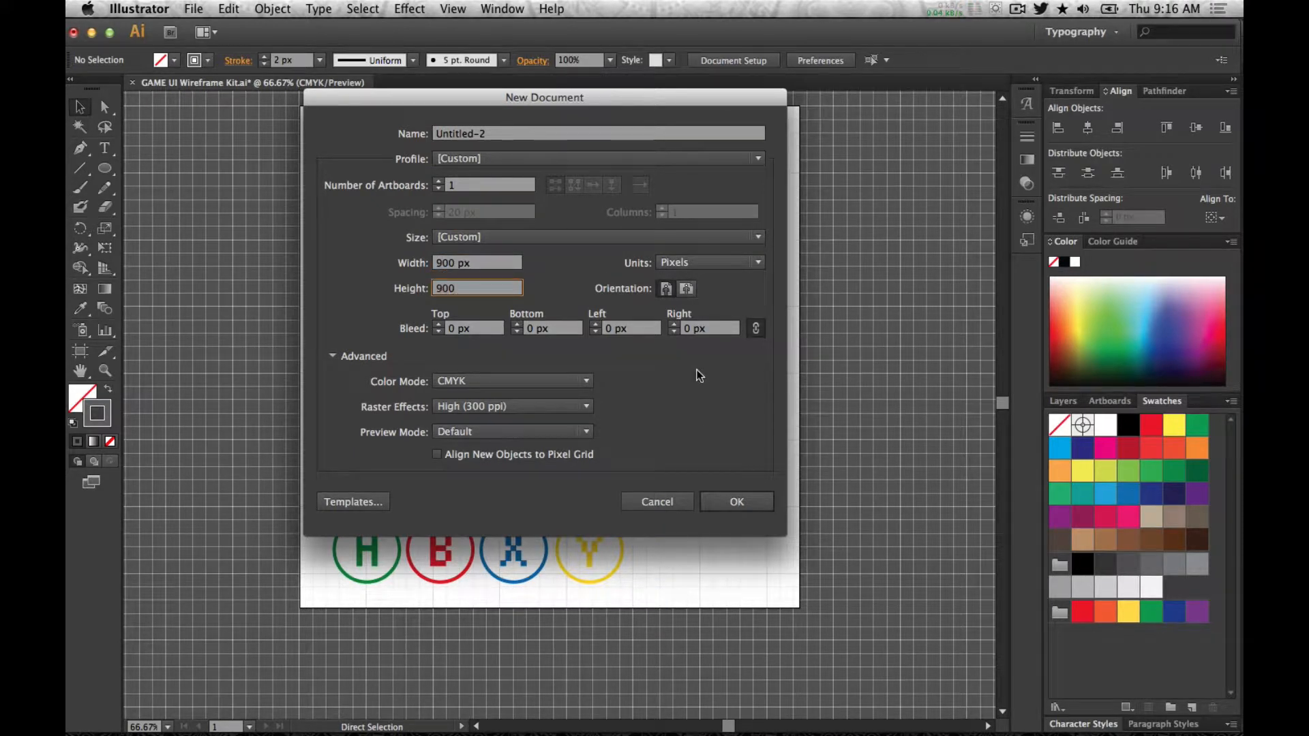
click(730, 501)
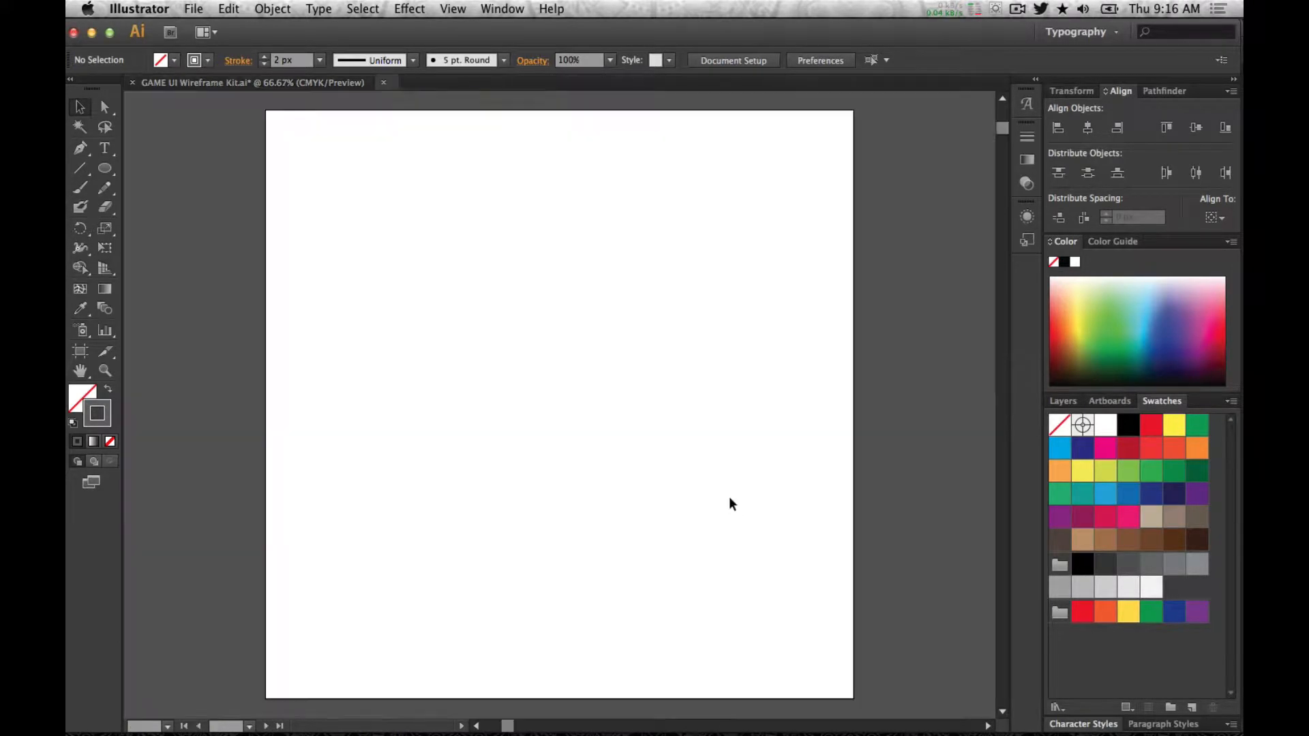
- Show the grid in the new document
key(super)
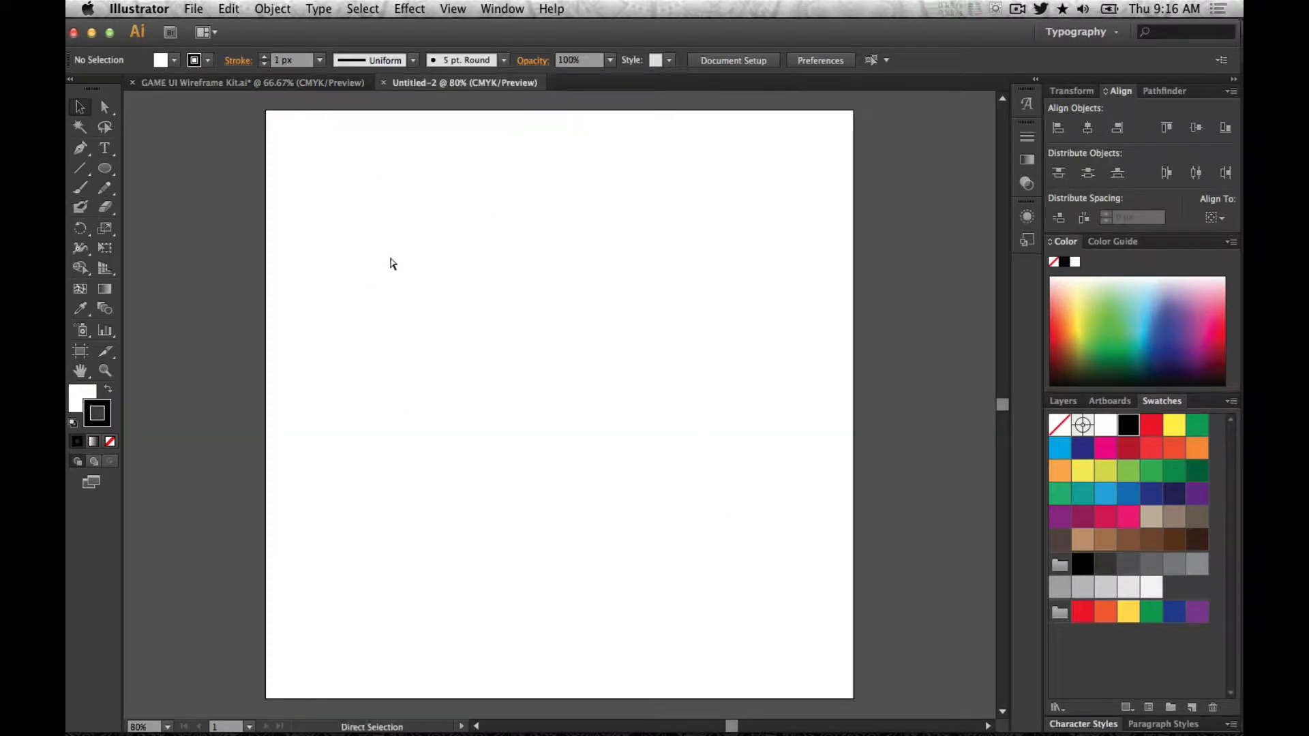
key(super+k)
click(522, 437)
key(super+apostrophe)
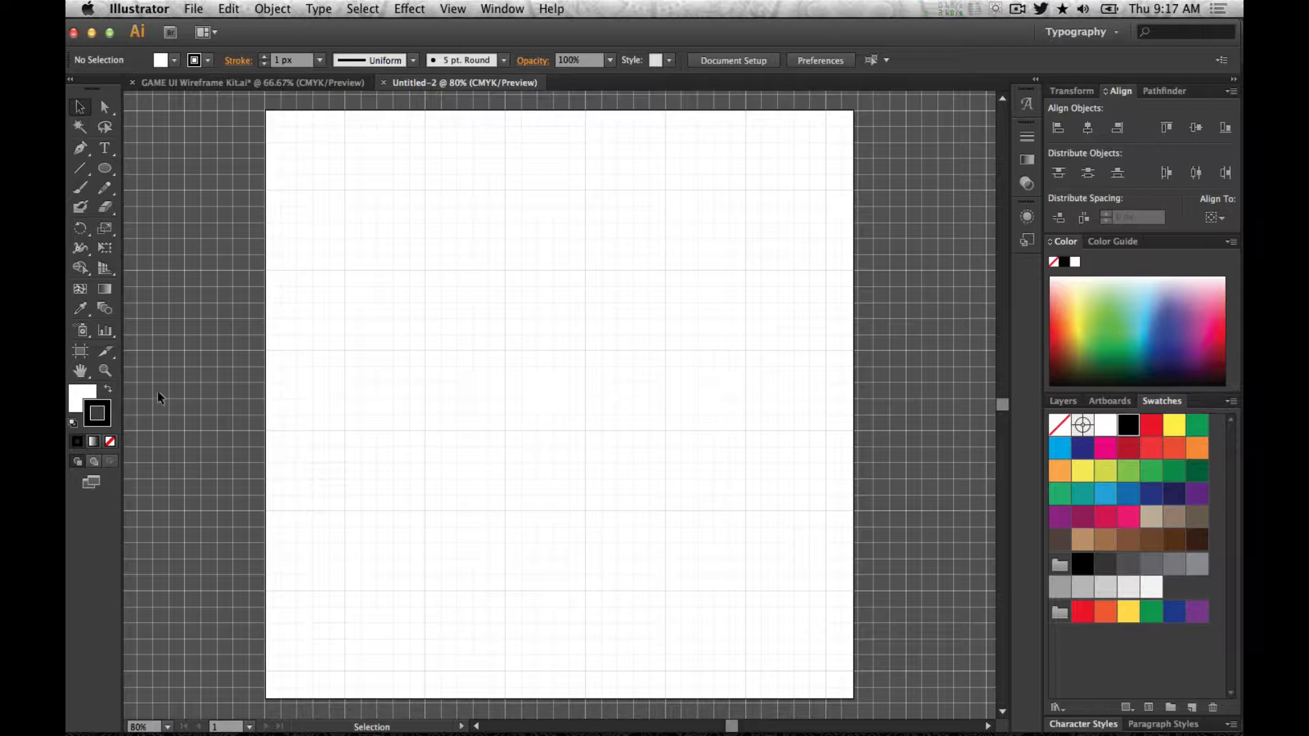
- Draw a large, nearly square rectangle in the upper-left area of the artboard with the Rectangle tool
drag(108, 174, 171, 167)
drag(289, 132, 613, 431)
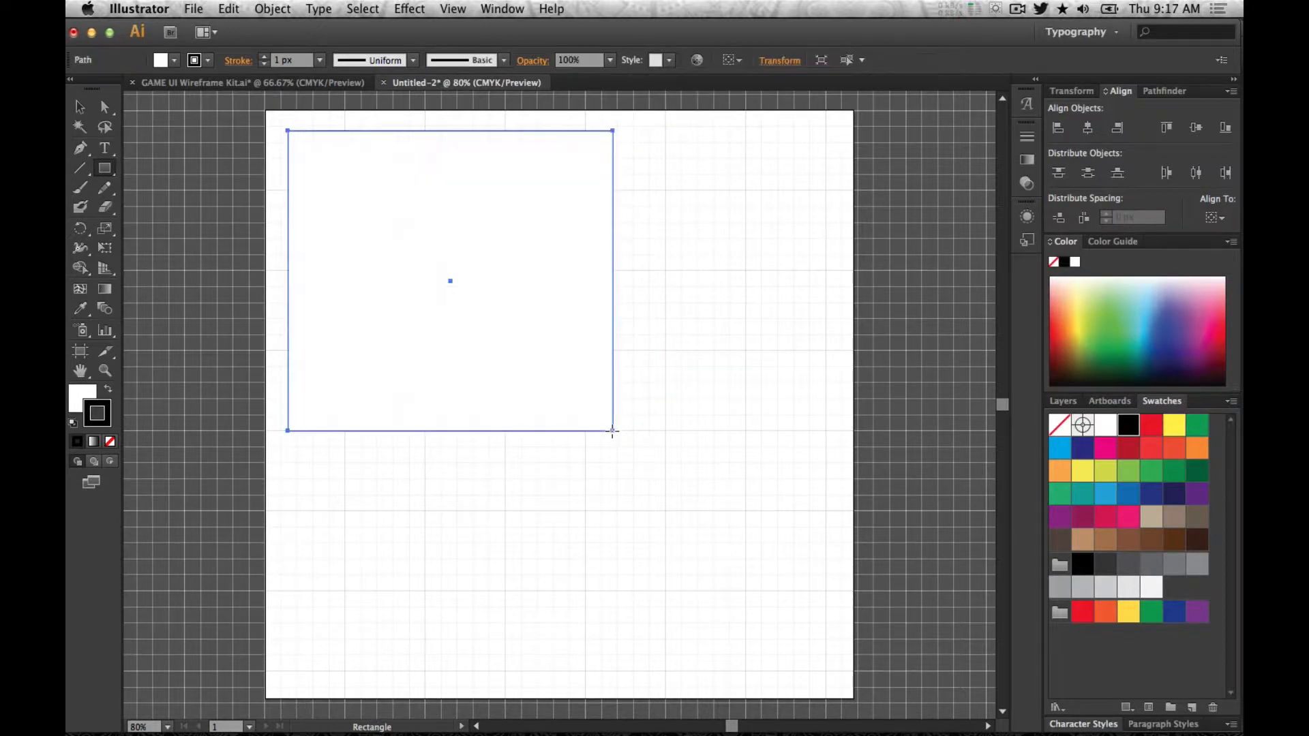
- Try the rectangle with no fill and restore its solid white fill
click(75, 406)
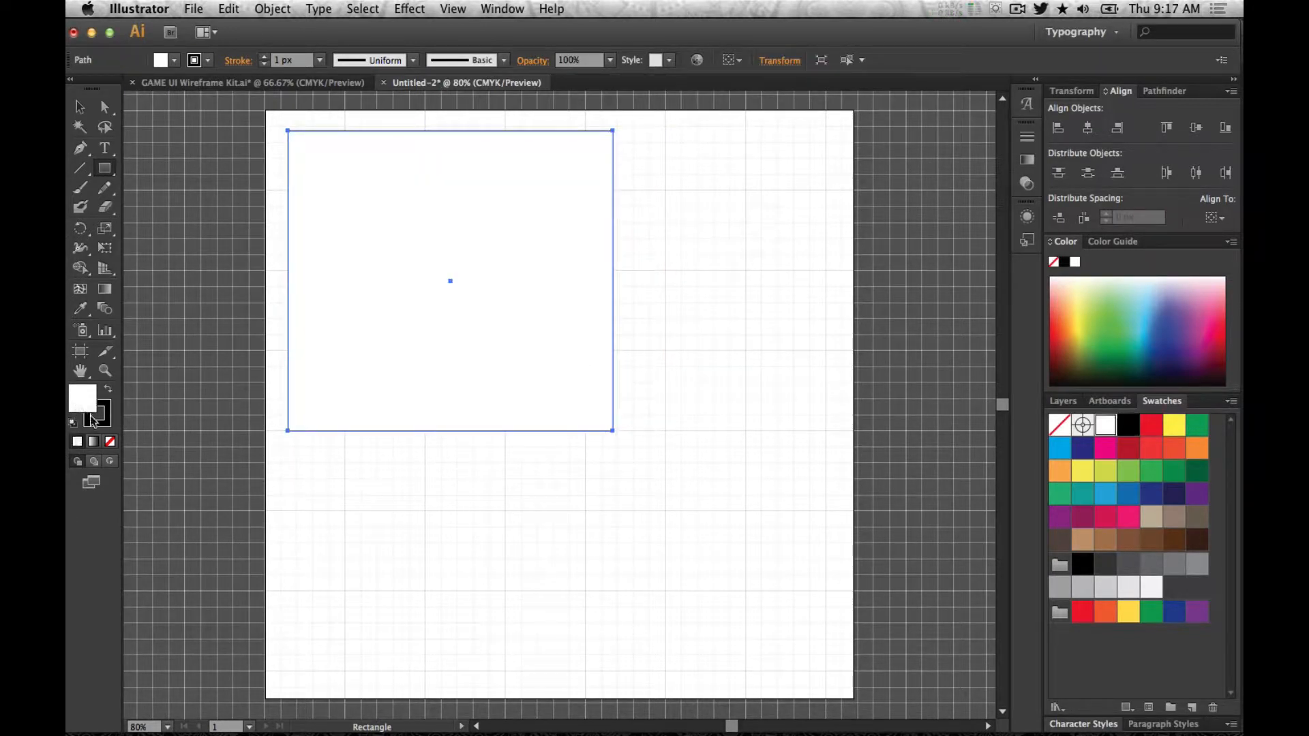
click(110, 441)
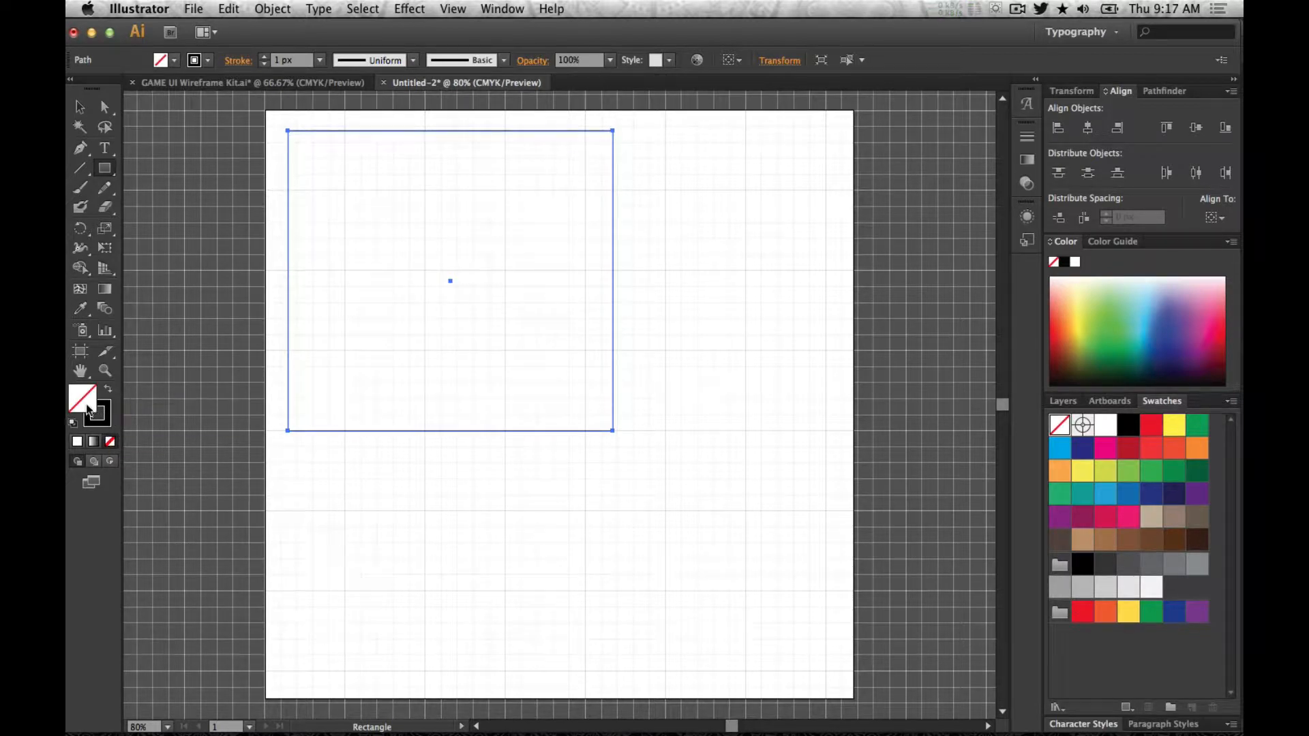
click(77, 441)
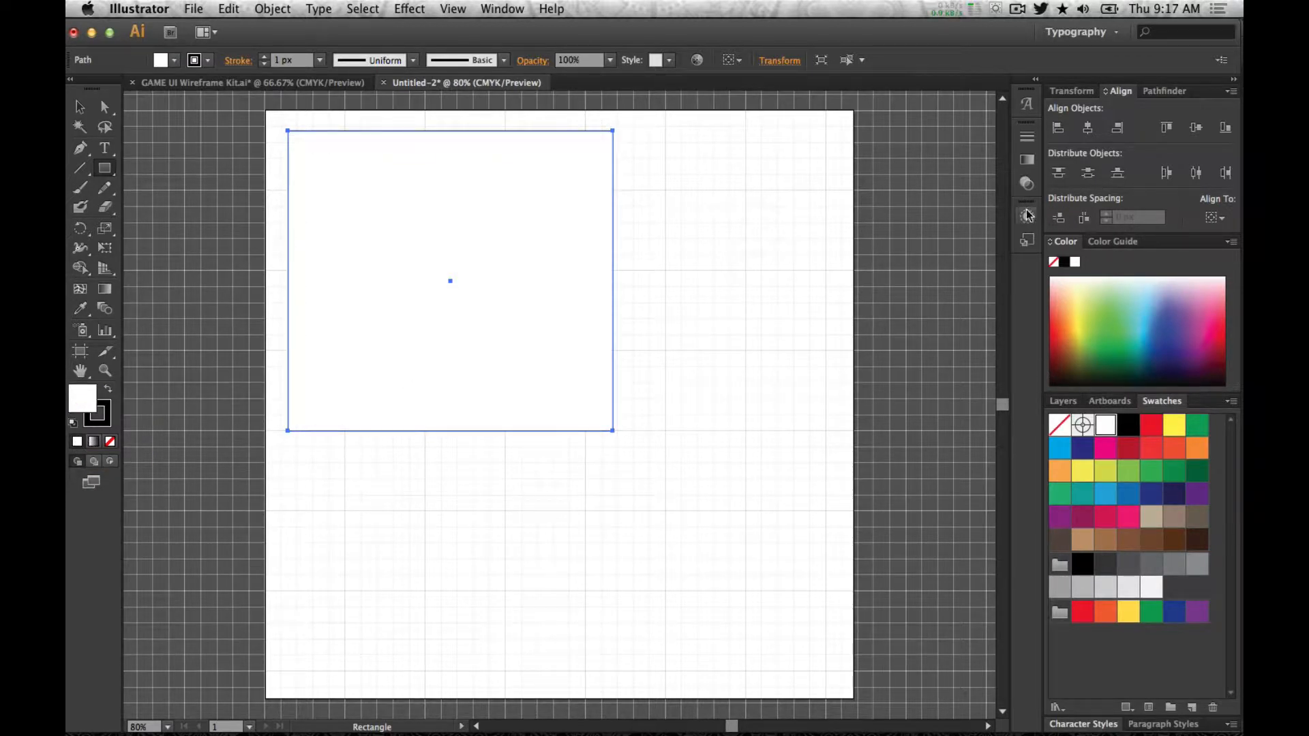
- Set the rectangle's opacity to 50% and fill it with a medium grey swatch
click(1027, 188)
click(998, 146)
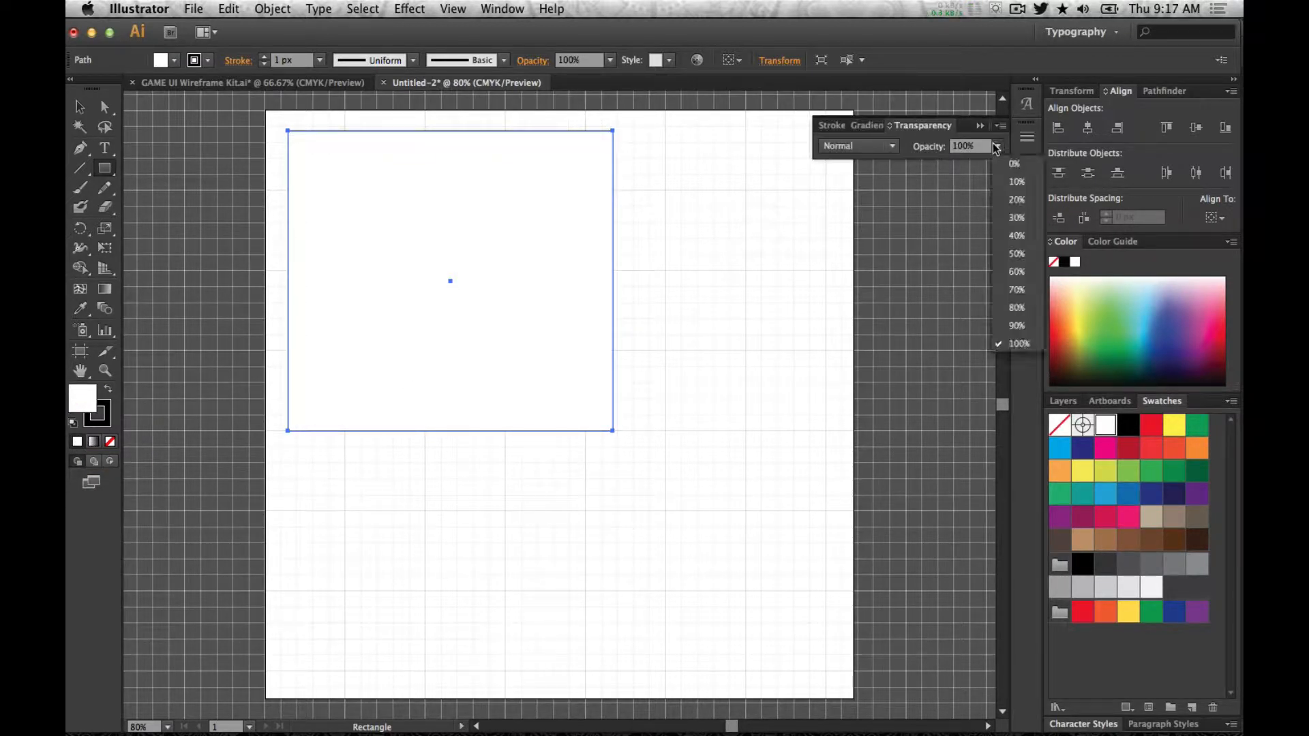
click(1017, 254)
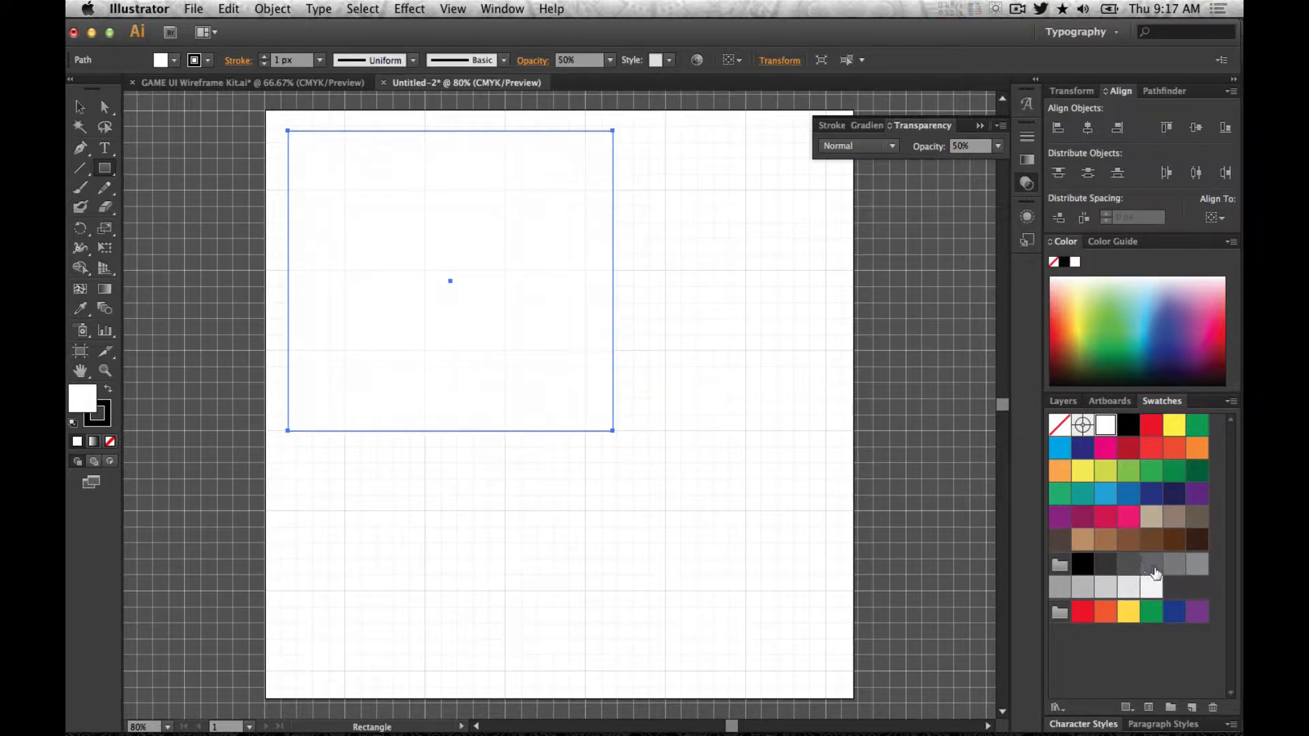
click(1197, 564)
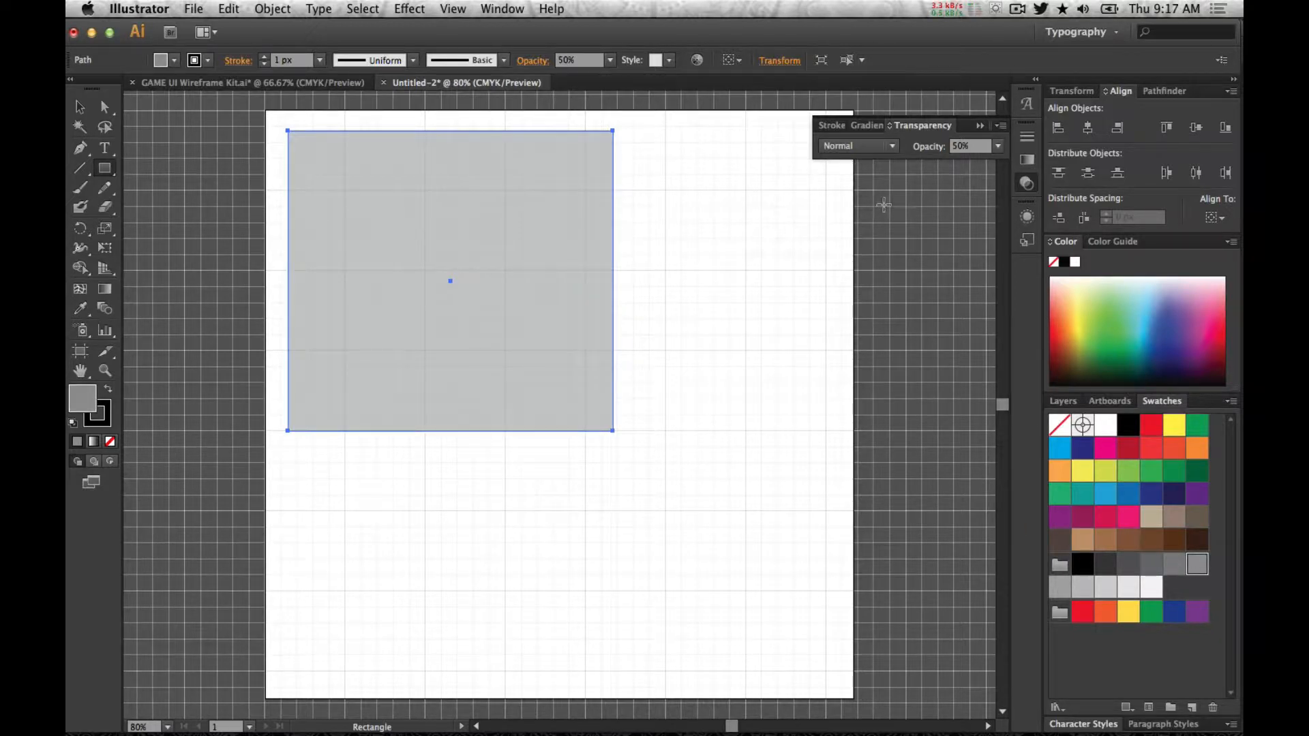
- Display the artwork in outline view and deselect the rectangle
key(backslash)
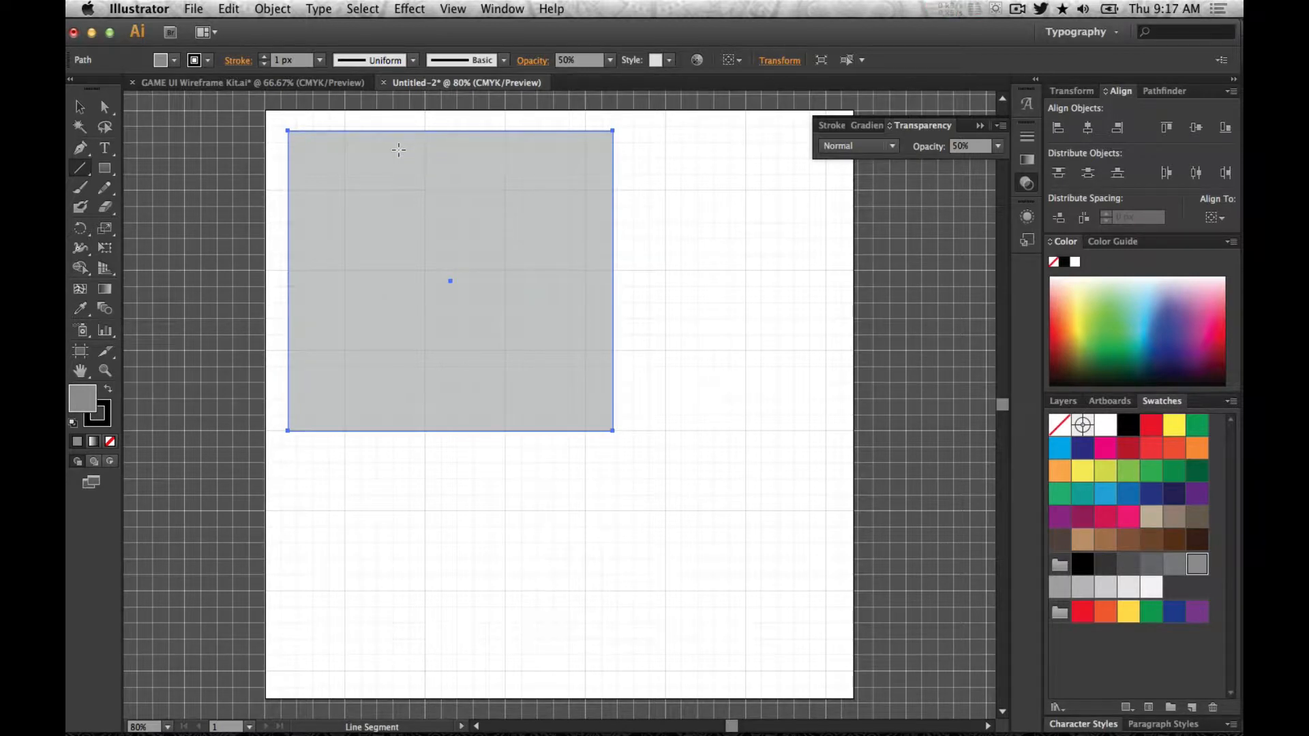
key(v)
key(ctrl+y)
key(backslash)
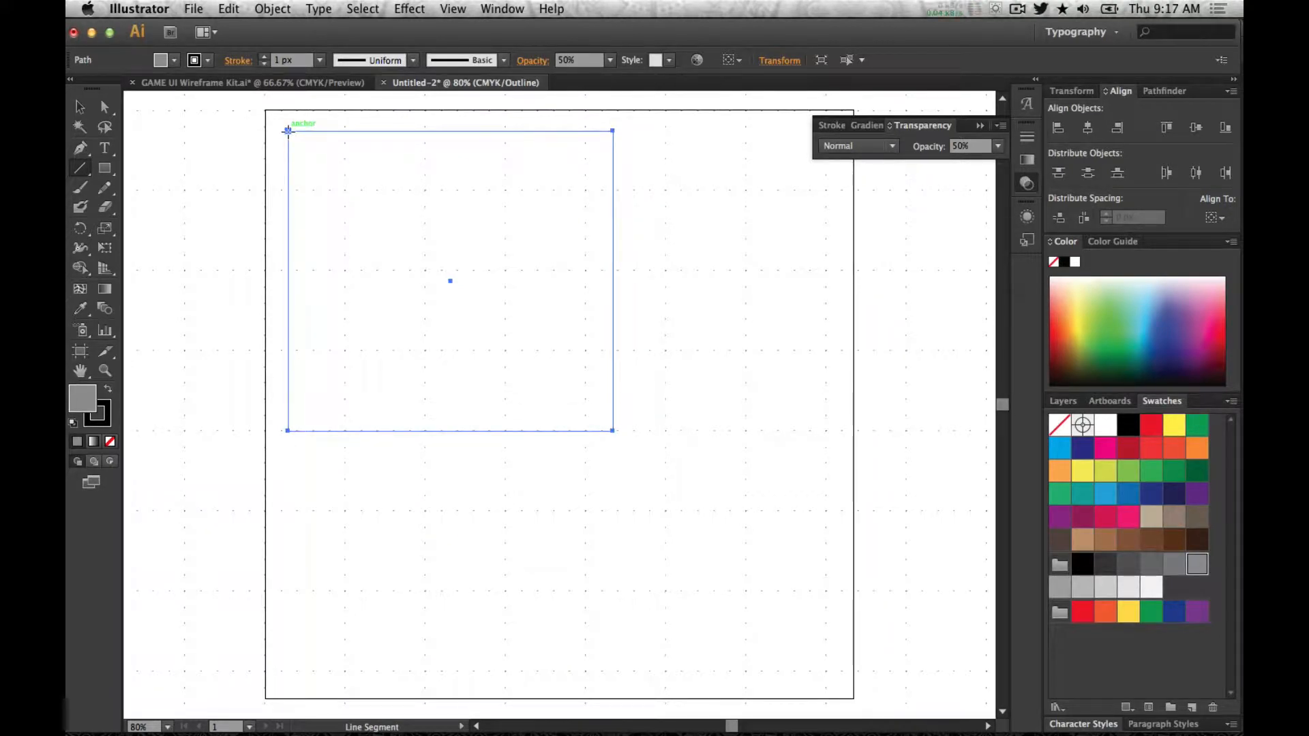
click(81, 108)
click(341, 210)
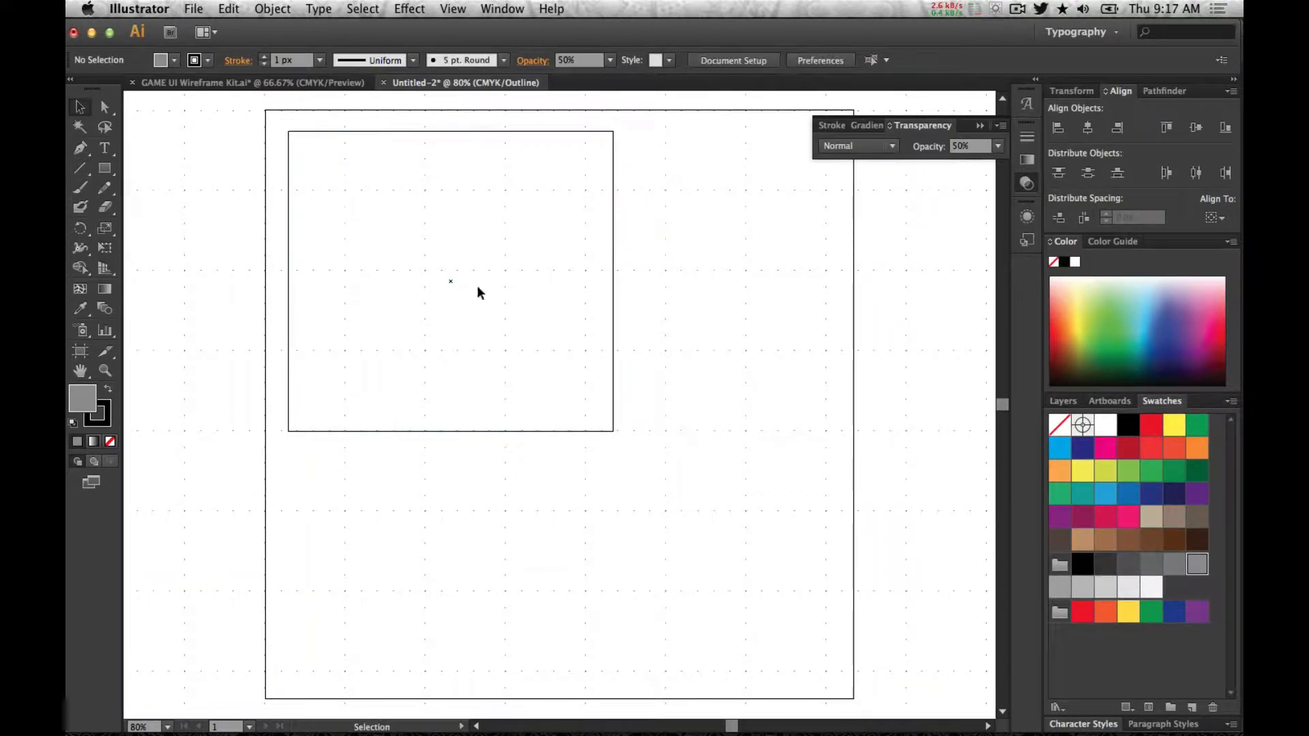
key(l)
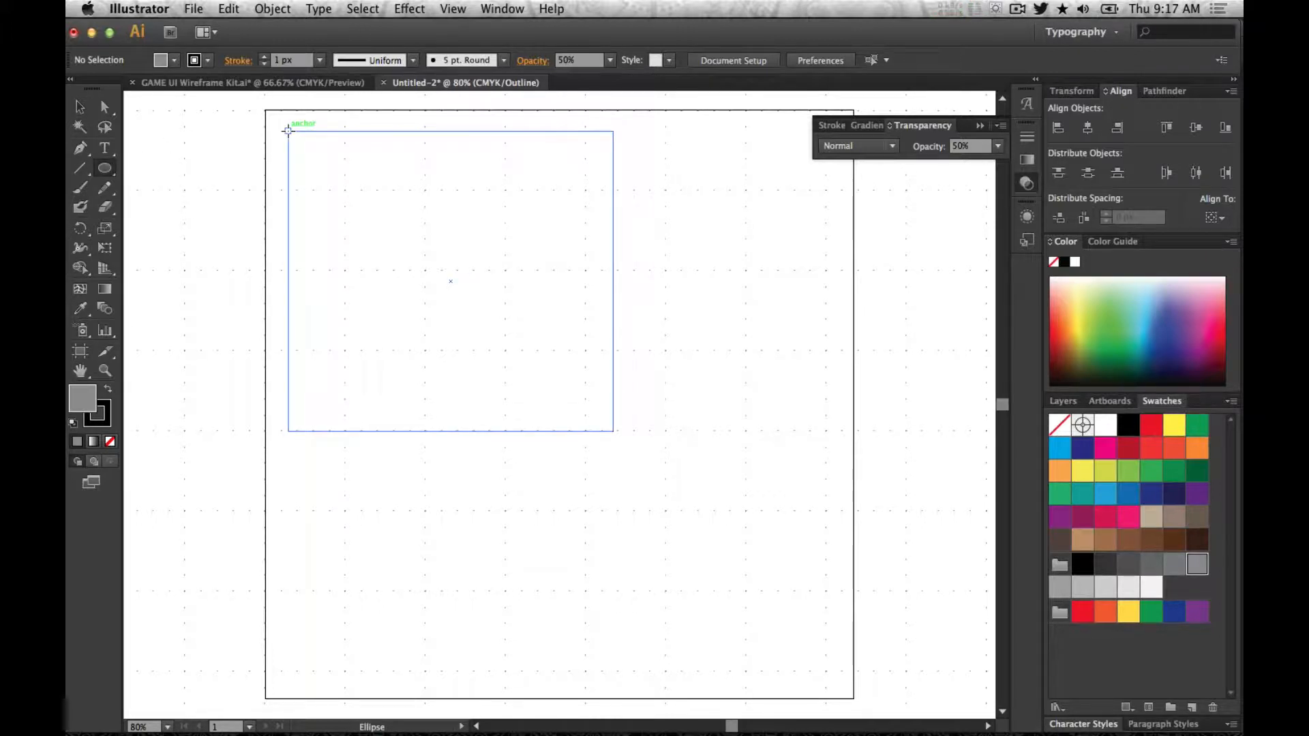
drag(287, 130, 441, 269)
key(super+z)
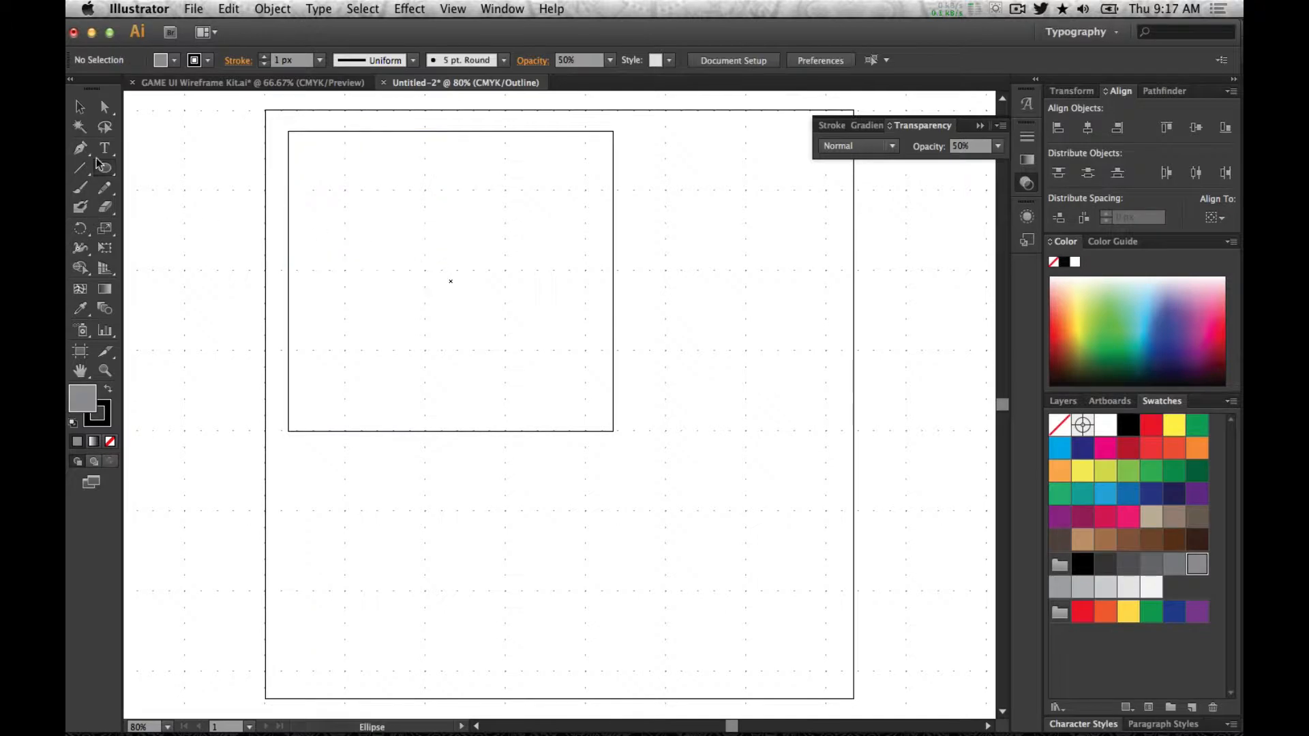
- Draw two crossing diagonal lines between the rectangle's opposite corners and return to preview view
click(80, 168)
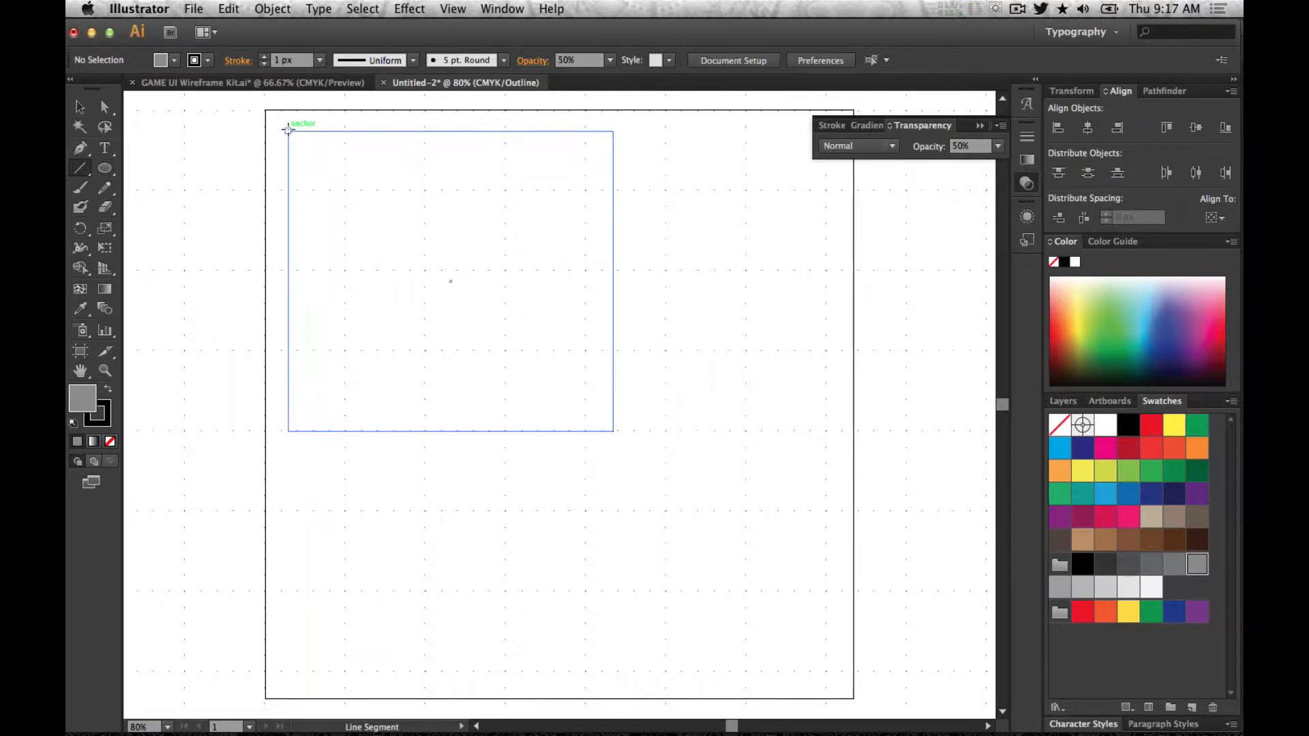
drag(288, 131, 613, 431)
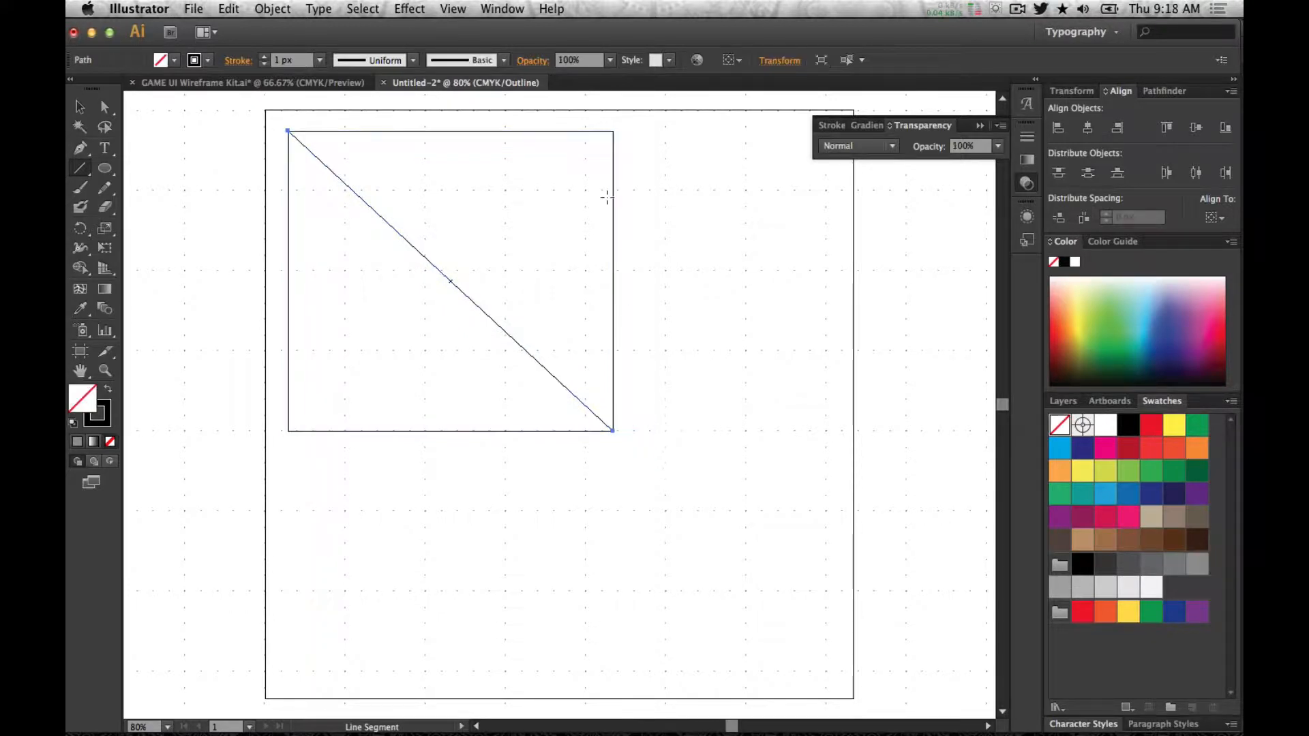
drag(613, 131, 287, 430)
click(77, 107)
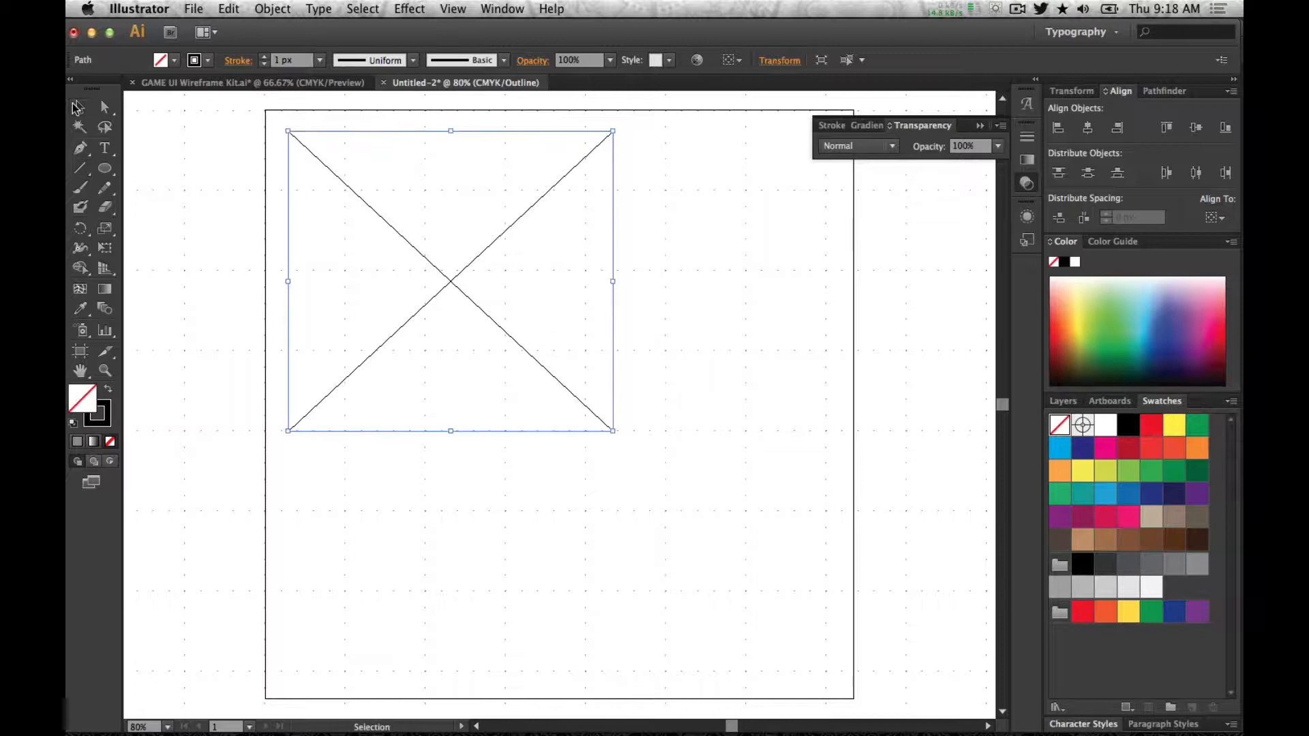
key(super+y)
click(629, 548)
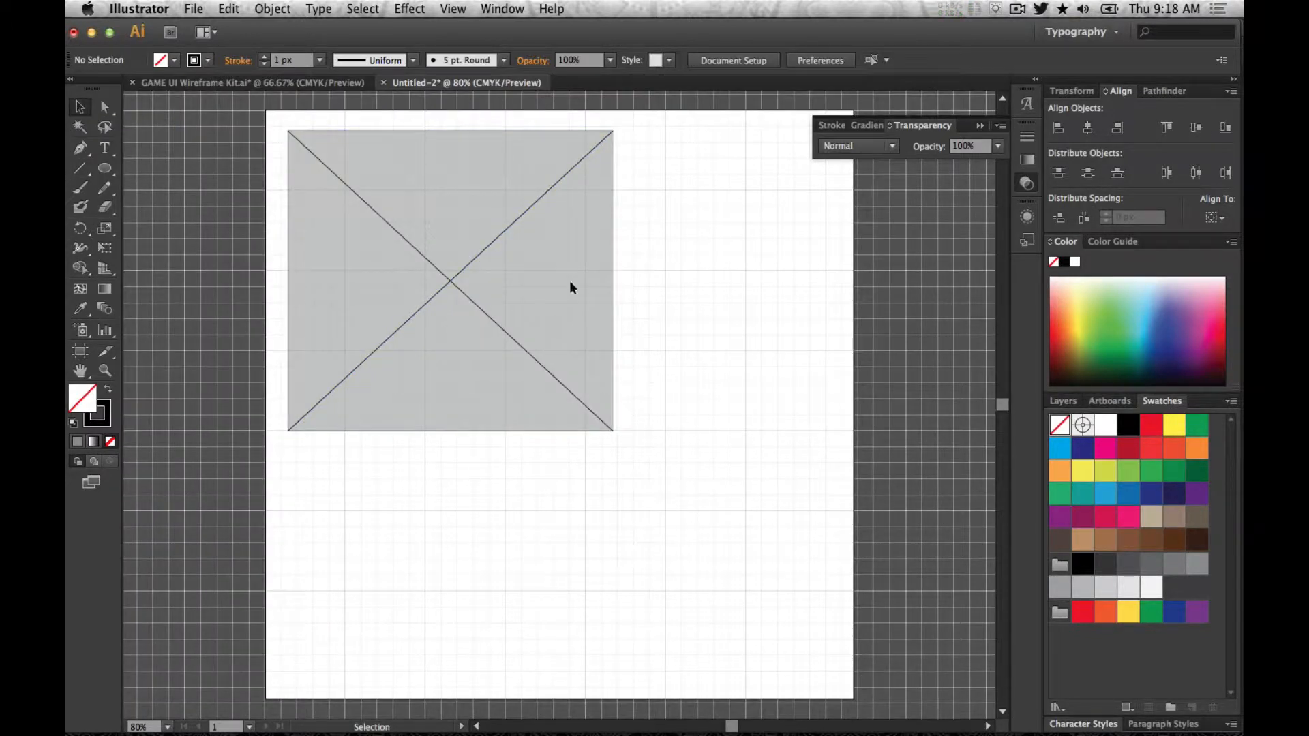
- Set the strokes of the rectangle and both diagonals to the medium grey swatch
click(485, 311)
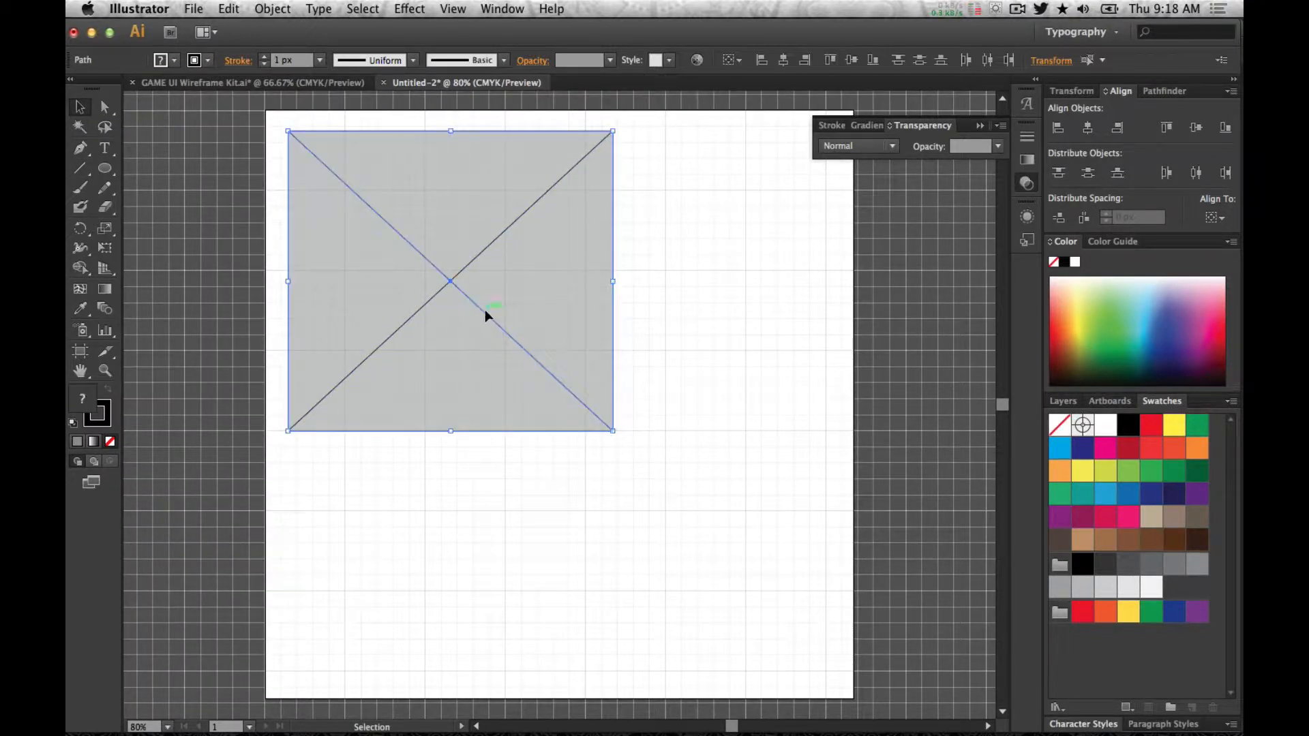
click(107, 420)
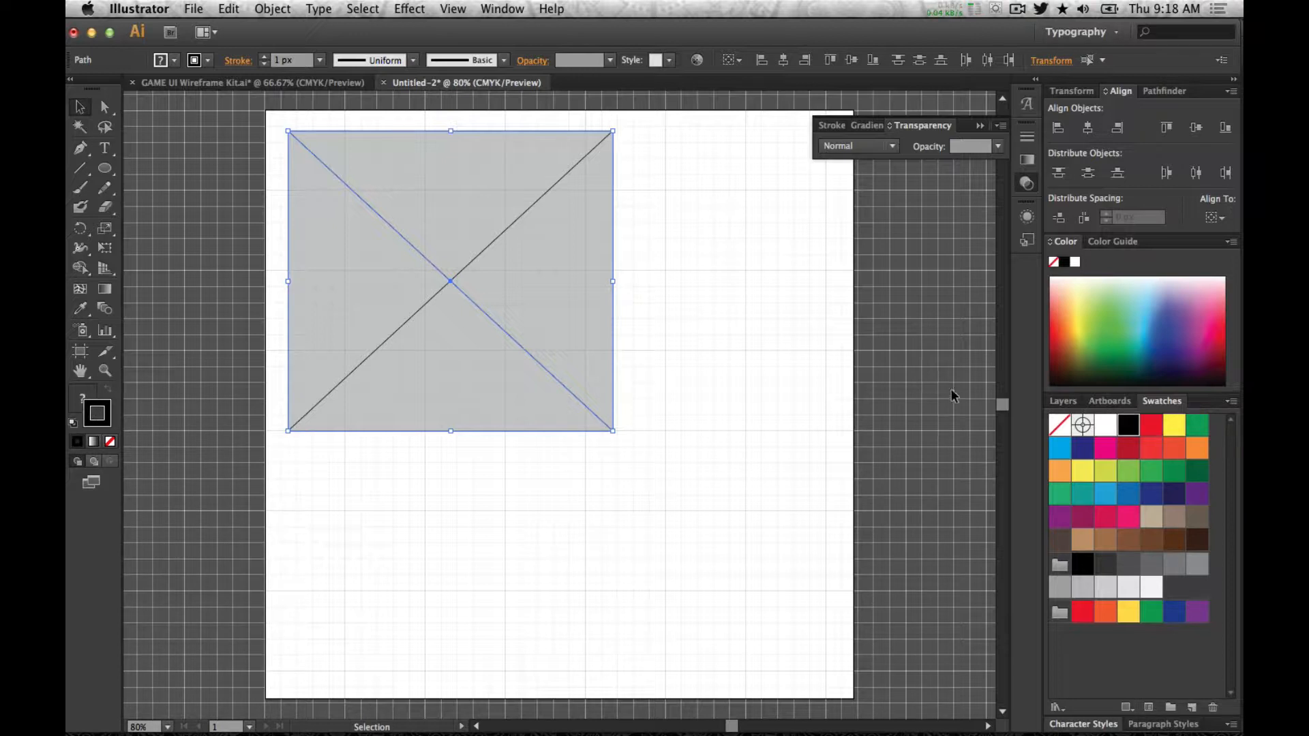
click(1198, 564)
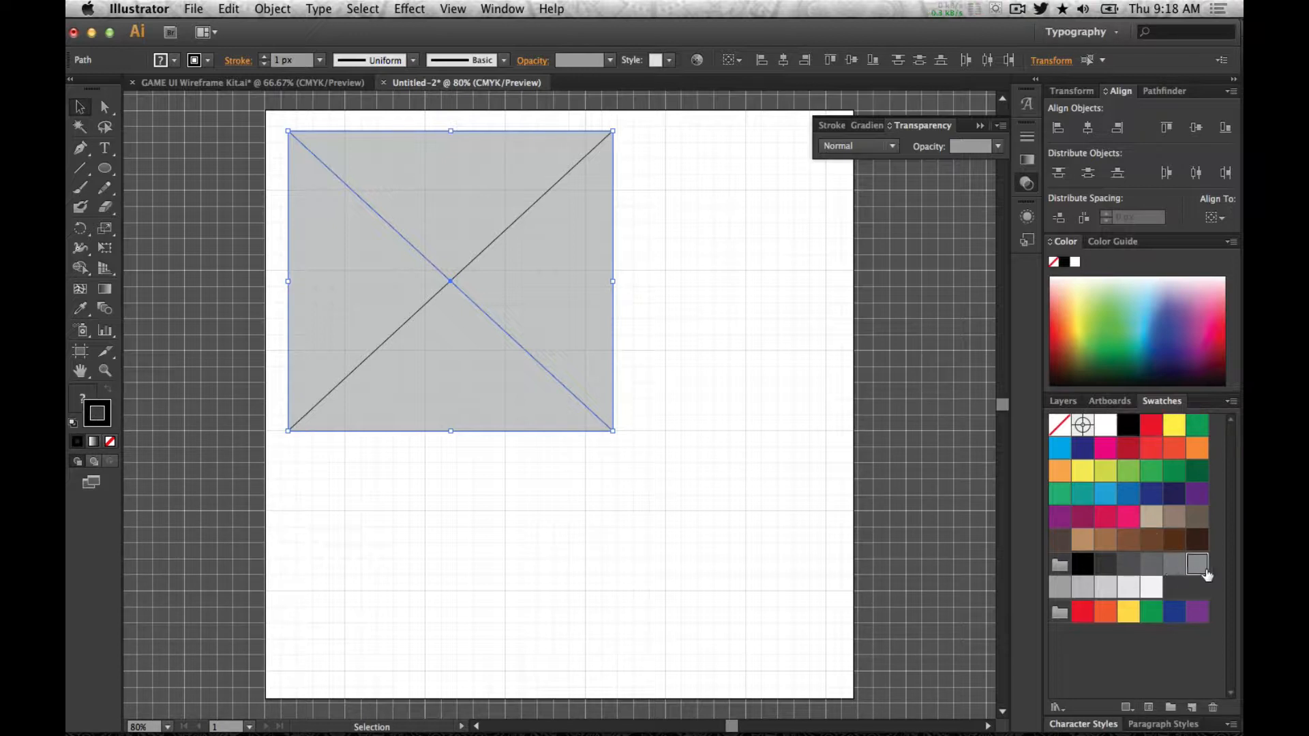
click(759, 484)
click(467, 277)
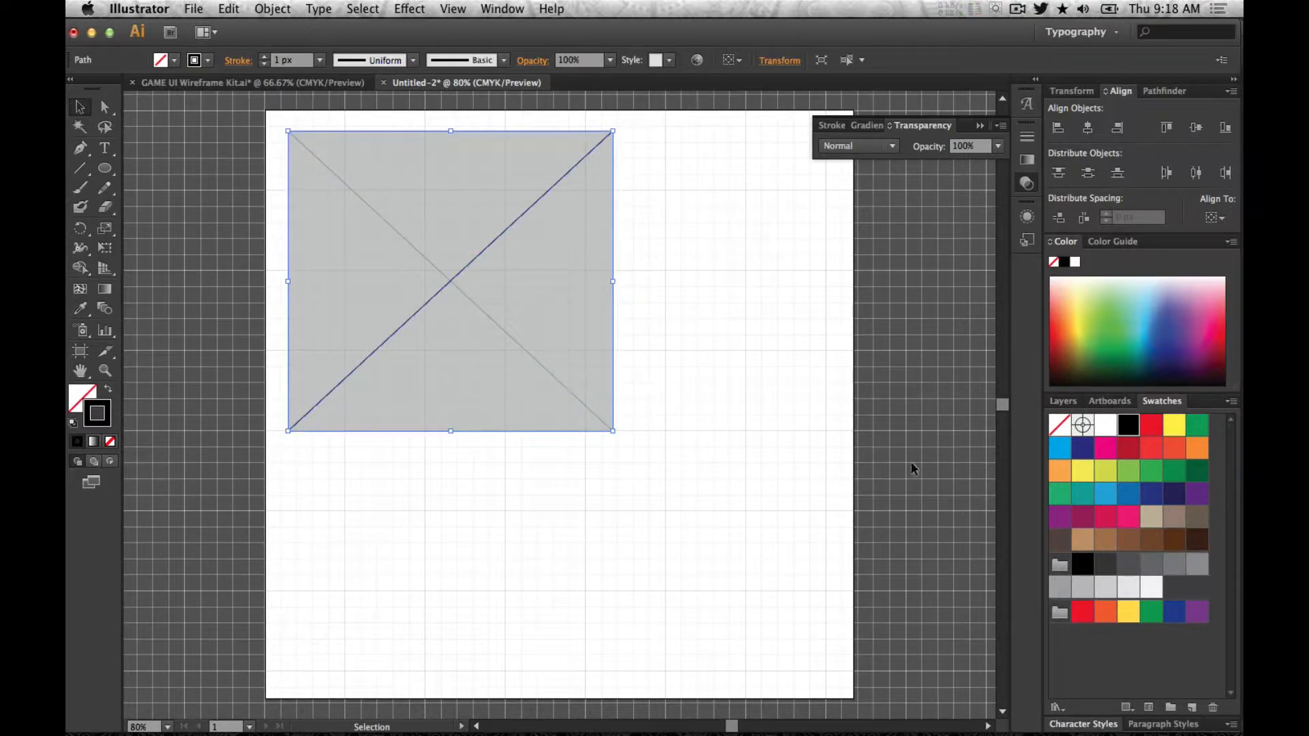
click(1188, 561)
click(768, 428)
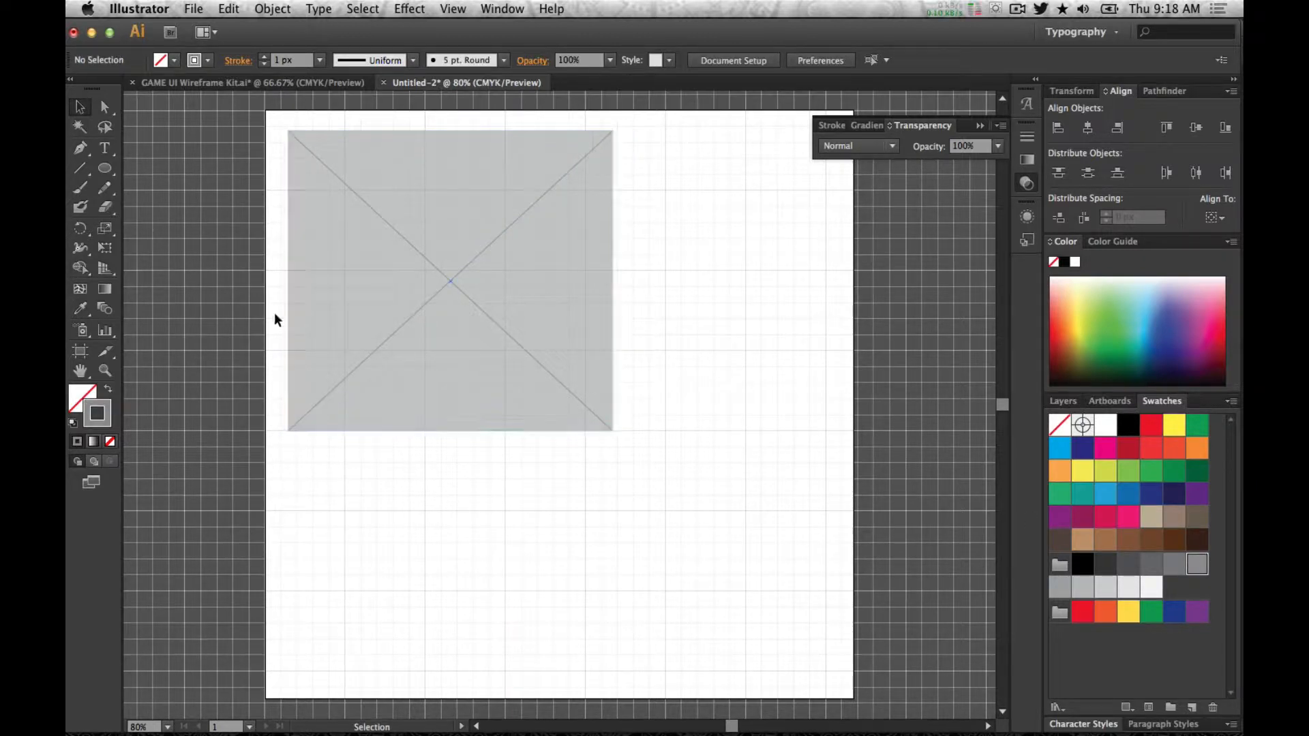
- Draw a small circle below the image placeholder with no fill and a 6 px red stroke
click(104, 169)
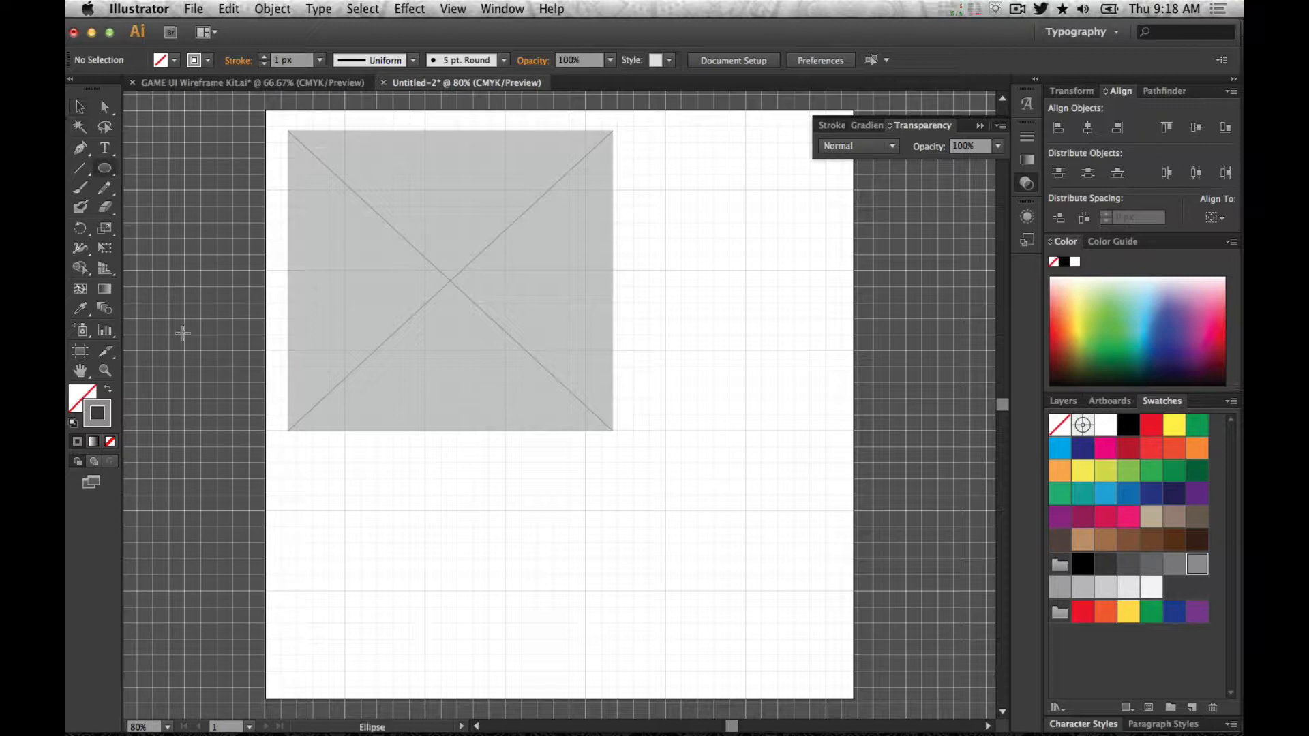
drag(322, 517, 382, 583)
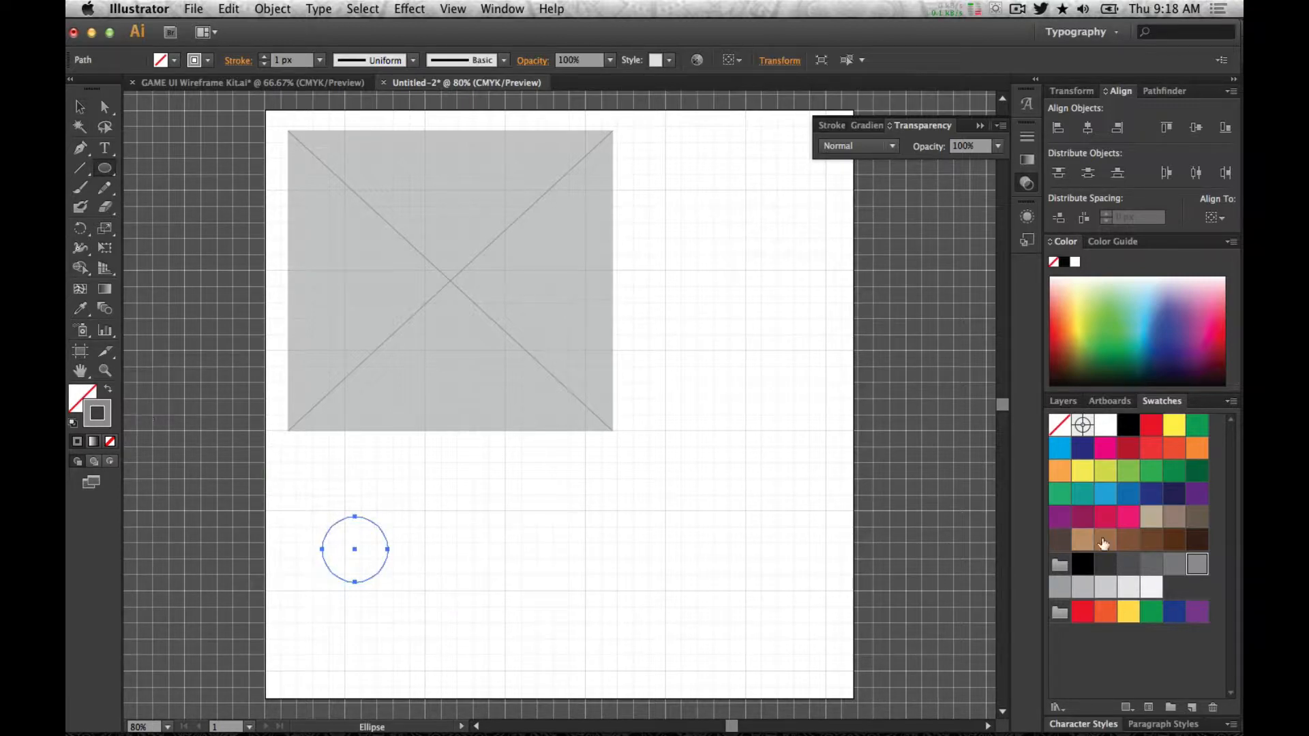
click(1158, 428)
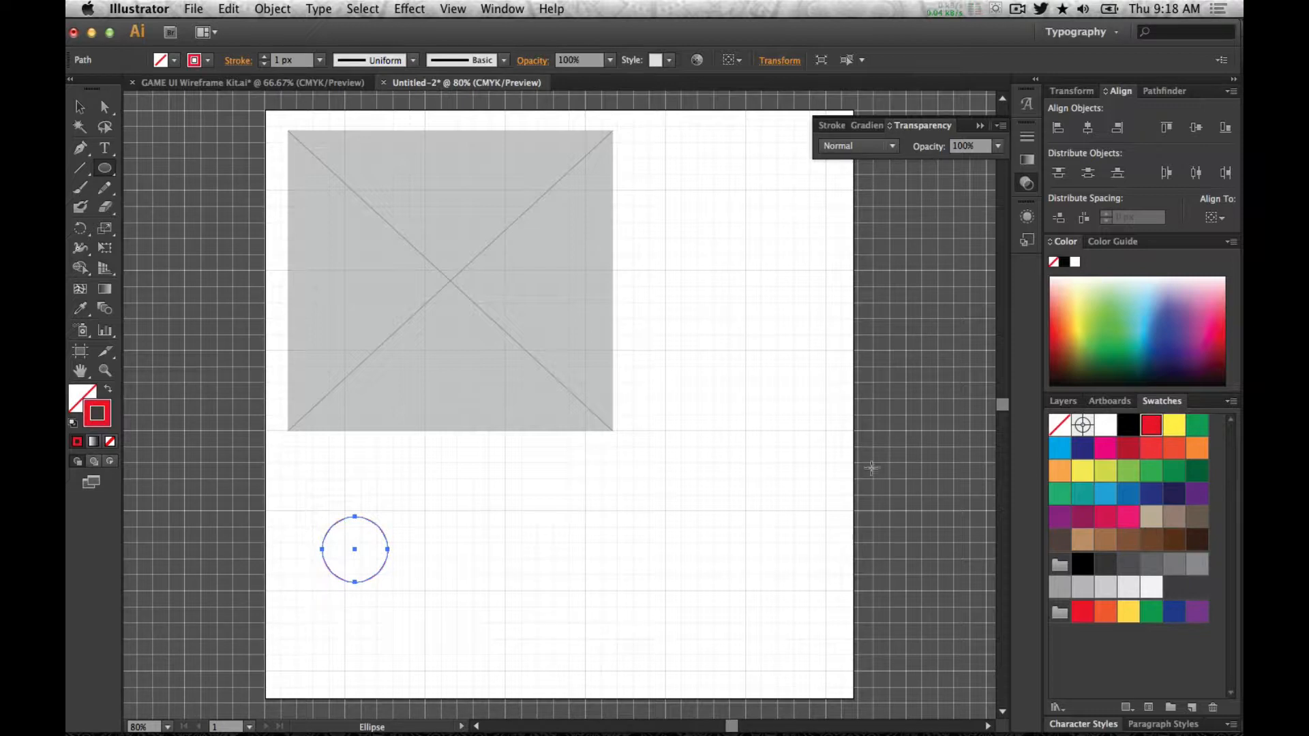
click(265, 58)
click(264, 58)
click(265, 57)
click(265, 57)
click(265, 57)
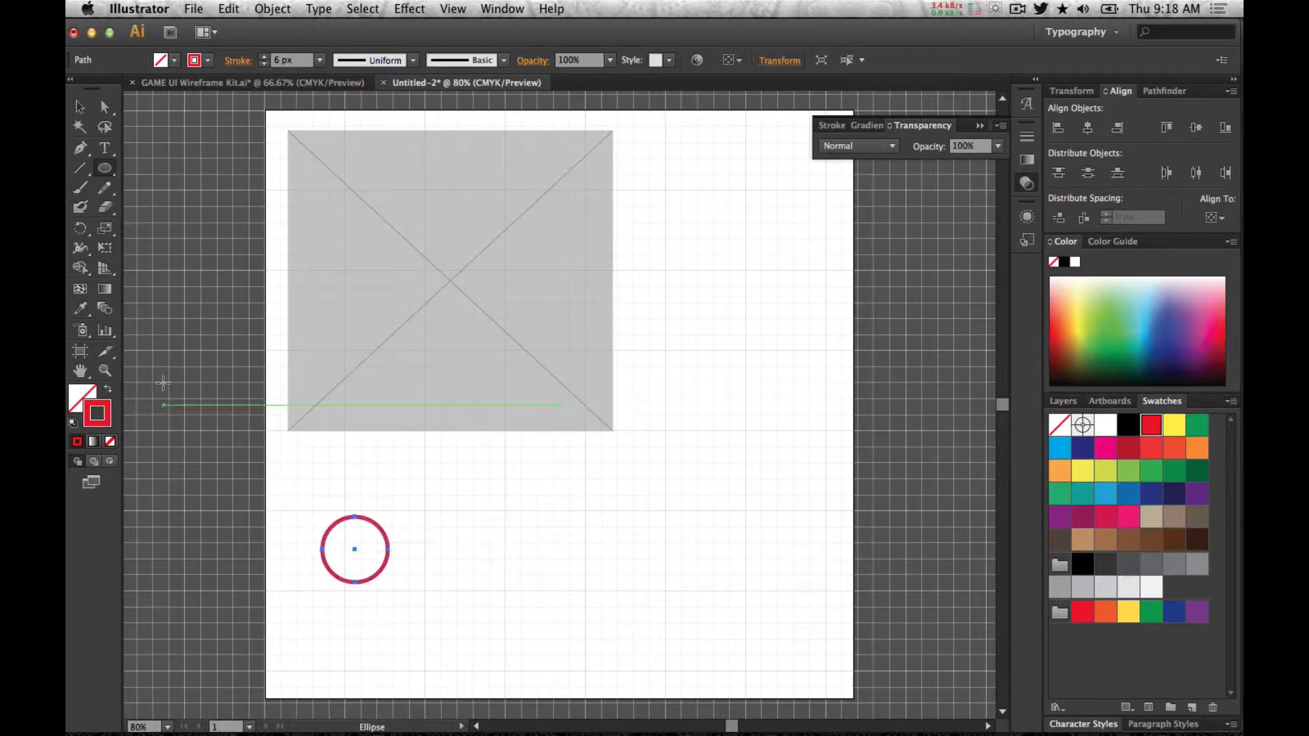
- Add a letter A in the Pixelade font, enlarge it to about 109.5 px and place it inside the circle
click(102, 148)
click(480, 514)
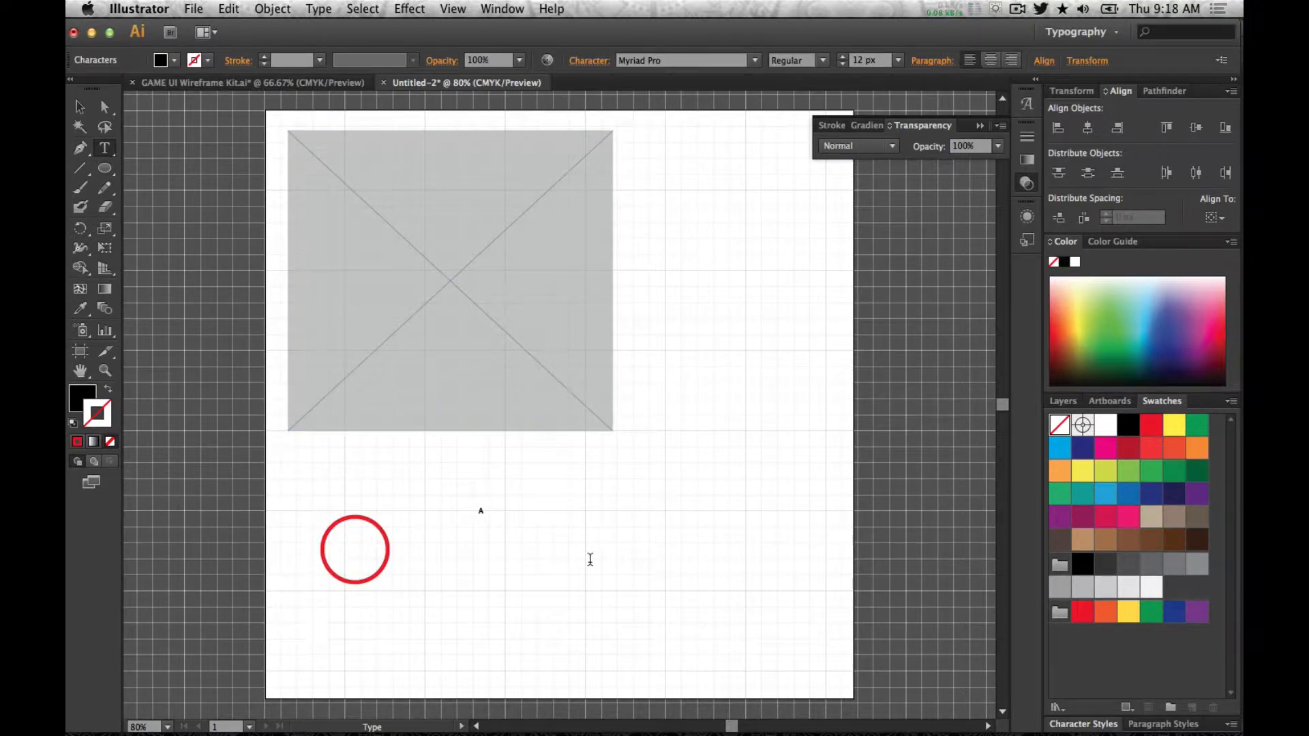
click(756, 61)
click(669, 471)
key(super)
drag(489, 506, 648, 447)
key(shift+super+a)
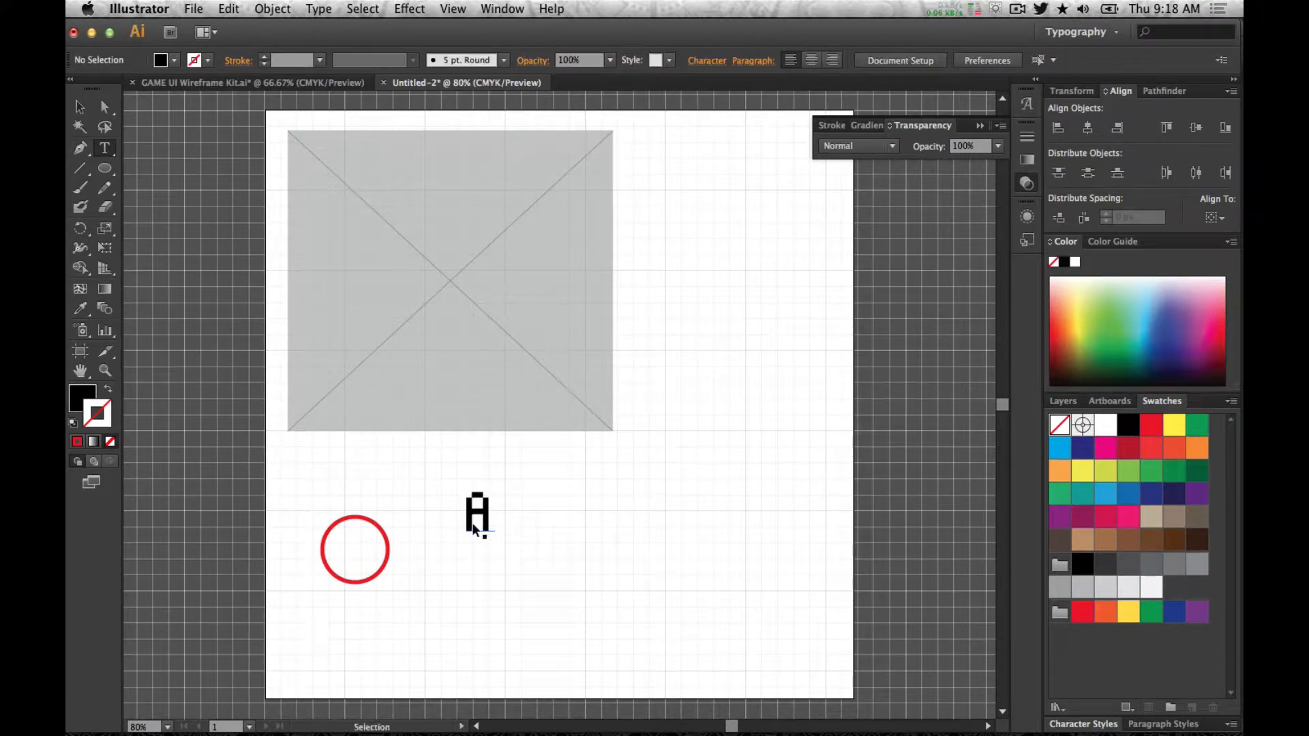
drag(477, 518, 356, 557)
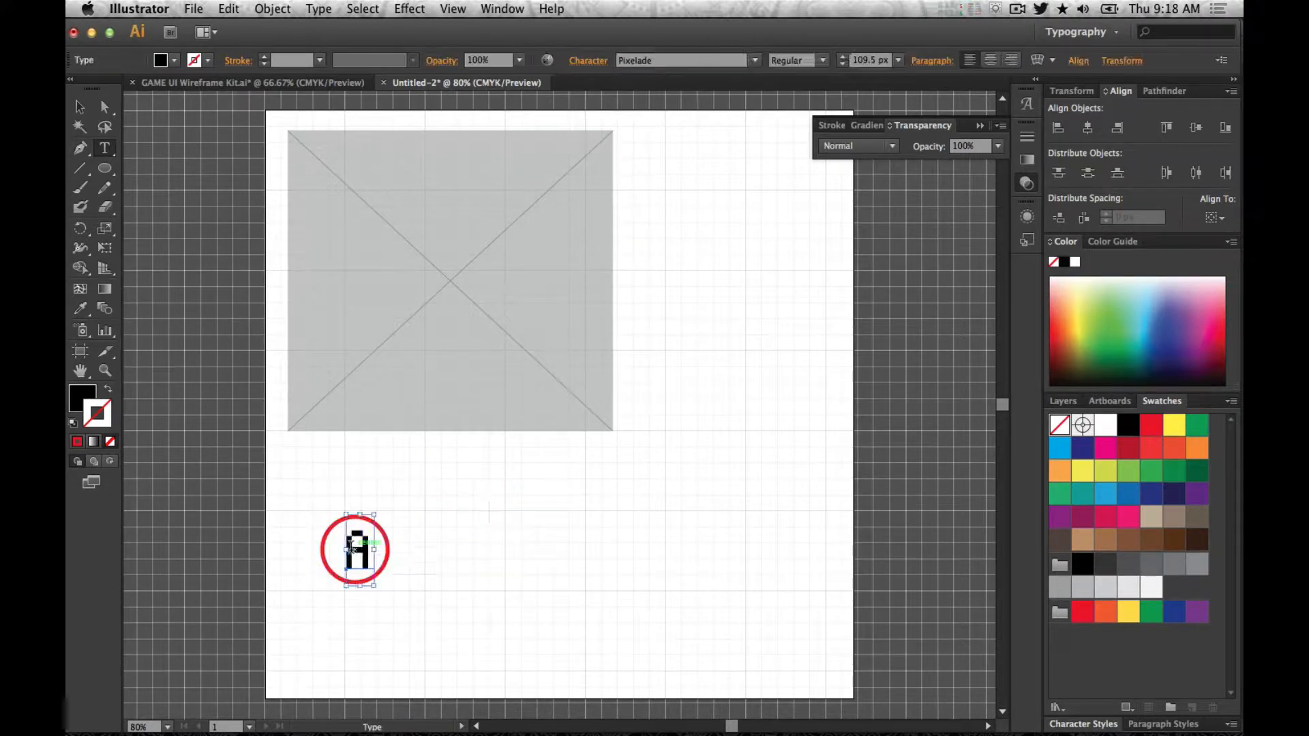
click(79, 107)
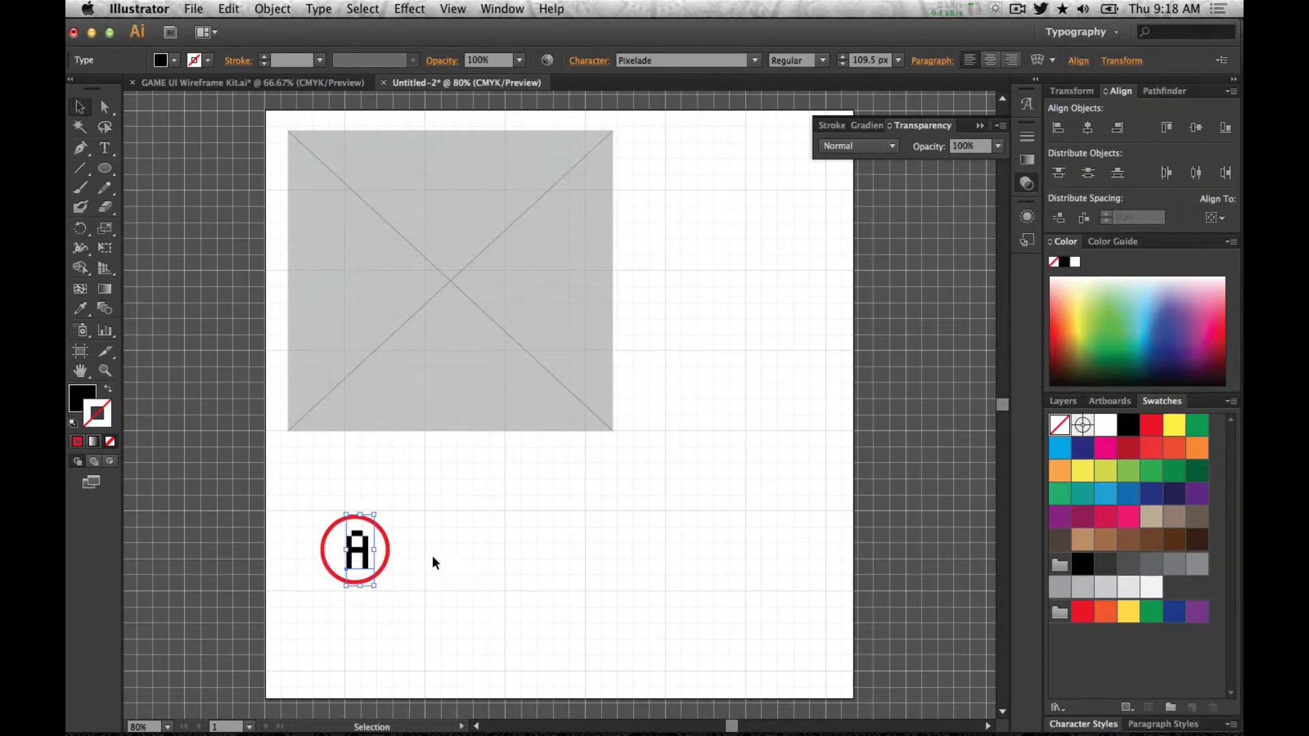
click(754, 62)
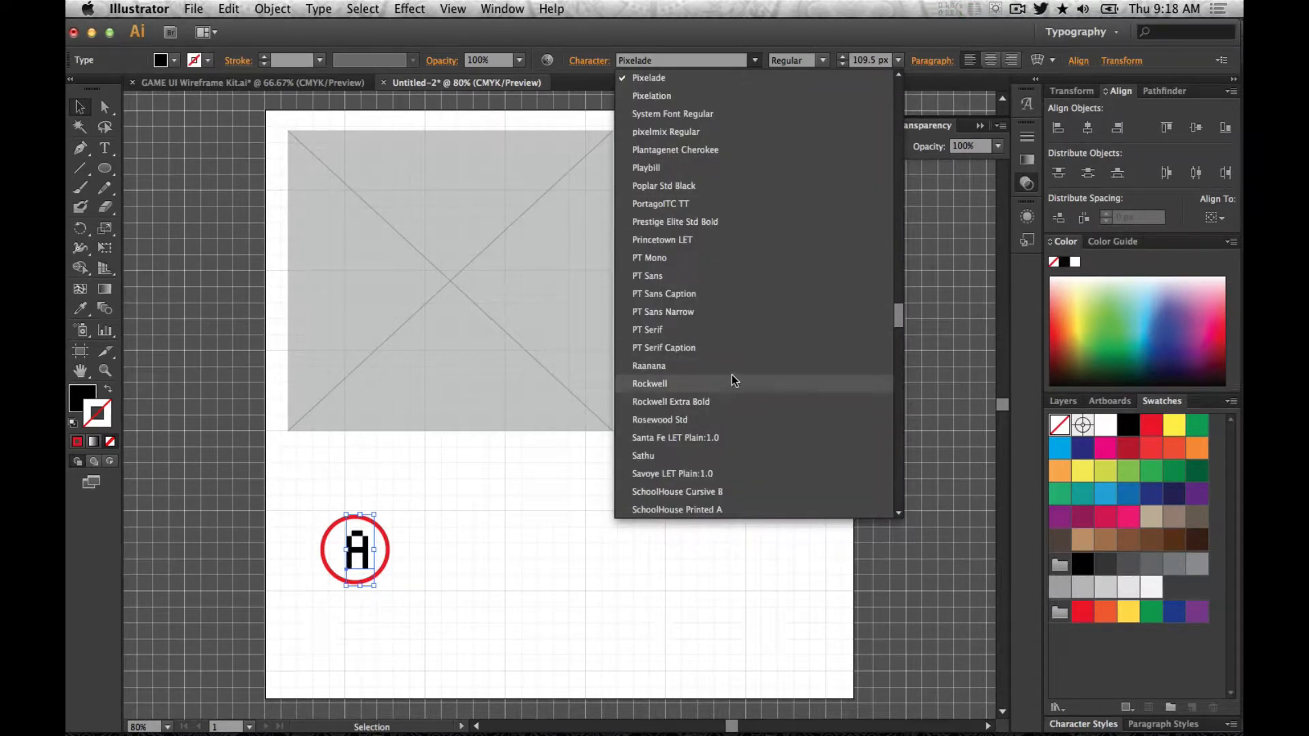
scroll(734, 372, down, 10)
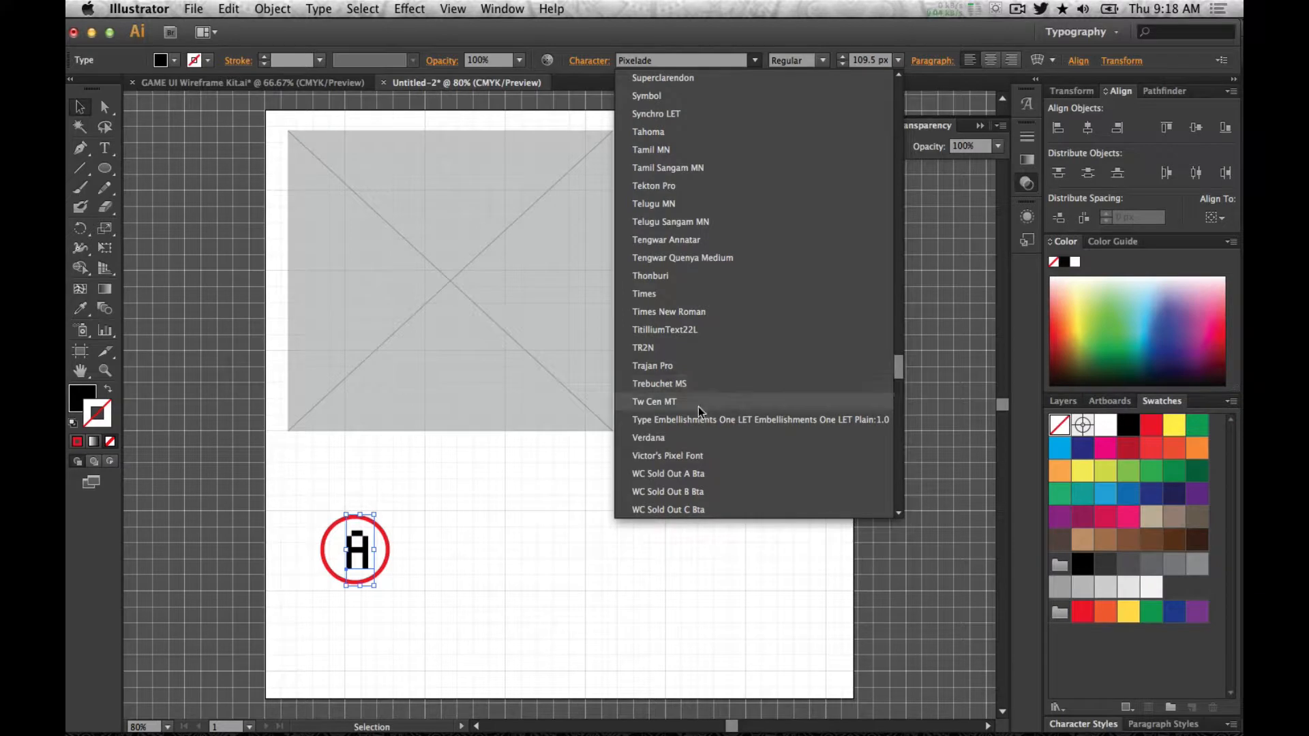
click(670, 457)
click(639, 462)
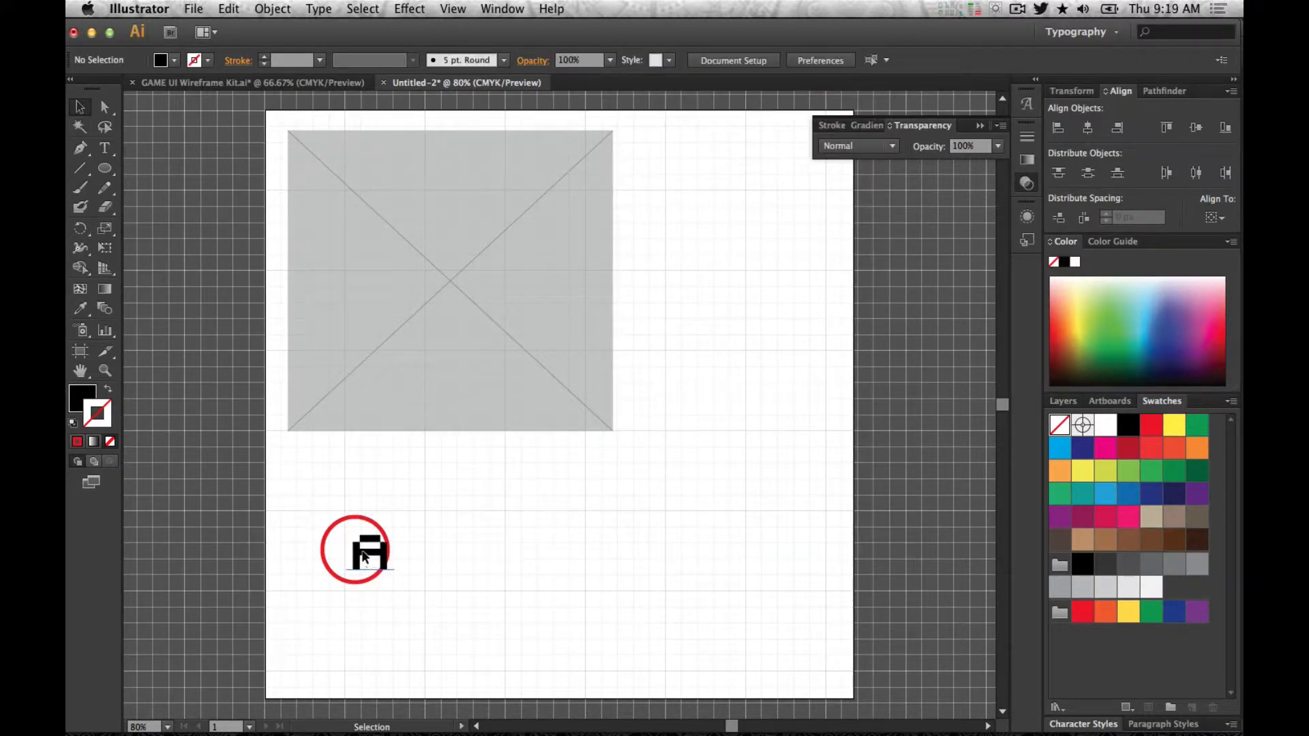
drag(358, 548, 346, 548)
drag(443, 587, 369, 569)
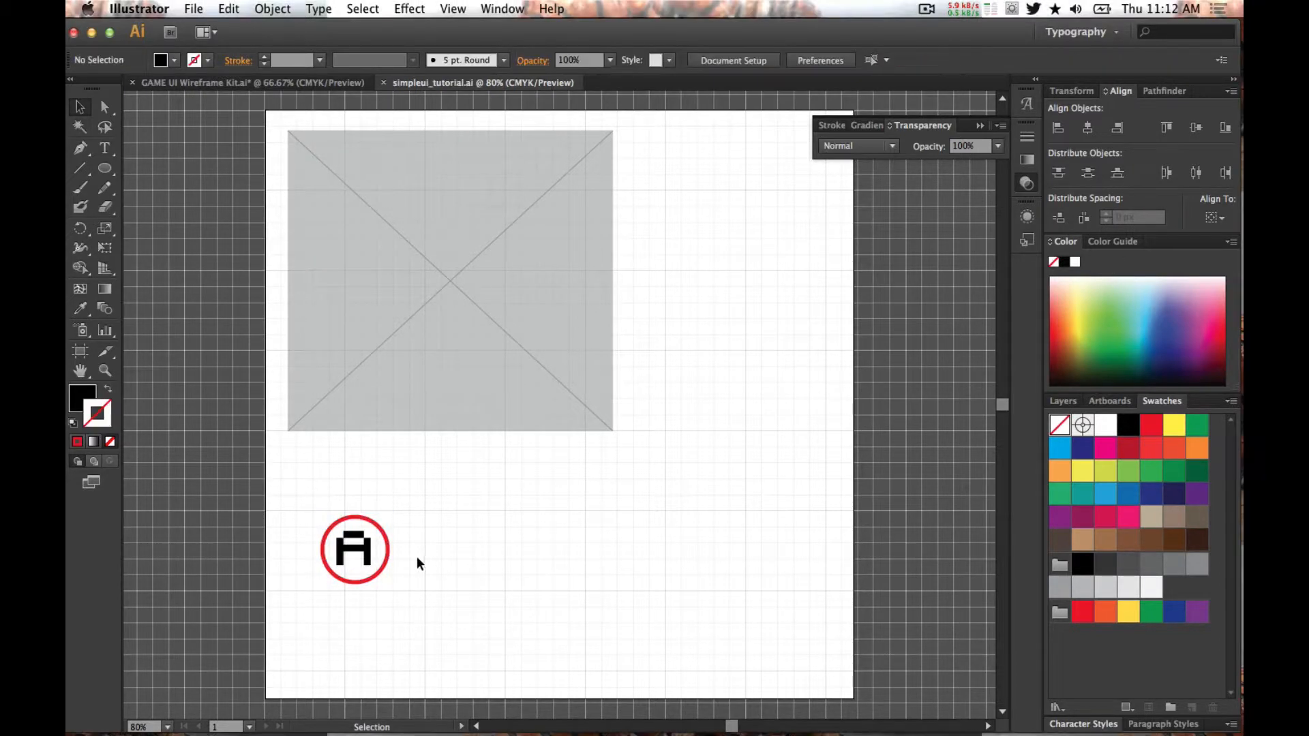
- Align the letter A and the circle by their horizontal centers, relative to the selection
click(368, 550)
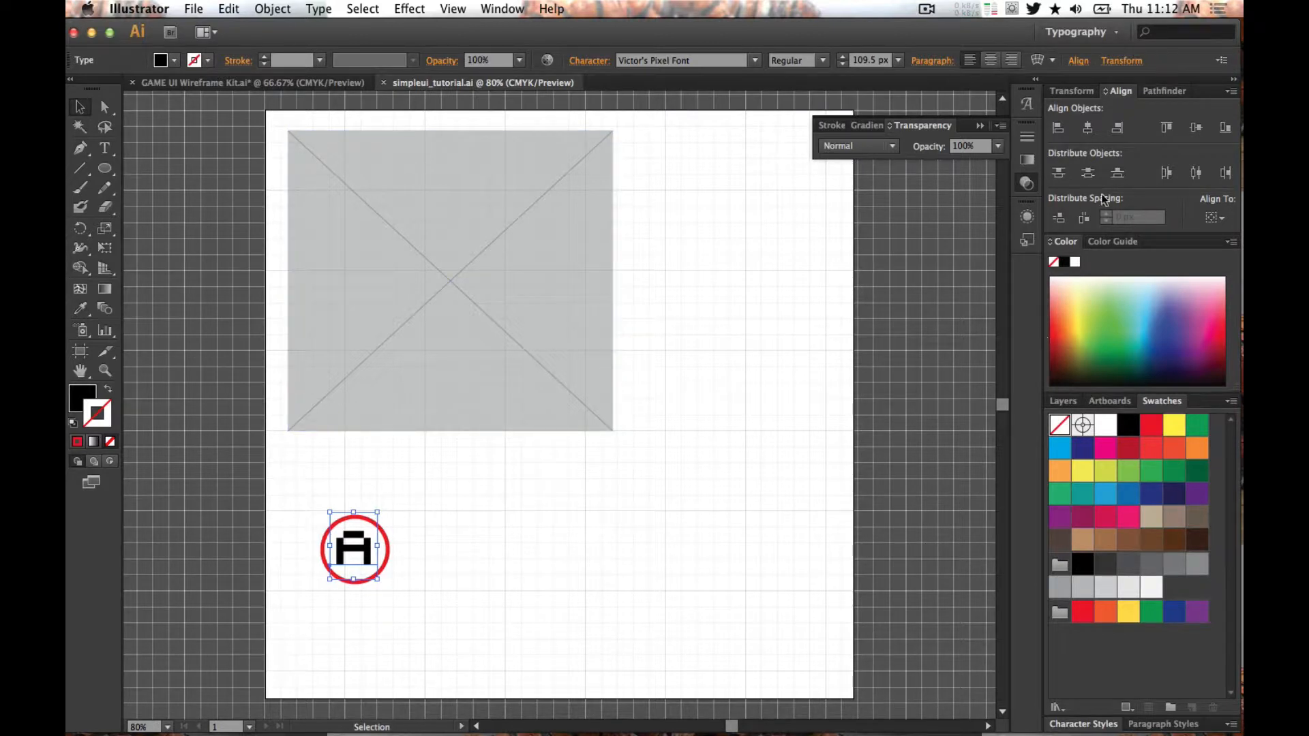
click(387, 549)
shift+click(366, 558)
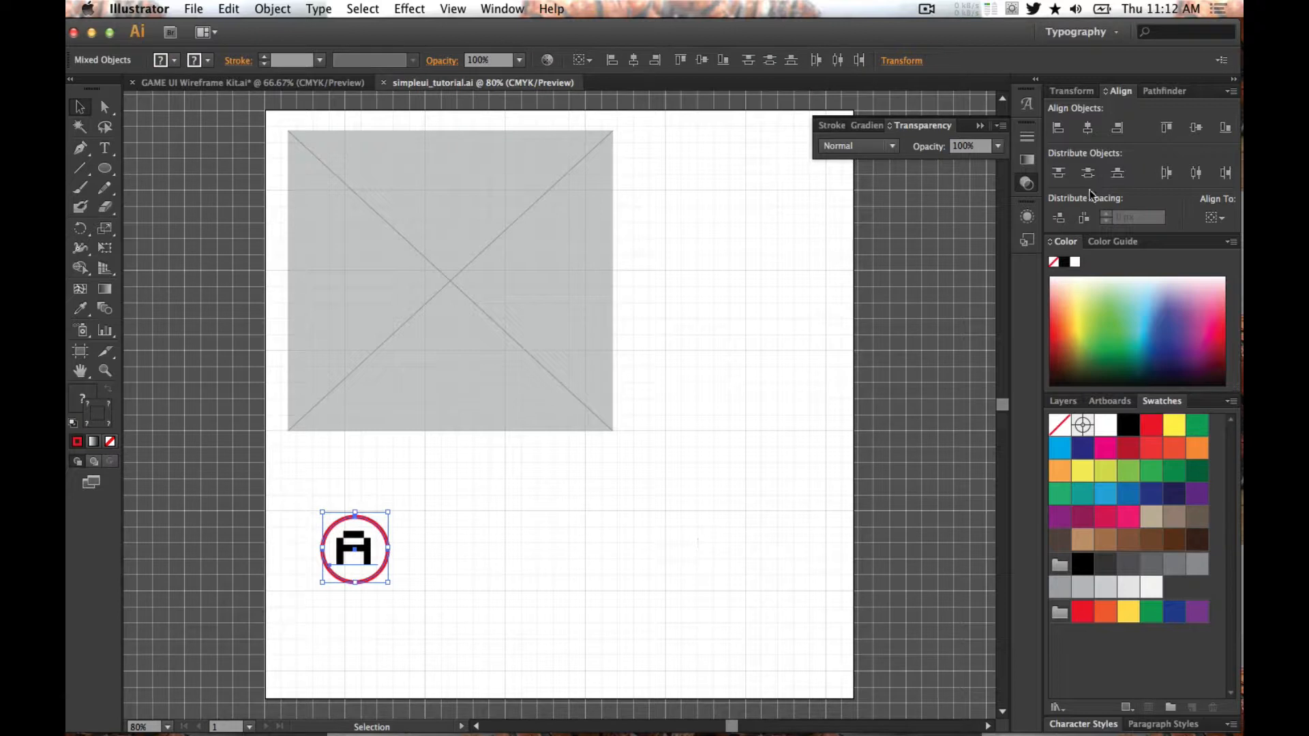
click(1093, 133)
click(1215, 217)
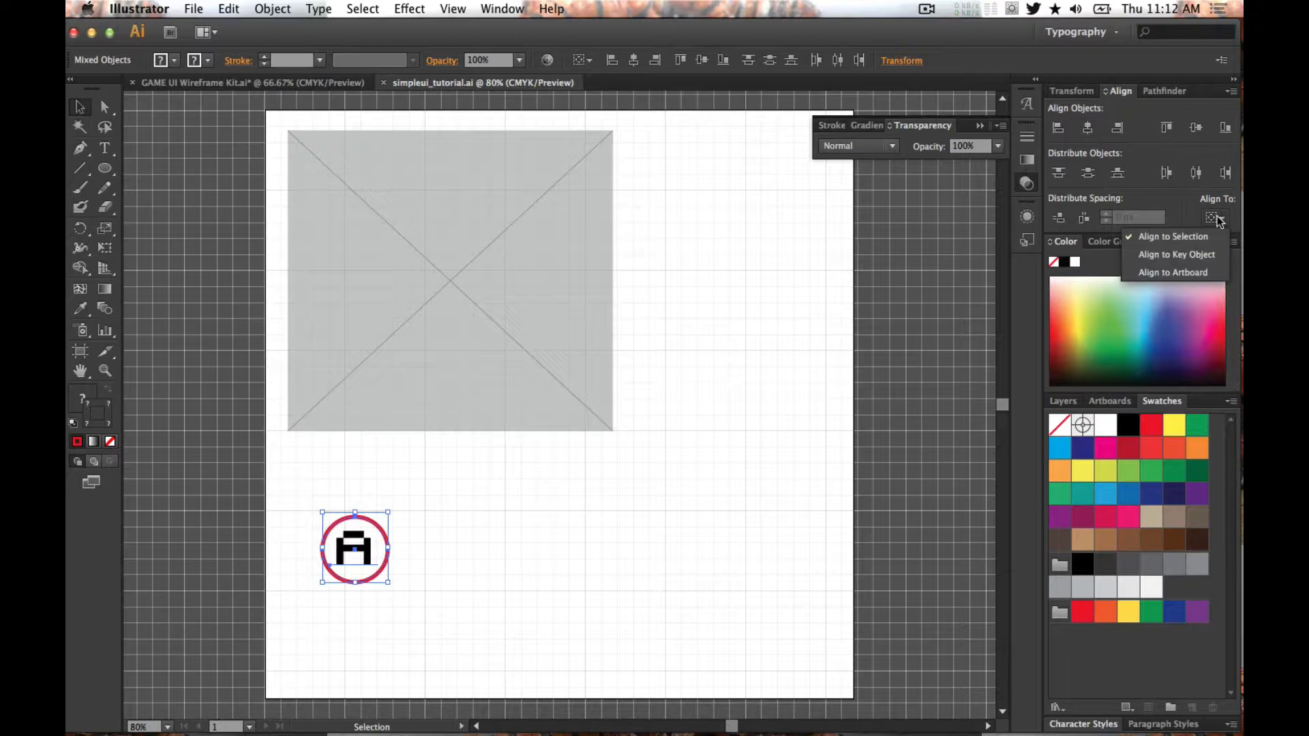
click(1089, 128)
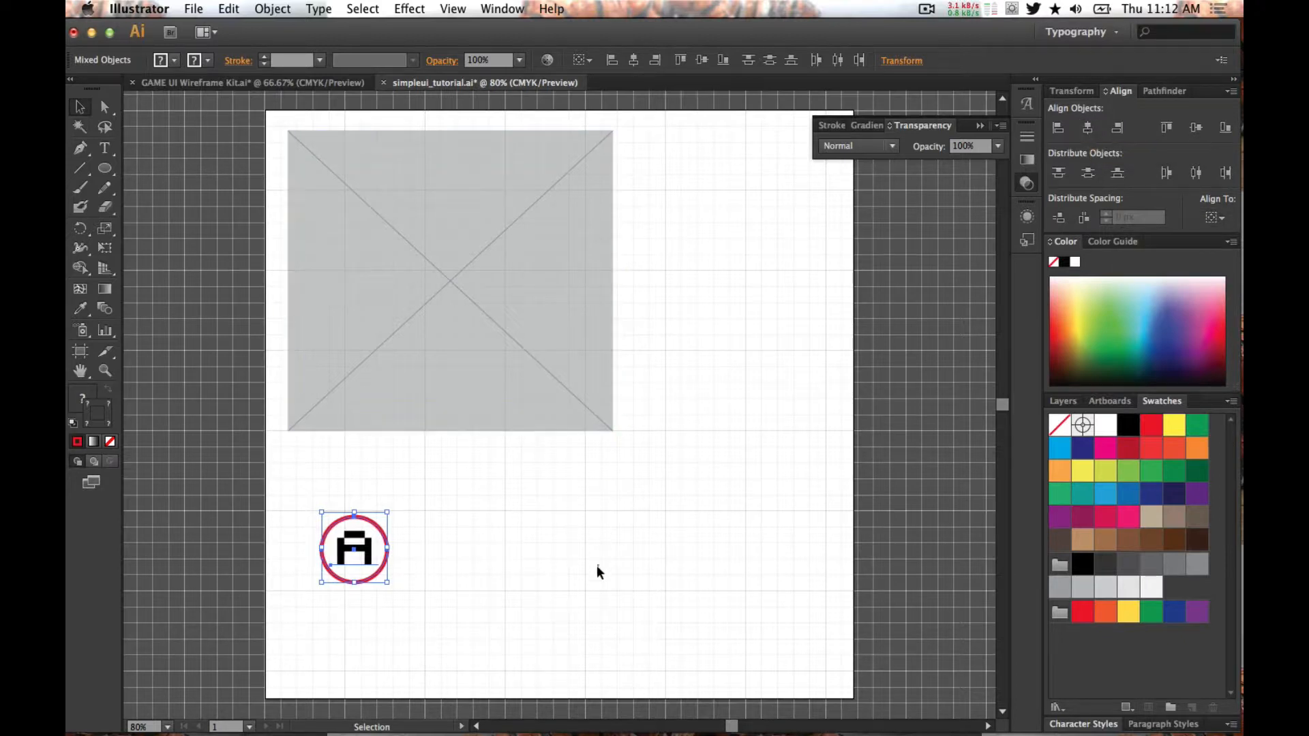
- Fill the letter A with the same red swatch as the circle's outline
click(401, 544)
click(356, 559)
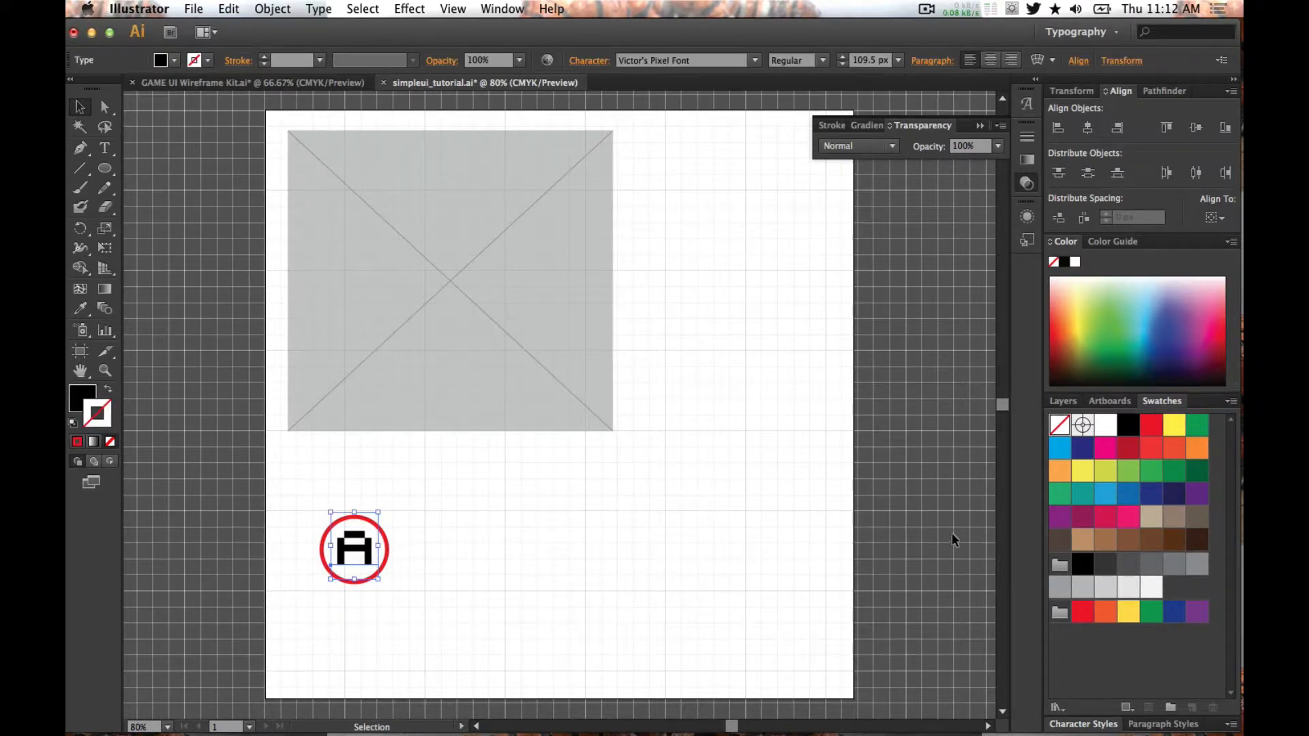
key(x)
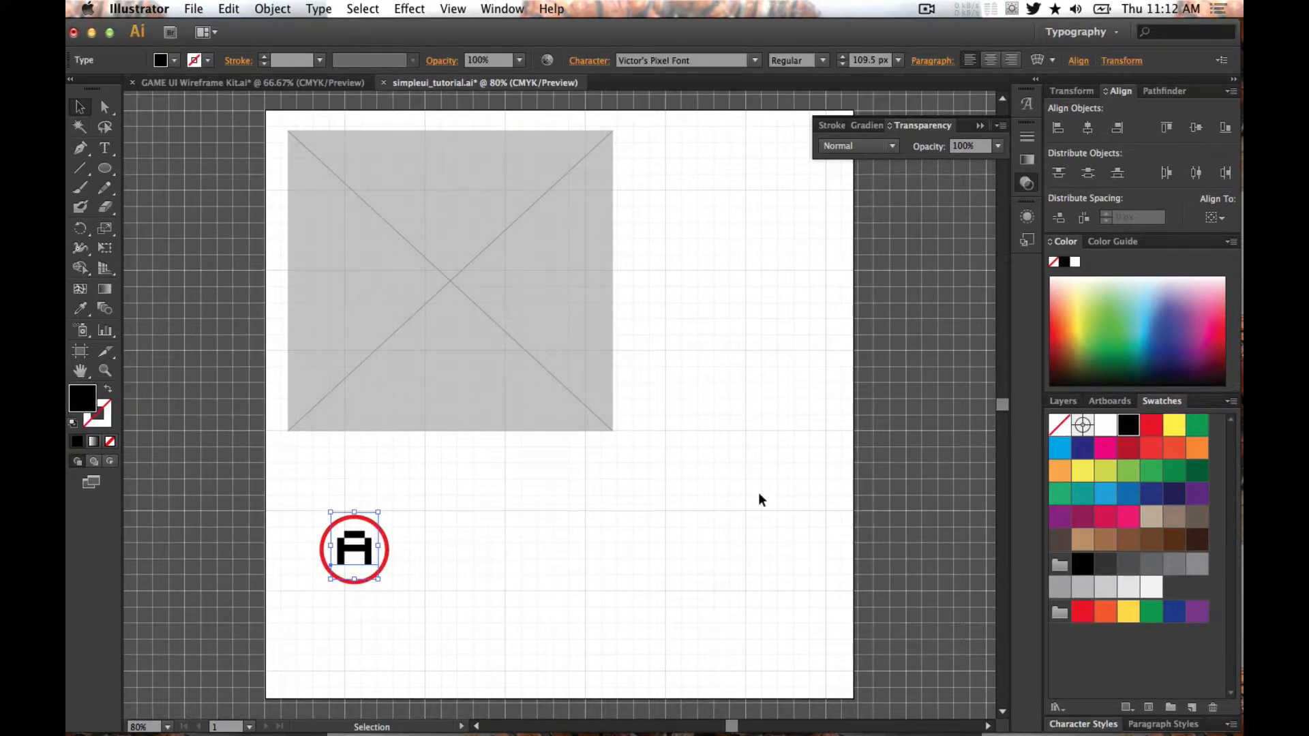
click(1151, 426)
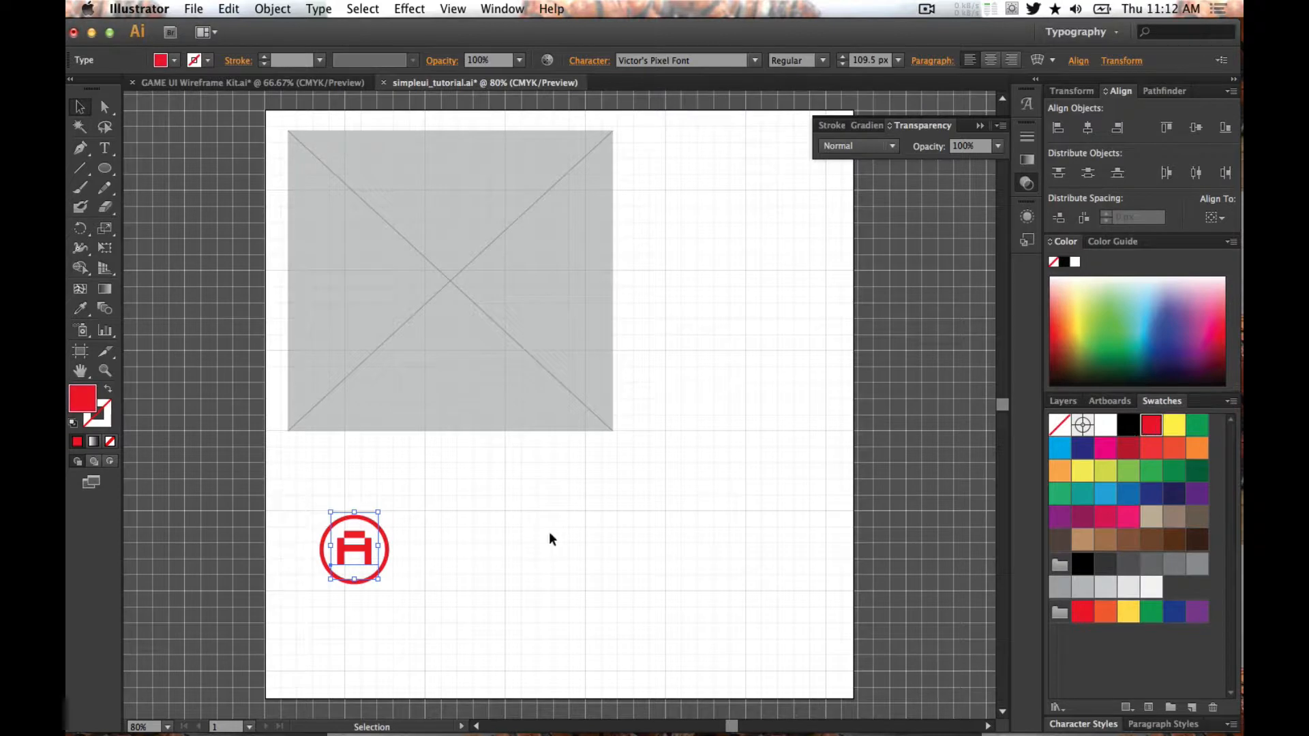
- Duplicate the circled A three times to make a horizontal row of four buttons
click(518, 532)
drag(401, 581, 605, 567)
click(465, 604)
- Try to distribute all the circles and letters by their horizontal centers, and undo it
drag(631, 654, 333, 558)
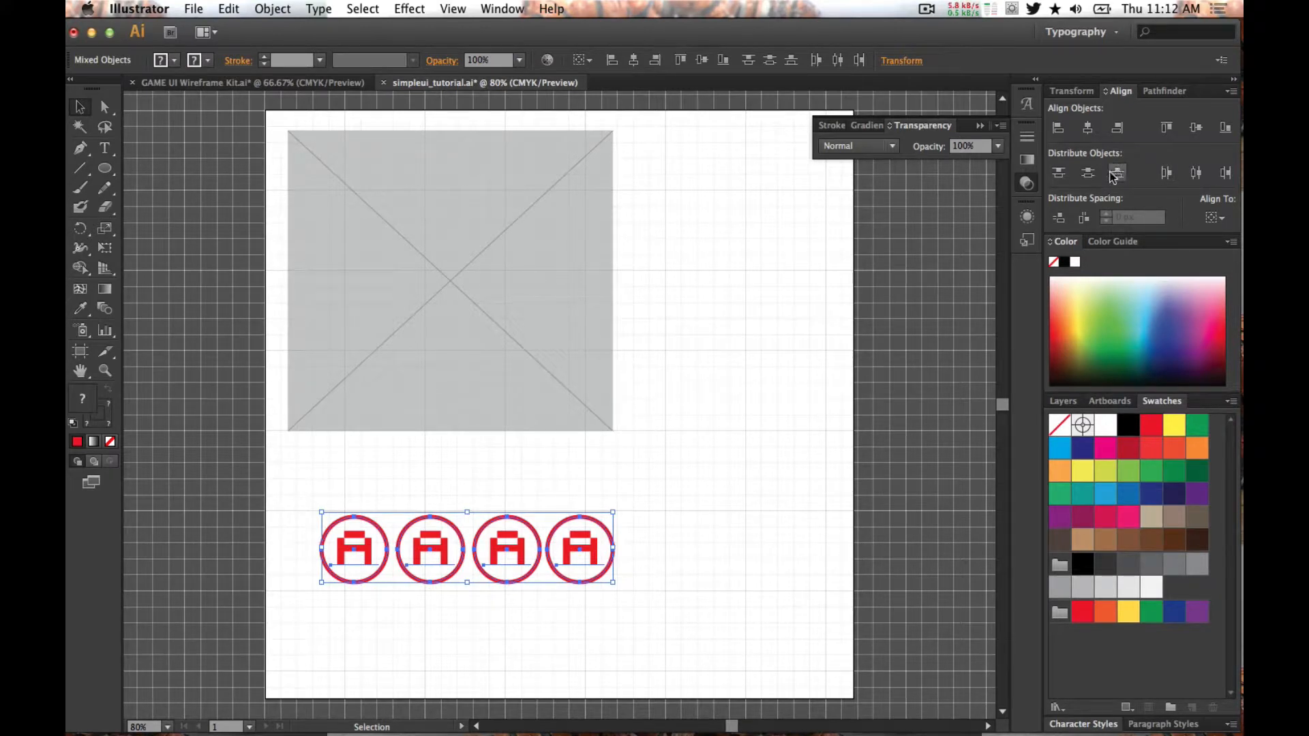
click(1196, 179)
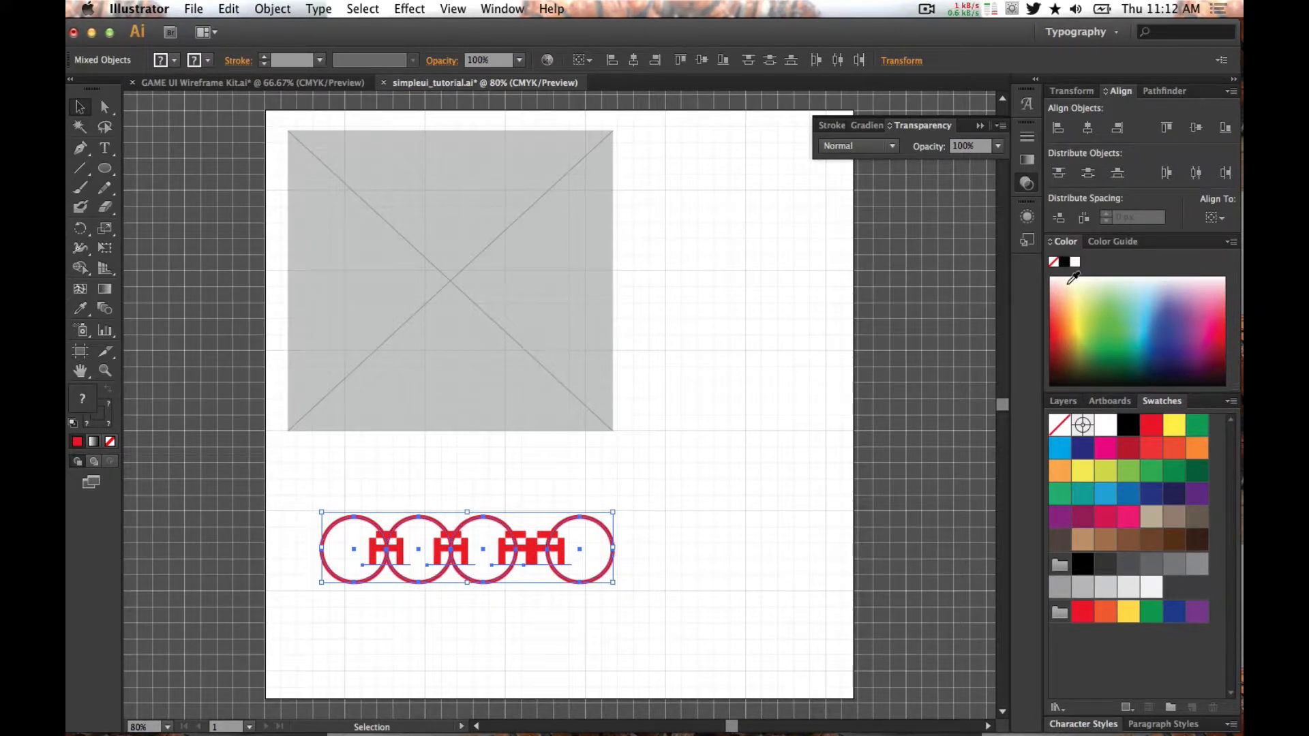
key(cmd+z)
click(743, 460)
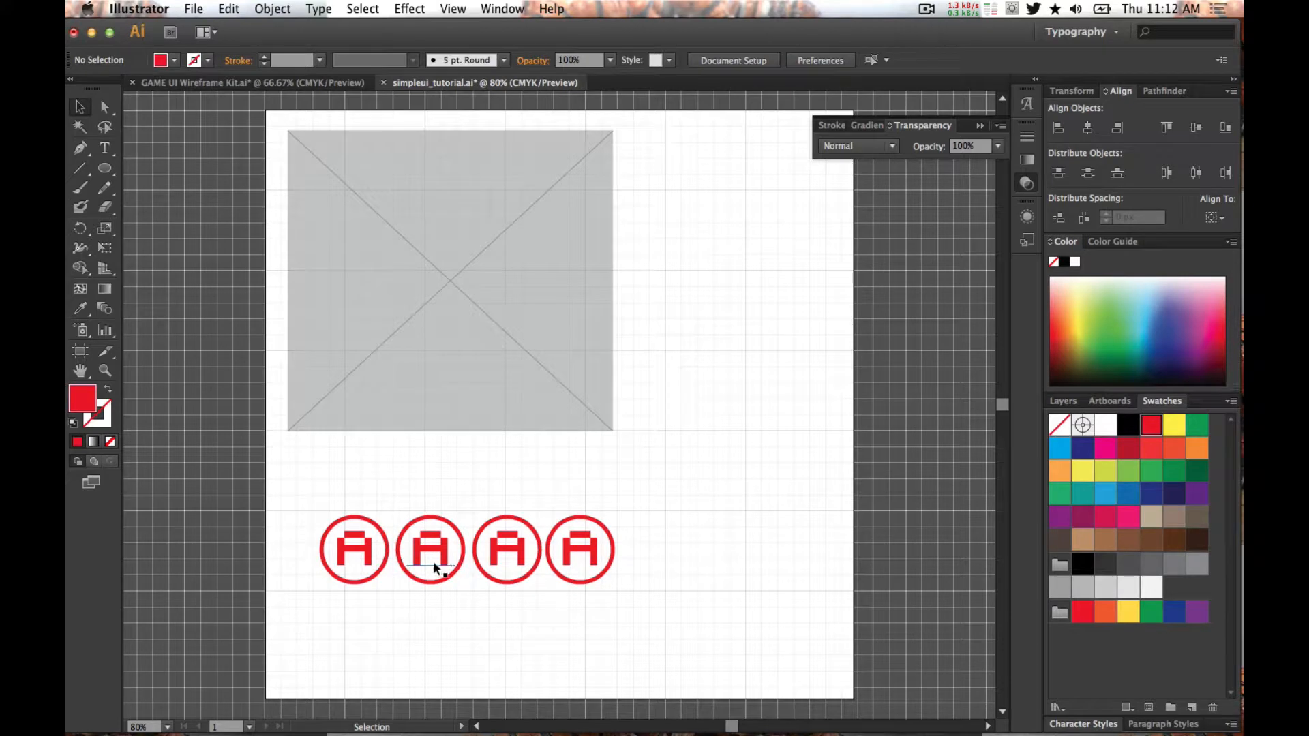
- Change the letter in the second button to B and in the third button to Y
click(433, 567)
double_click(440, 561)
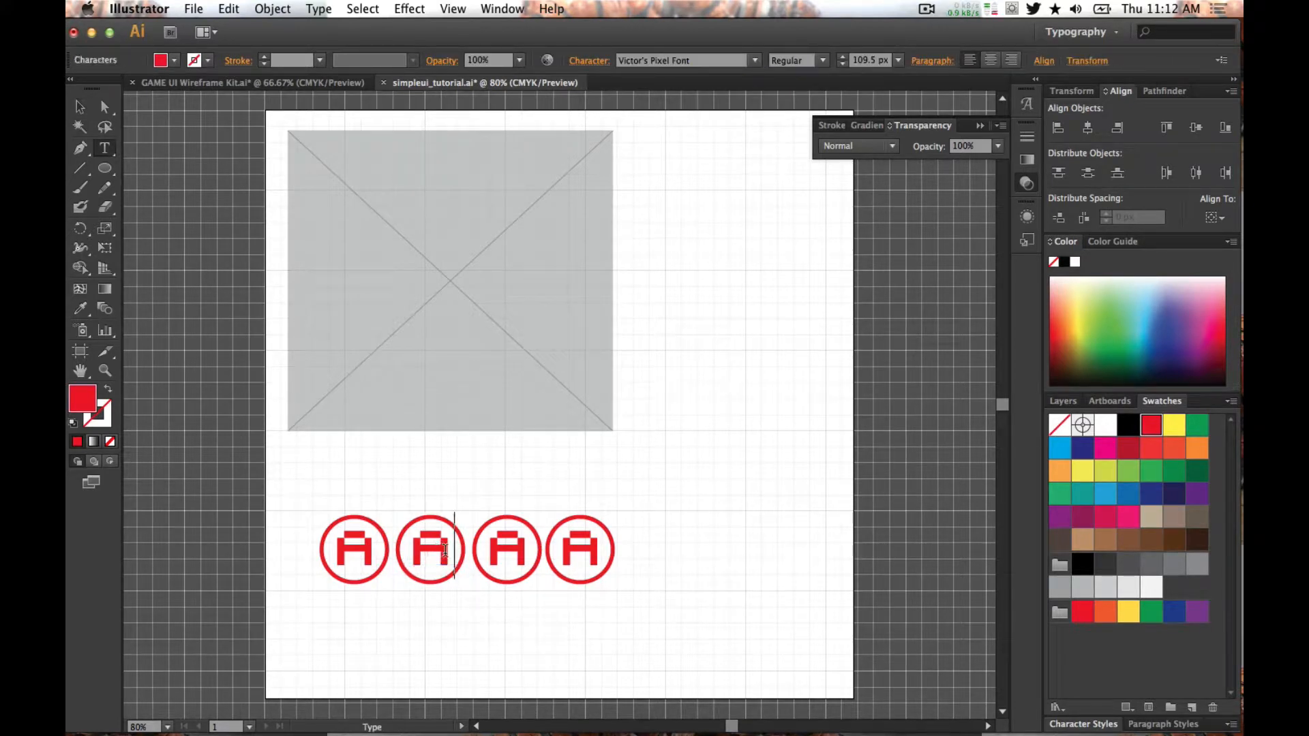
key(BackSpace)
text(B)
click(516, 549)
key(BackSpace)
text(Y)
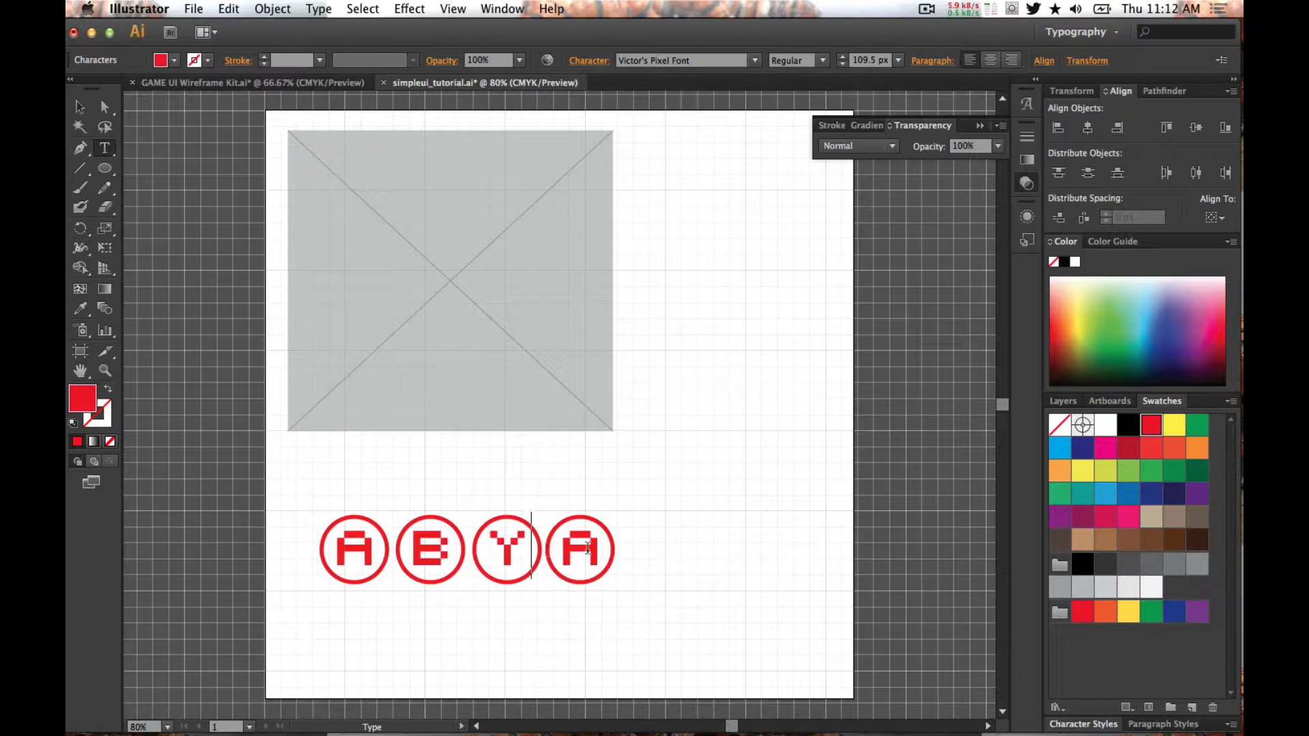
- Change the letter in the third button to X and in the fourth button to Y
key(BackSpace)
text(X)
key(BackSpace)
text(Y)
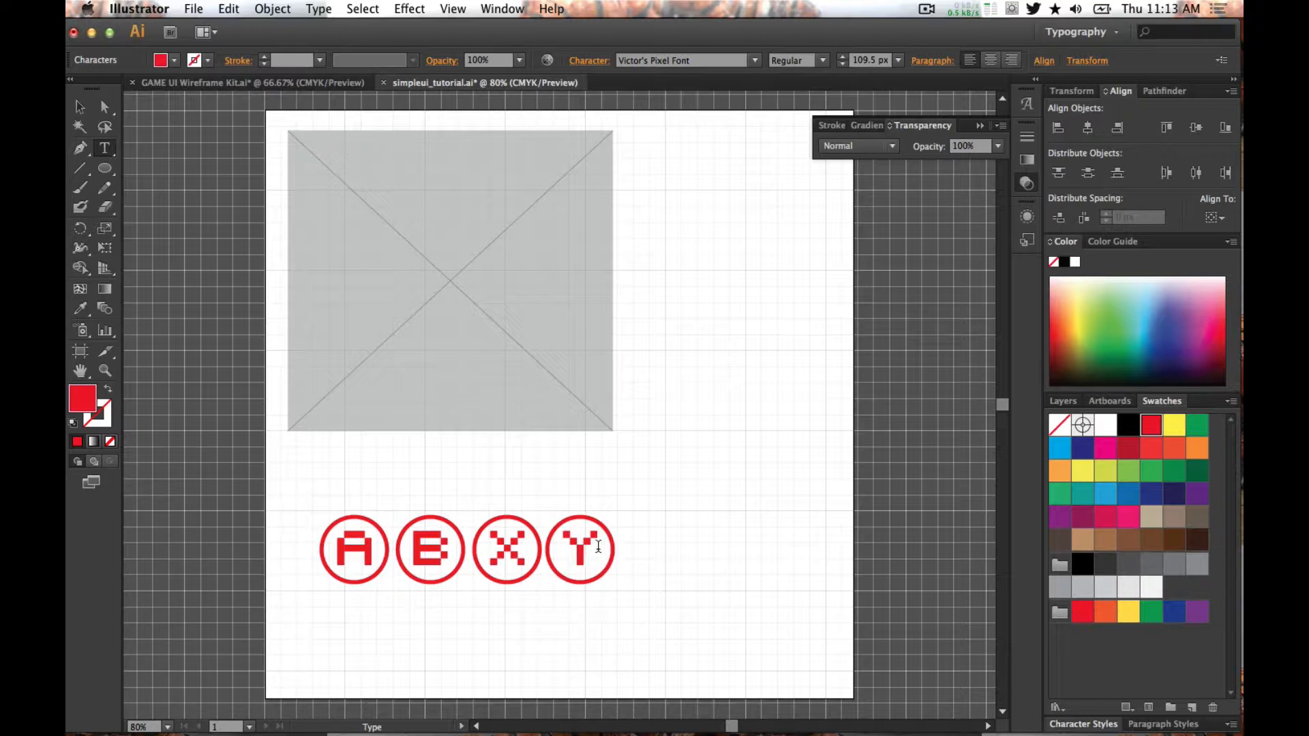
key(Escape)
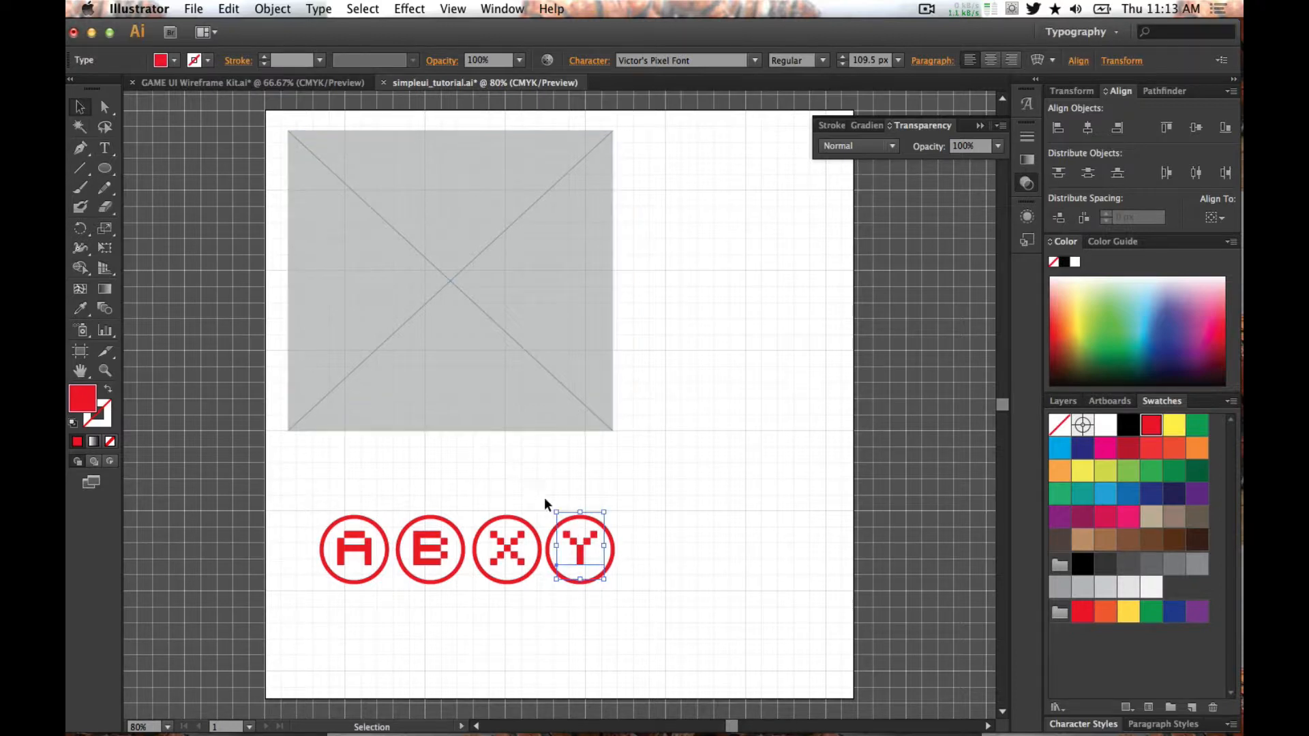
- Align the Y and its circle in the fourth button by their horizontal centers
shift+click(613, 546)
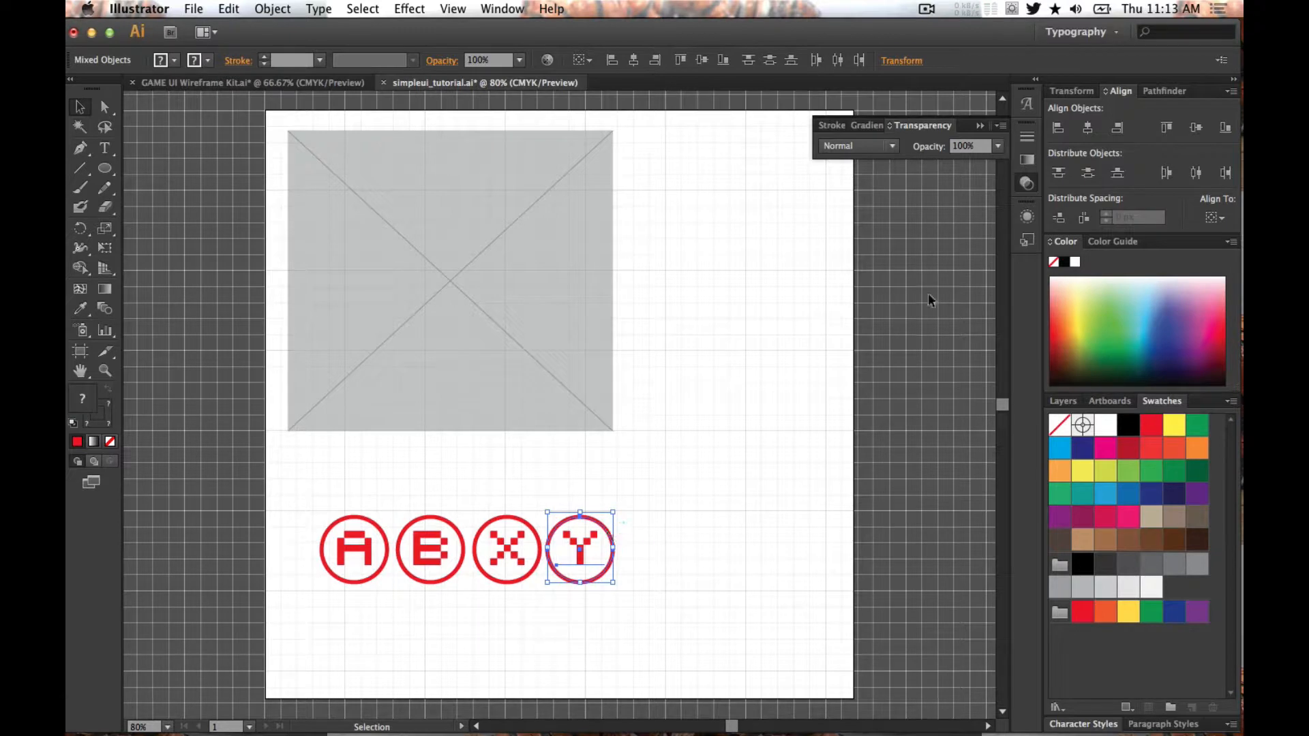
click(1086, 128)
click(584, 682)
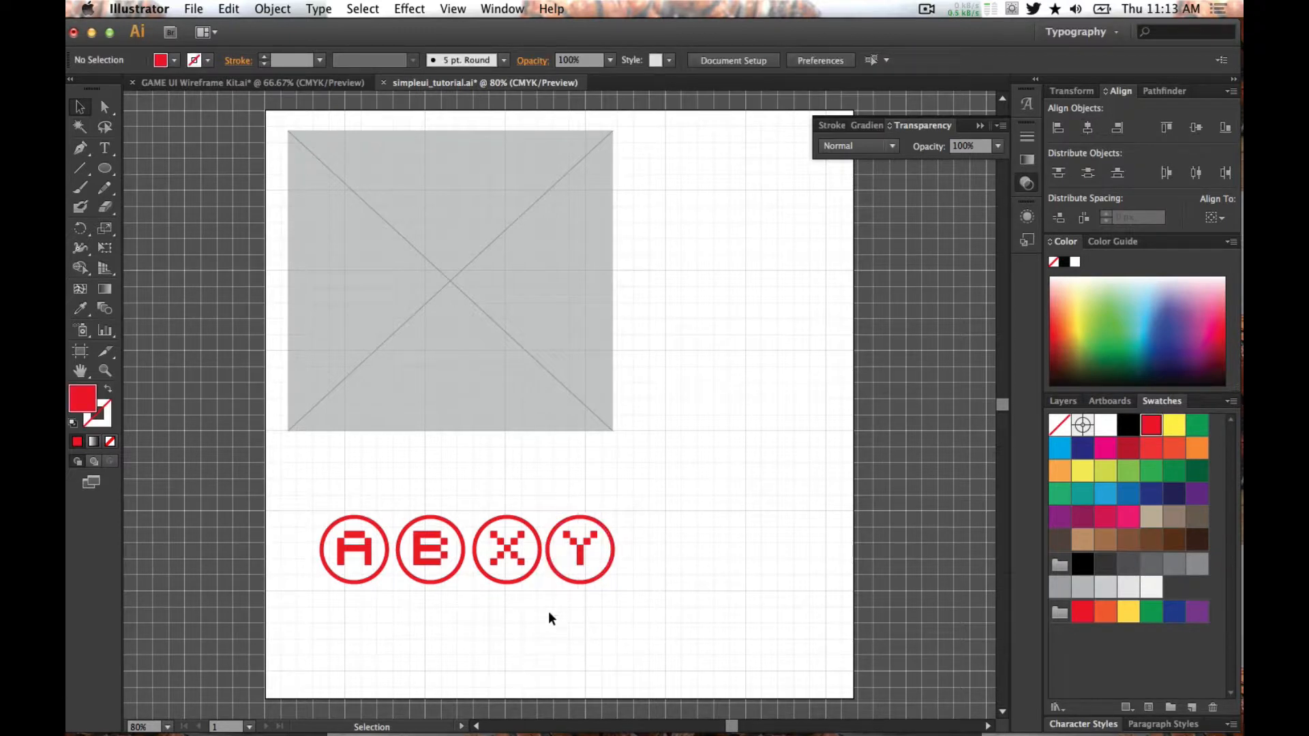
click(585, 560)
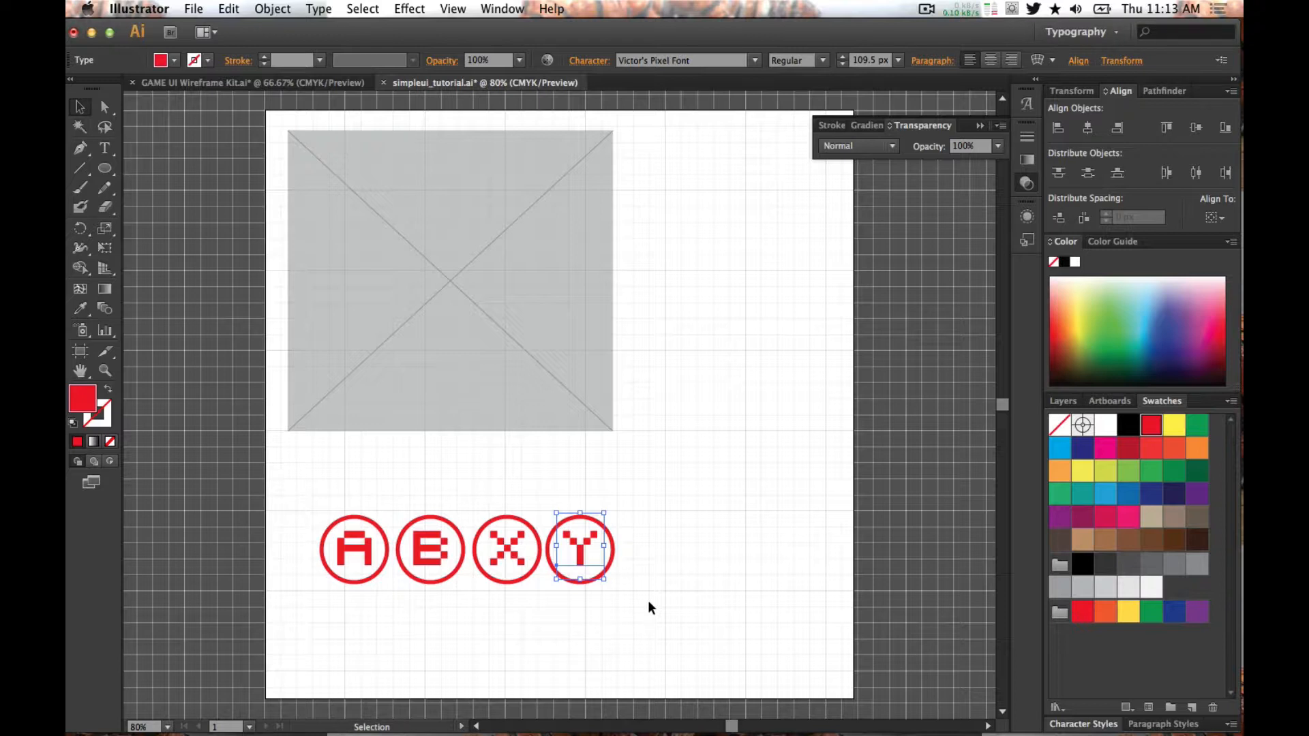
shift+click(582, 560)
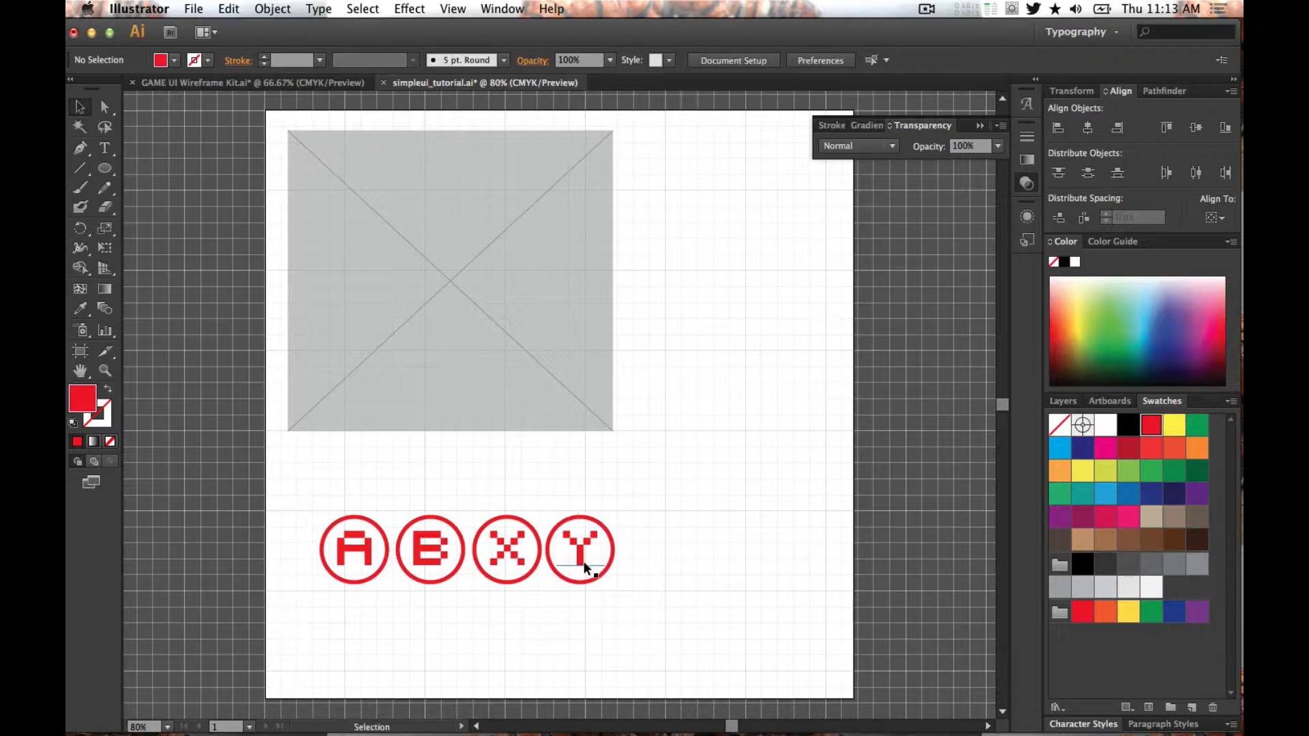
- Set the keyboard increment preference to 0.5 px and nudge the Y slightly down and to the right within its circle
key(super+k)
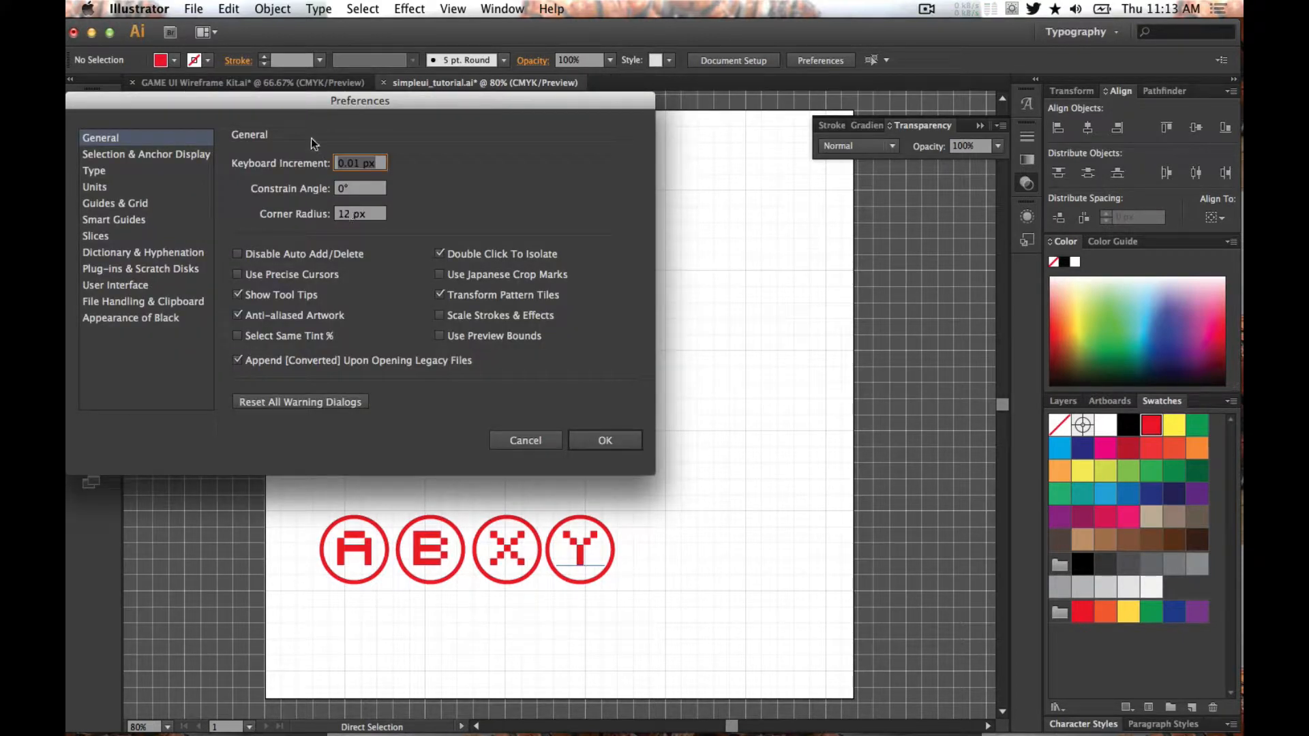
click(368, 163)
key(BackSpace)
key(Return)
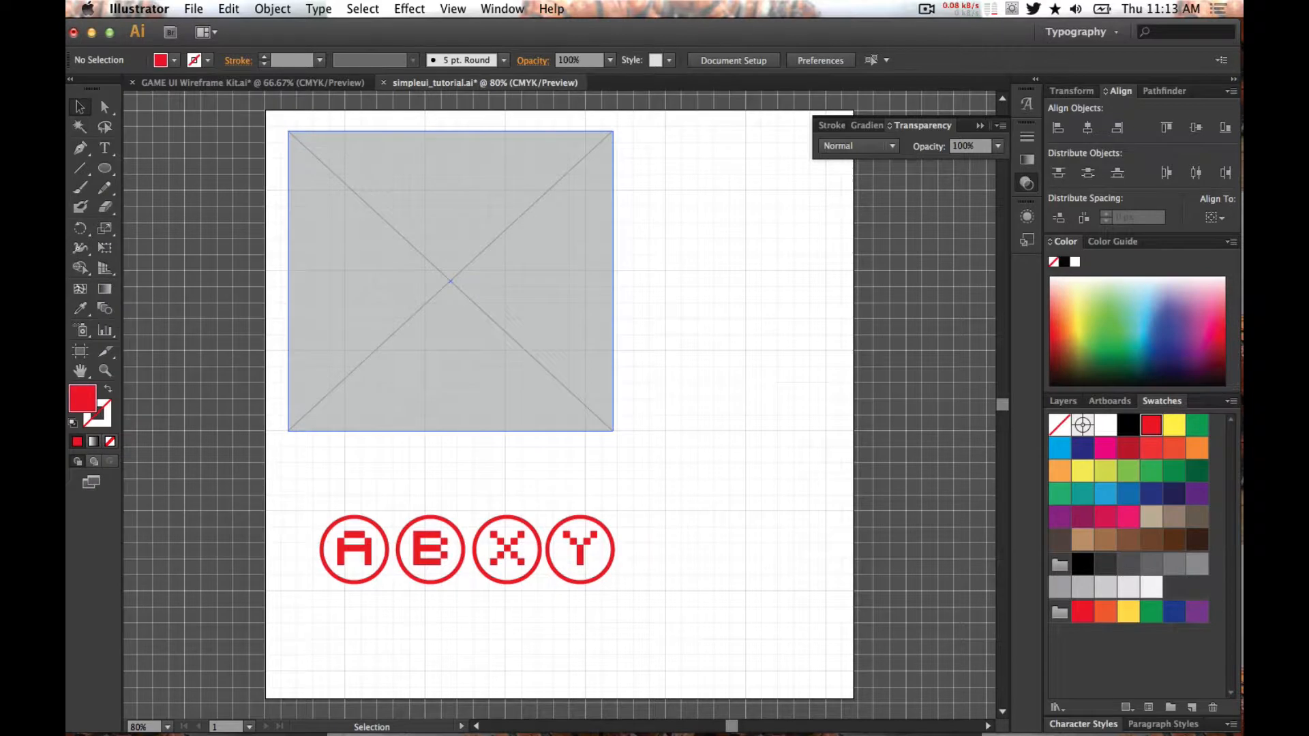
click(577, 554)
key(a)
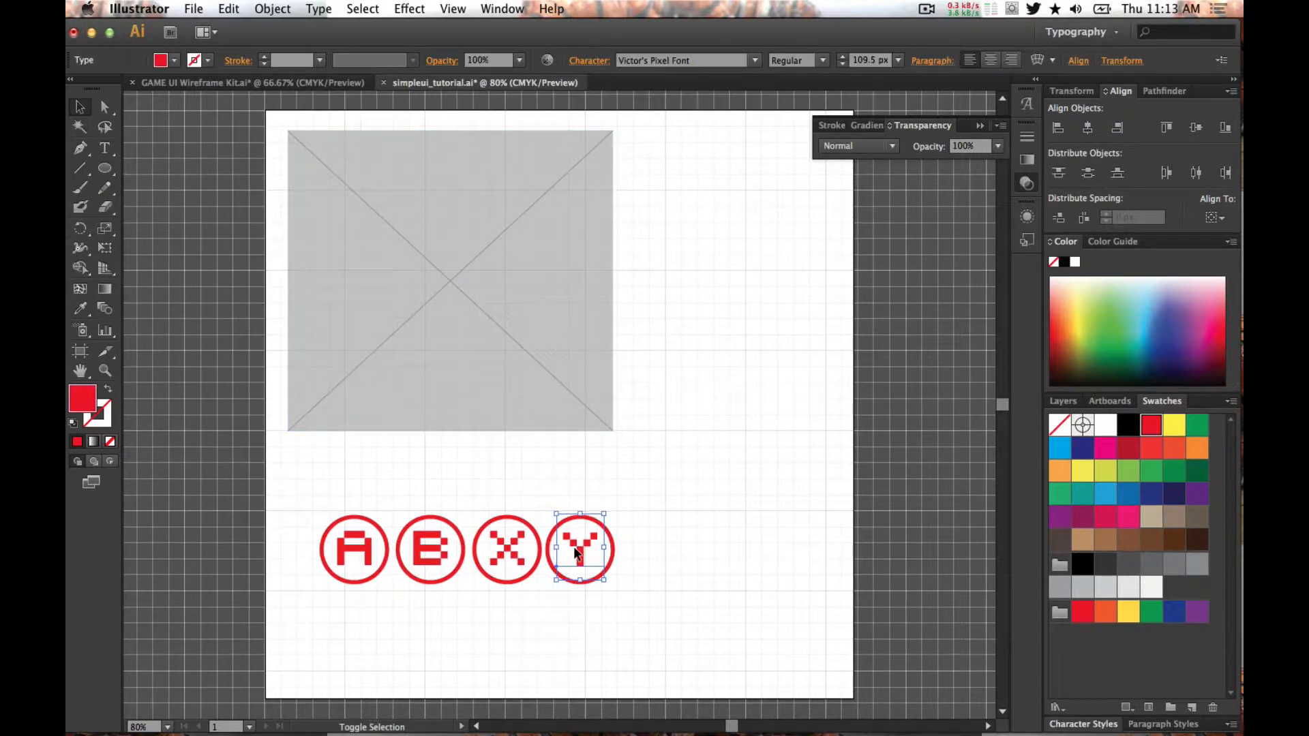
key(super+k)
key(BackSpace)
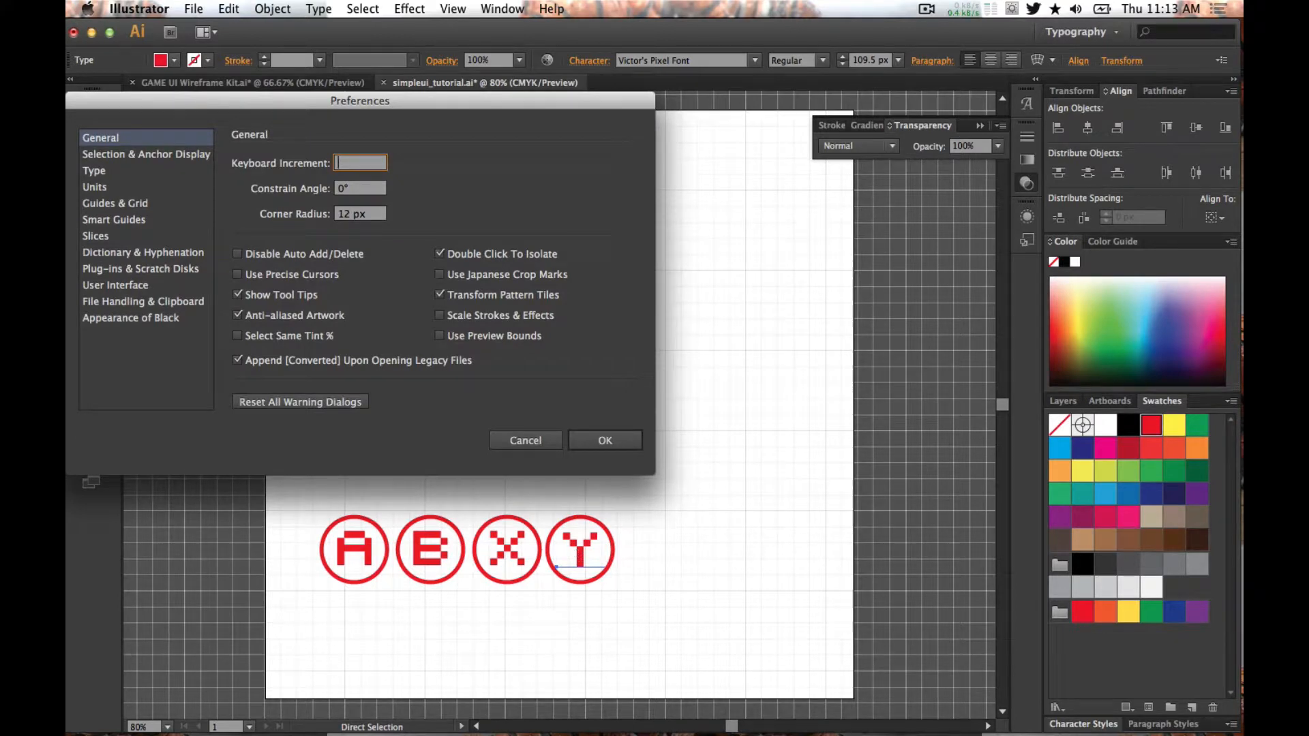
key(Return)
key(v)
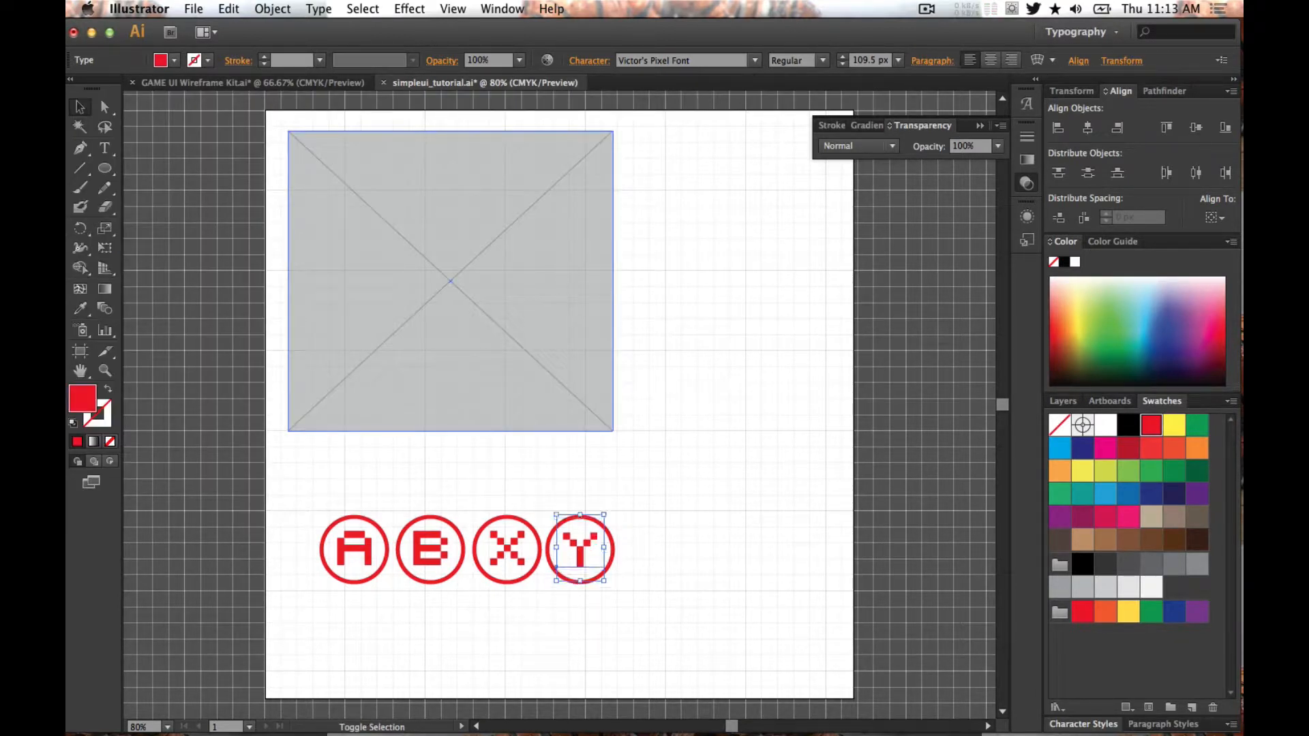
key(Right)
key(a)
- Change the keyboard increment preference again and nudge the Y left and down until it sits centered in its circle
key(super+k)
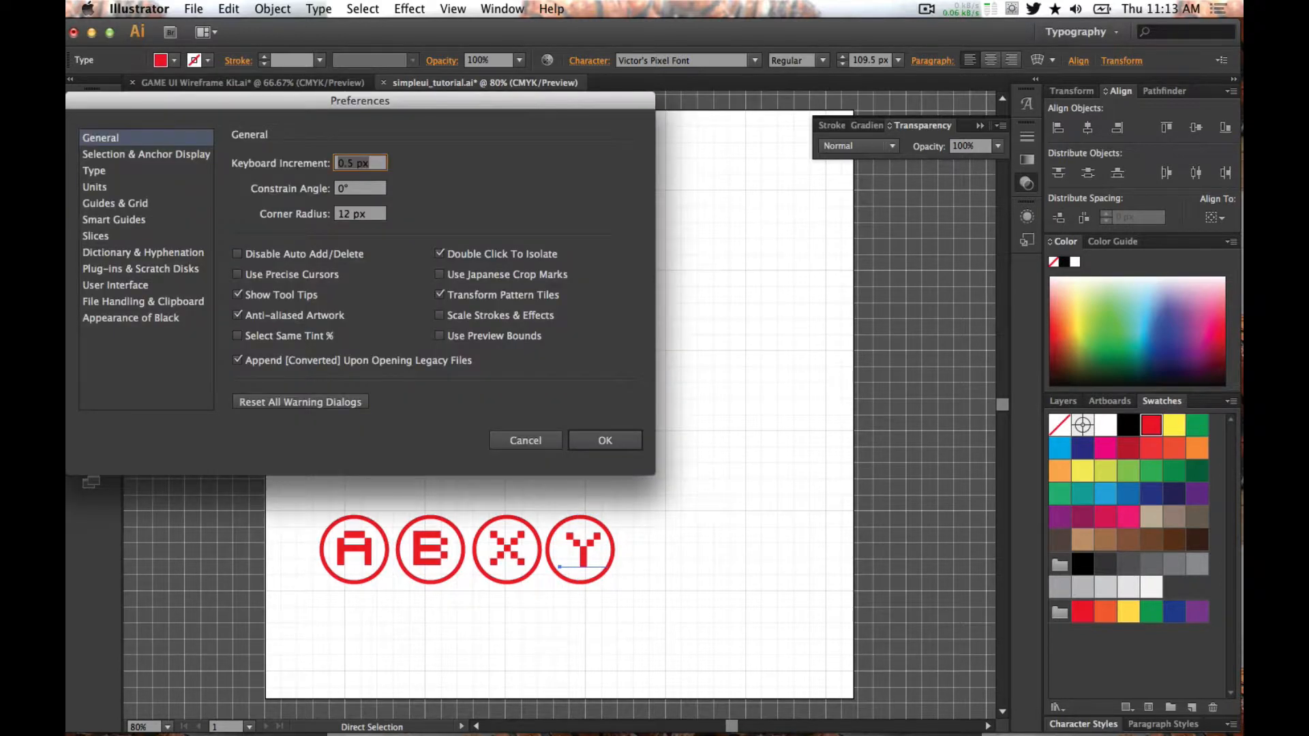
click(370, 163)
key(BackSpace)
key(Return)
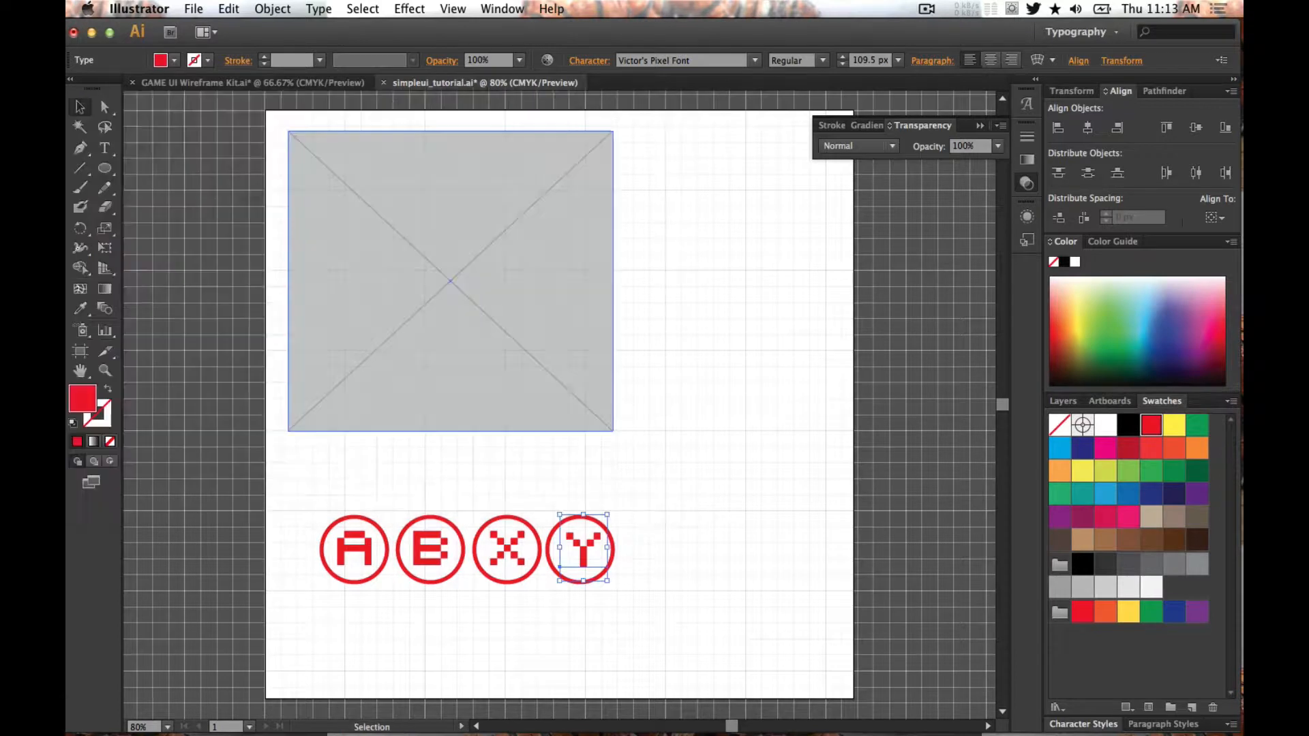
key(a)
key(shift+Left)
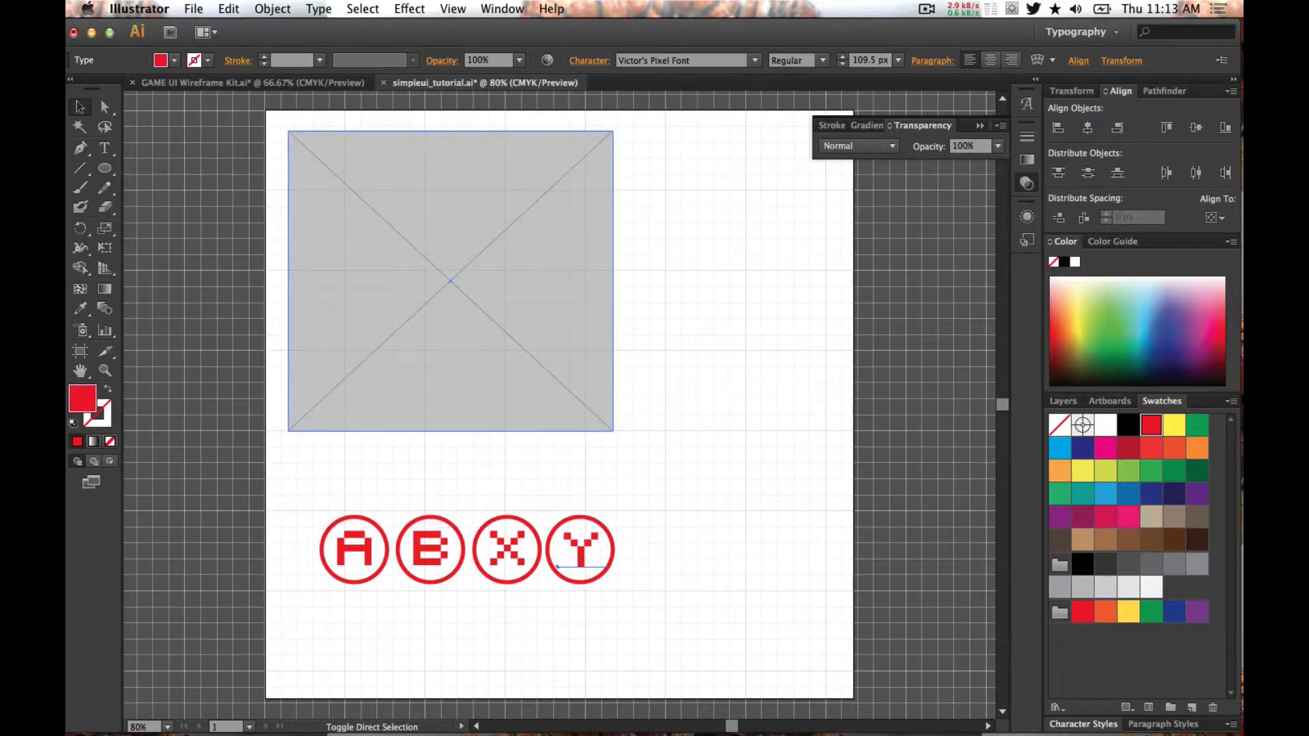
key(Left)
key(Right)
key(Left)
key(Down)
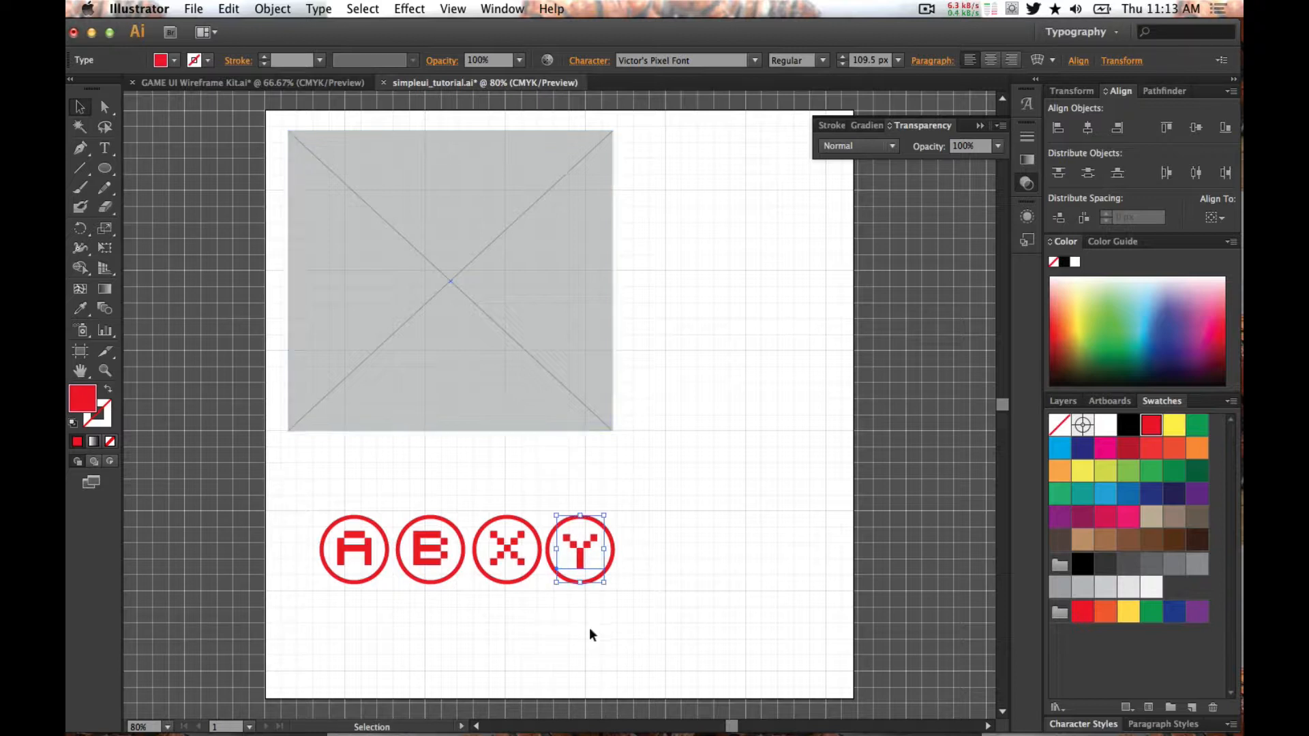
click(589, 635)
- Nudge the letters X and B slightly down to center them within their circles
click(522, 561)
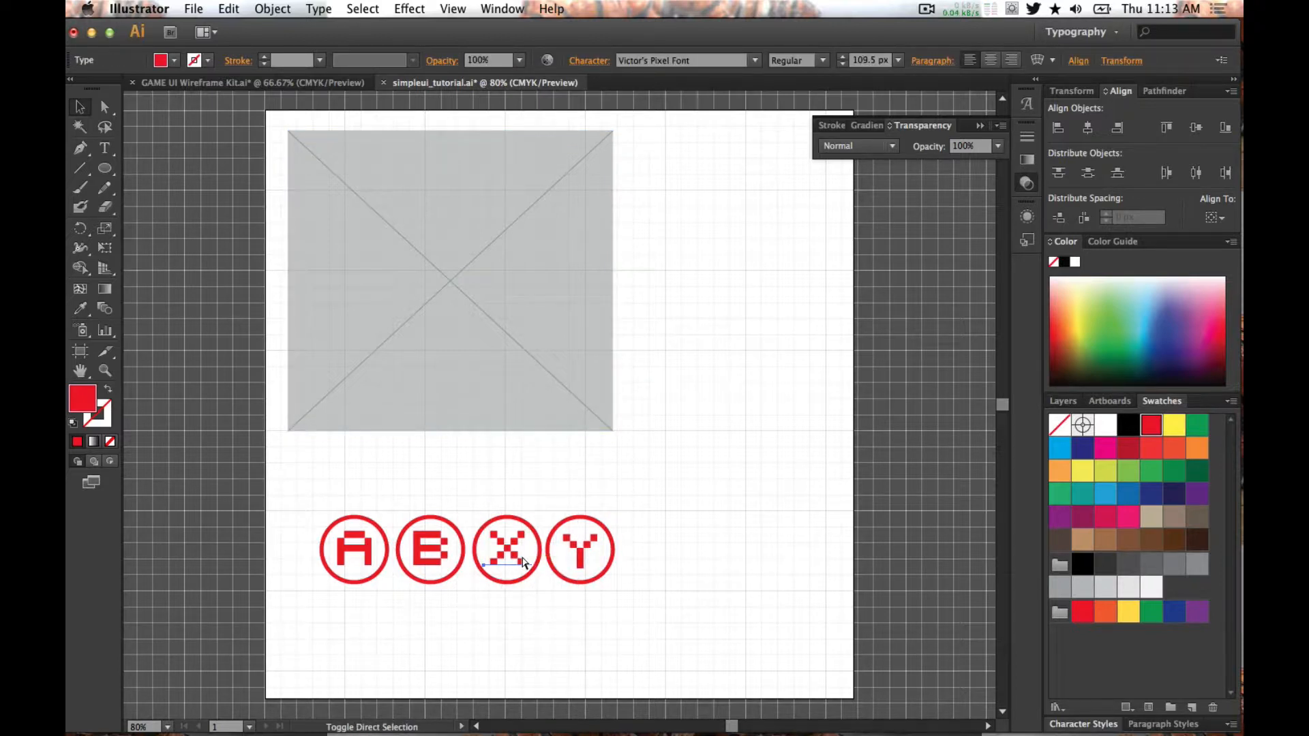
key(Down)
key(Down)
key(Down)
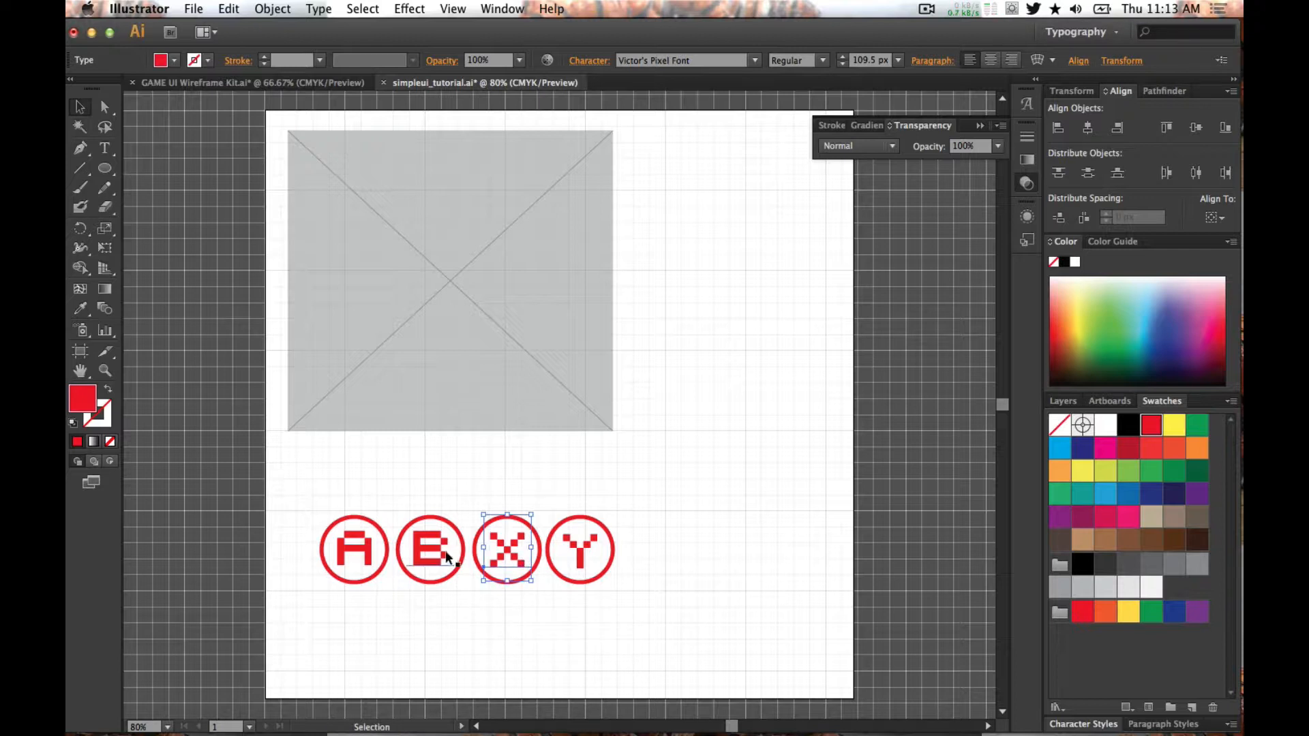
key(super+shift+a)
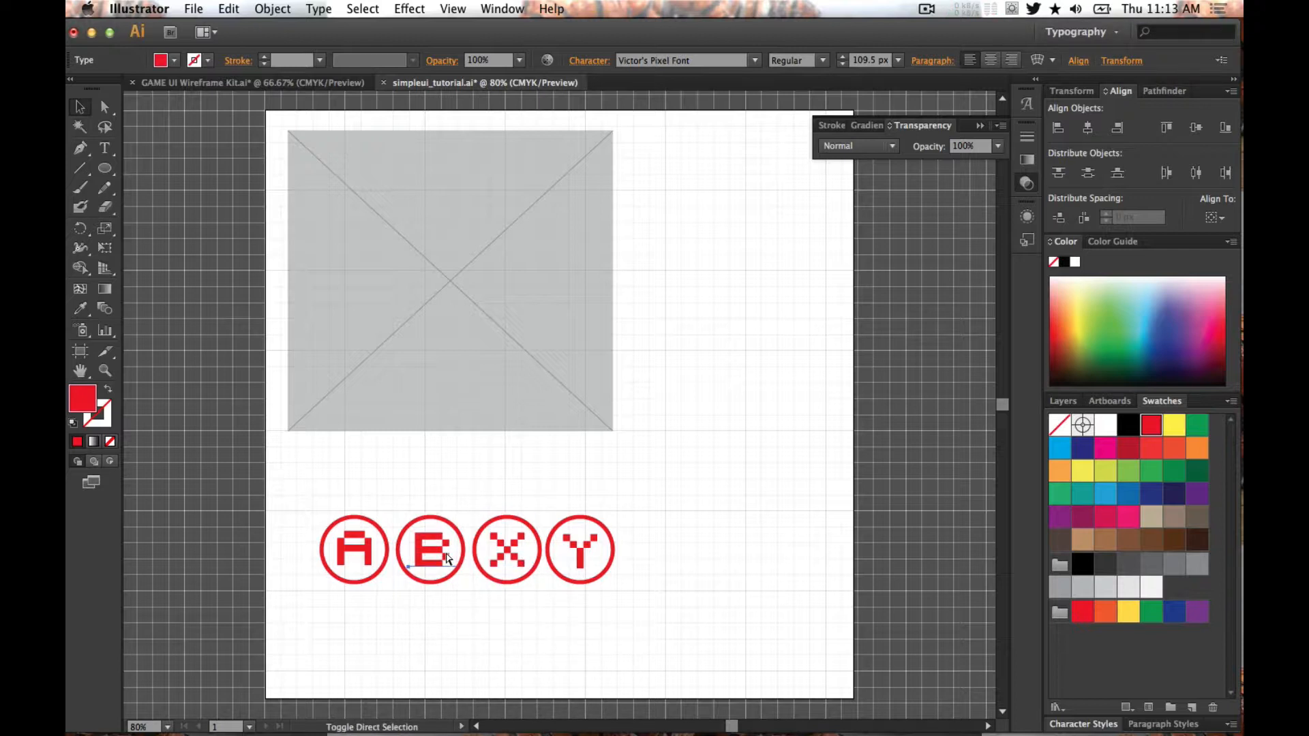
click(448, 558)
key(Escape)
click(436, 609)
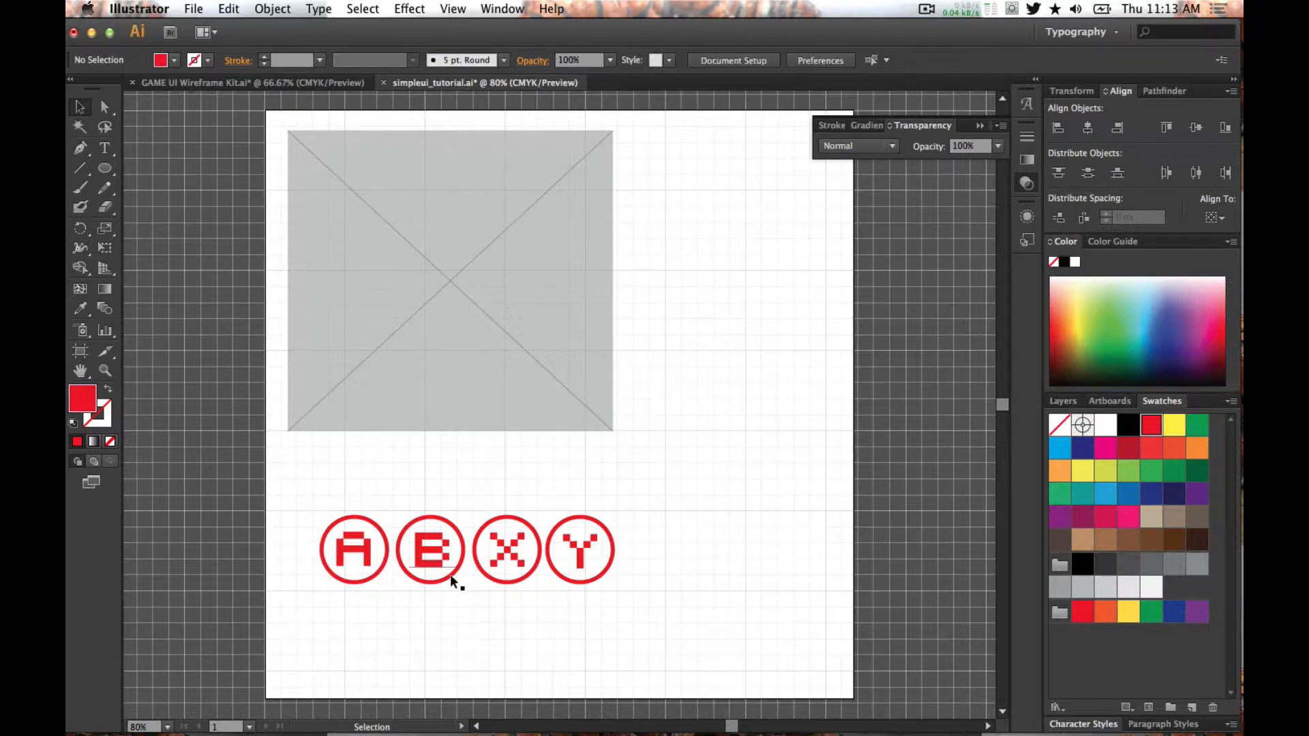
- Fill the letter B in the second button with a medium blue swatch
drag(468, 613, 399, 491)
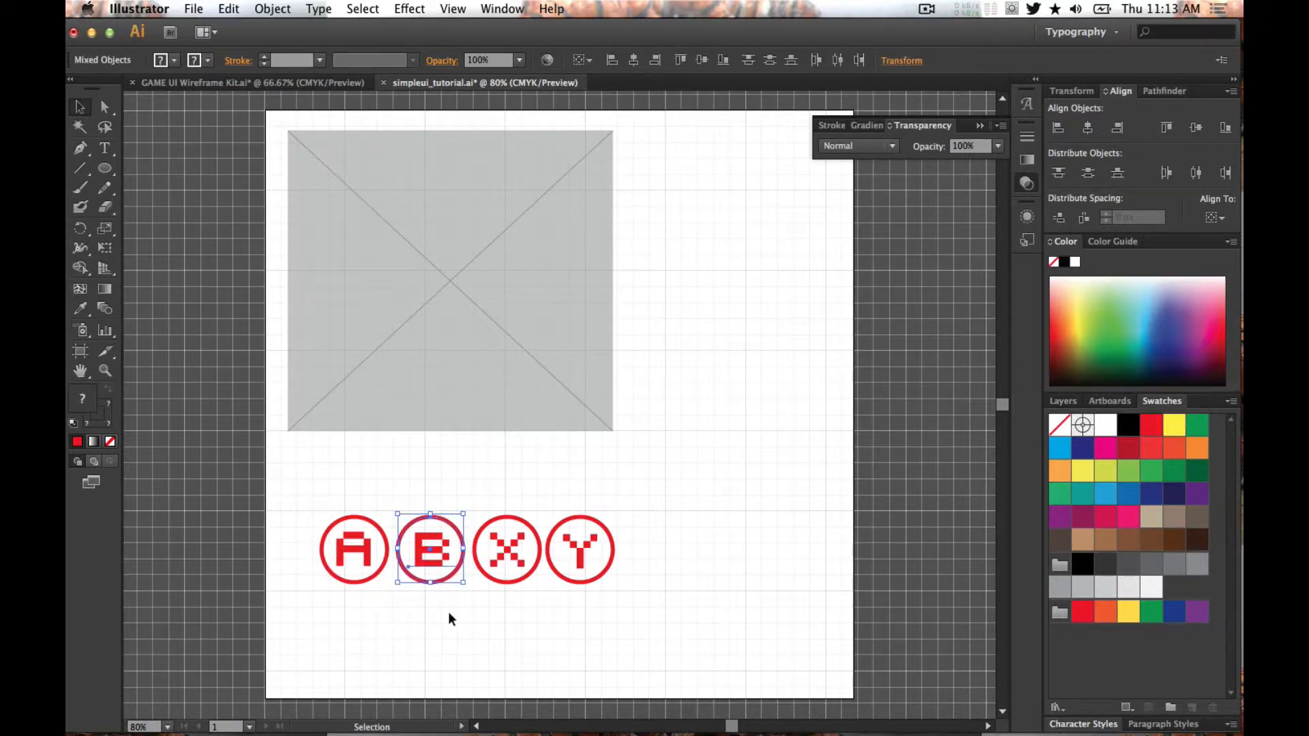
click(437, 566)
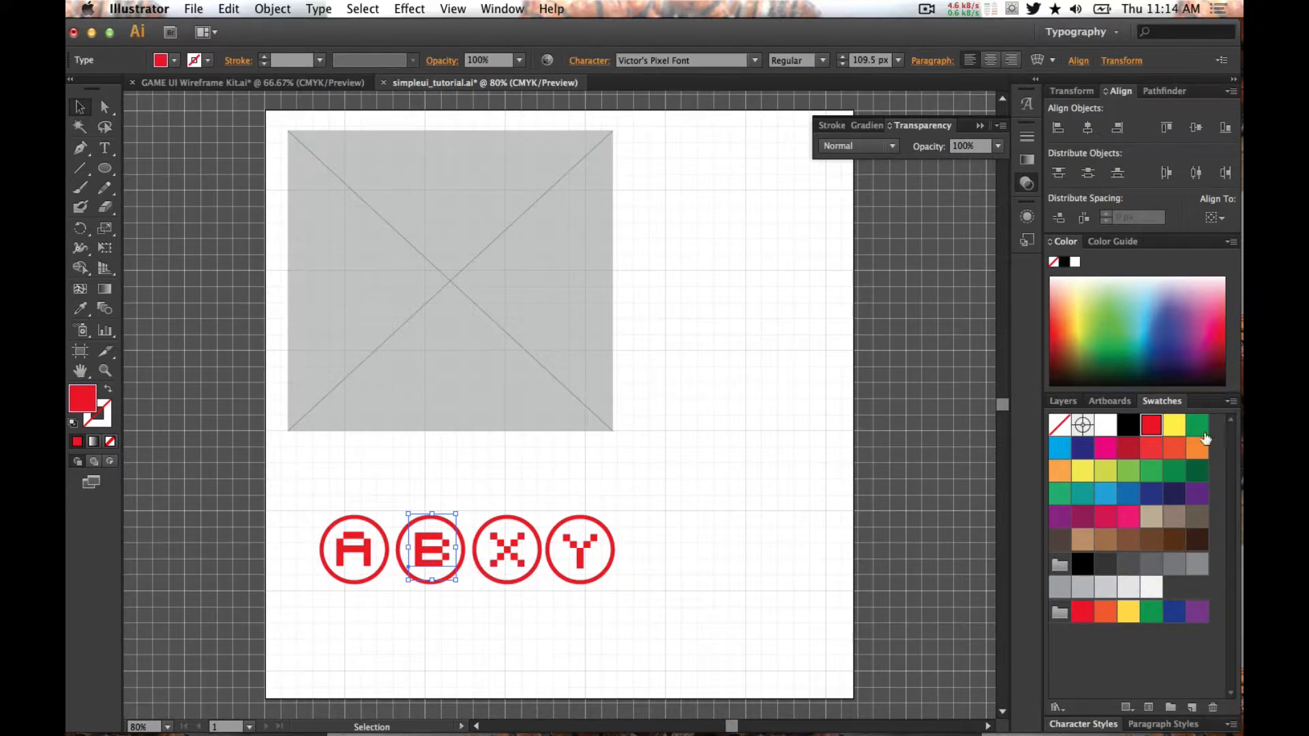
click(1083, 448)
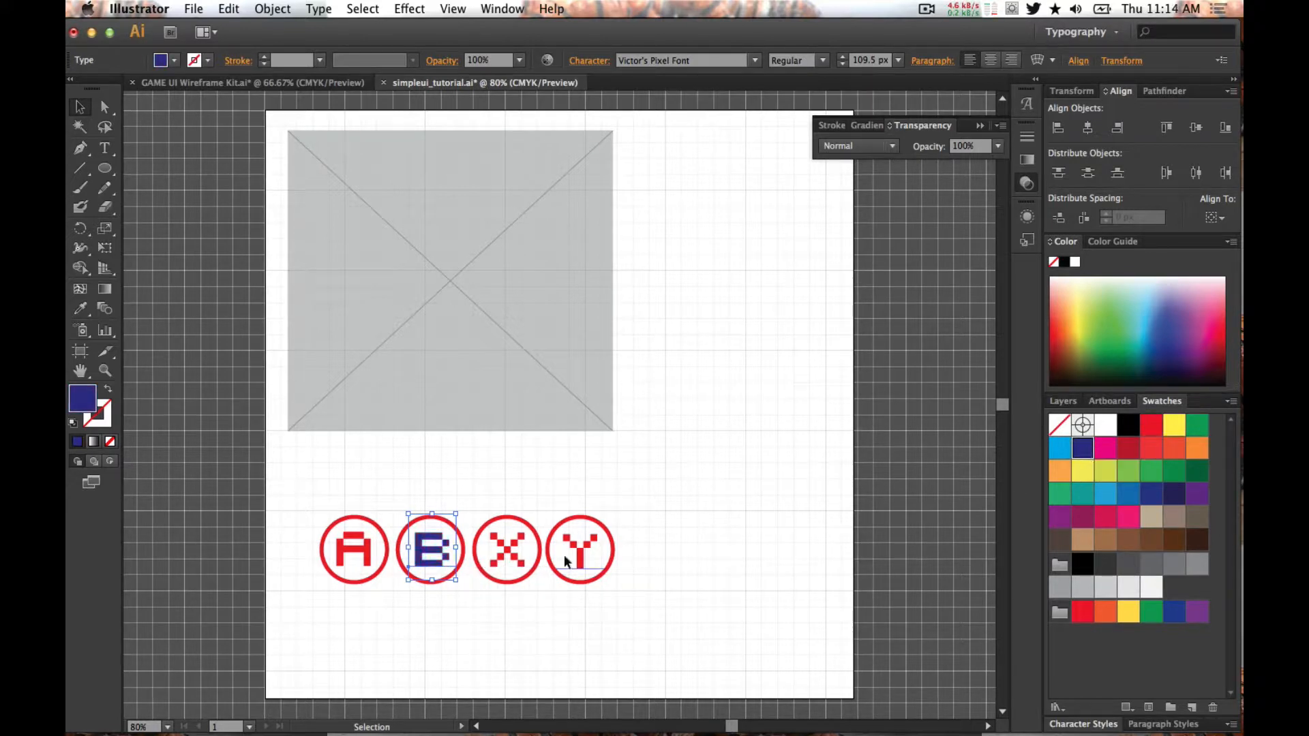
click(1129, 494)
click(438, 603)
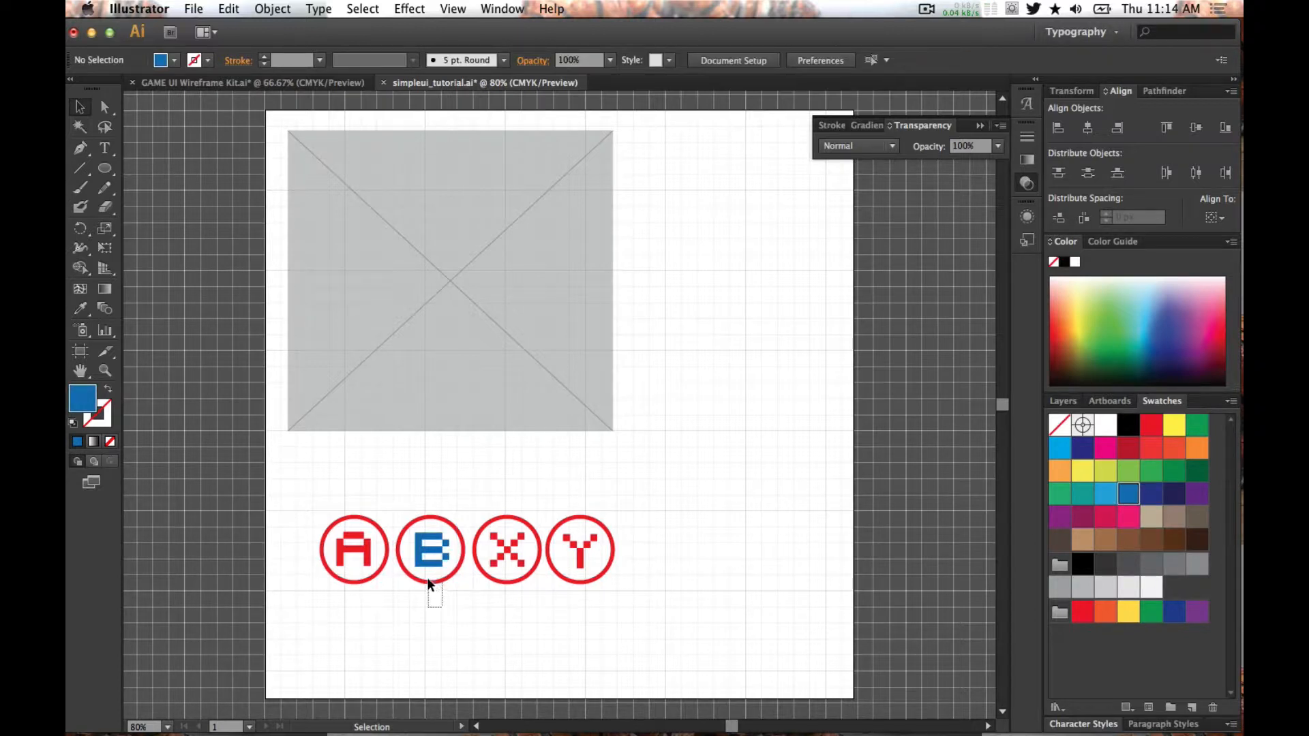
- Color the outline of the circle around the B with the same medium blue swatch as the letter
drag(427, 578, 427, 577)
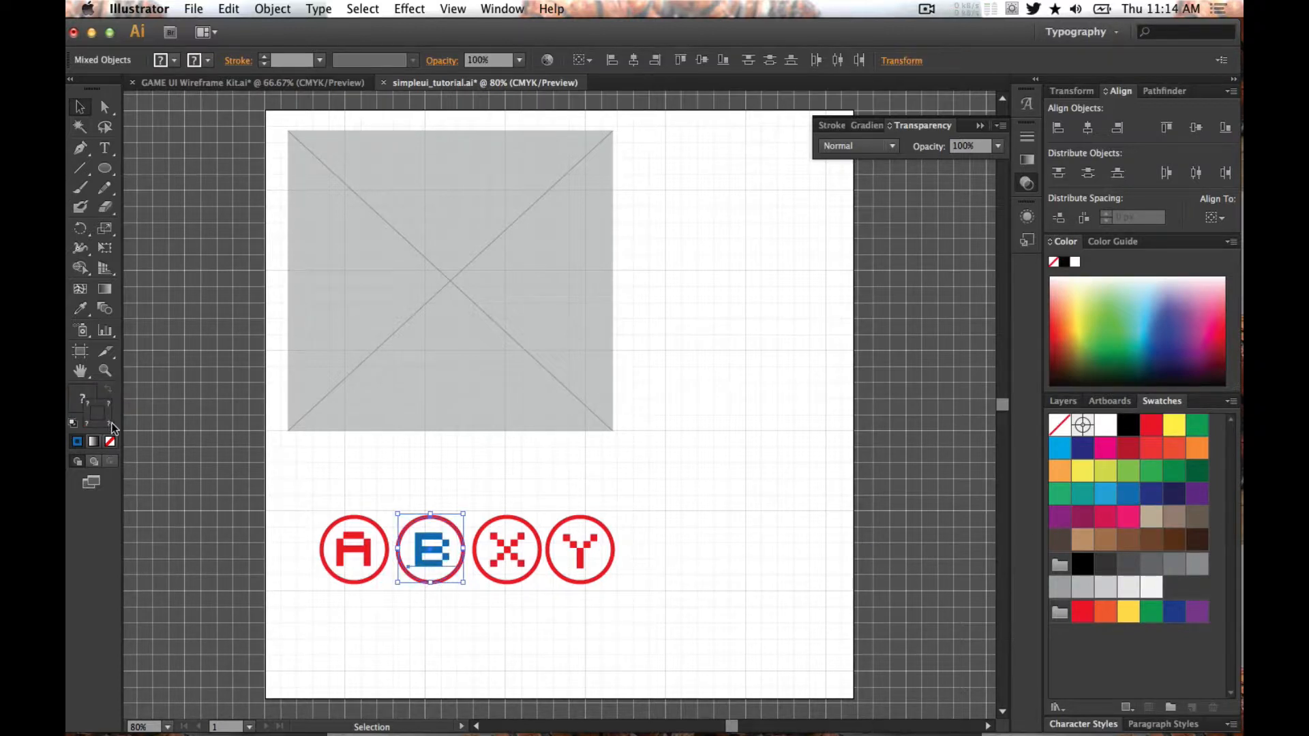
click(435, 603)
click(431, 581)
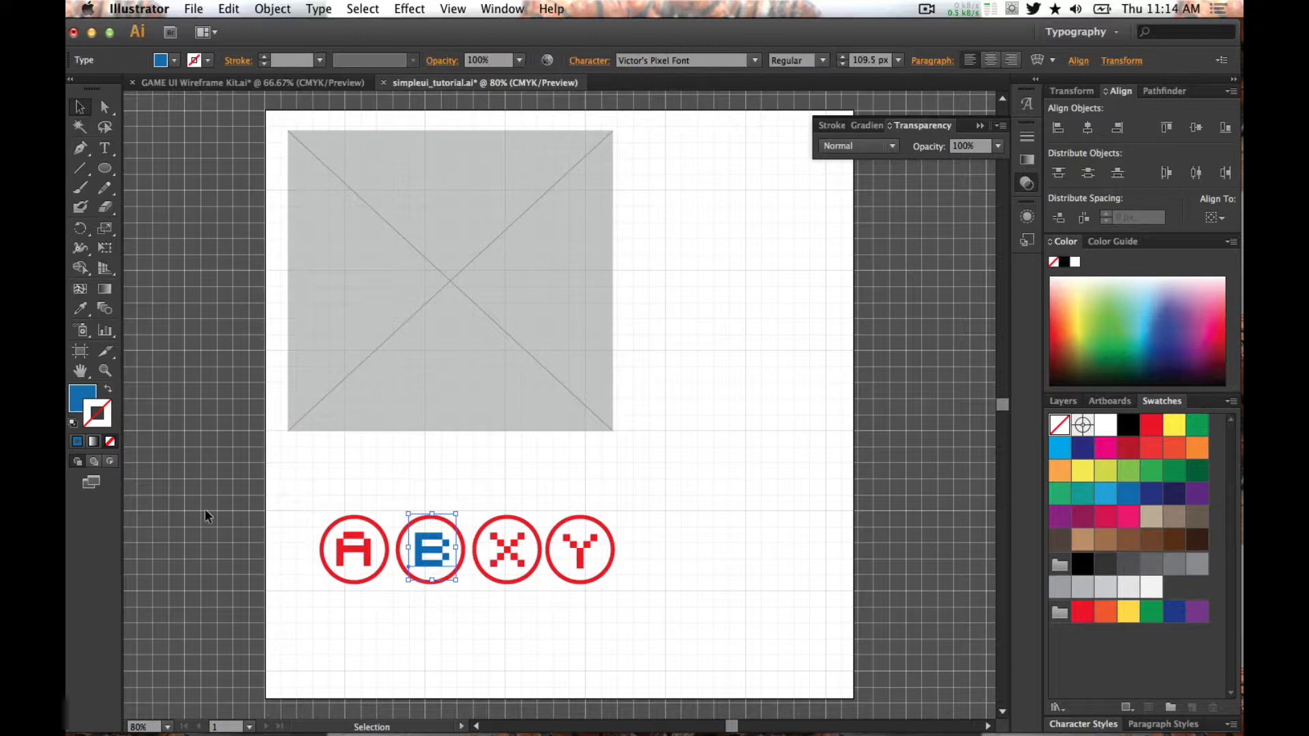
click(399, 556)
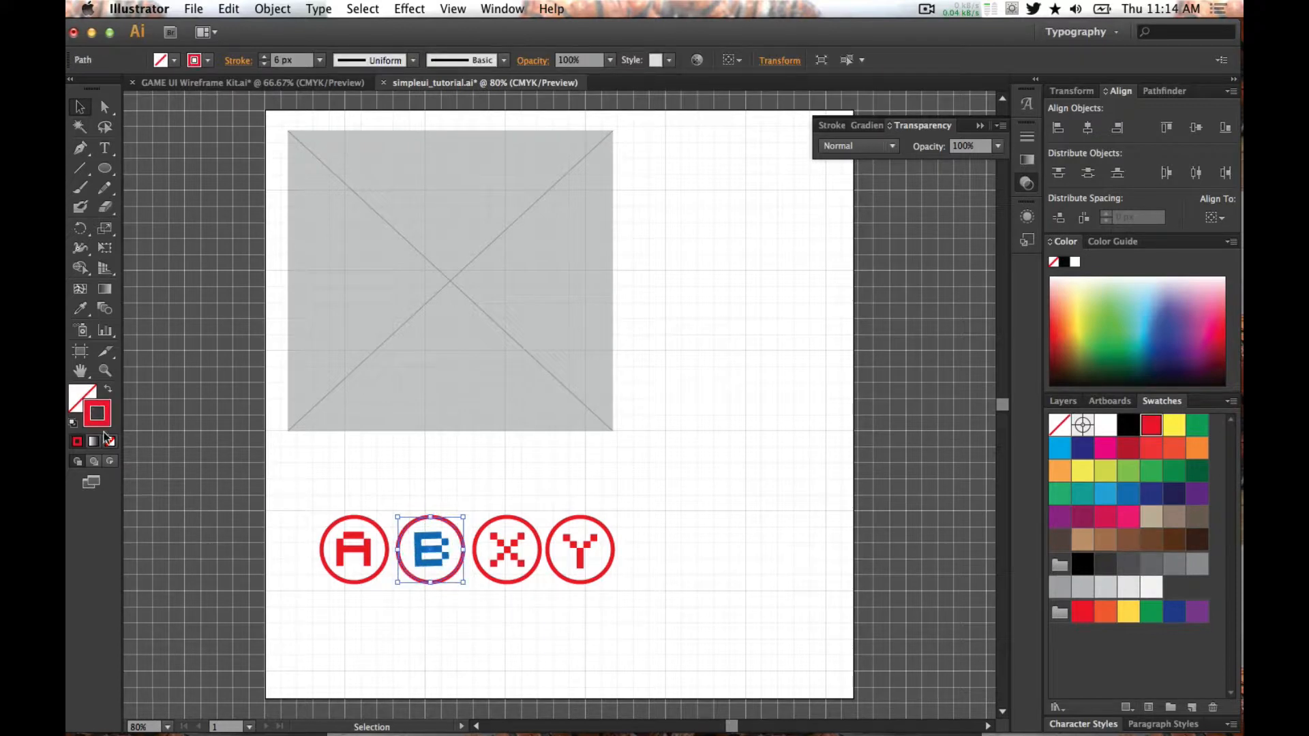
click(1129, 493)
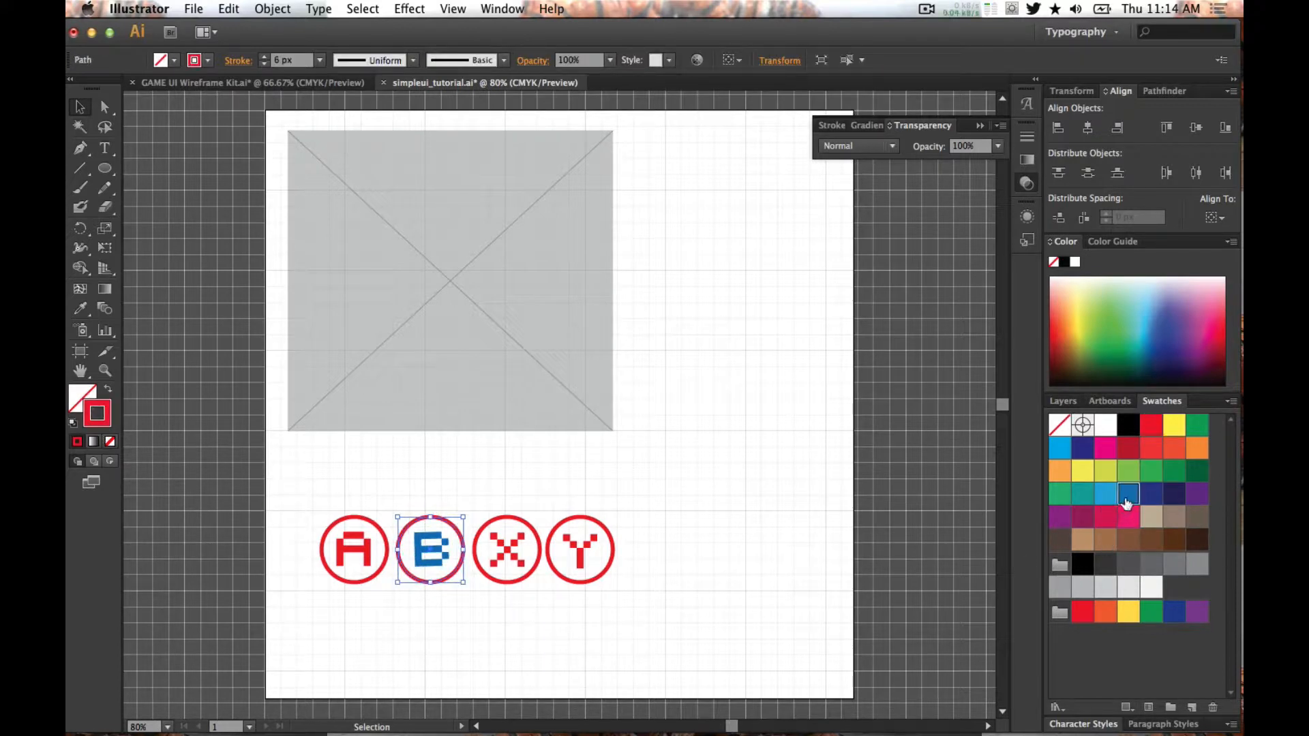
- Color the outline of the circle around the X with the yellow swatch
click(516, 612)
click(509, 583)
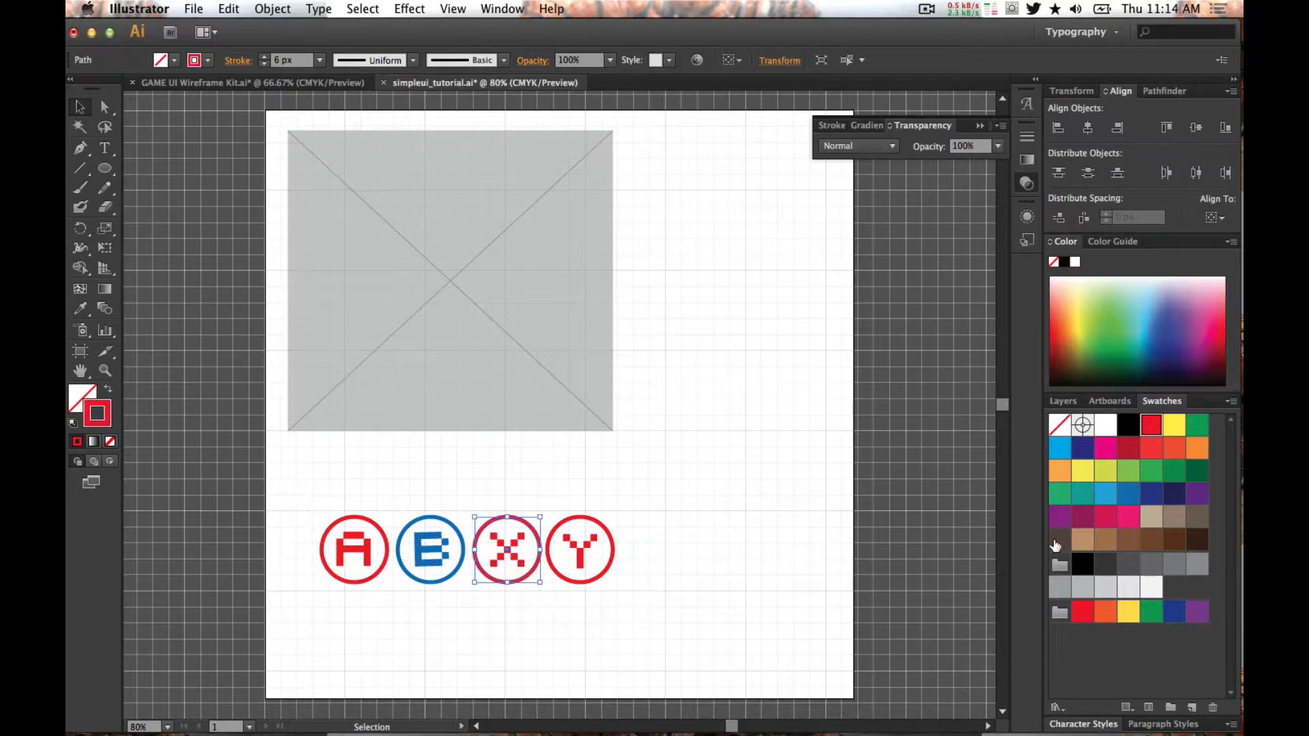
click(1176, 428)
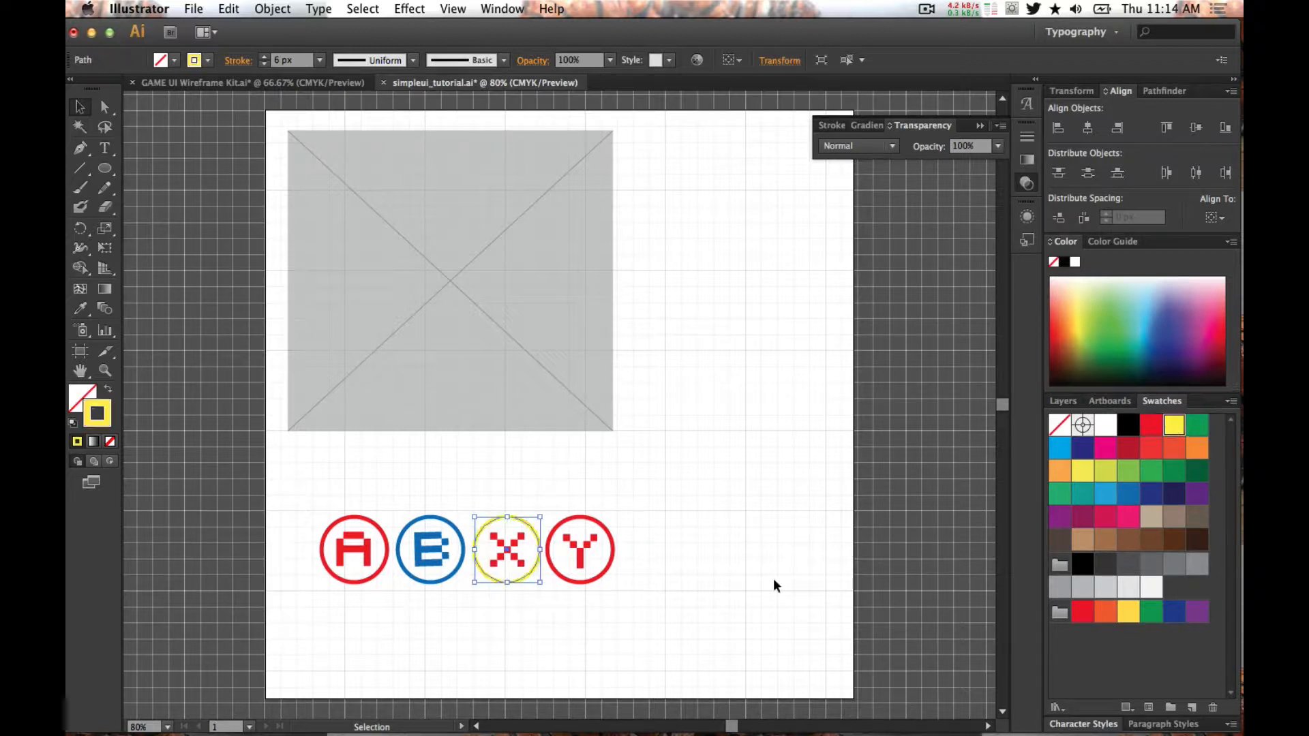
- Recolor the outline of the circle around the X with a medium green swatch
click(574, 583)
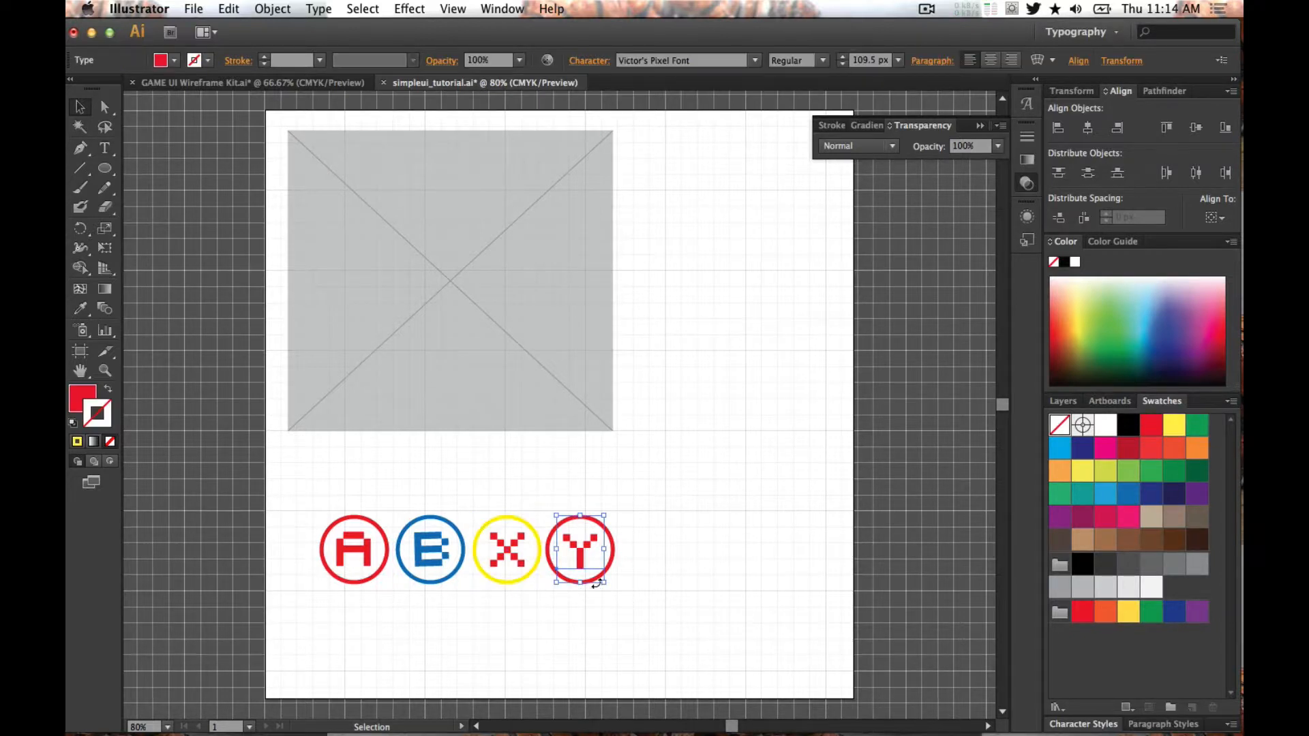
click(495, 580)
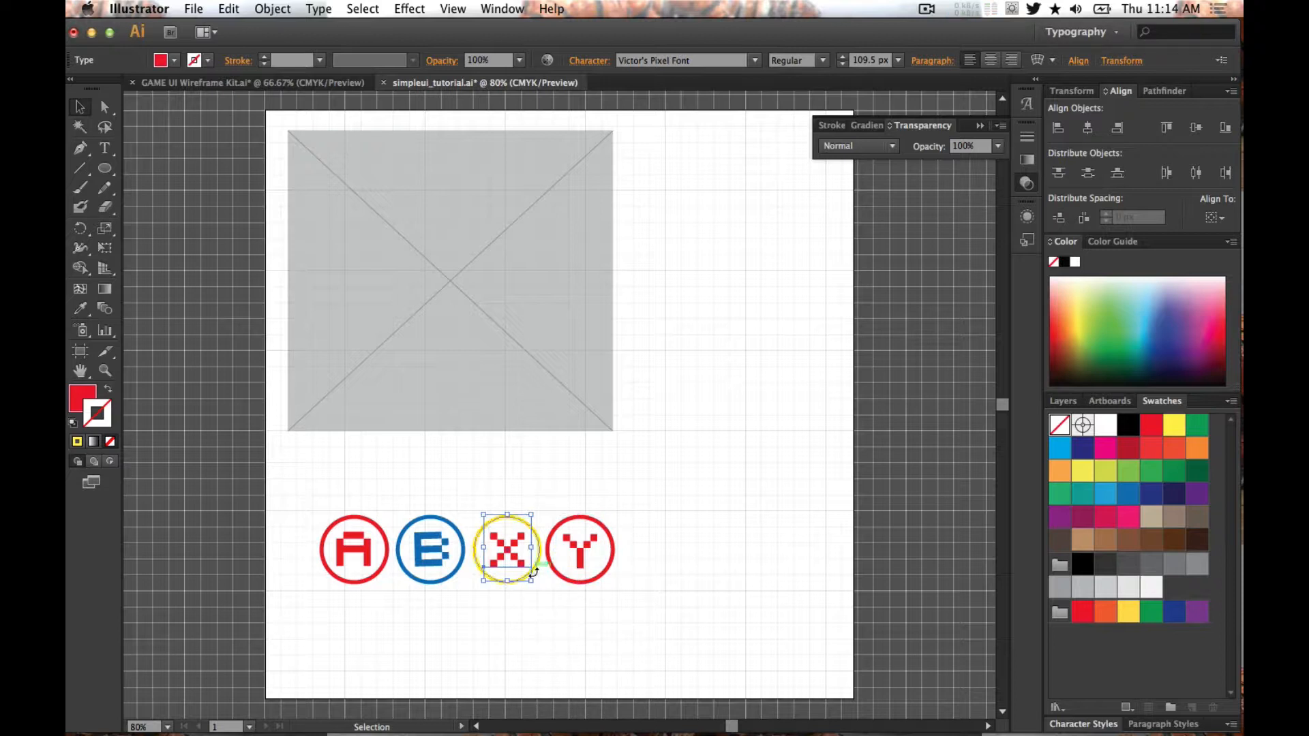
click(494, 584)
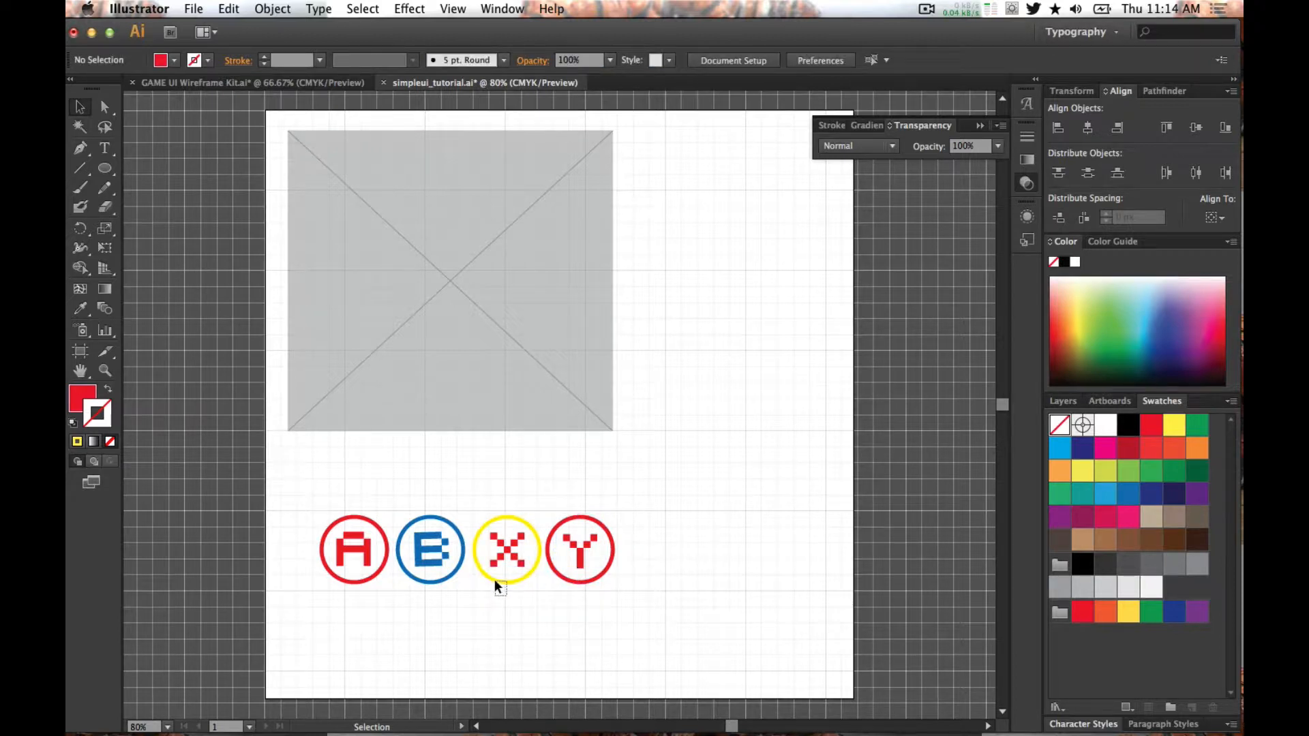
drag(491, 578, 491, 577)
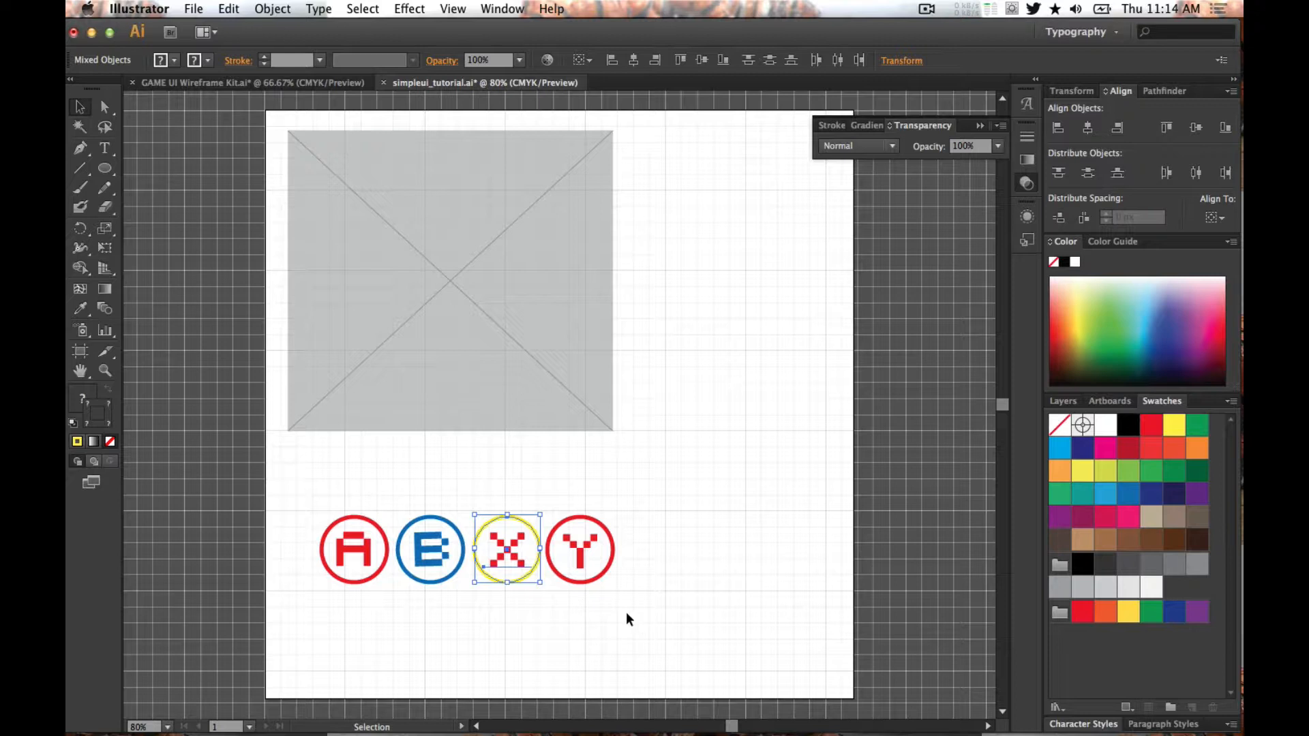
click(513, 592)
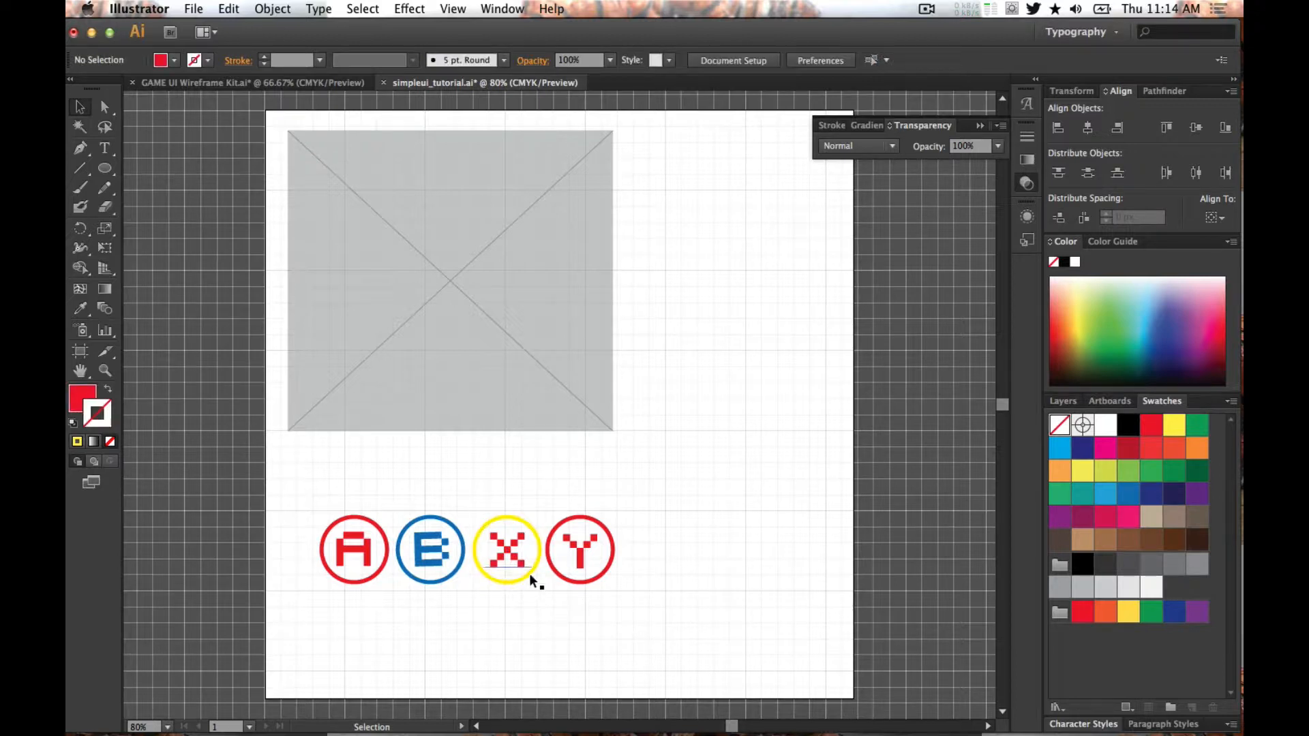
click(538, 556)
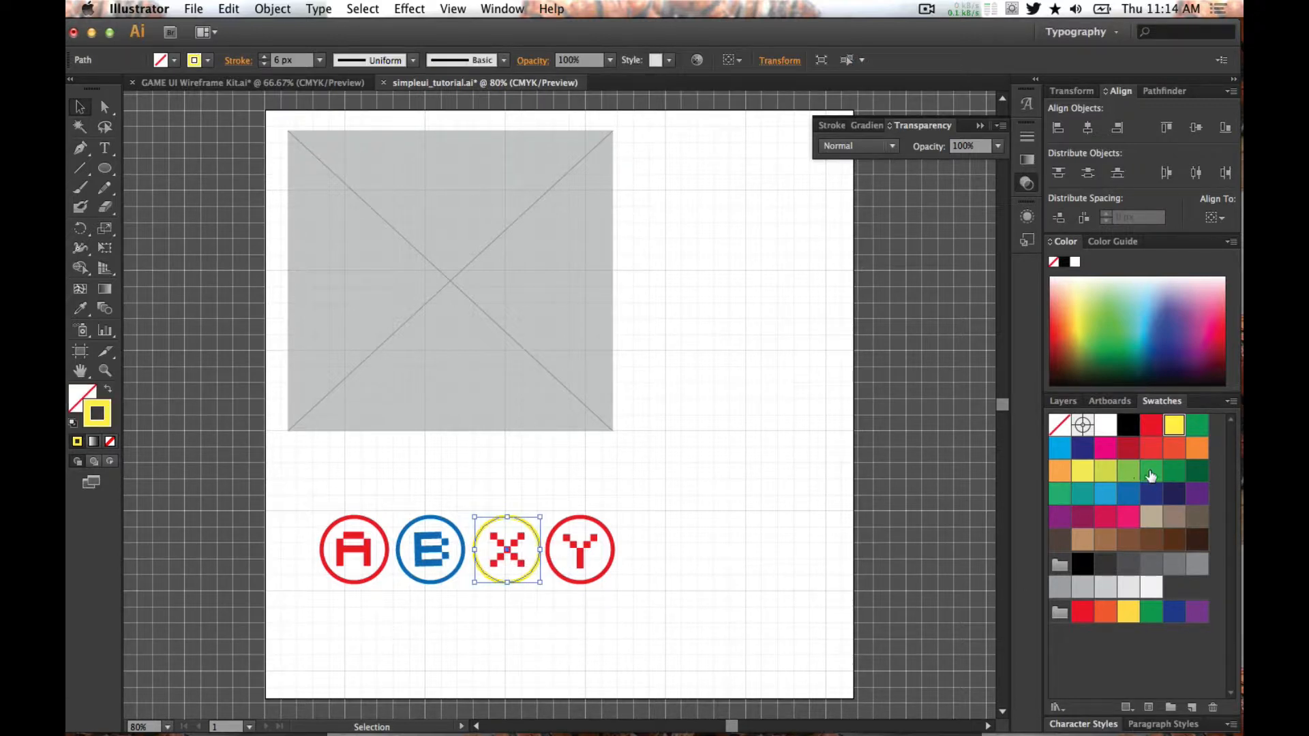
click(1151, 470)
- Fill the letter X with the same medium green as its circle and remove the letter's outline
click(520, 561)
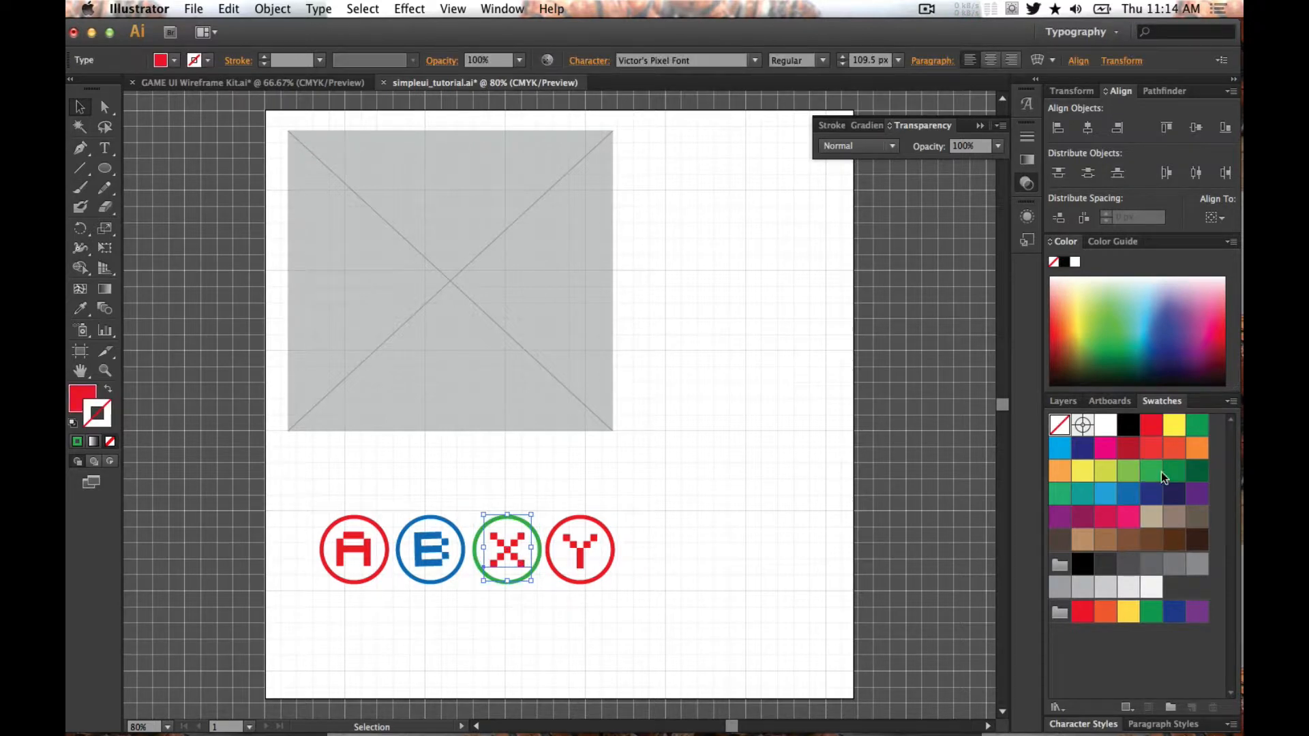
click(1159, 472)
click(696, 592)
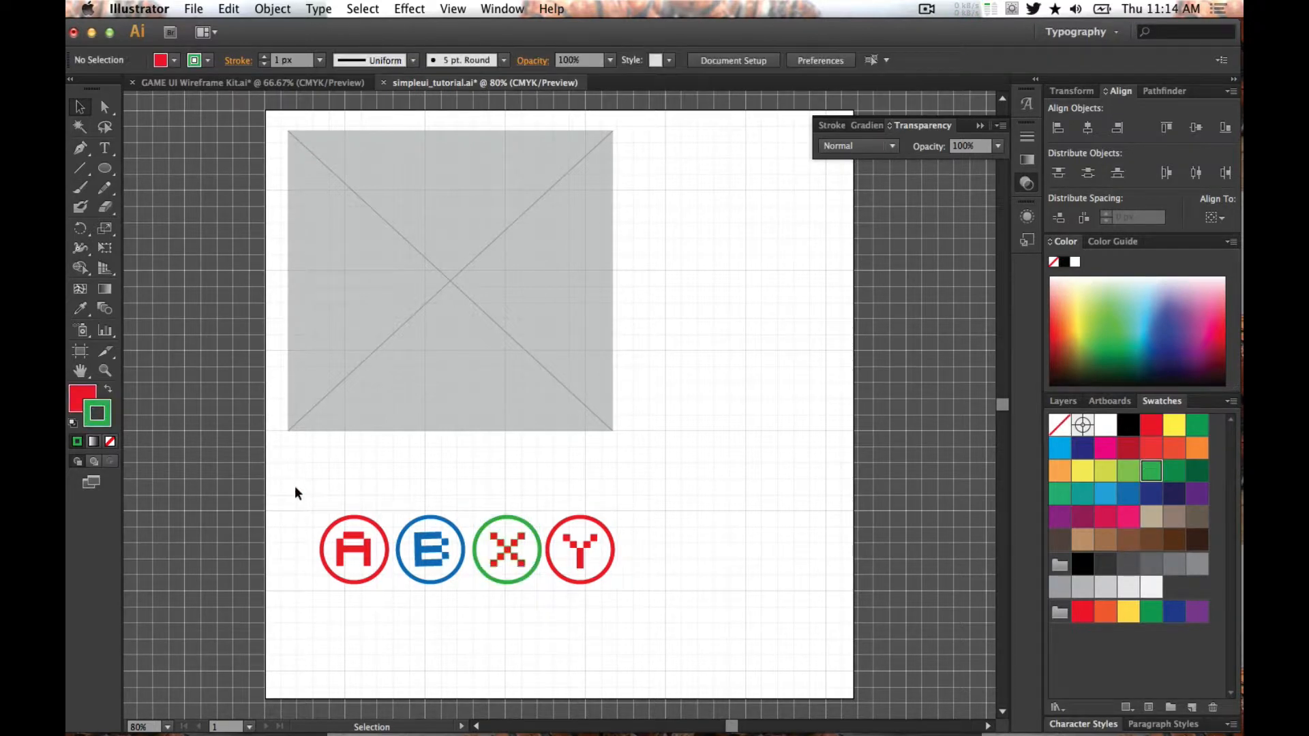
key(slash)
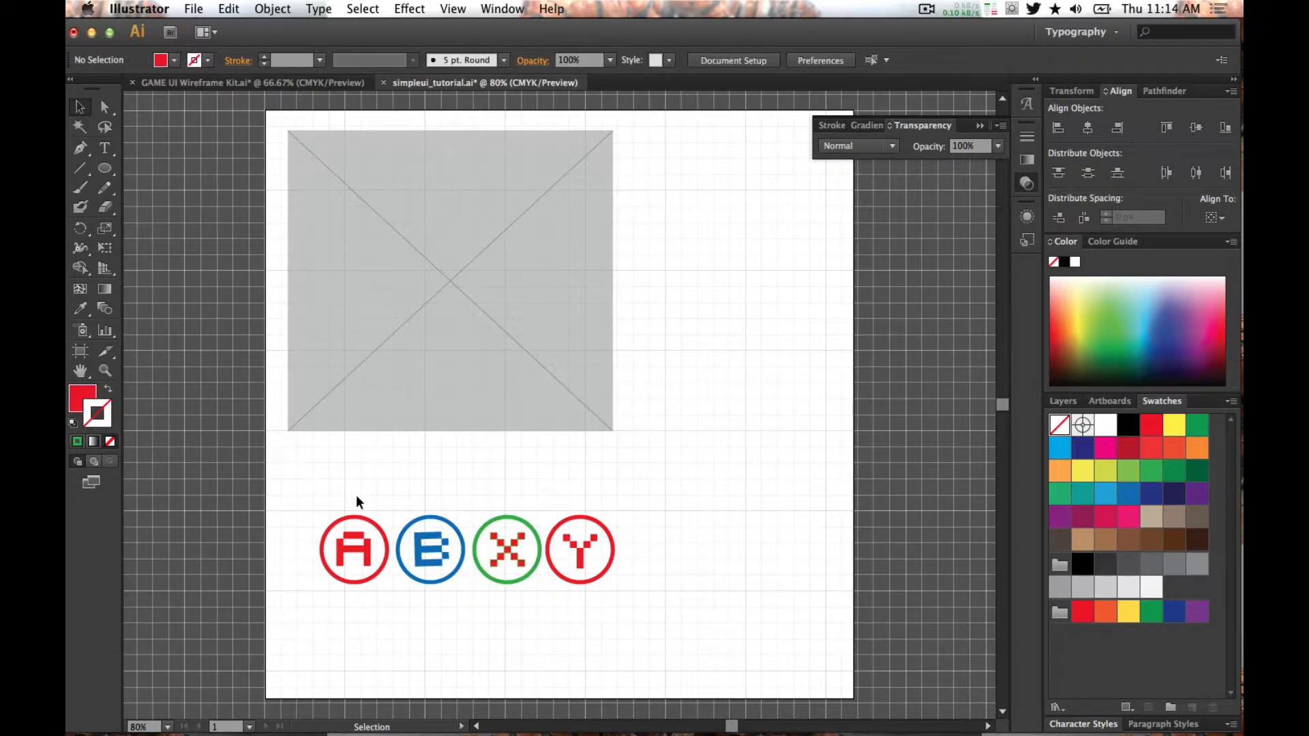
key(x)
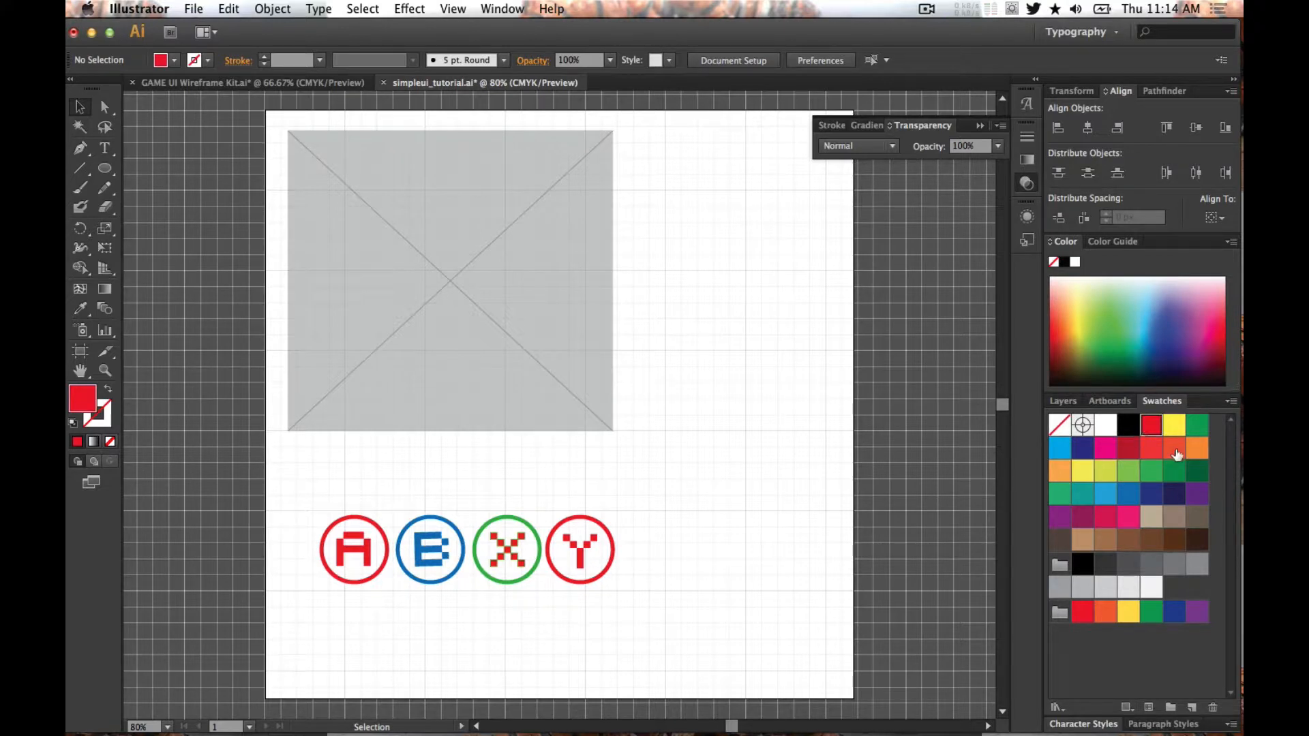
click(1174, 471)
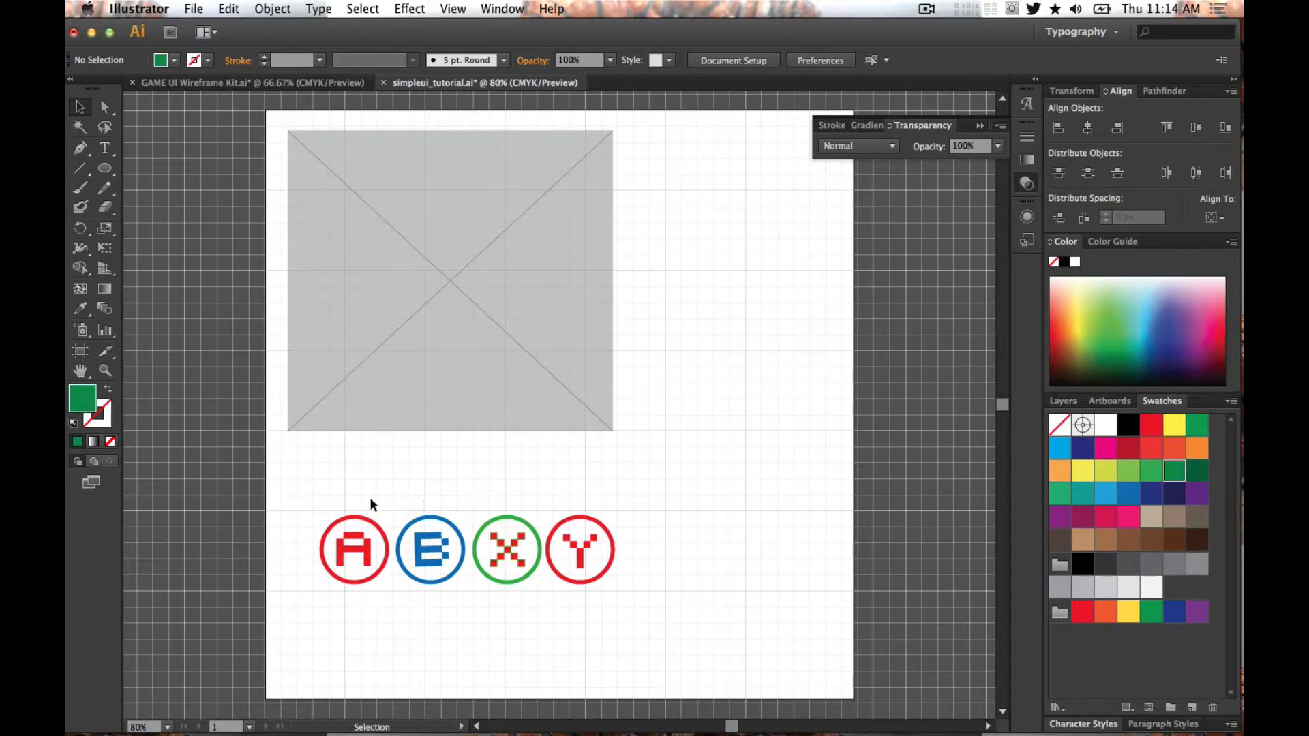
click(505, 556)
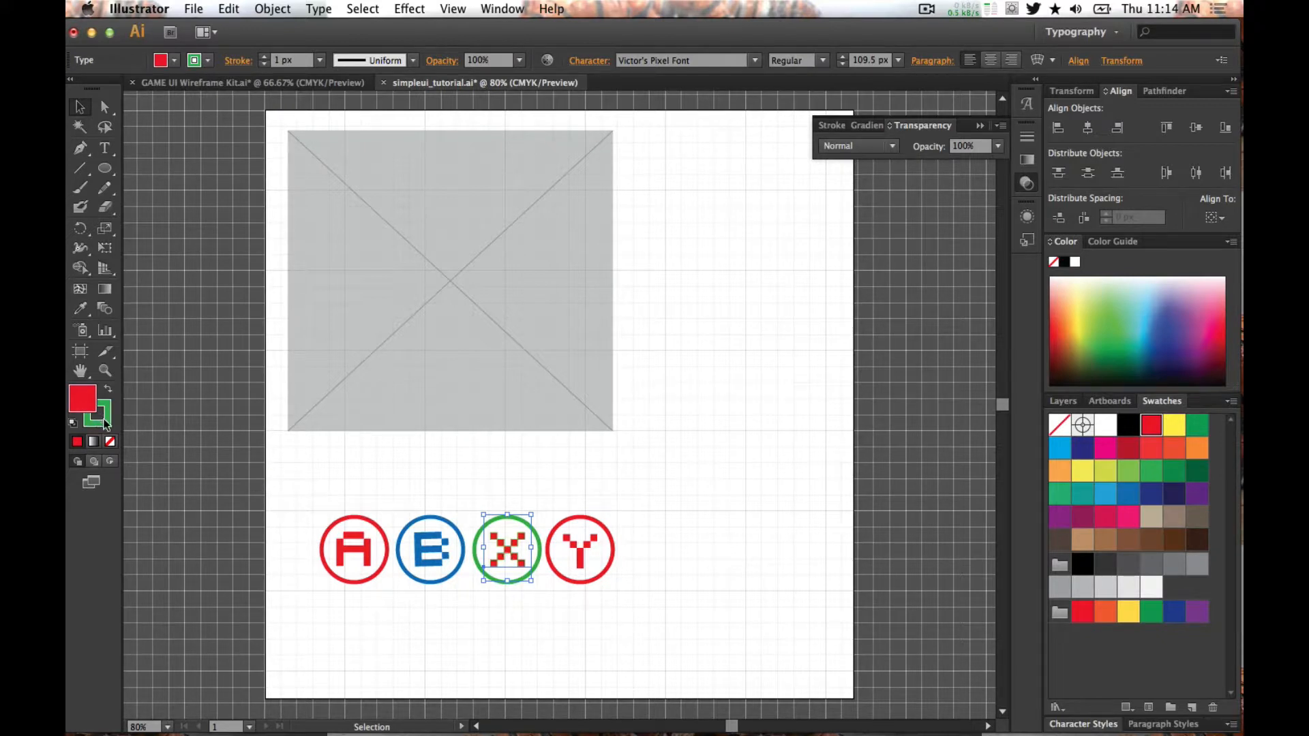
click(107, 389)
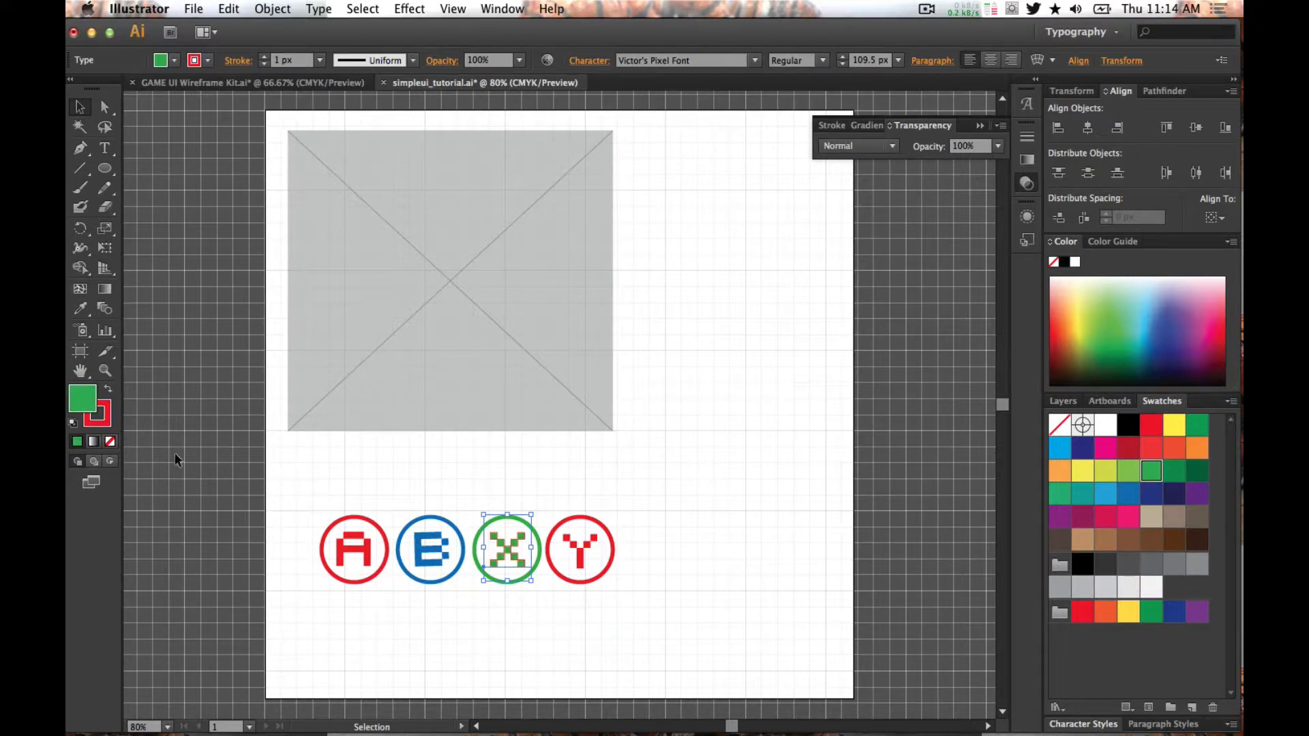
click(104, 422)
click(112, 440)
click(612, 594)
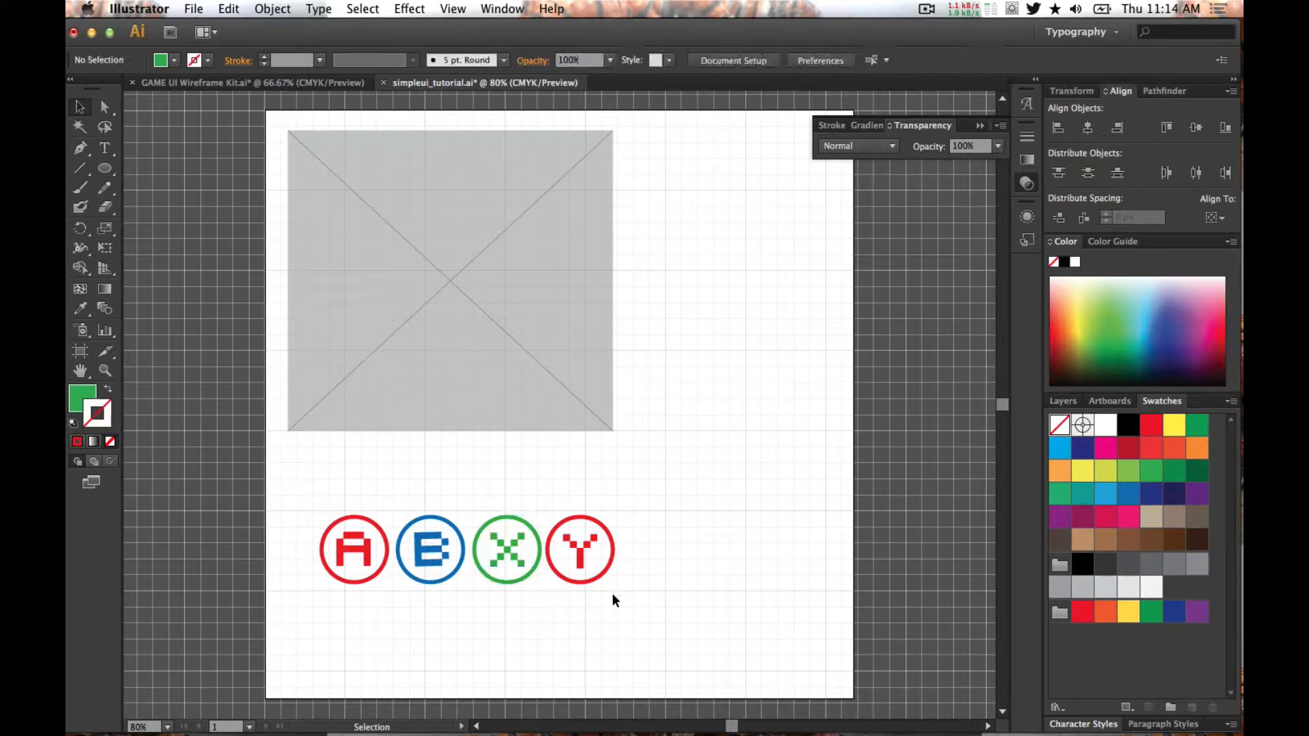
- Fill the letter Y with the golden yellow swatch and leave the letter without an outline
click(583, 577)
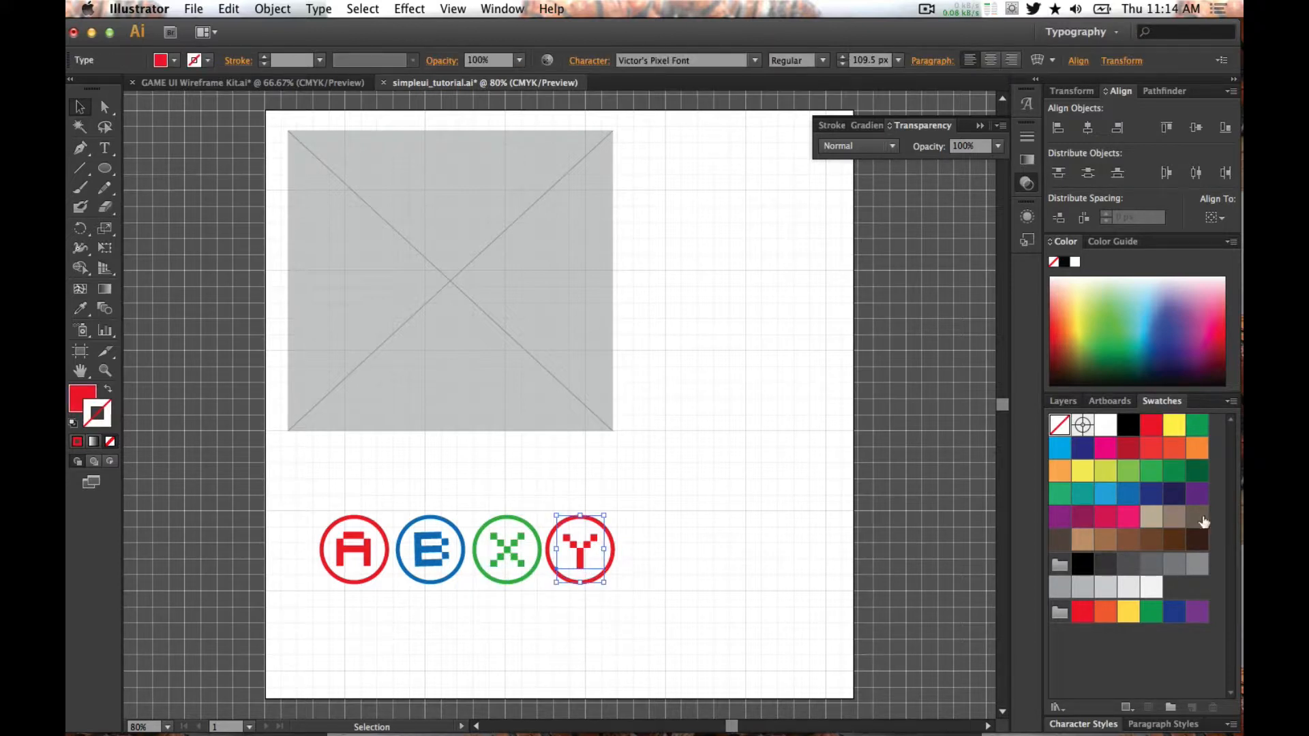
click(1105, 472)
click(1129, 612)
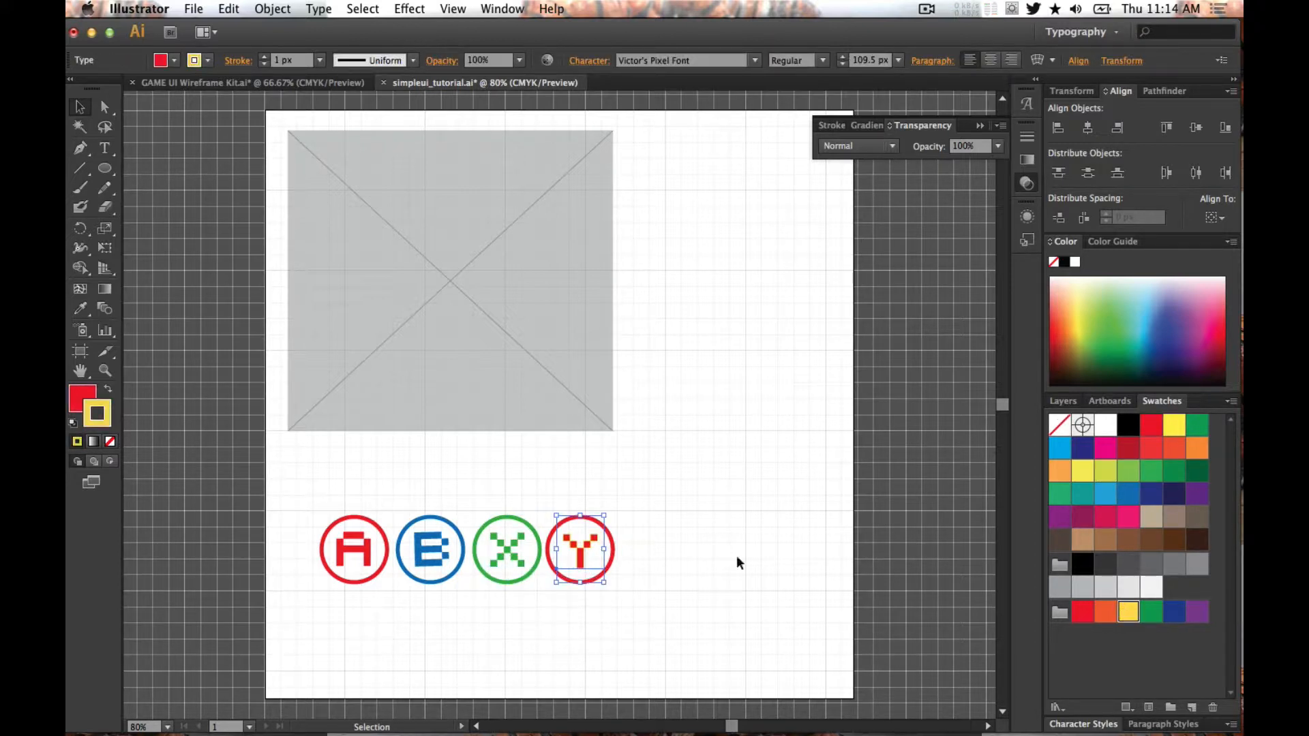
key(shift+x)
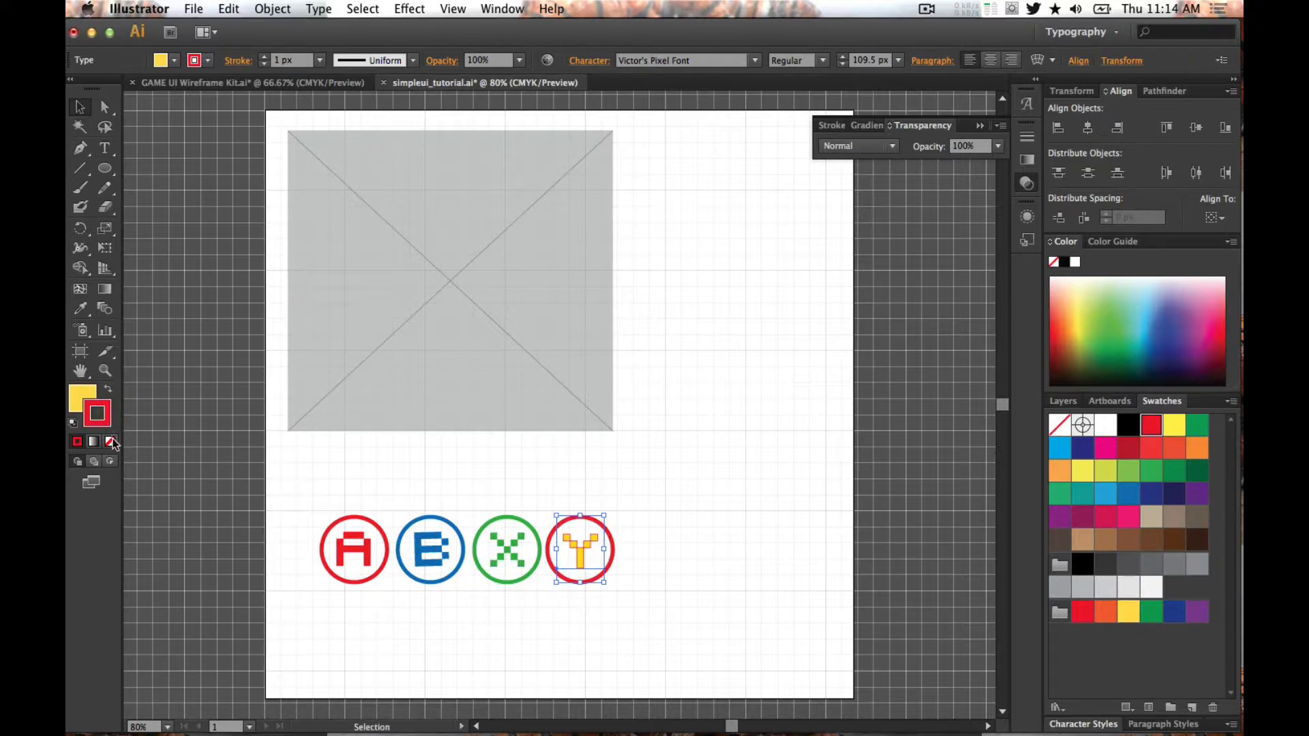
click(620, 617)
- Color the outline of the circle around the Y with the same golden yellow swatch as the letter
click(612, 549)
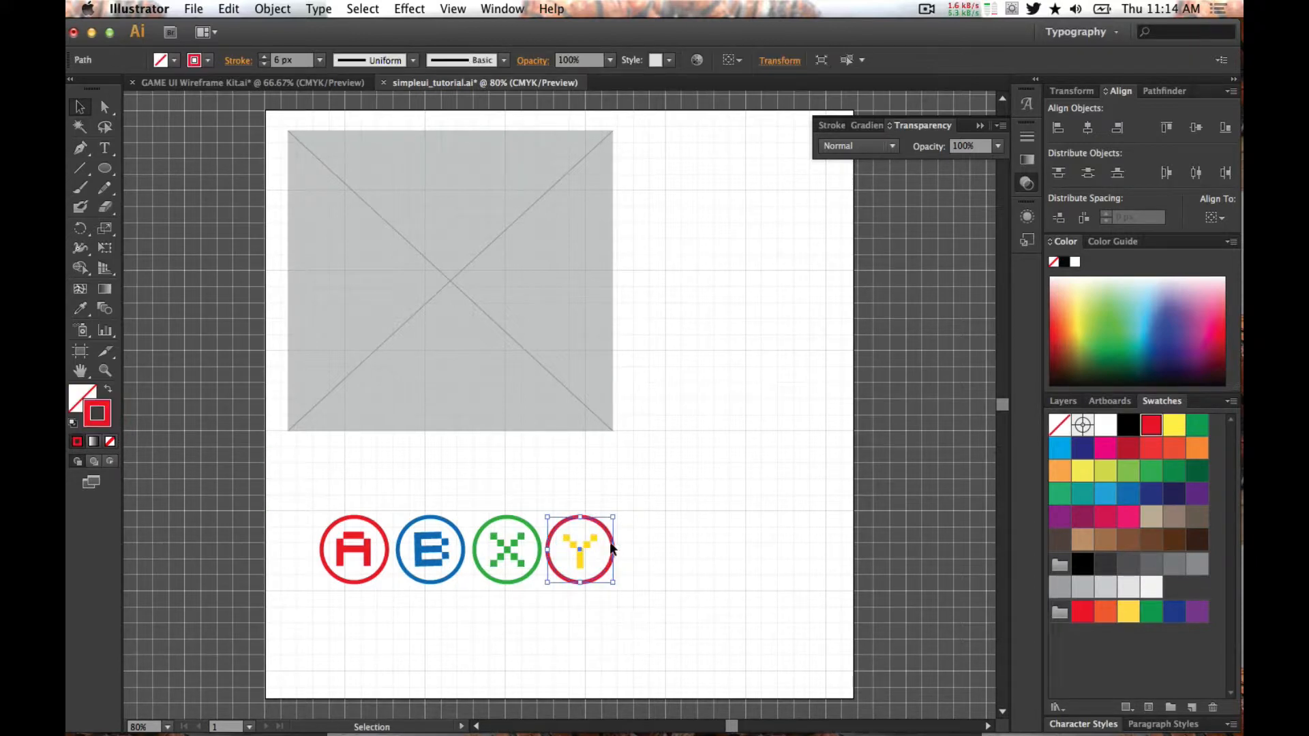
click(1129, 612)
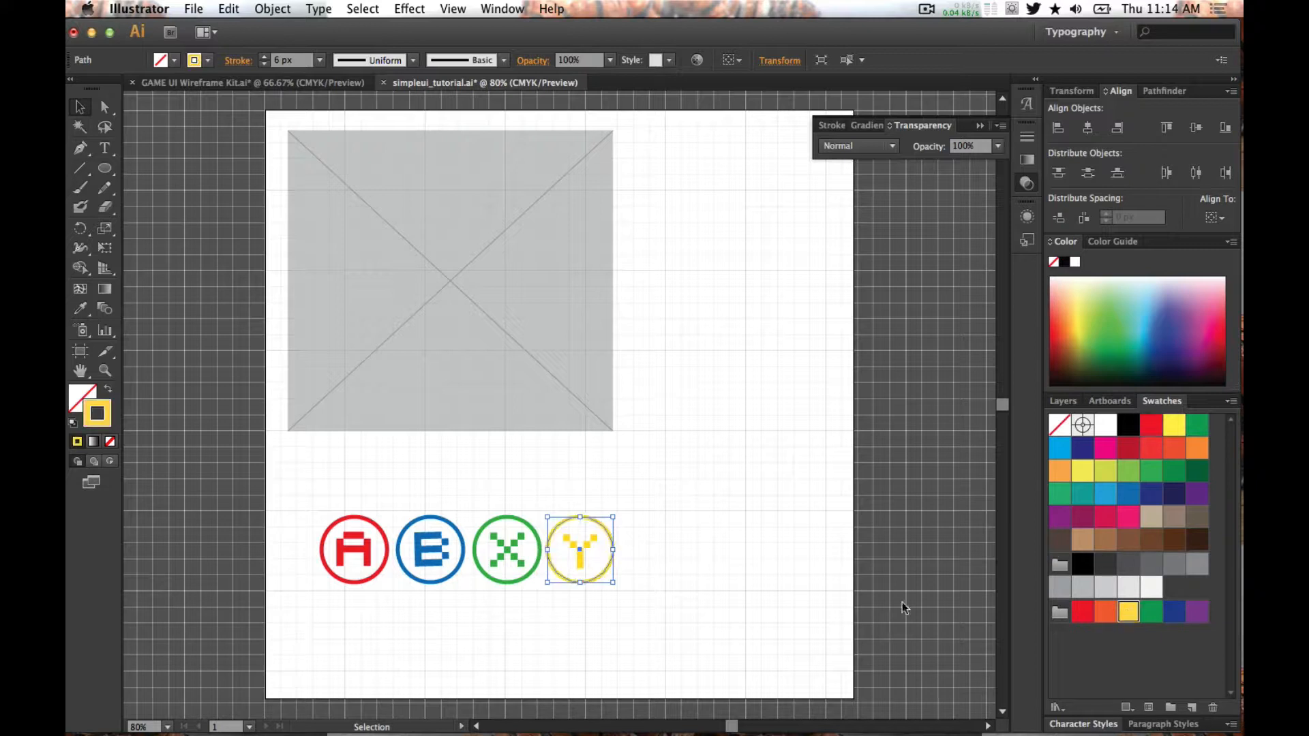
drag(689, 639, 313, 533)
click(487, 605)
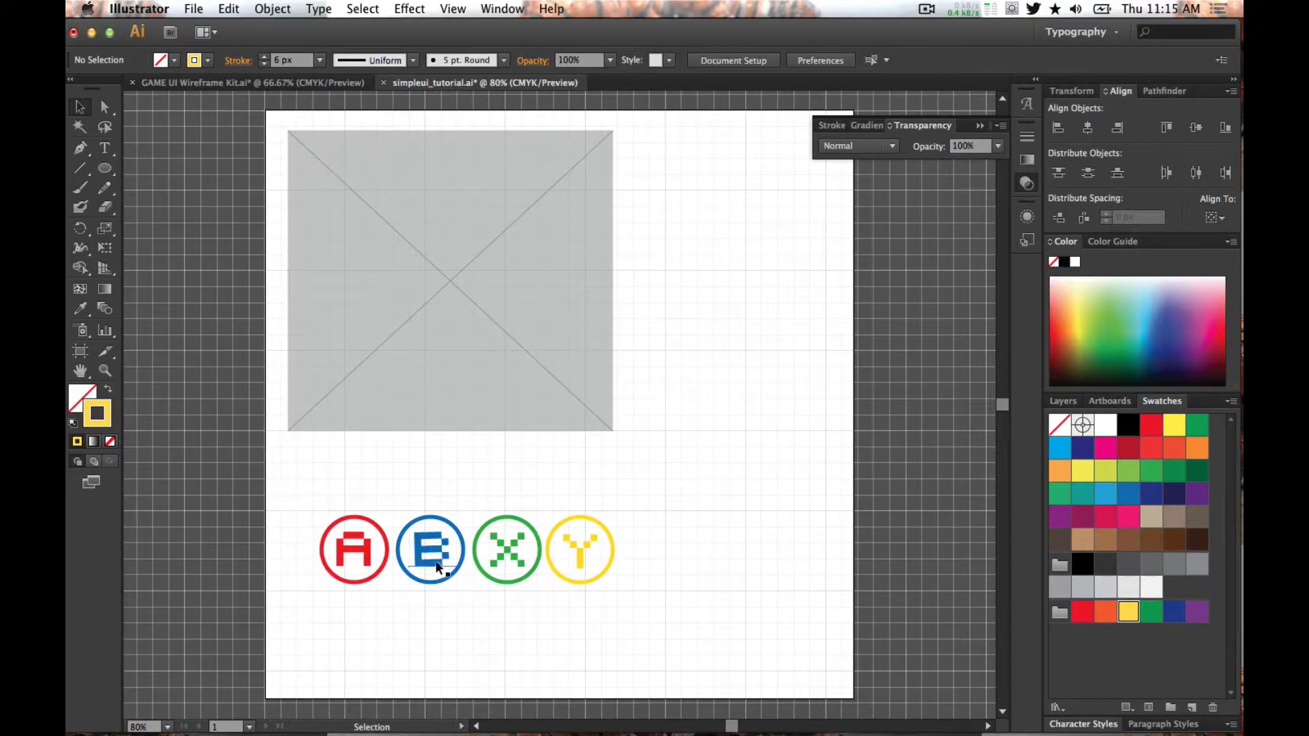
- Try to straighten the letter B with the Rotate tool, and undo the latest changes
click(444, 560)
key(r)
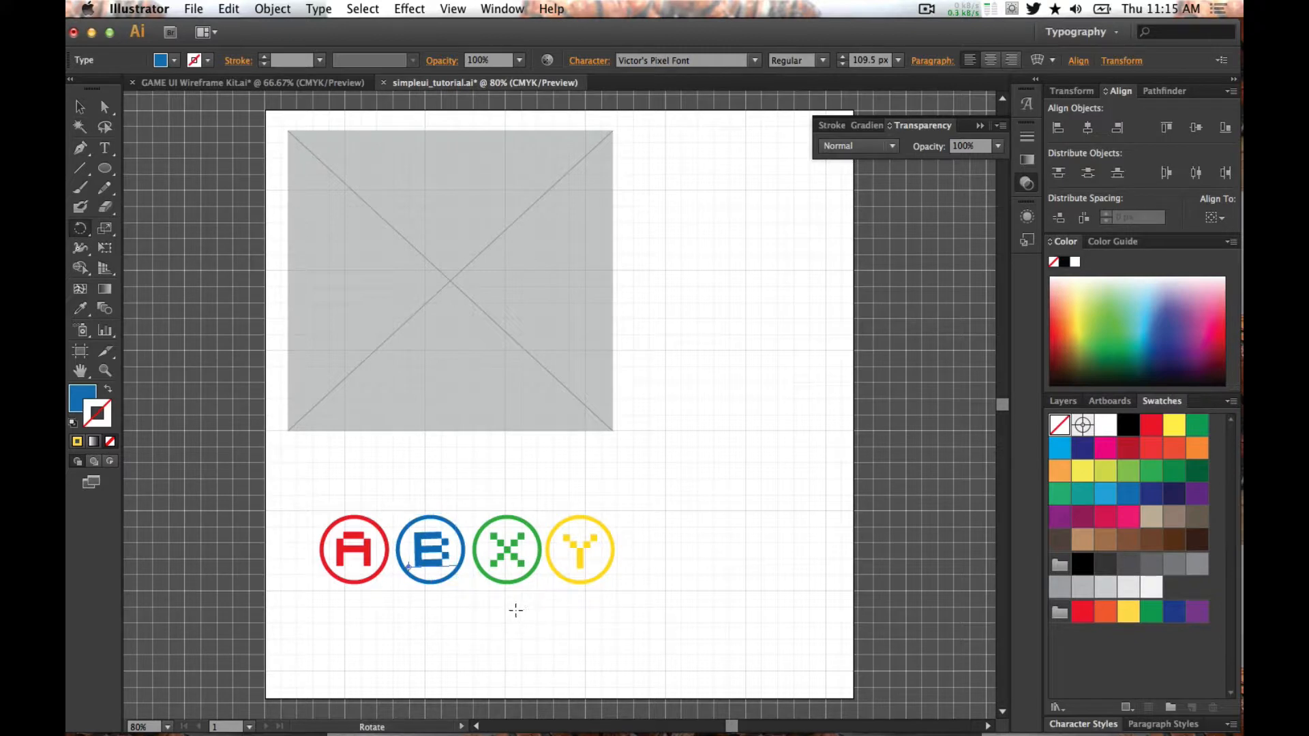
drag(485, 613, 487, 613)
key(super+z)
key(super+z)
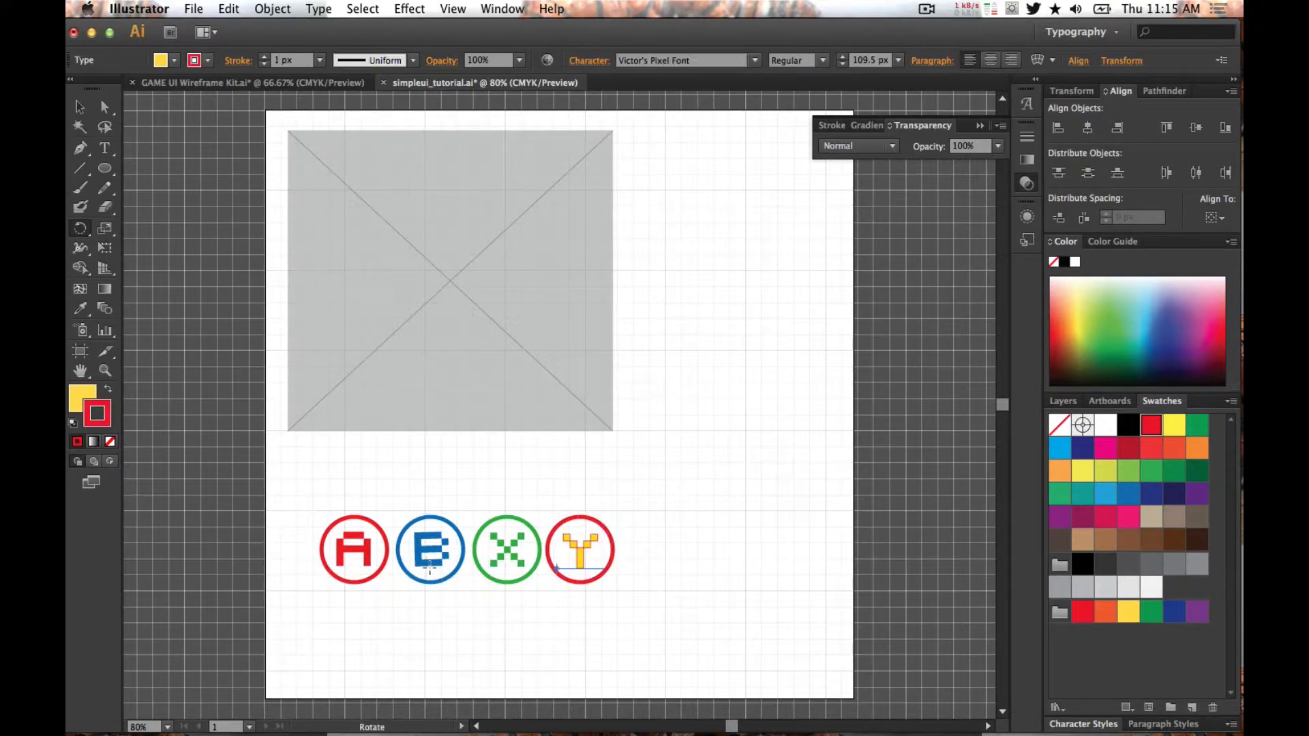
- Rotate the slightly tilted letter B by its bounding box until it stands straight in its circle
key(v)
click(434, 567)
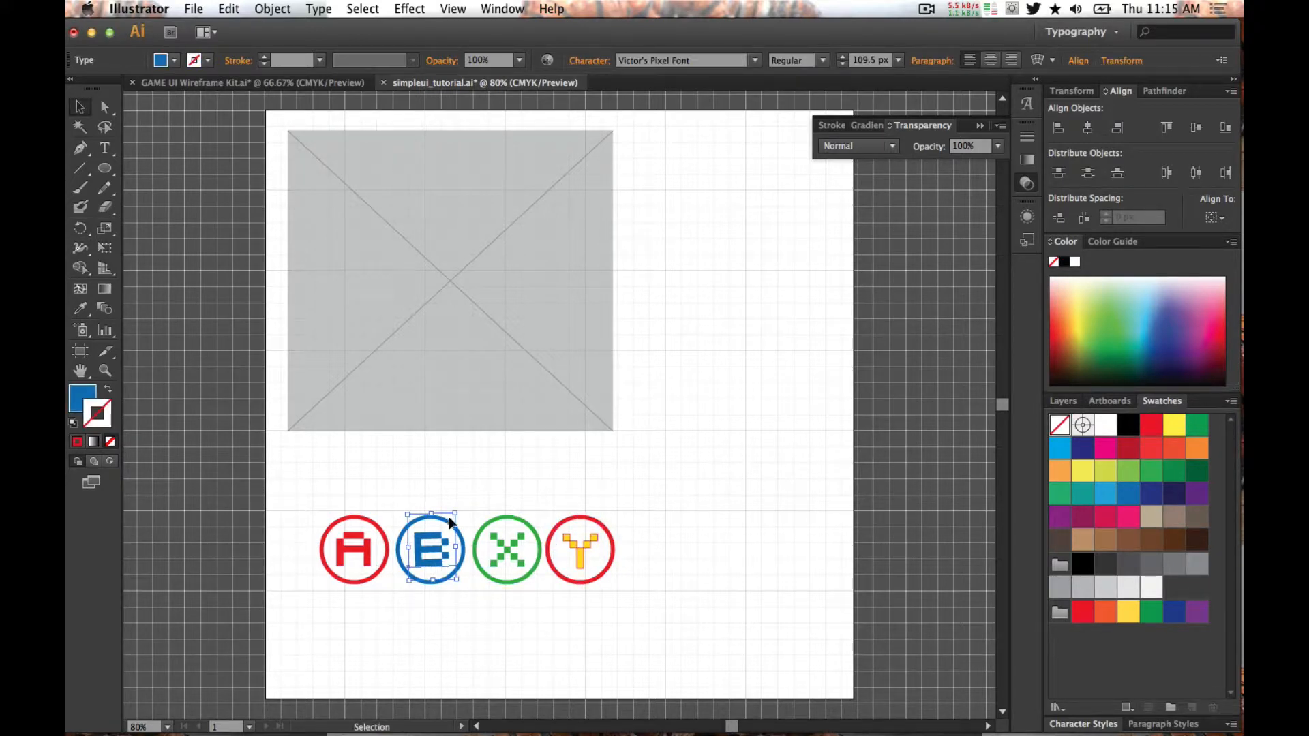
drag(458, 513, 470, 515)
click(498, 622)
click(440, 569)
drag(464, 509, 465, 511)
click(495, 624)
- Remove the red outline from the letter Y and color its circle's outline with the golden yellow swatch
drag(664, 621, 600, 604)
click(579, 560)
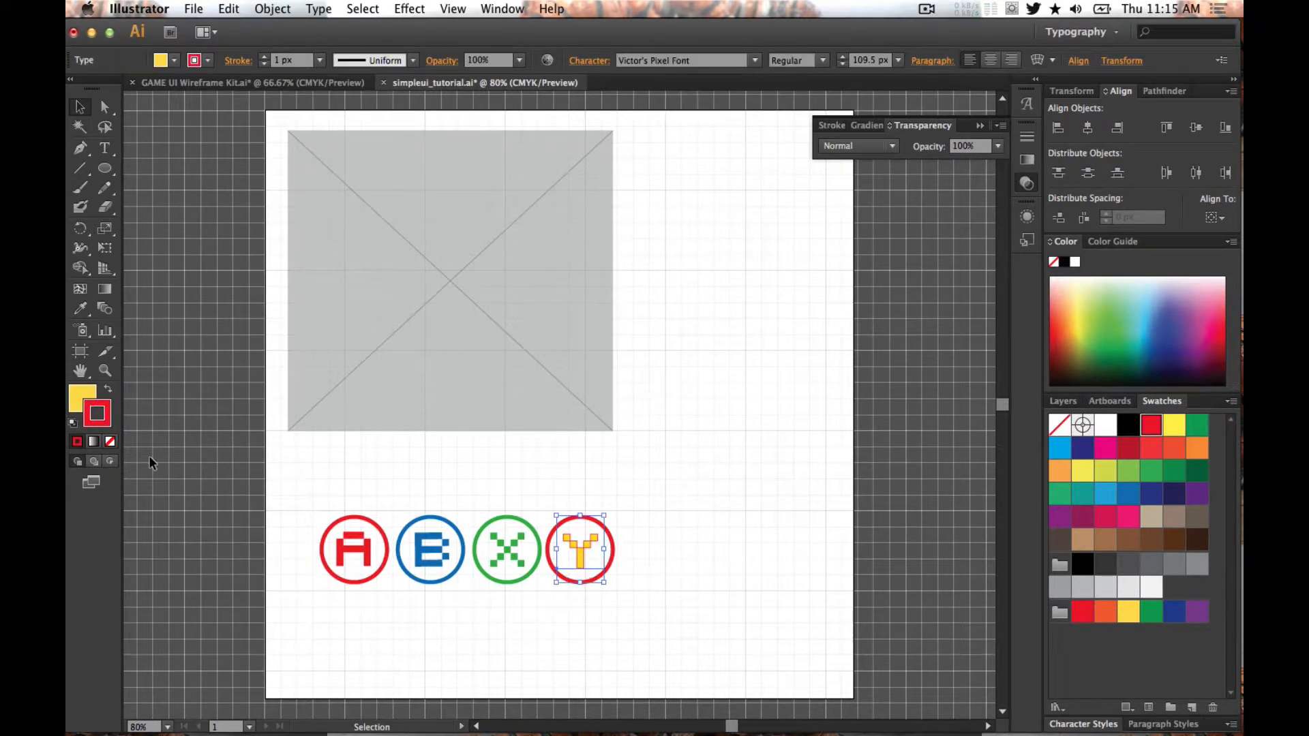
key(slash)
click(645, 598)
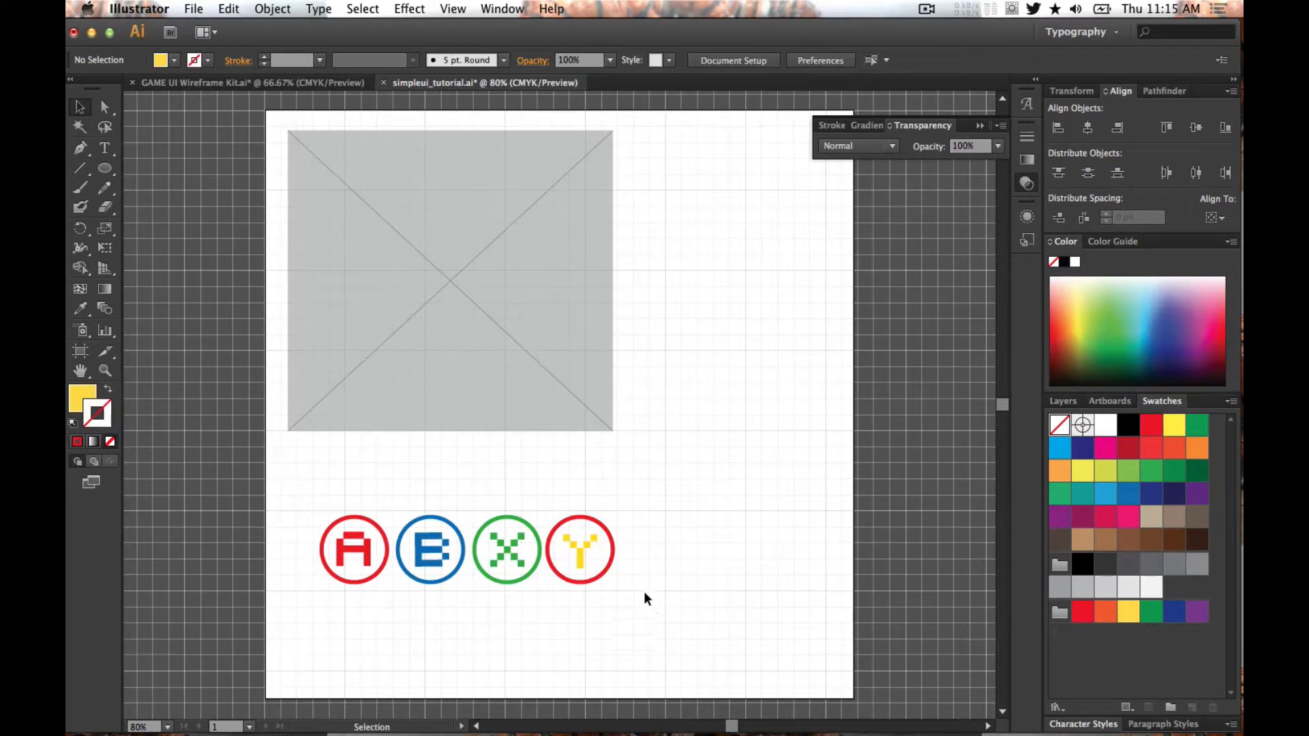
click(614, 559)
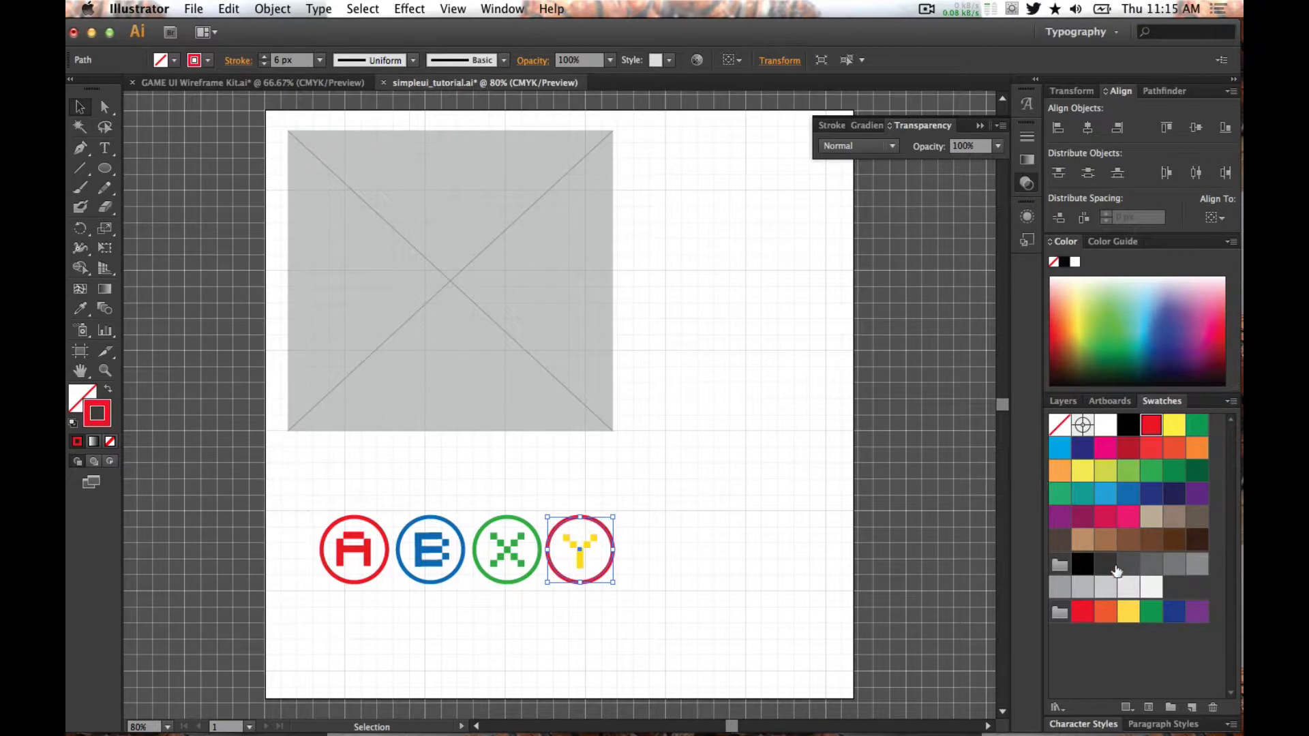
click(1127, 613)
click(645, 634)
- Group the four letter buttons and move the group directly below the large crossed placeholder, near its left edge
drag(647, 638, 300, 532)
key(super+g)
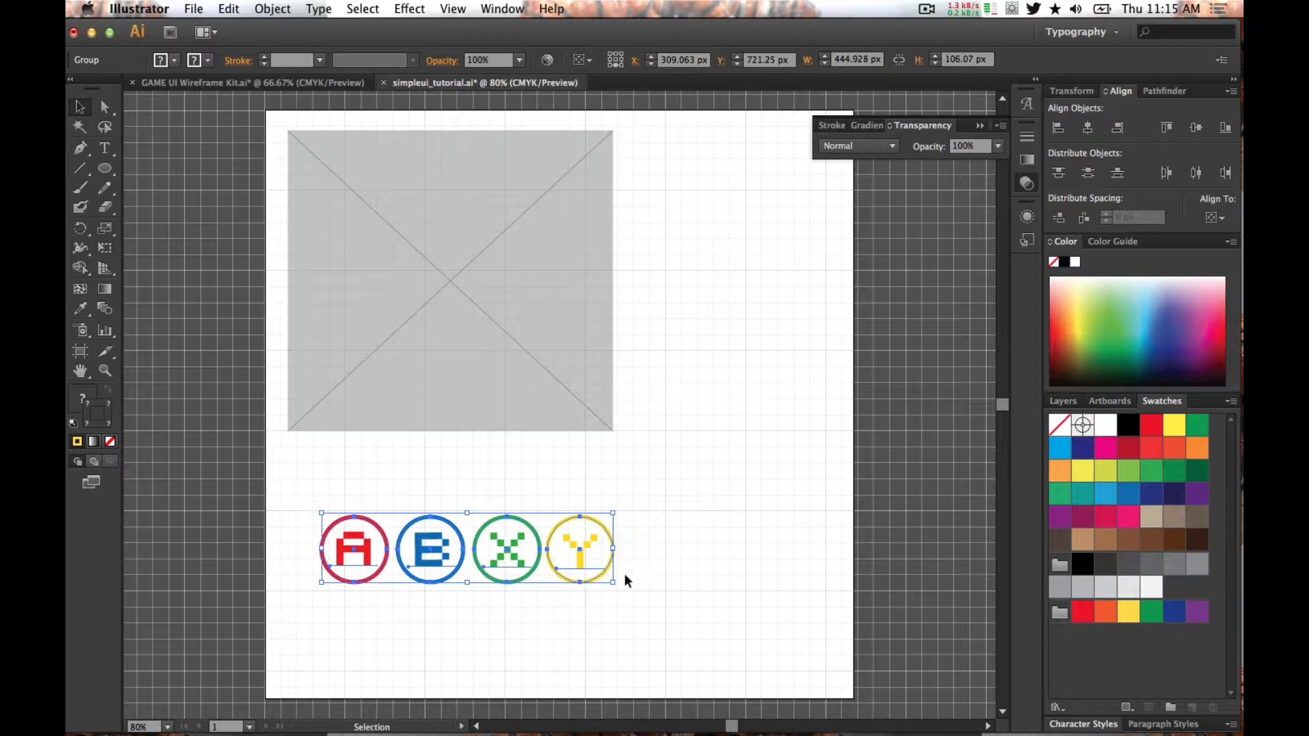
drag(607, 561, 576, 491)
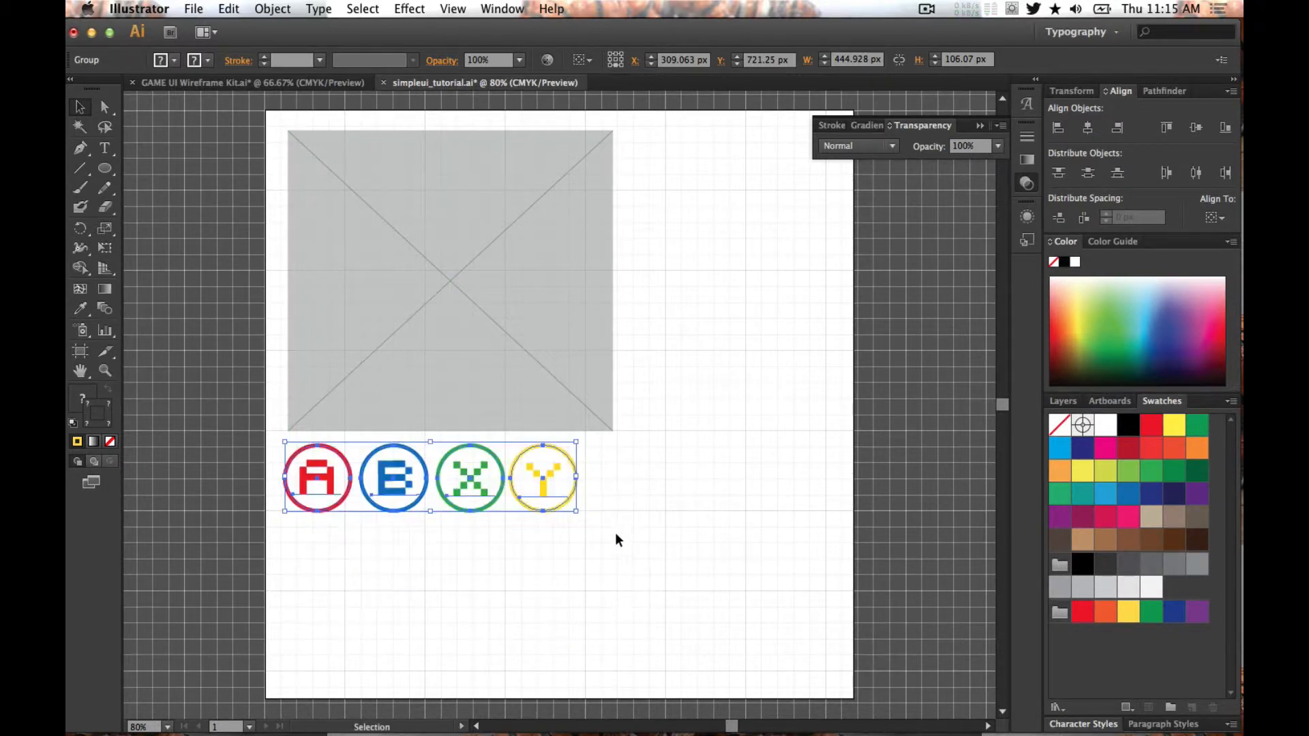
click(611, 510)
- Scale up the button group so the row spans the width of the large placeholder
drag(638, 600, 281, 438)
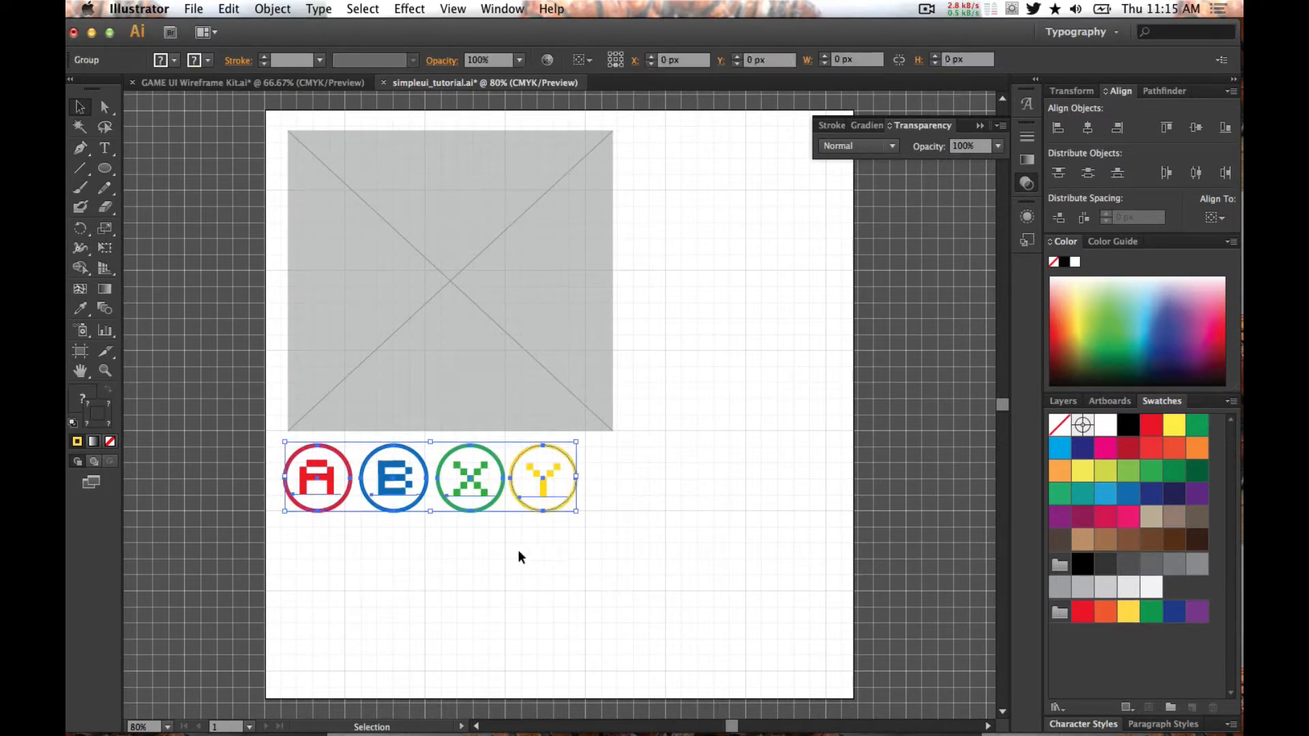
drag(577, 513, 613, 522)
click(659, 586)
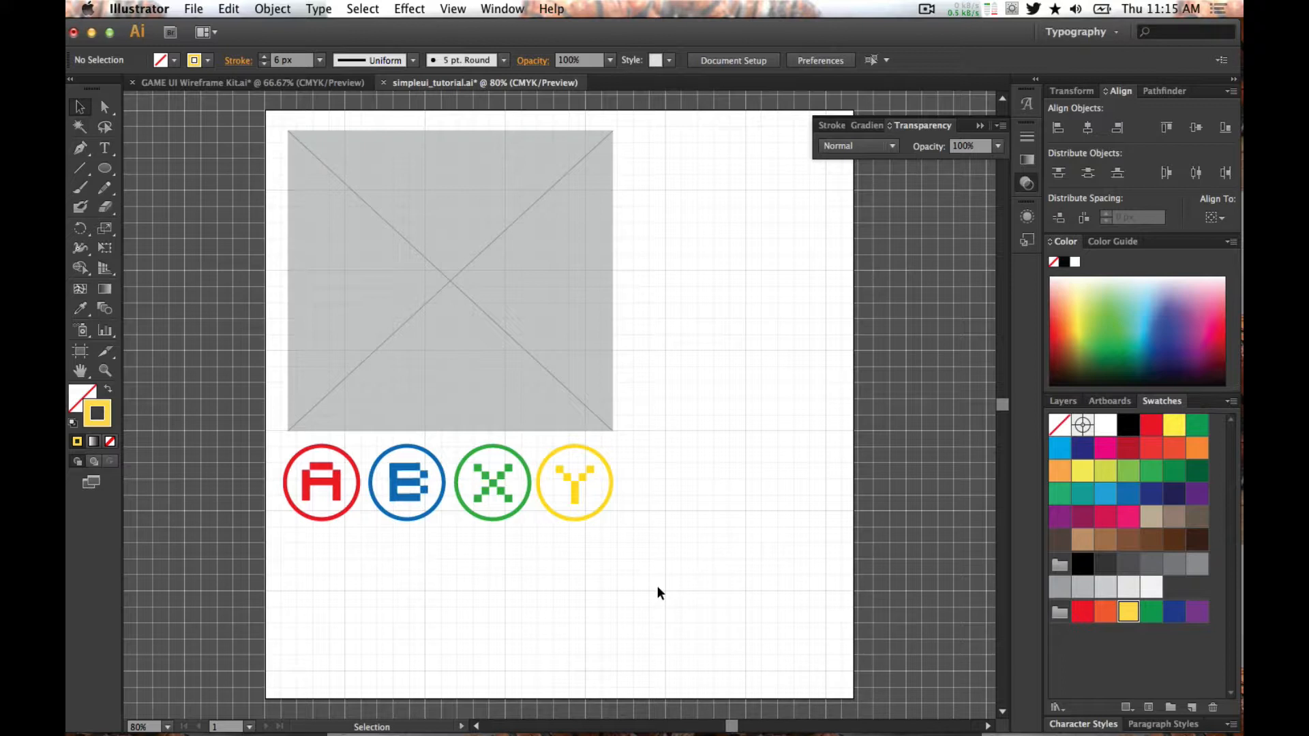
- Duplicate the crossed grey placeholder to the right of the original and scale the copy down to fit the artboard
drag(790, 285, 420, 226)
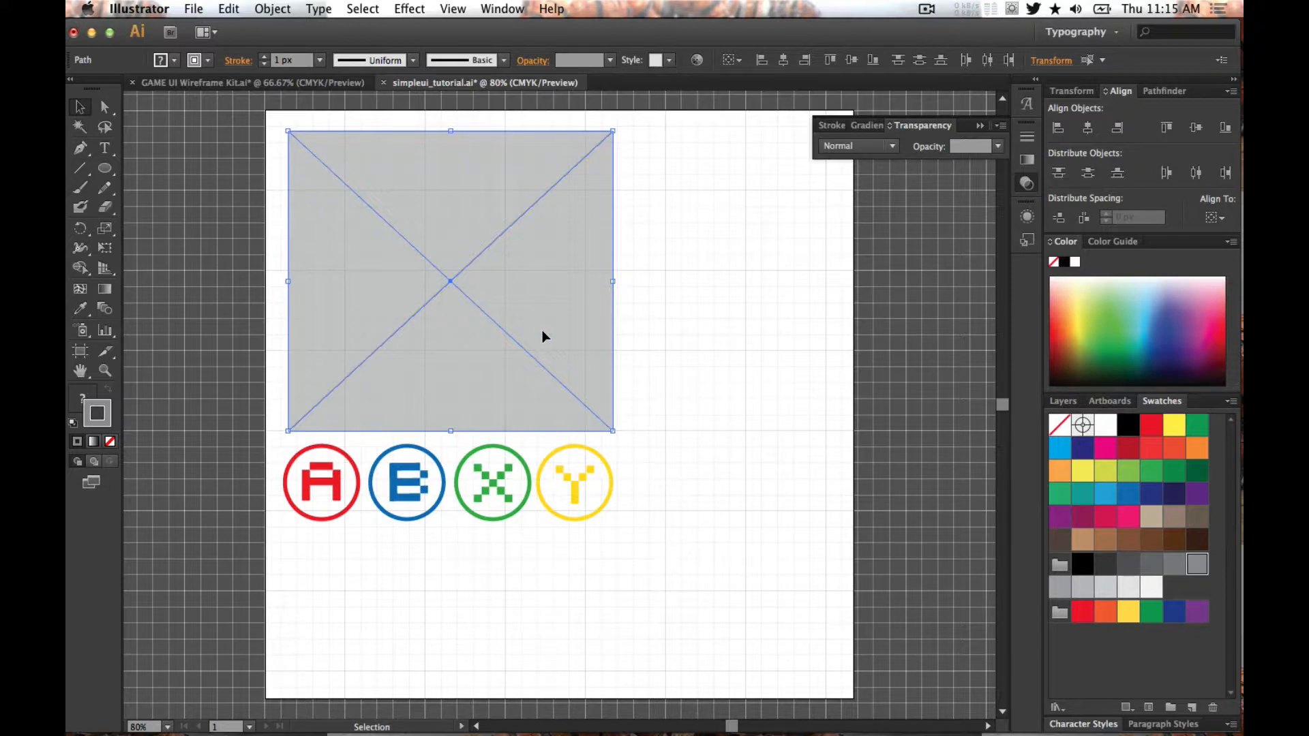
drag(550, 333, 773, 301)
click(768, 394)
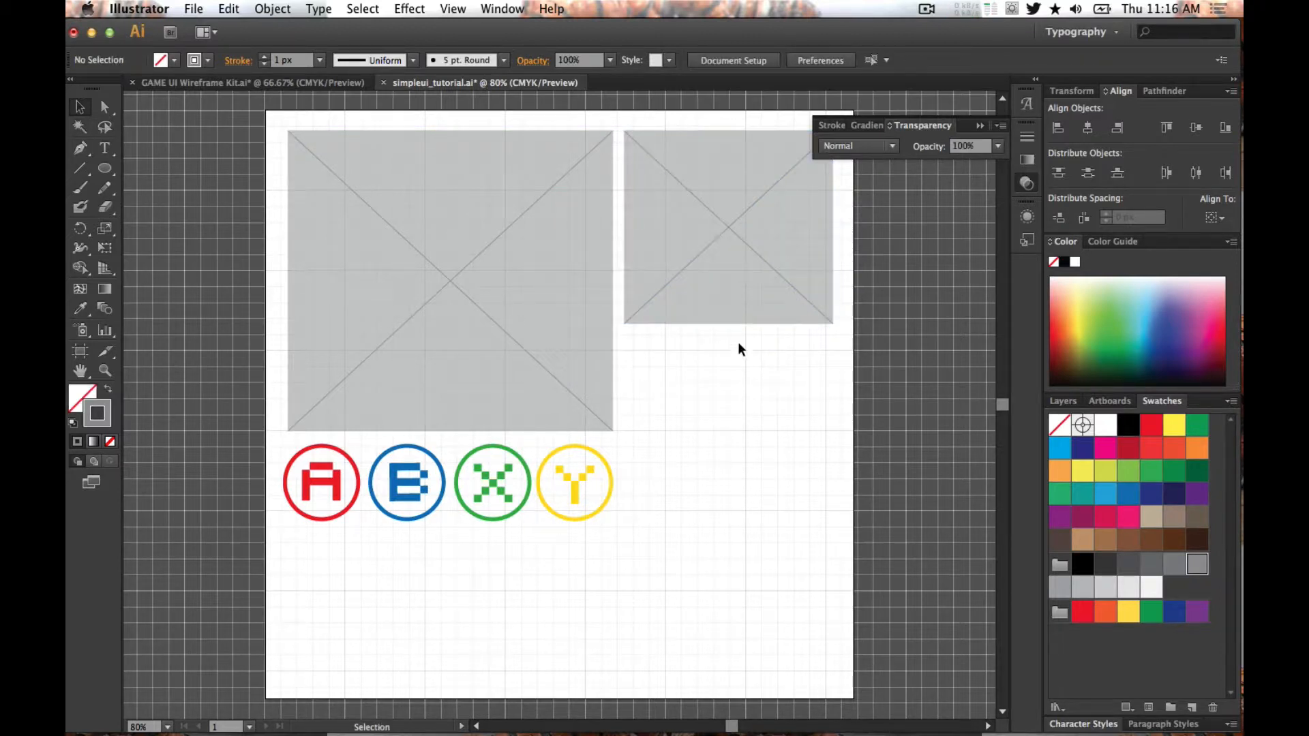
- Duplicate the smaller placeholder into two more copies stacked below it, scaling each one smaller than the one above
click(722, 298)
drag(796, 435, 688, 194)
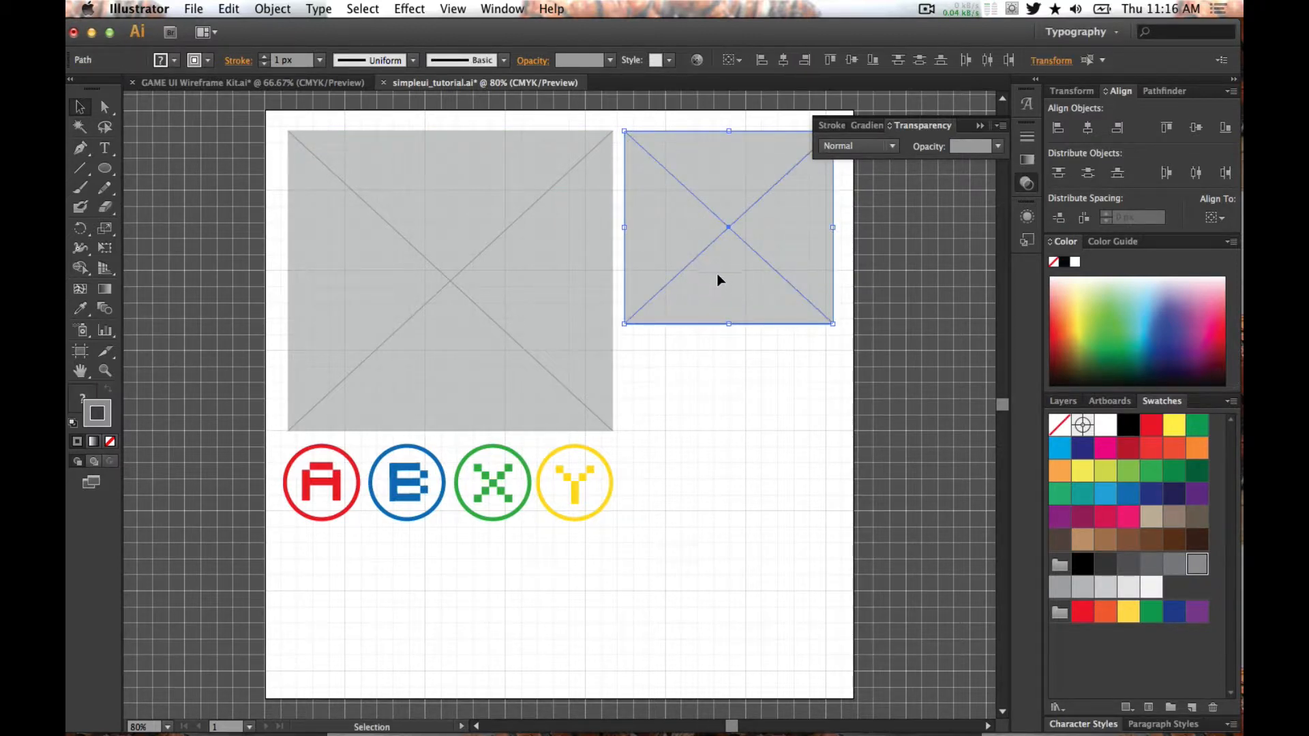
drag(718, 279, 717, 484)
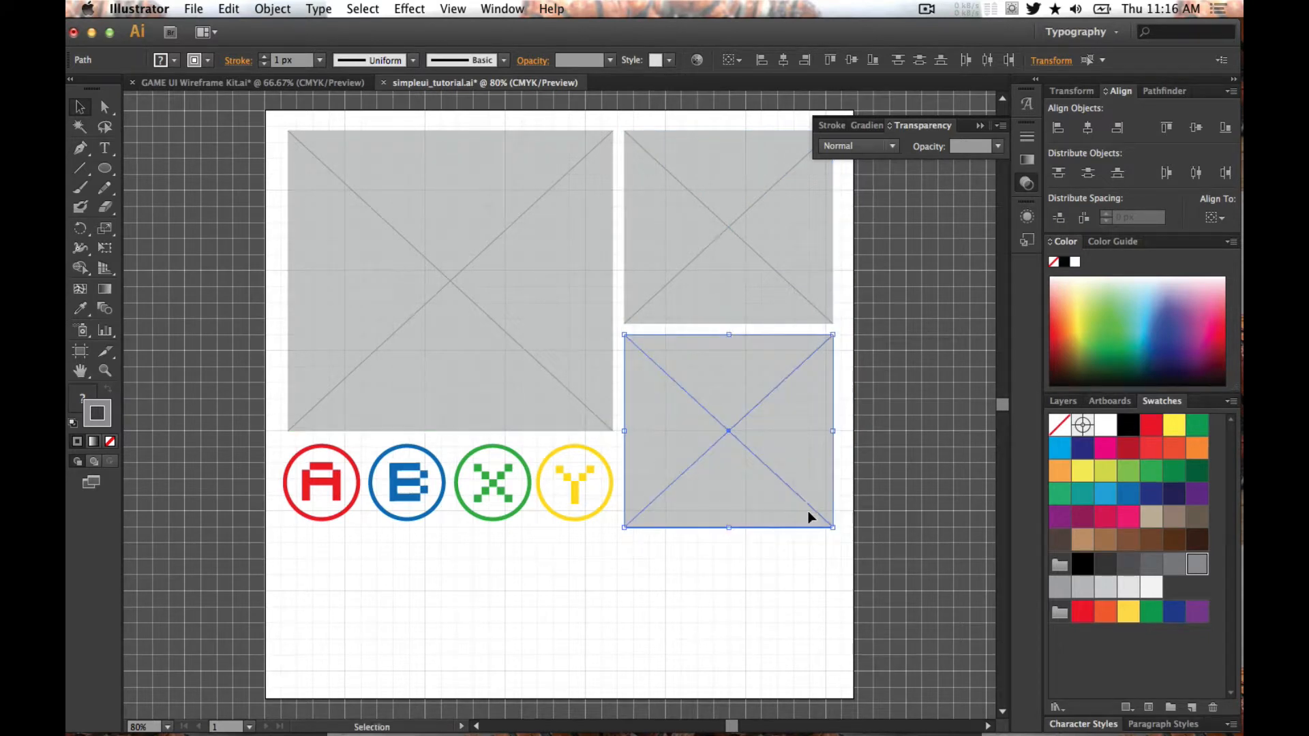
drag(831, 527, 791, 489)
key(super+z)
drag(833, 526, 762, 643)
click(810, 650)
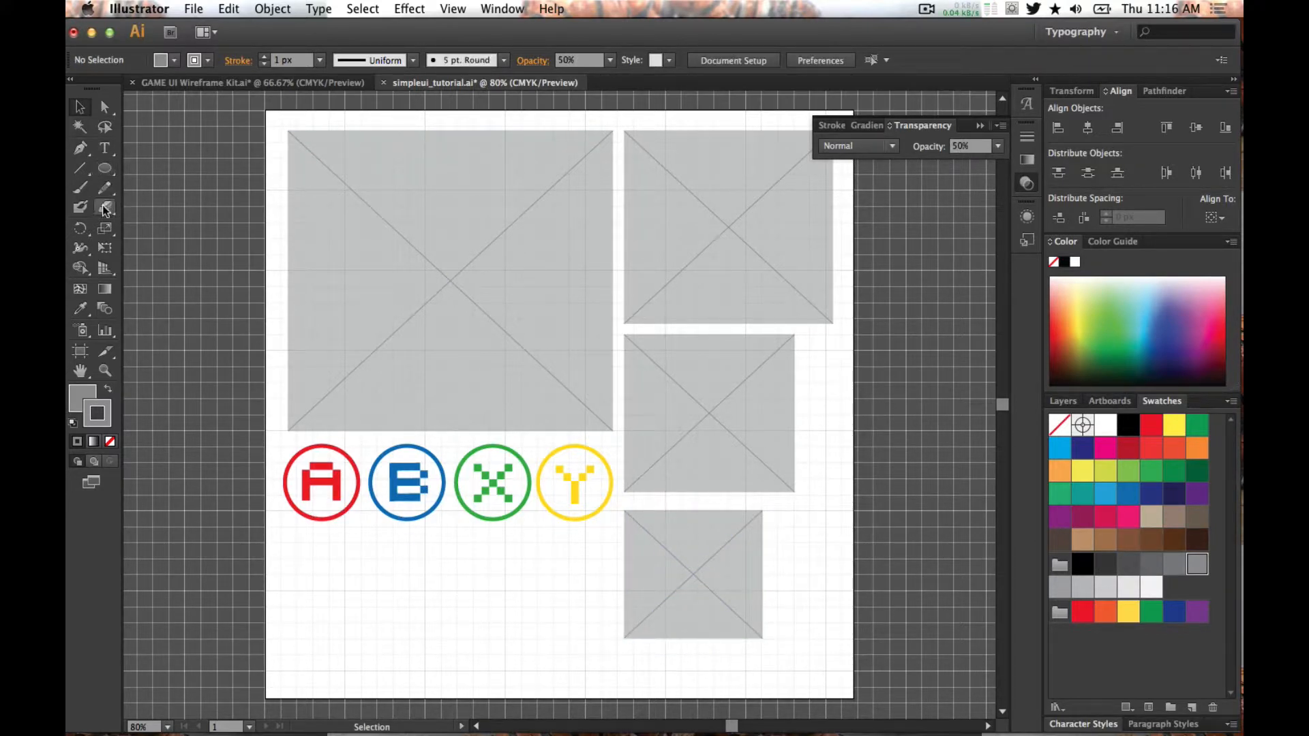
- Draw a long thin grey bar below the letter buttons and a small square handle on it, just right of its middle
drag(106, 176, 137, 175)
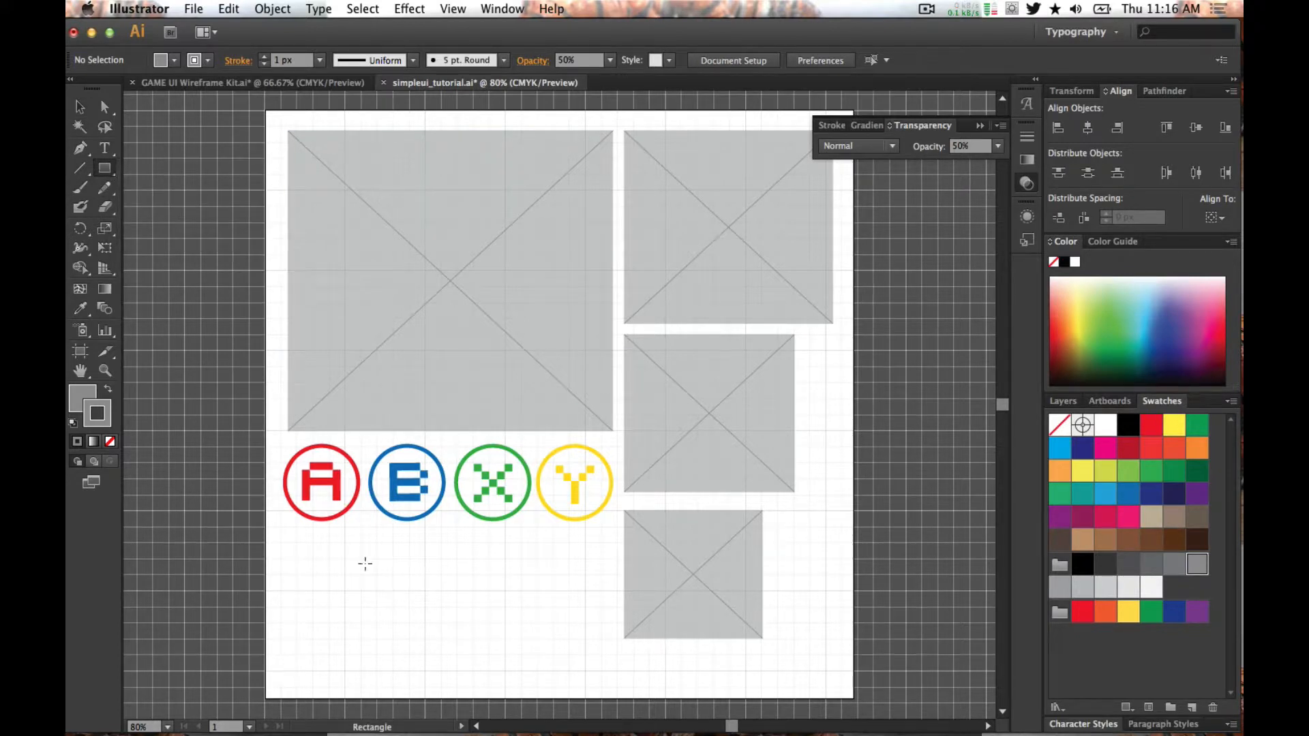
drag(285, 545, 601, 560)
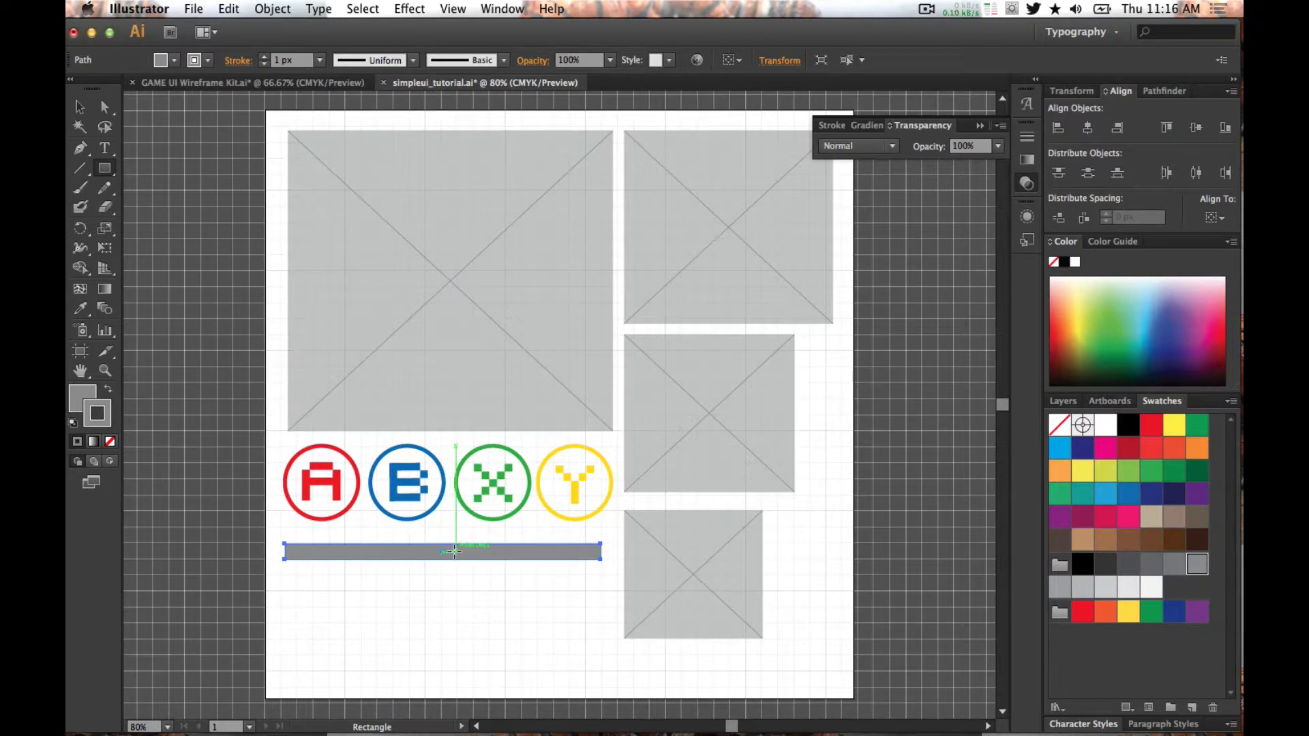
drag(460, 548, 472, 560)
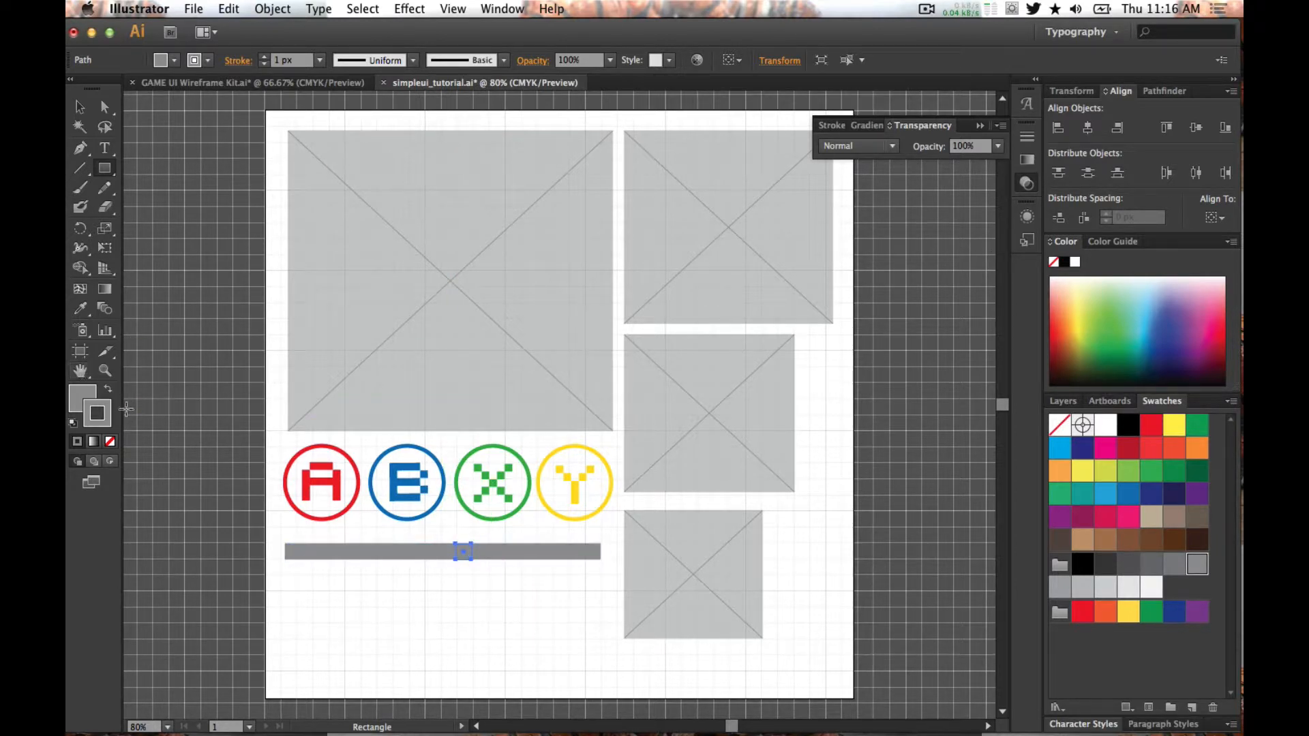
- Fill the small square handle with dark grey and give it a light grey stroke
click(110, 441)
click(79, 403)
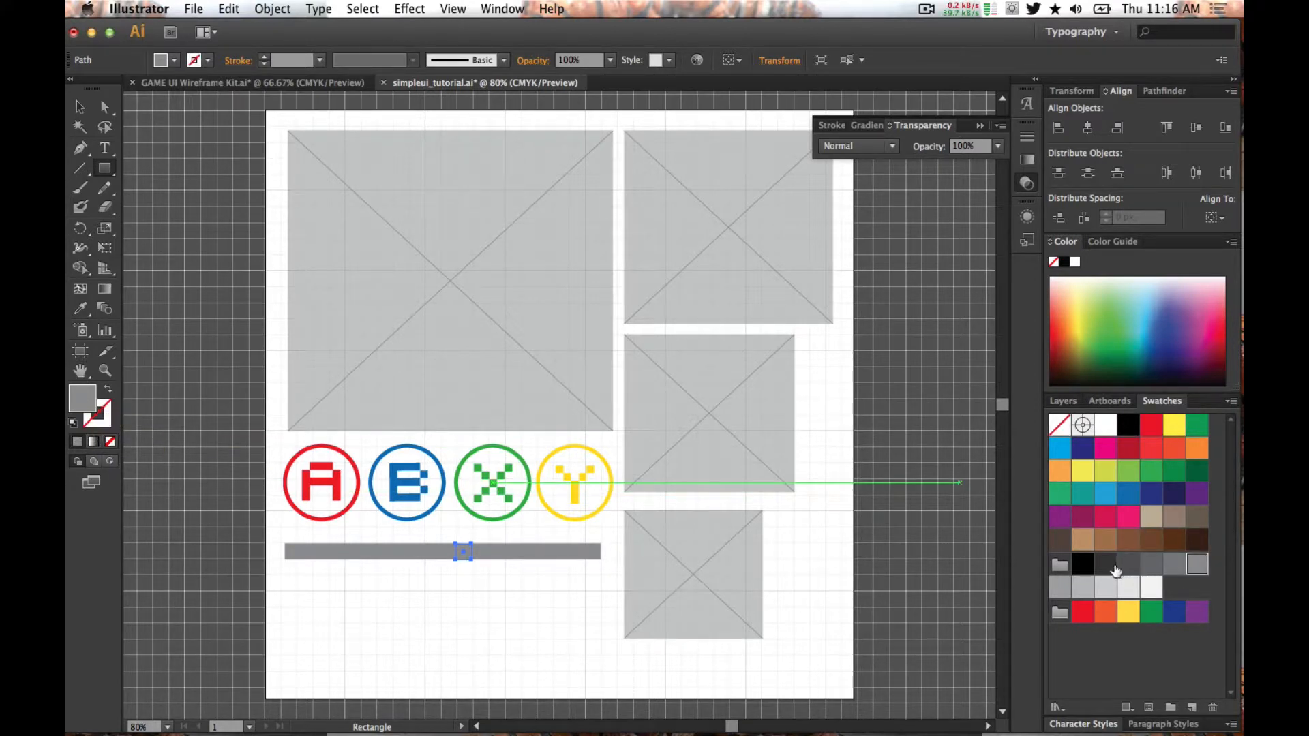
click(1110, 568)
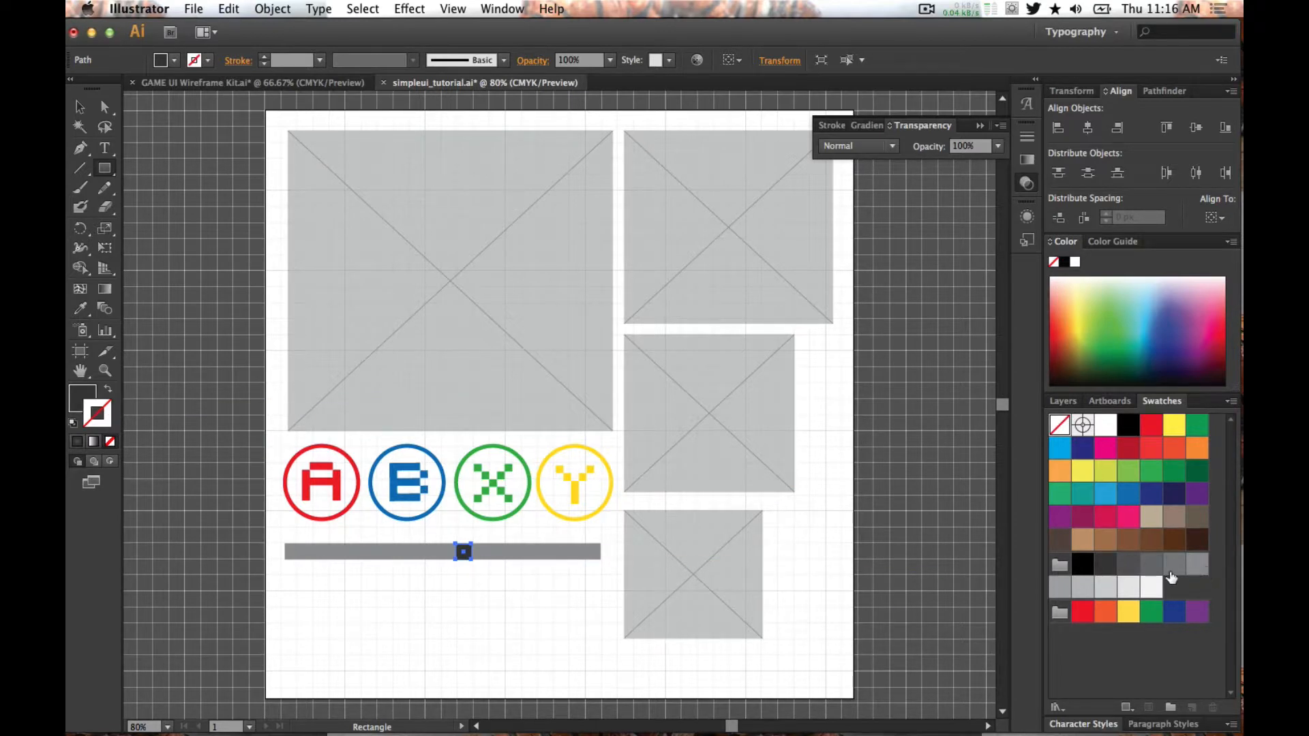
click(1083, 587)
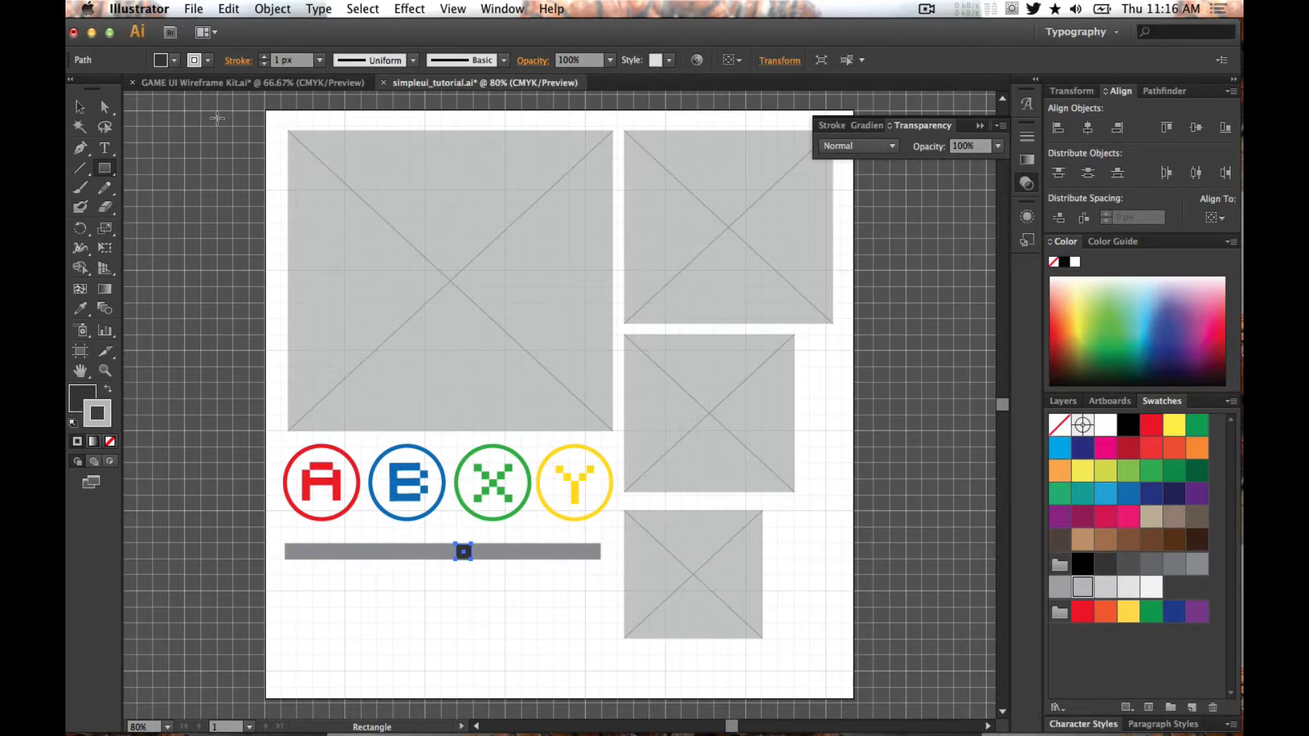
key(v)
click(525, 602)
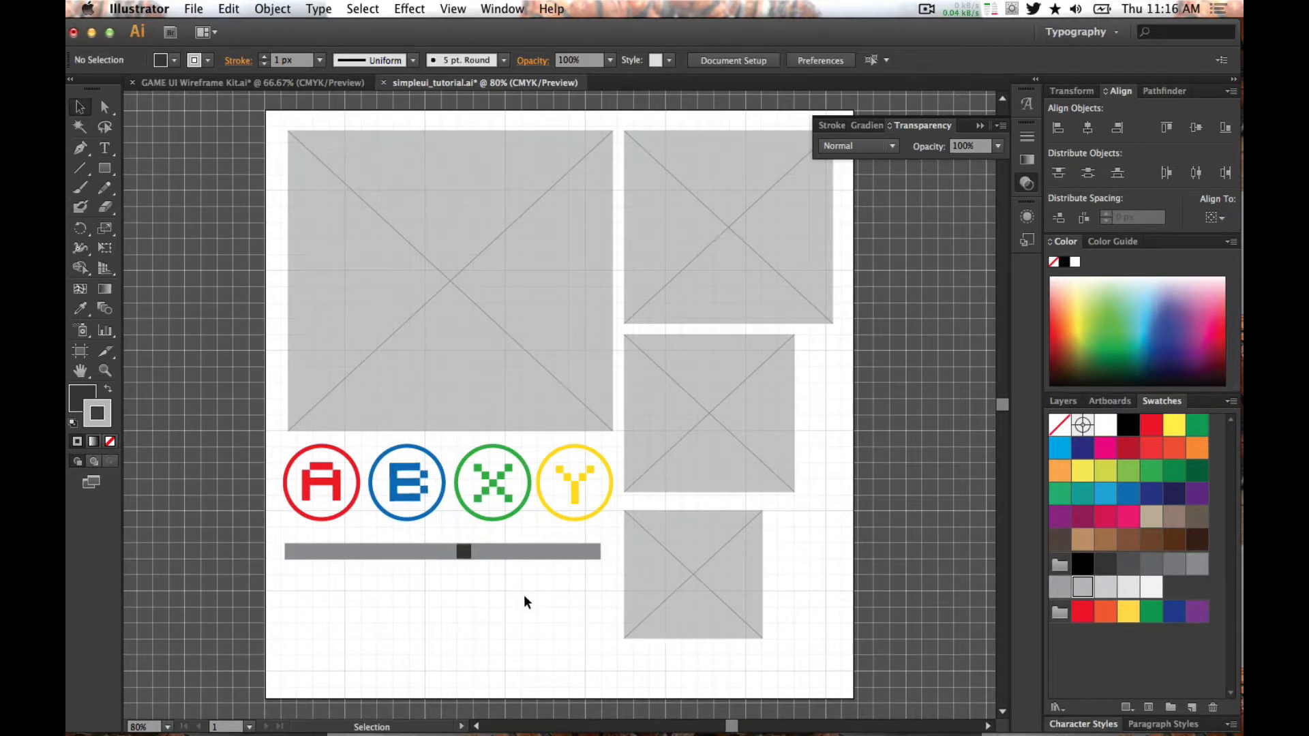
- Change the square handle's stroke to a lighter grey and set its weight to 3 px
click(463, 551)
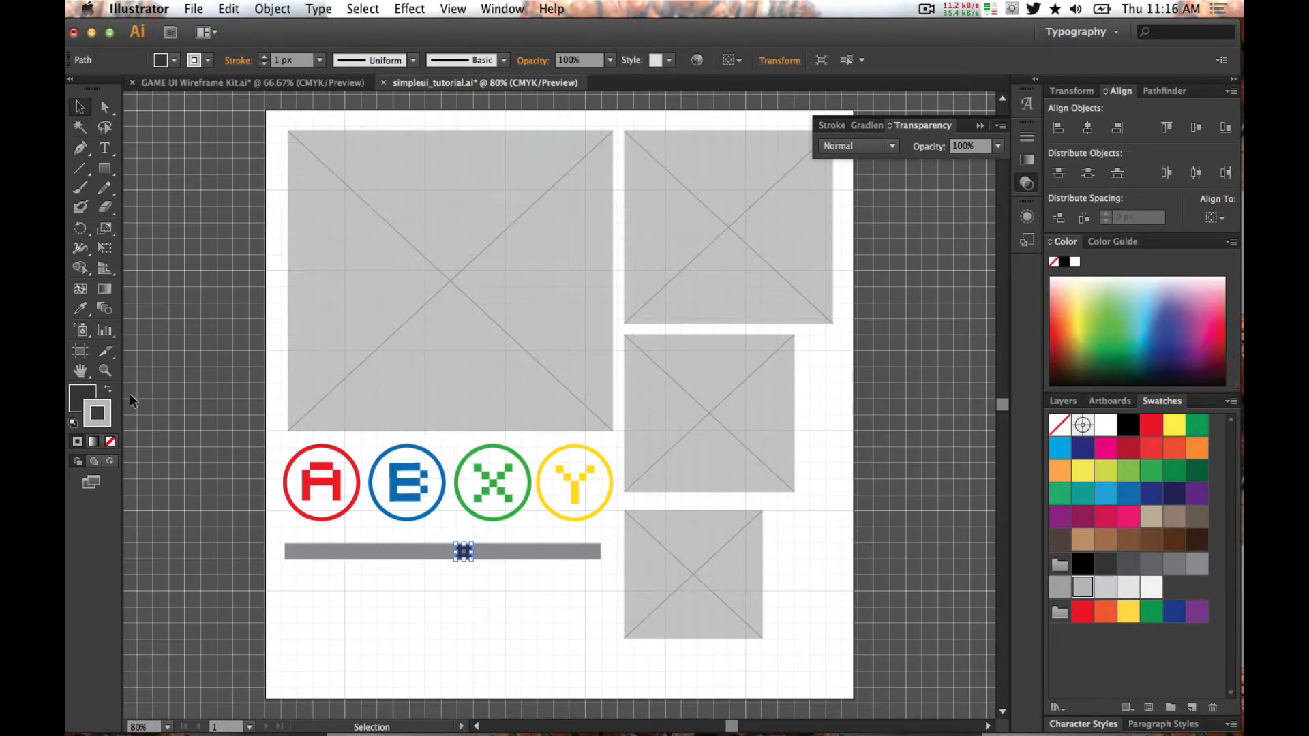
click(1105, 587)
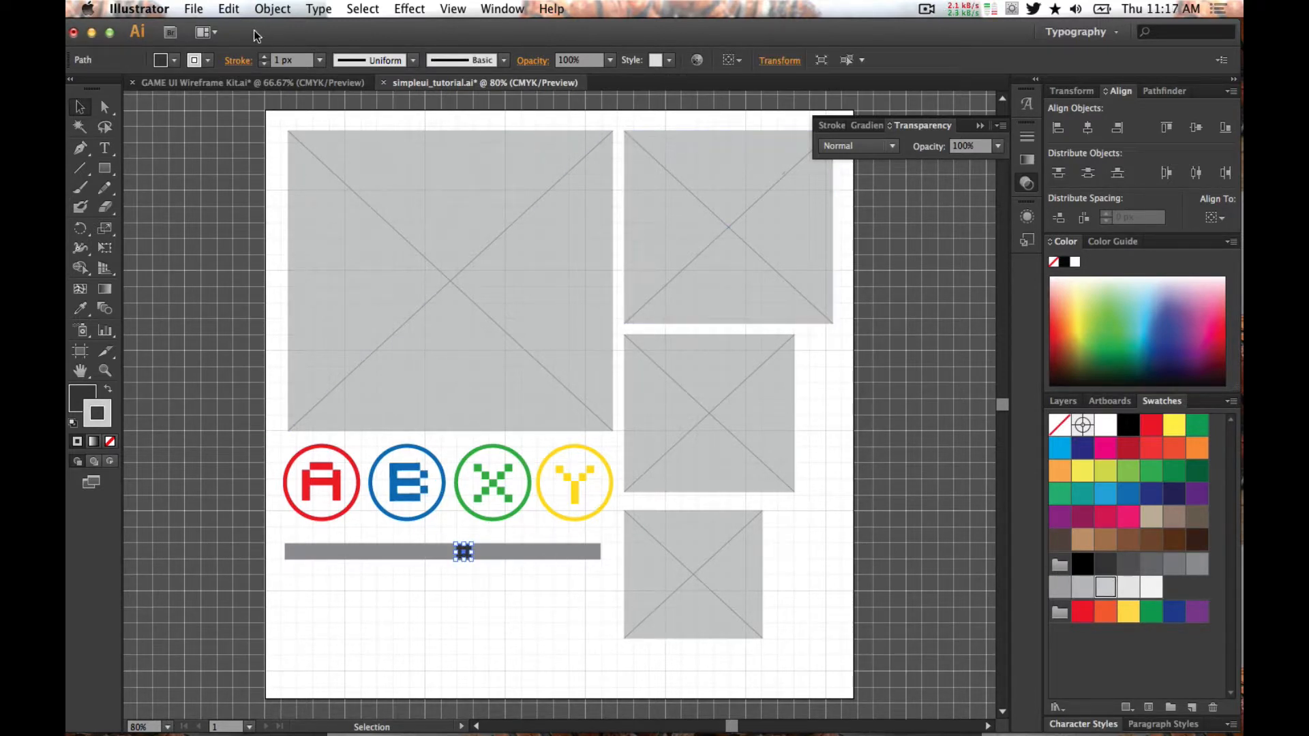
click(518, 553)
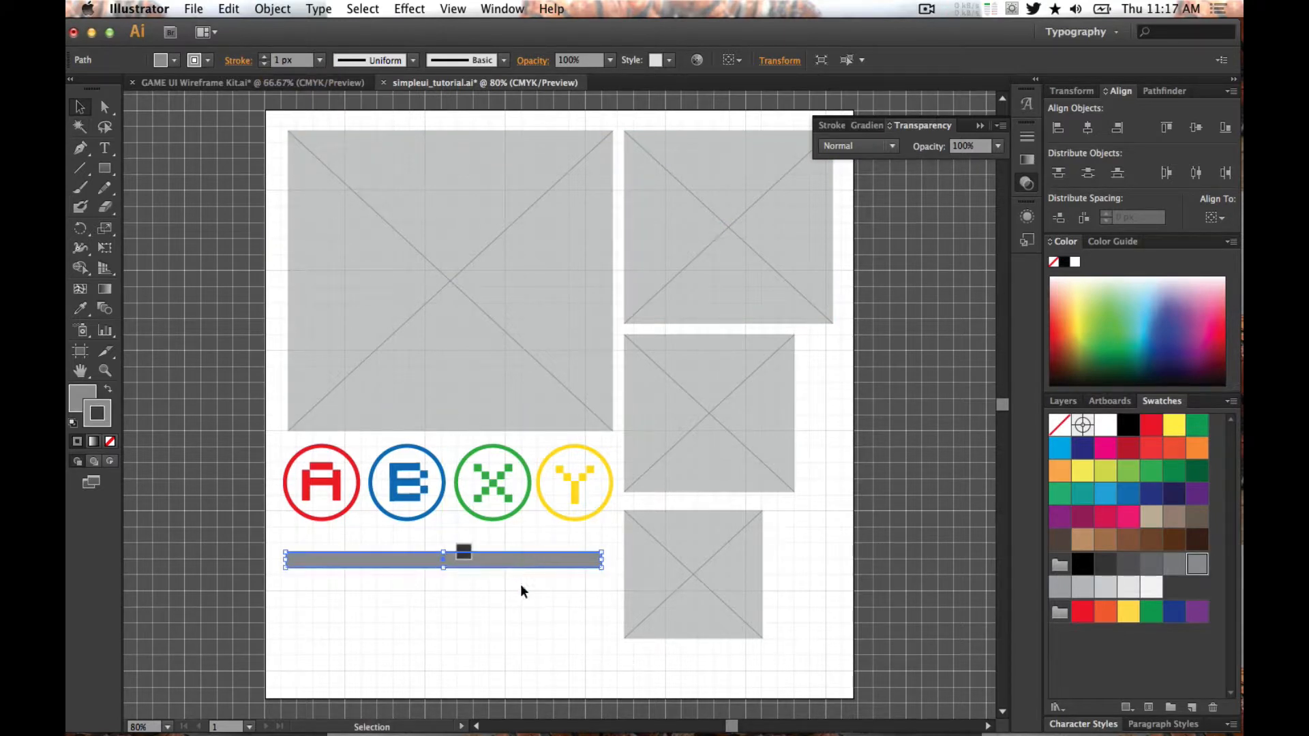
click(550, 611)
click(458, 550)
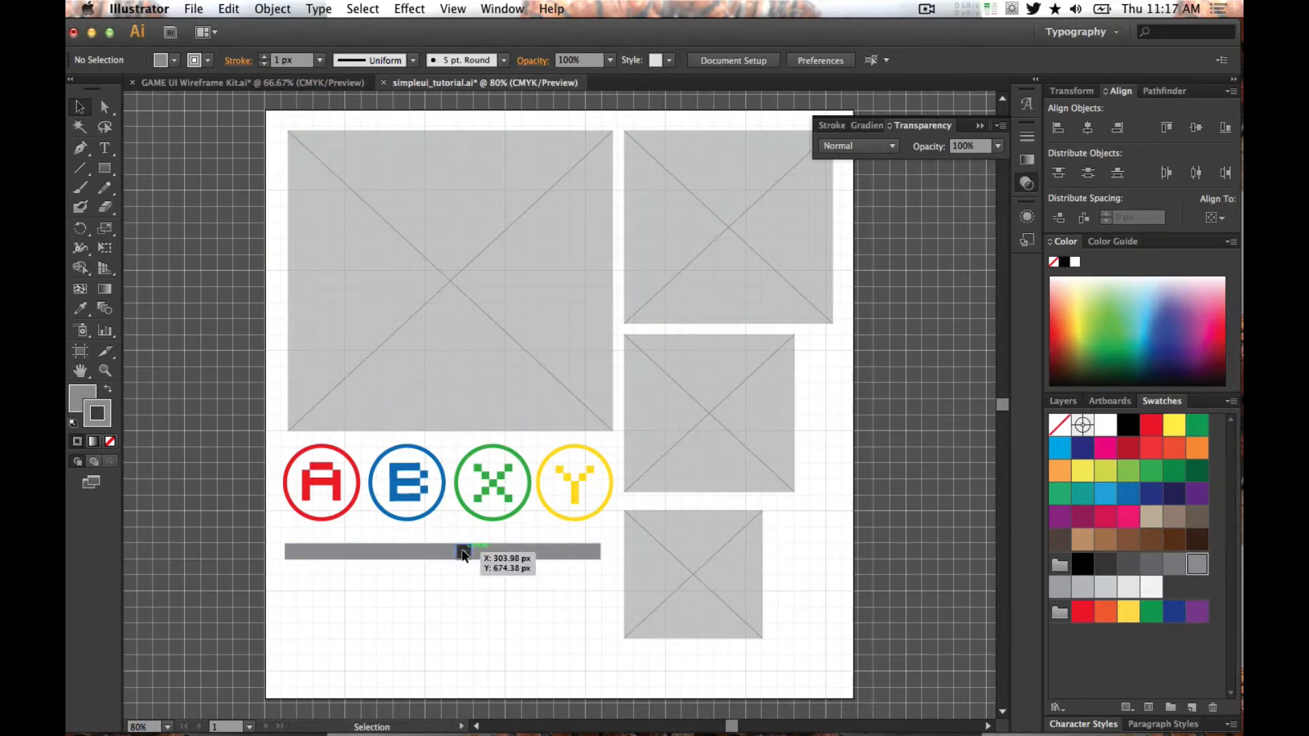
click(263, 56)
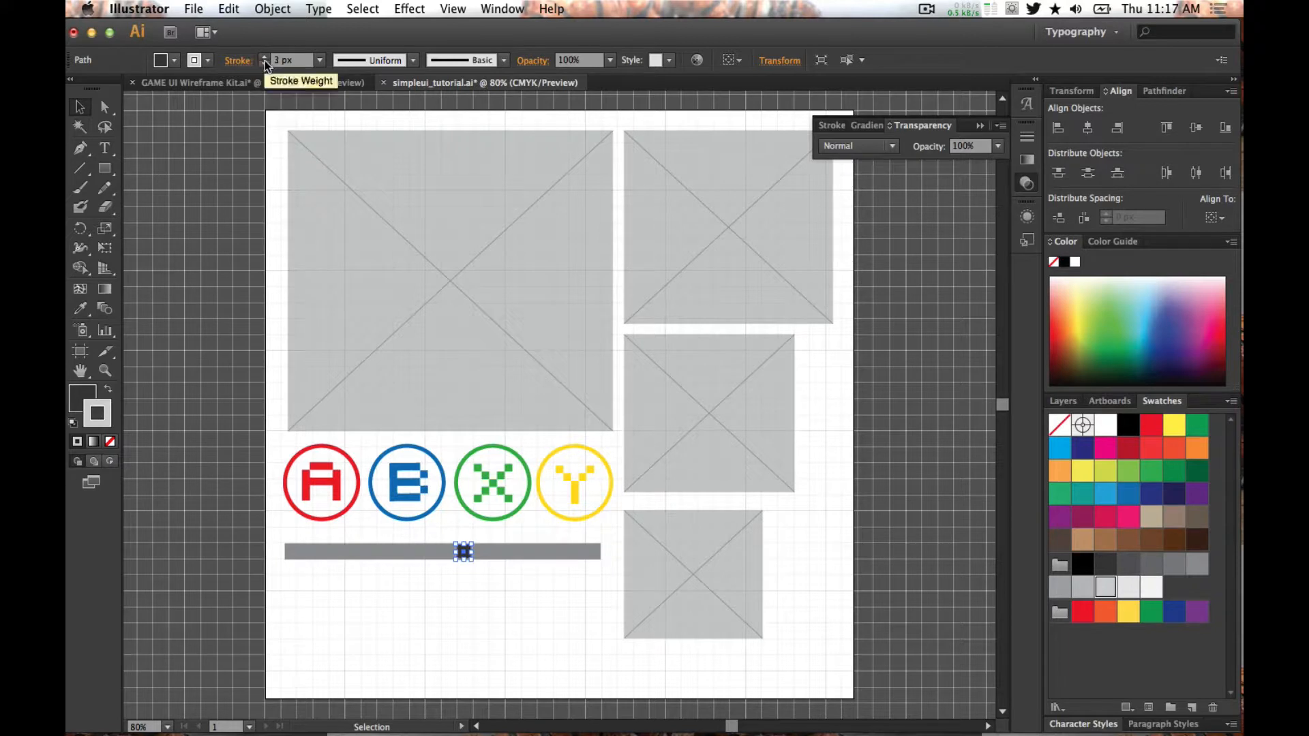
click(556, 618)
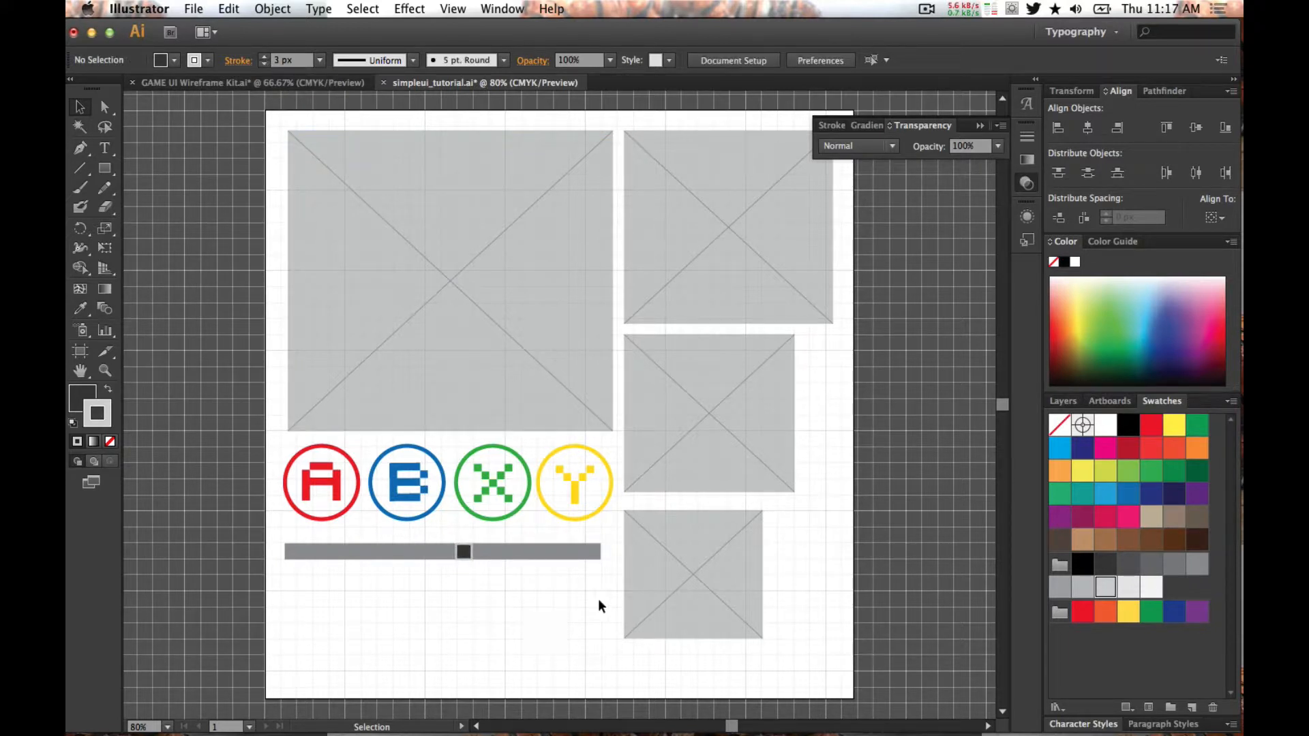
- Duplicate the long grey bar directly below the original and give the copy a red fill with no stroke
click(395, 553)
click(544, 591)
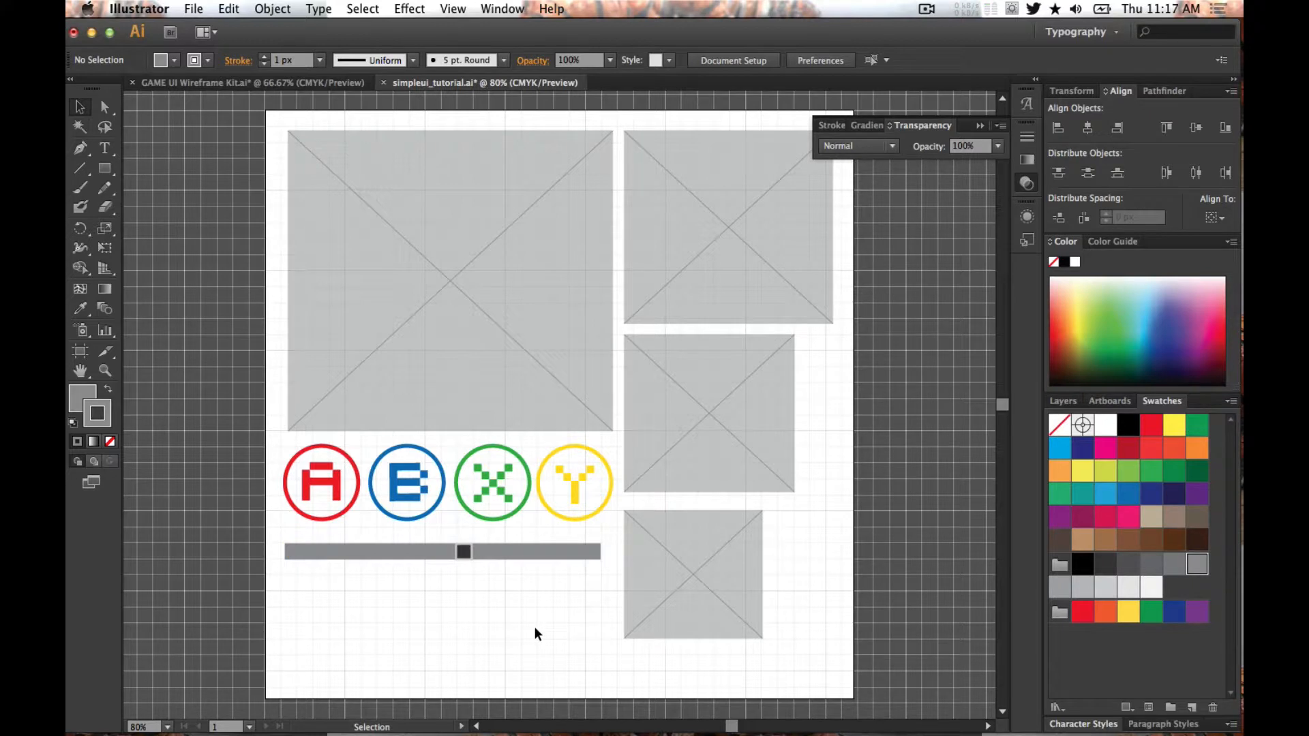
drag(540, 550, 541, 576)
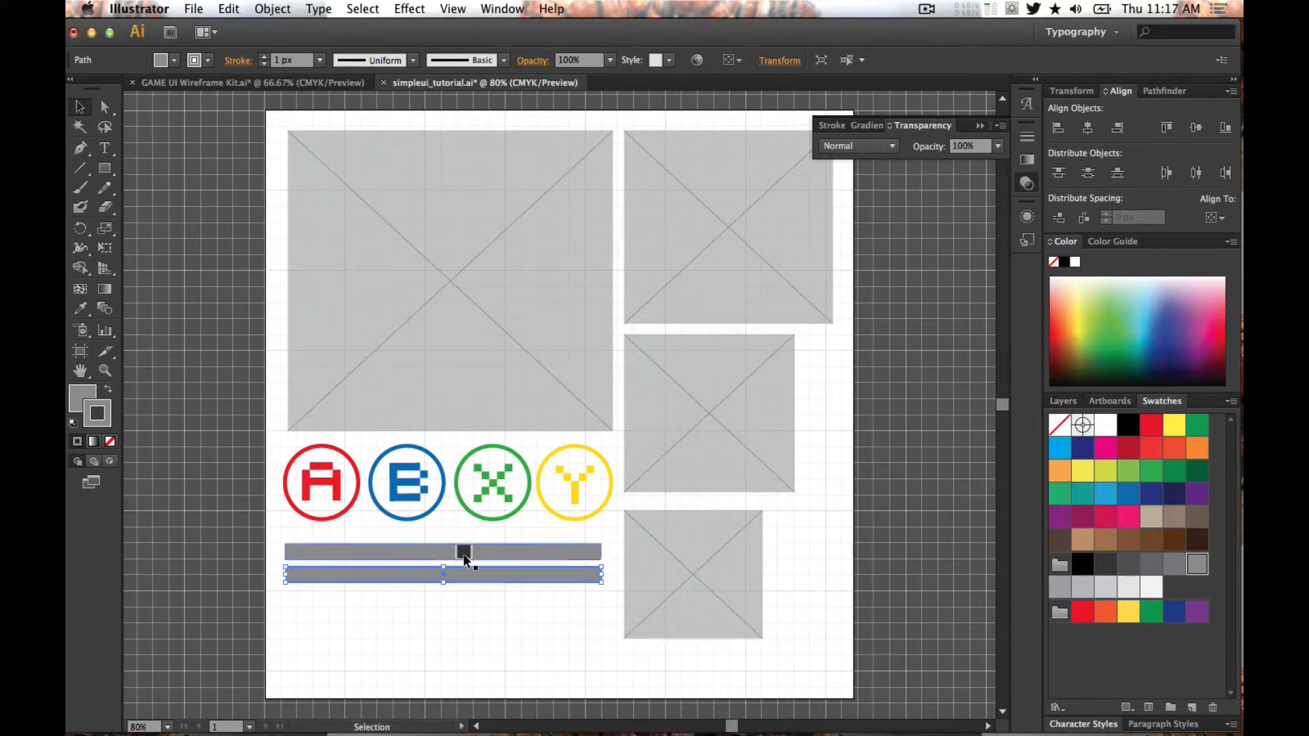
click(1175, 470)
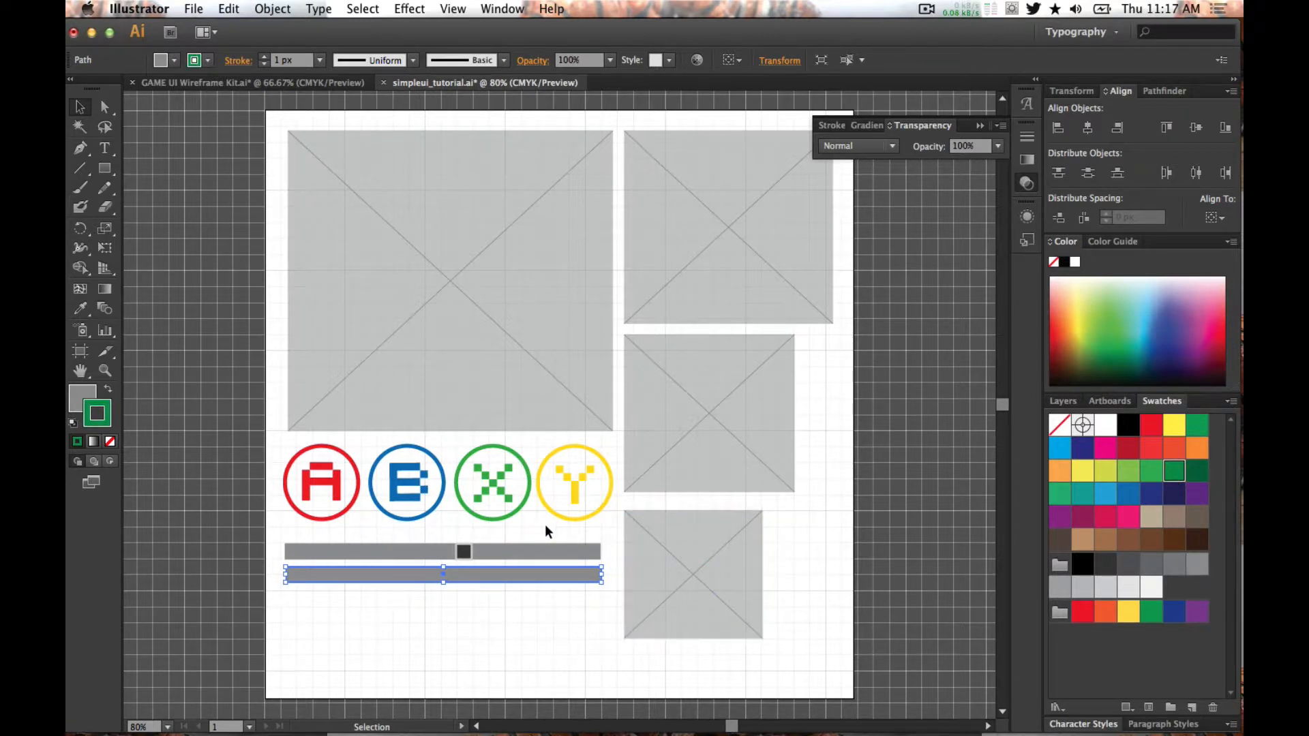
key(super+z)
key(x)
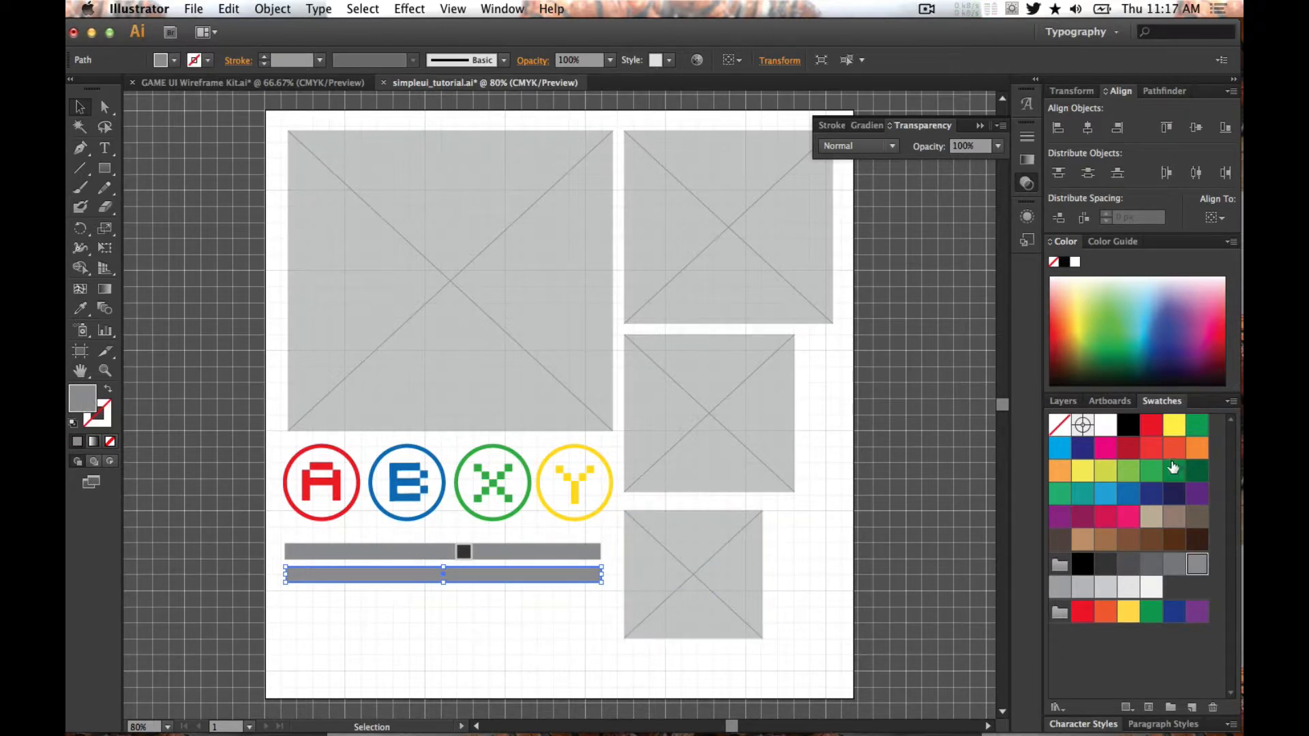
click(1151, 448)
click(483, 590)
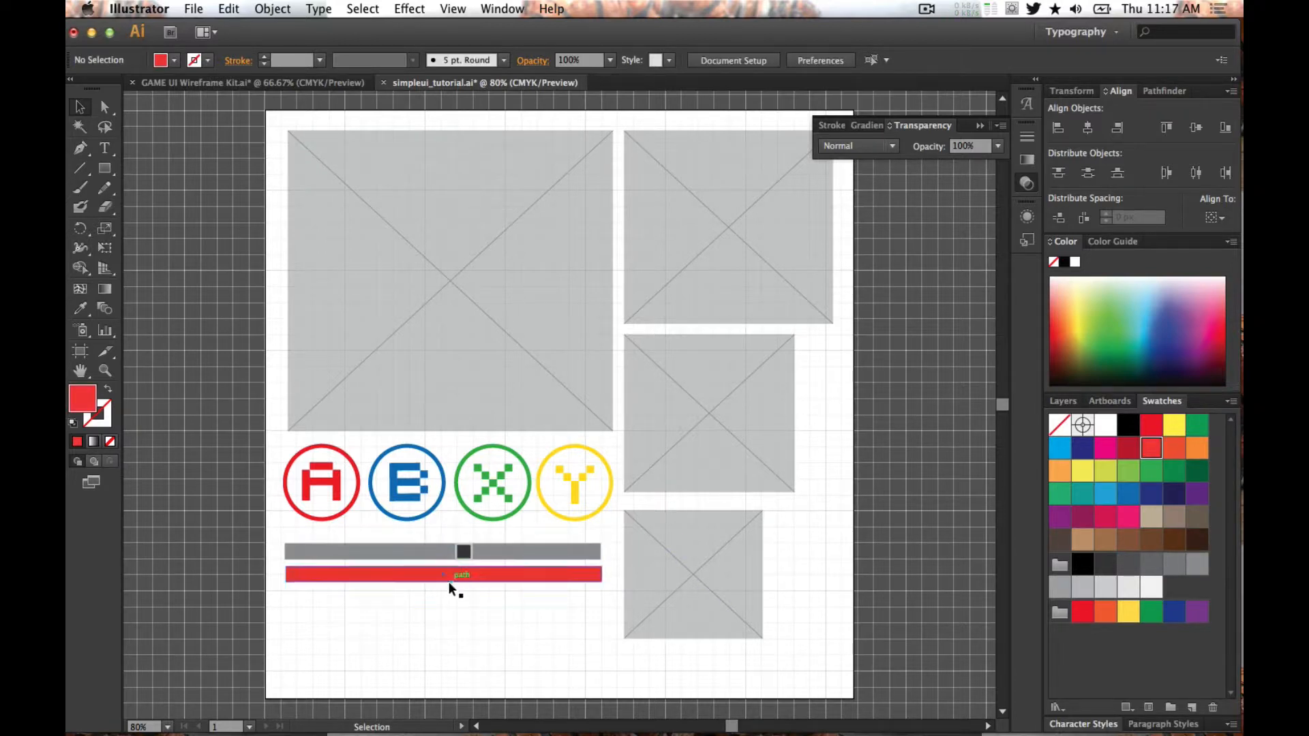
- Align the red bar with the grey bar's left end, shorten it and lay it over the grey bar up to the square handle
click(338, 577)
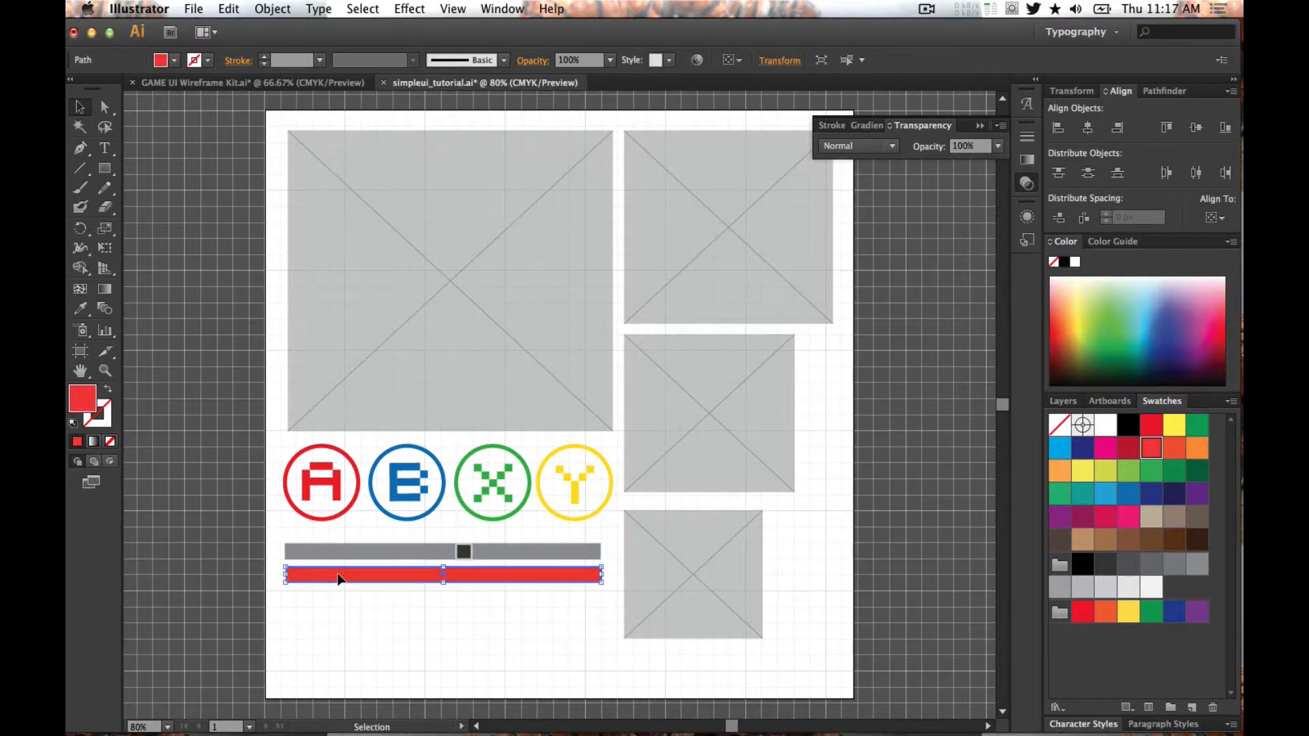
click(349, 618)
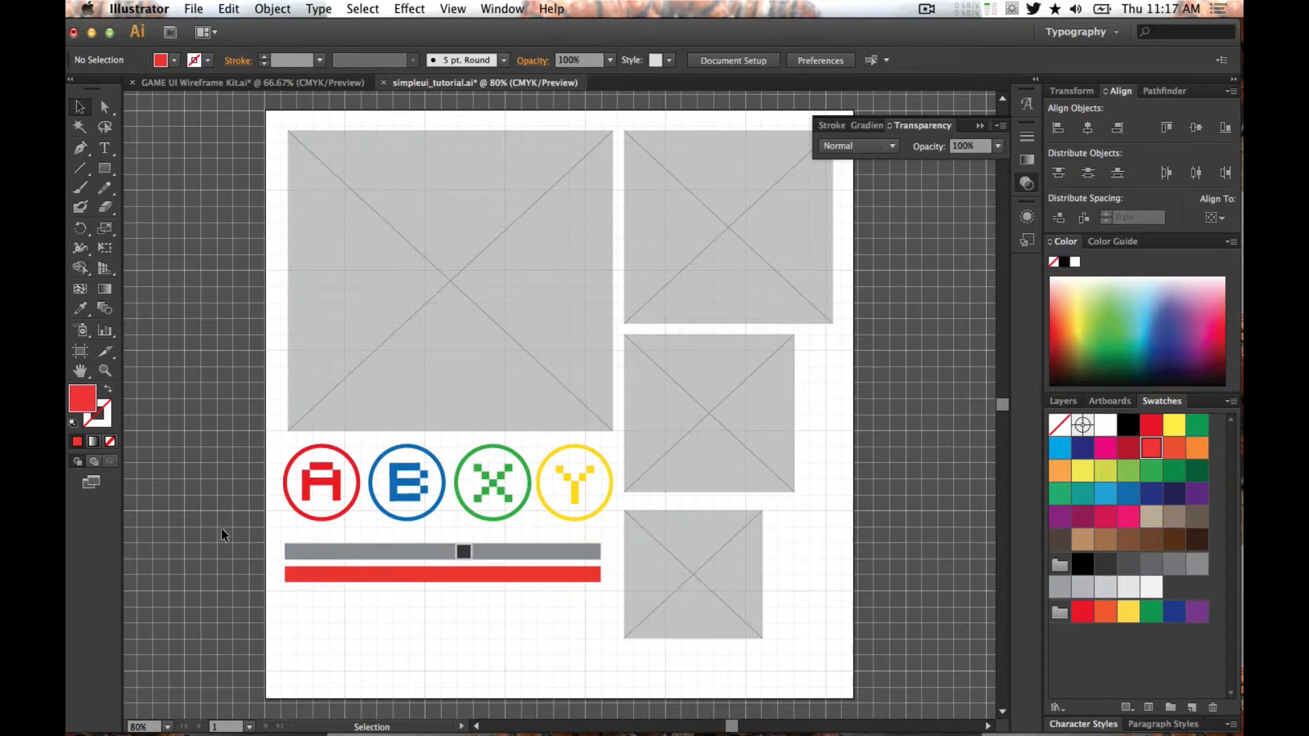
click(594, 578)
drag(601, 574, 440, 557)
click(478, 601)
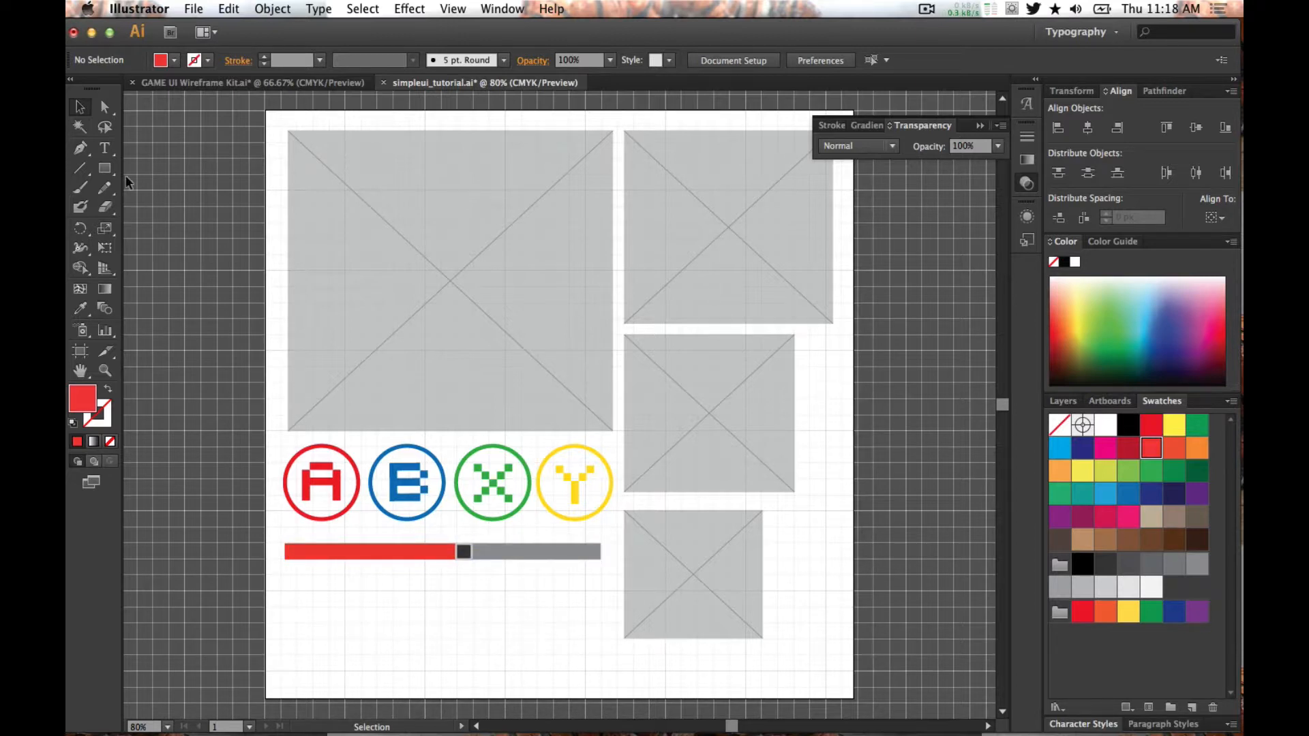
- Save the simpleui_tutorial.ai document
click(105, 168)
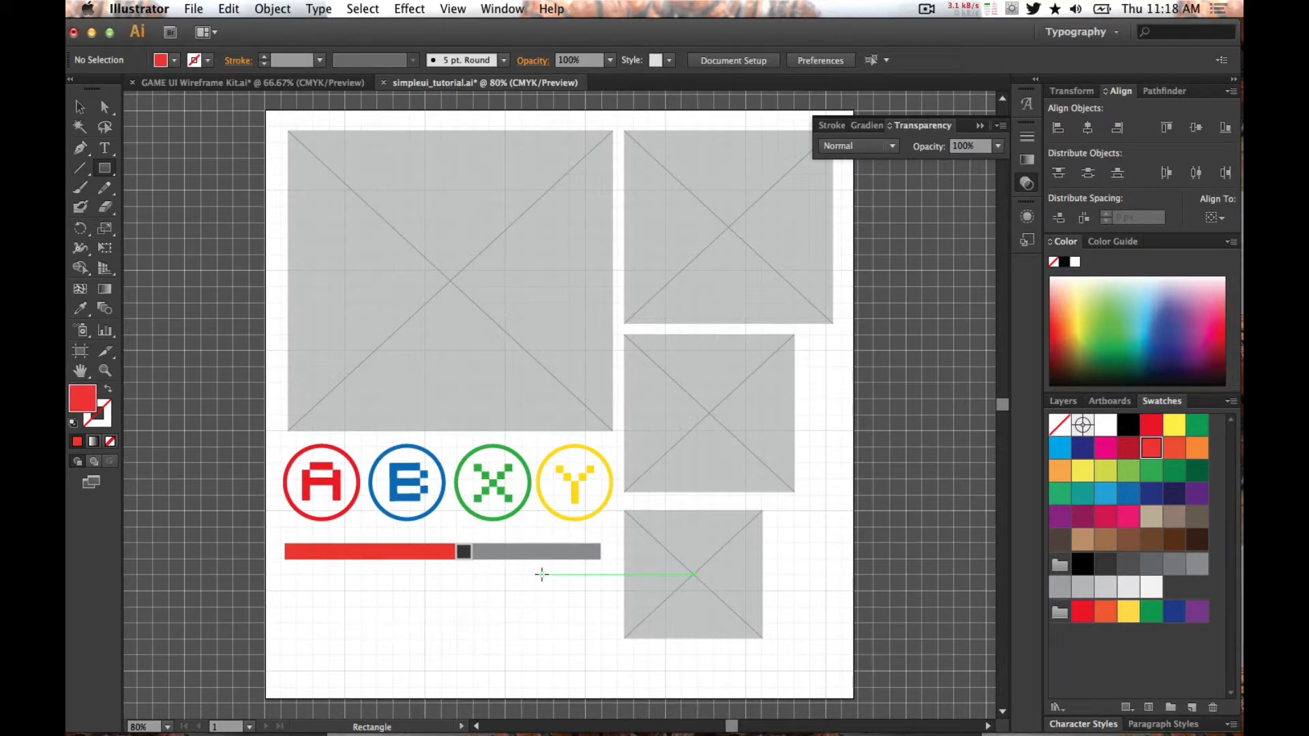
key(super)
key(super+s)
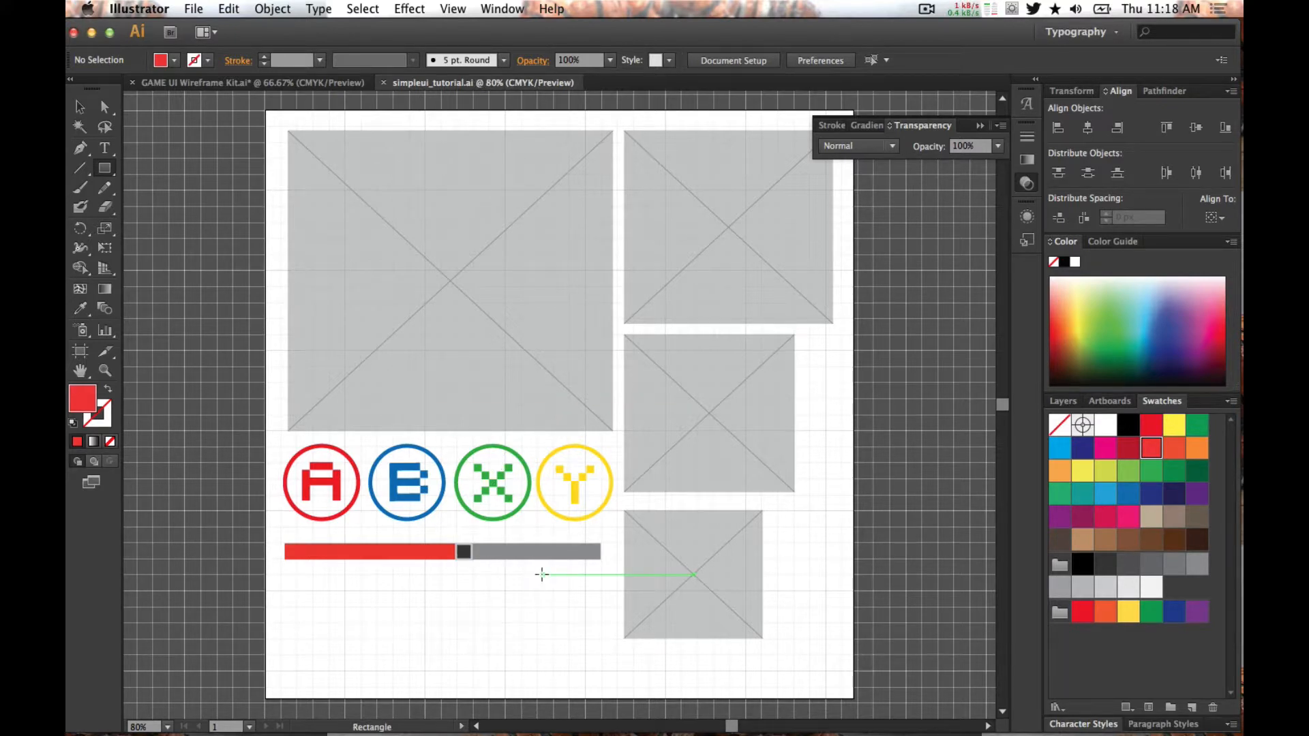
- Export the artwork for web as a PNG-24 with transparency, named simpleui_tutorial, into the project's Sprite folder
key(super+alt+shift+s)
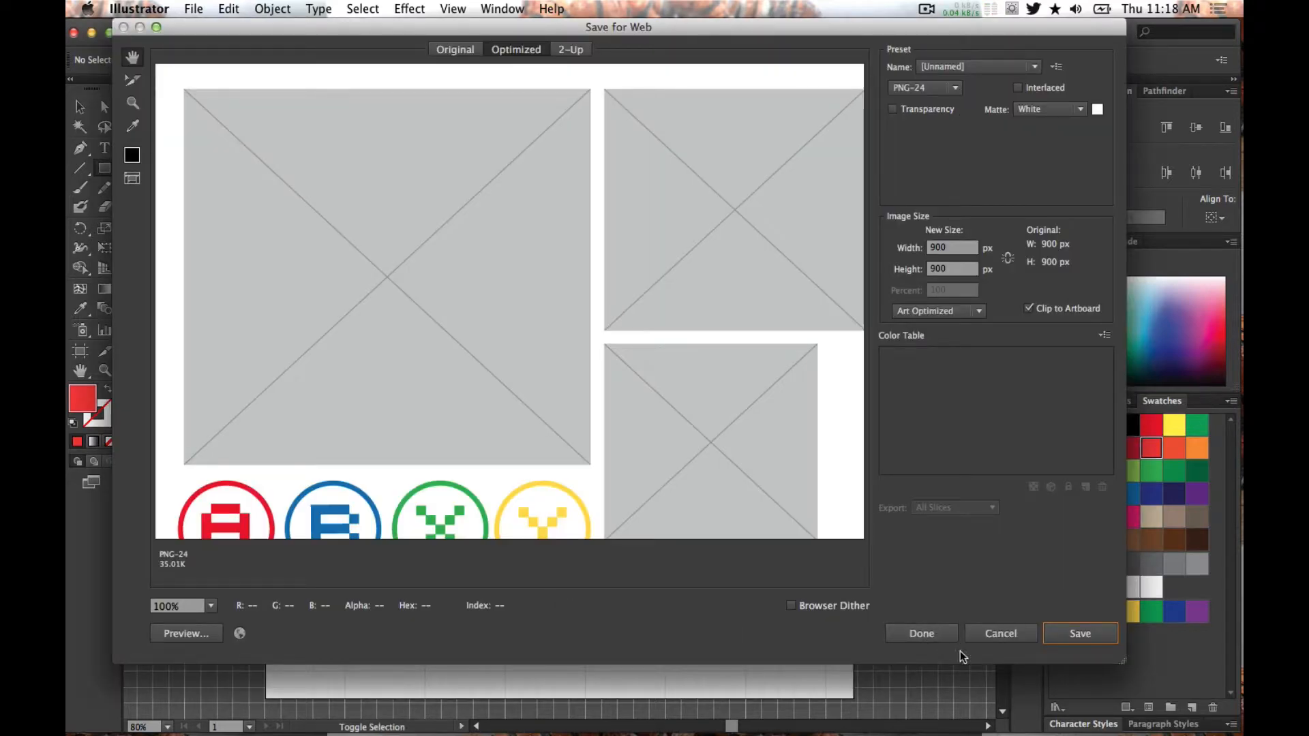
click(894, 110)
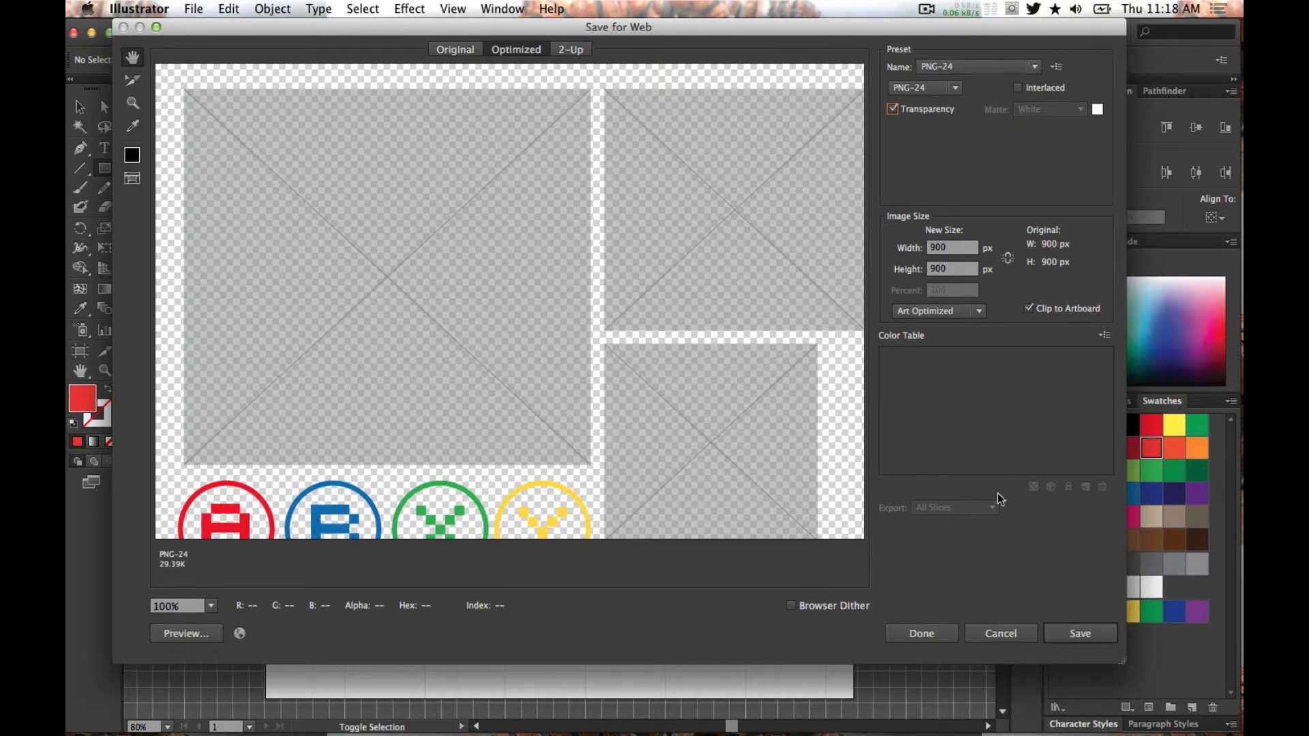
click(1089, 634)
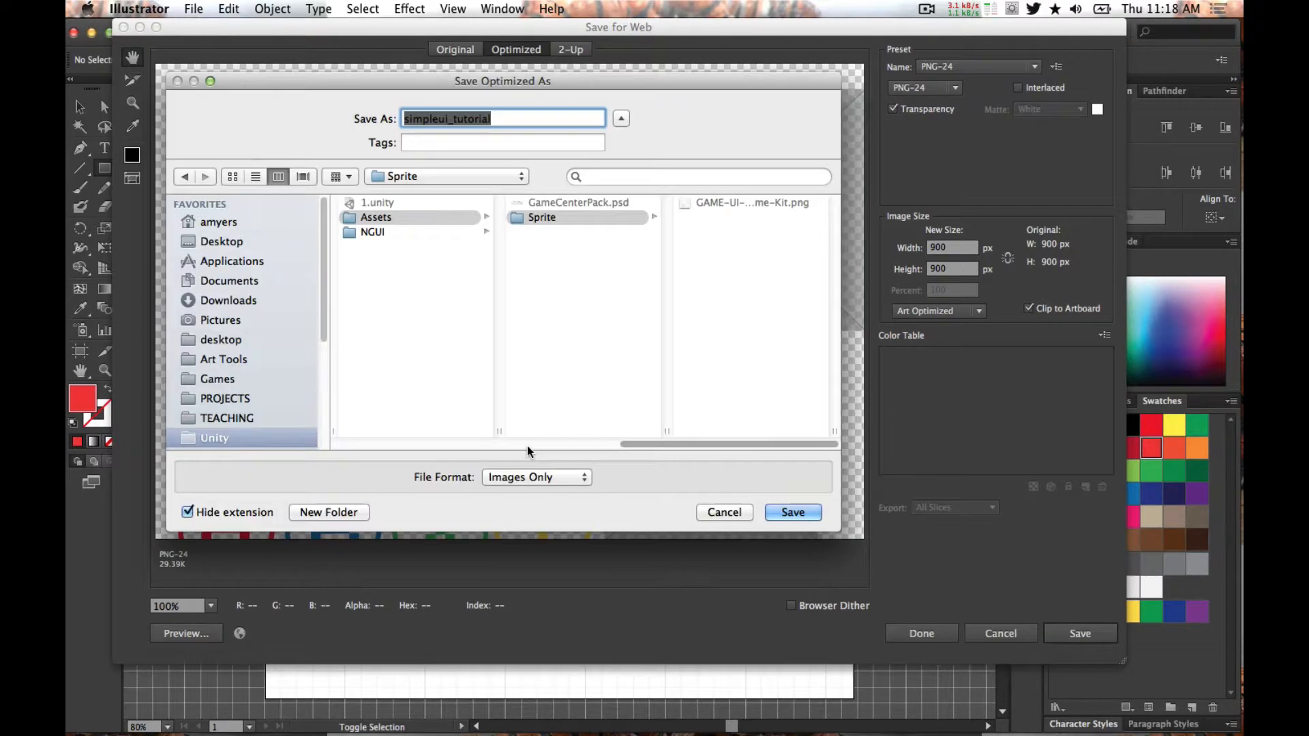
scroll(457, 219, left, 5)
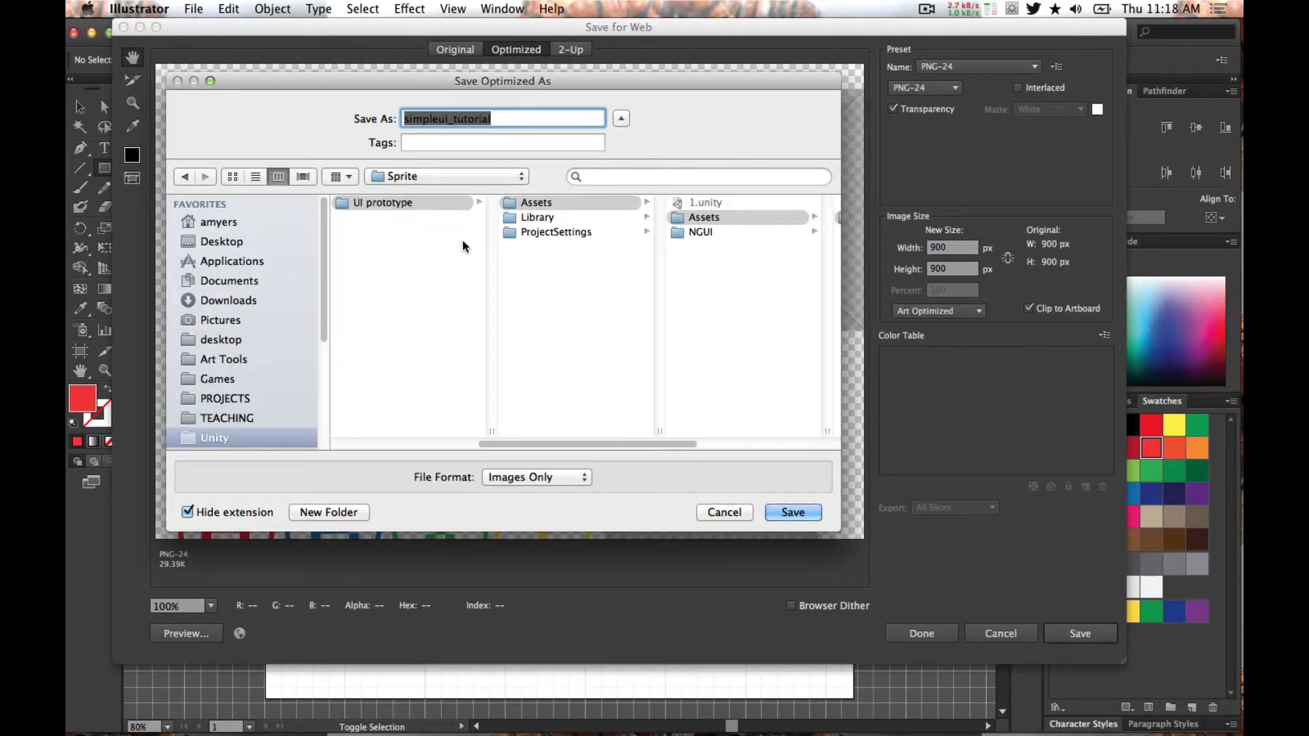
scroll(463, 241, right, 3)
click(707, 218)
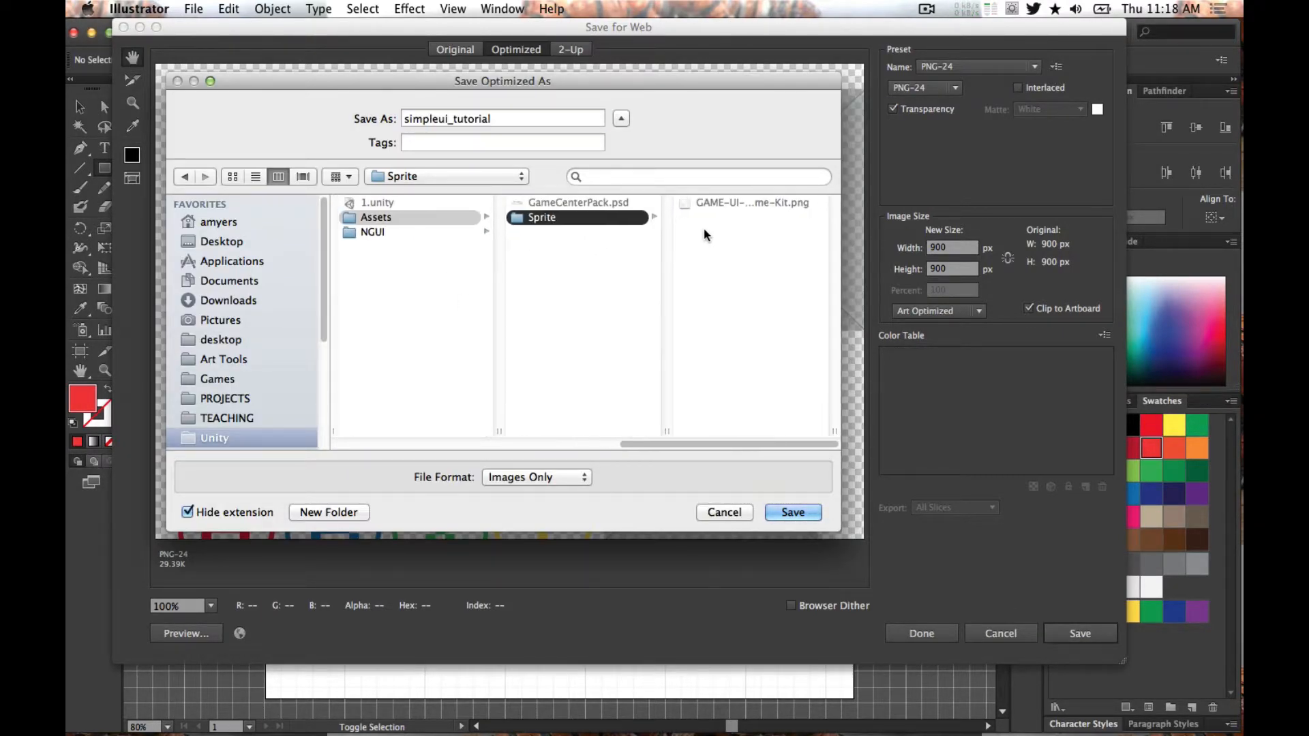
click(796, 512)
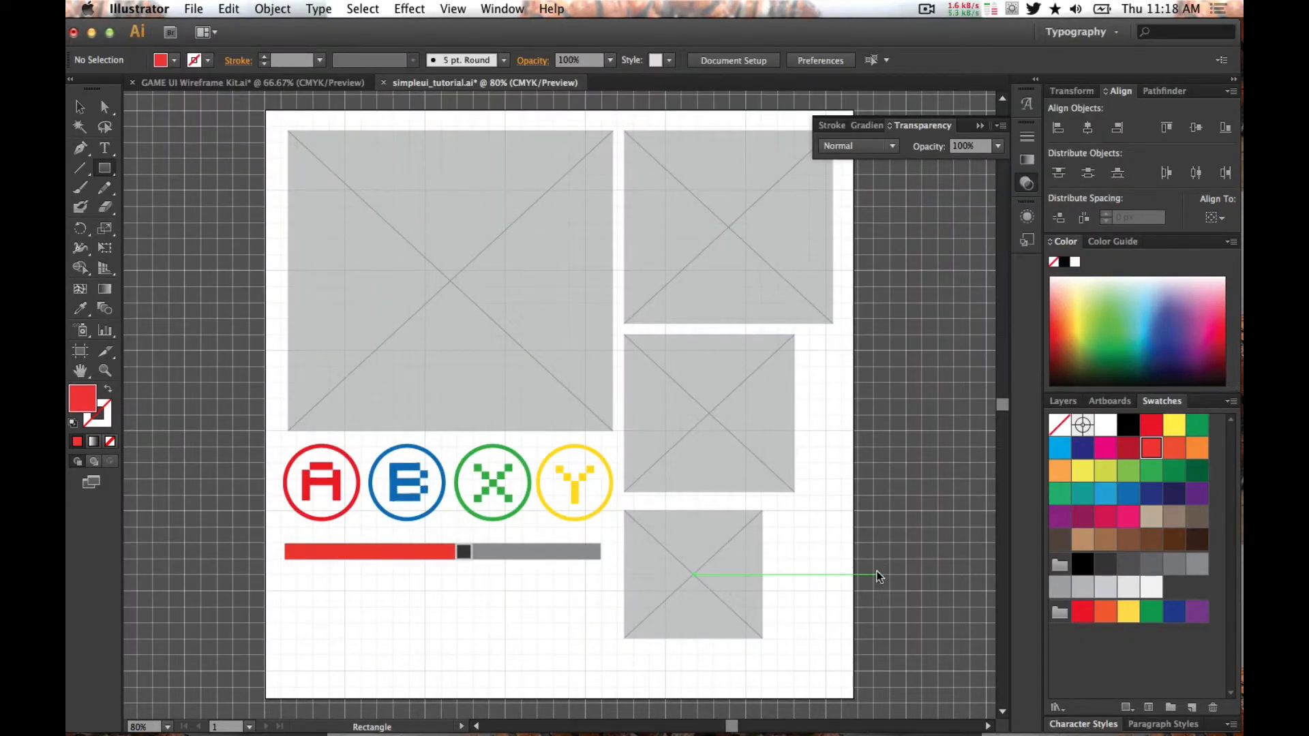
key(alt+space)
text(unit)
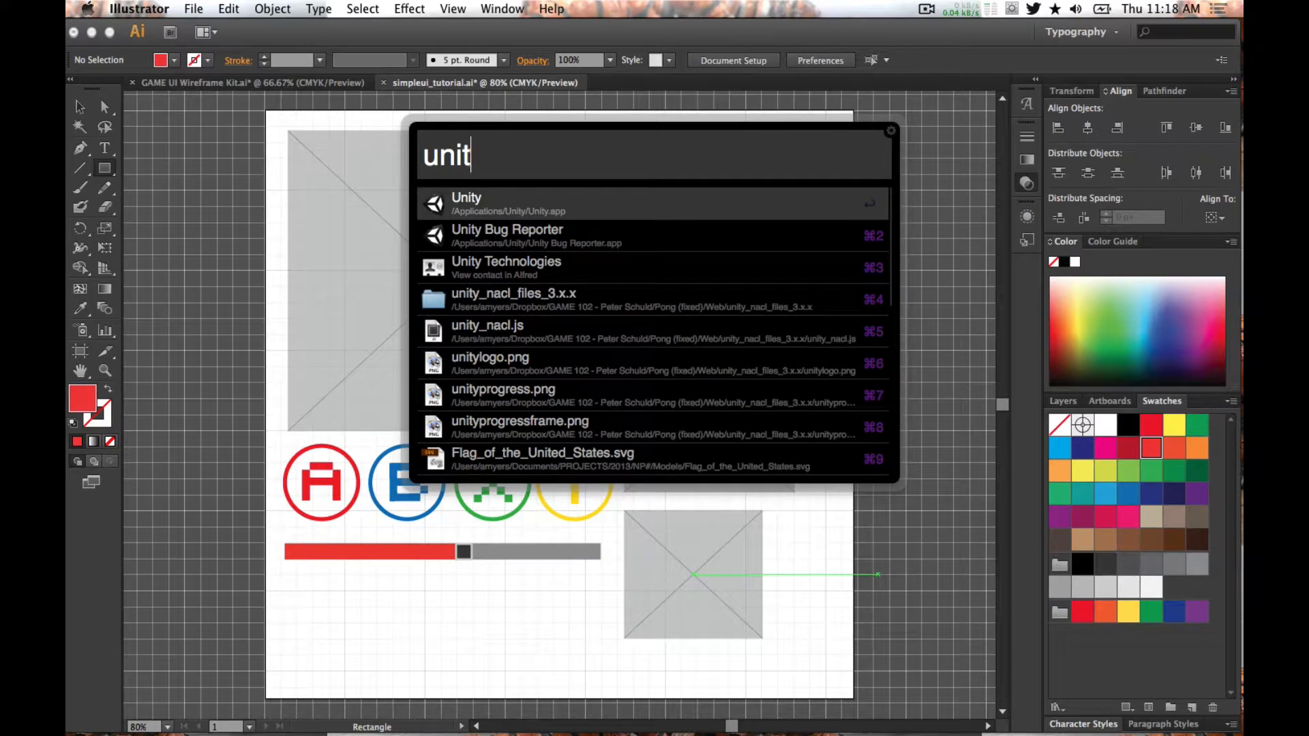
key(Escape)
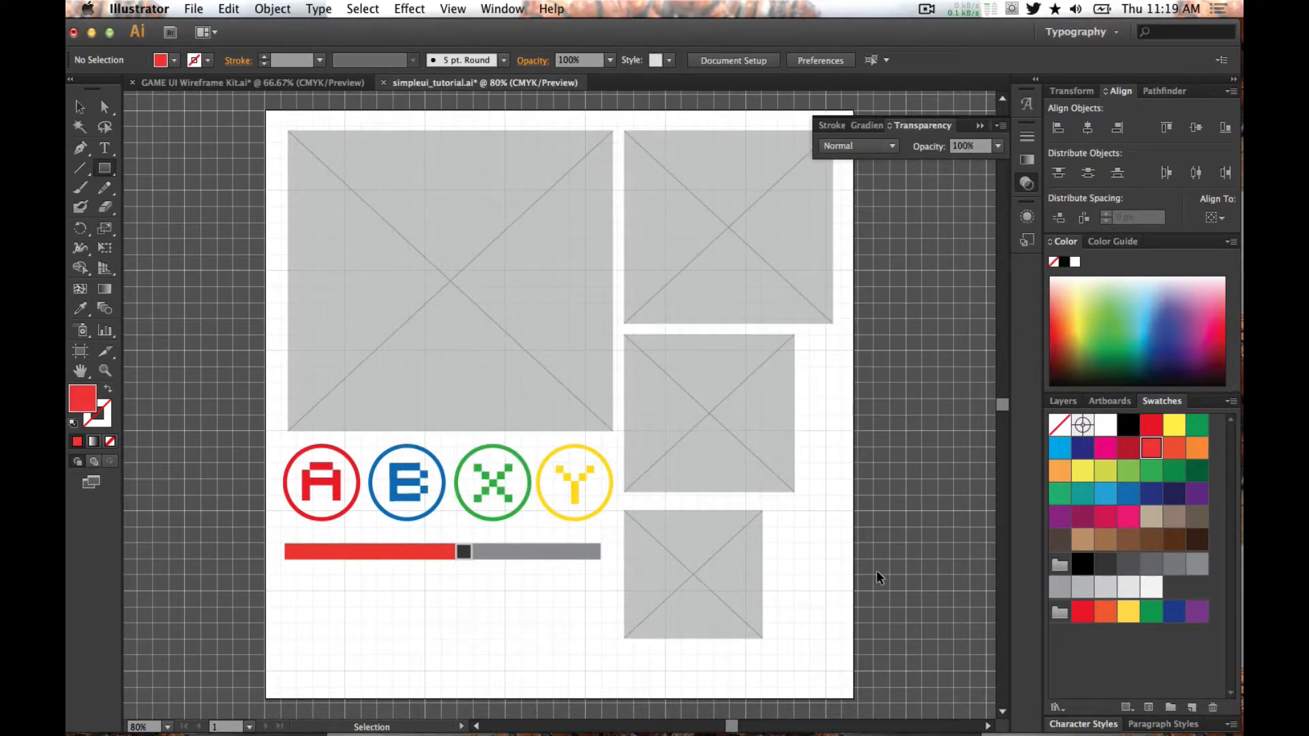
- Switch to Finder and open the scene file 1.unity from Unity/Classes/313/UI prototype/Assets
key(super+Tab)
key(super+Tab)
key(super+Tab)
key(super+Tab)
key(super+Tab)
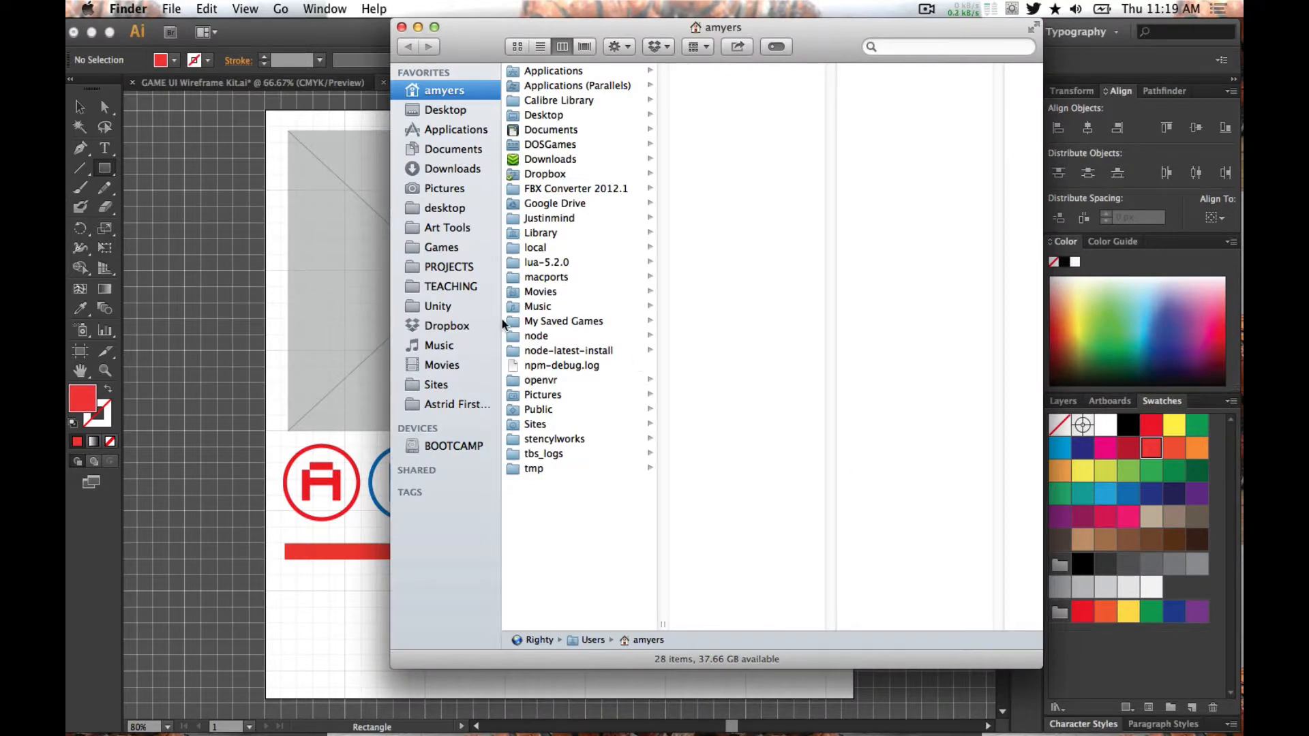
click(455, 308)
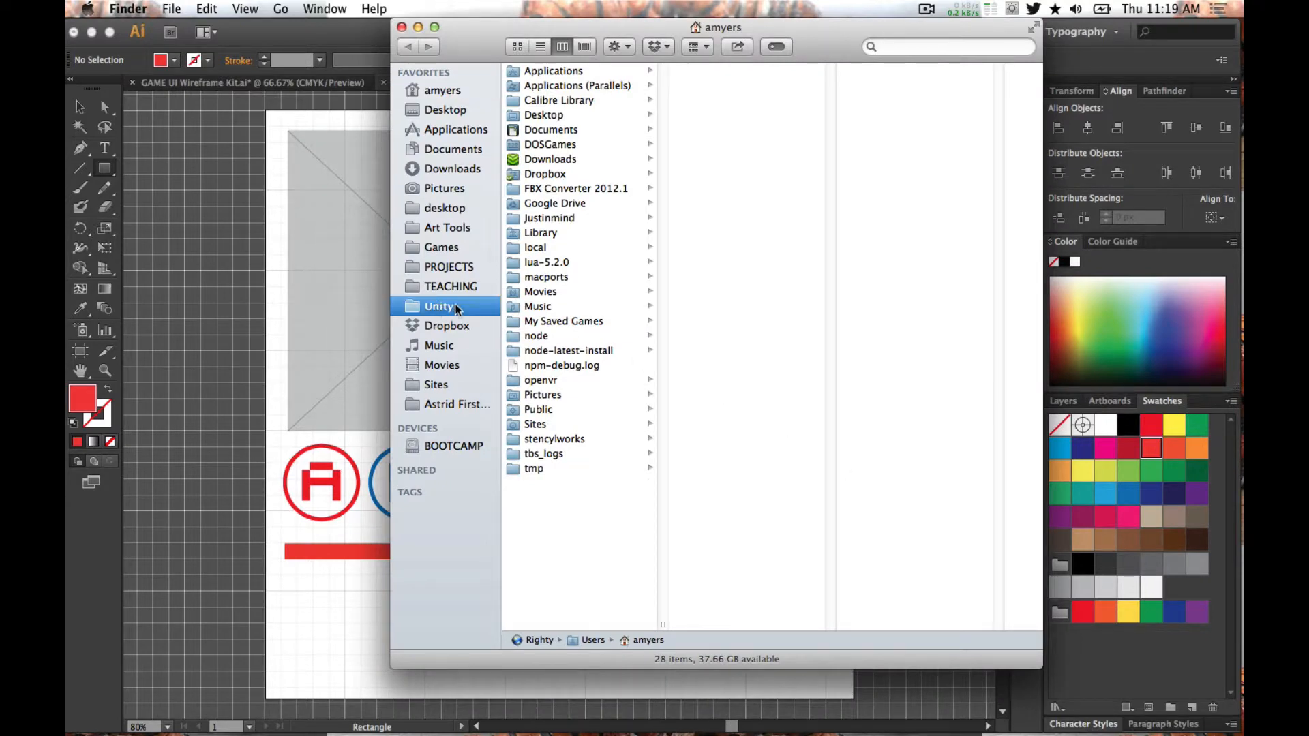
click(566, 248)
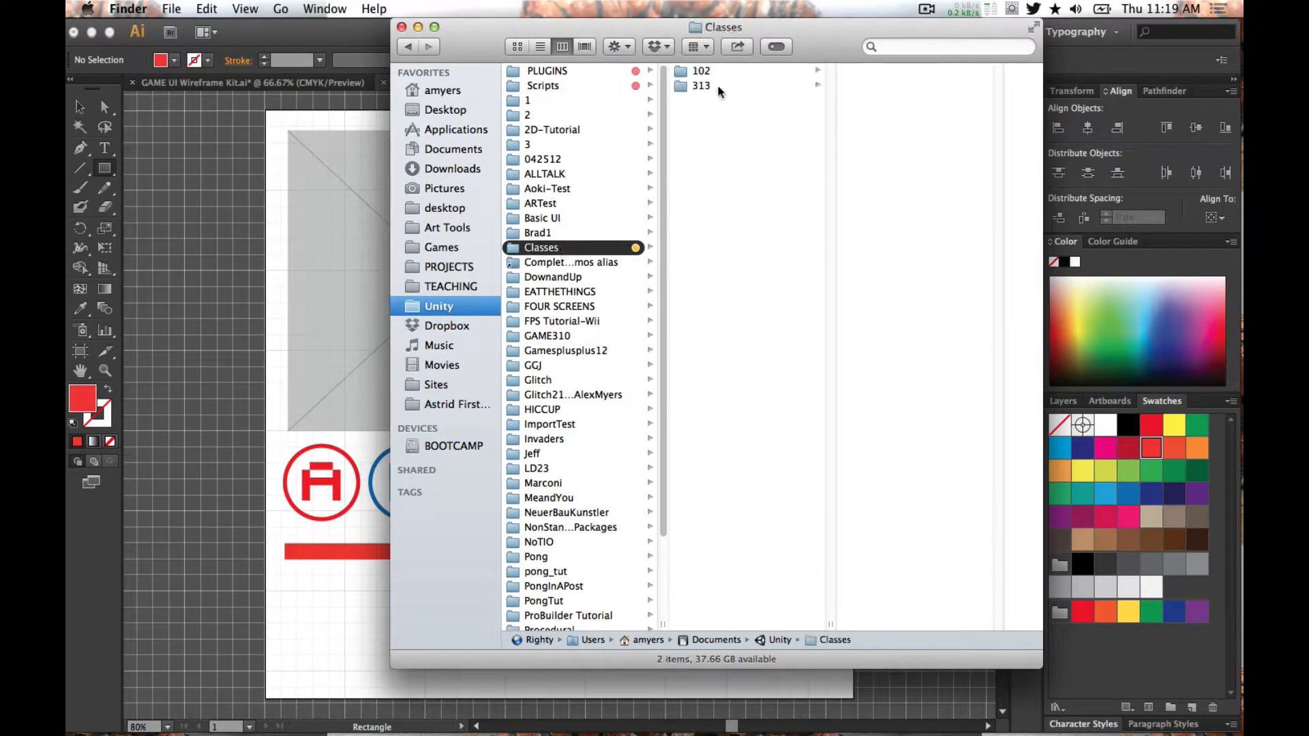
click(709, 86)
click(897, 74)
click(903, 74)
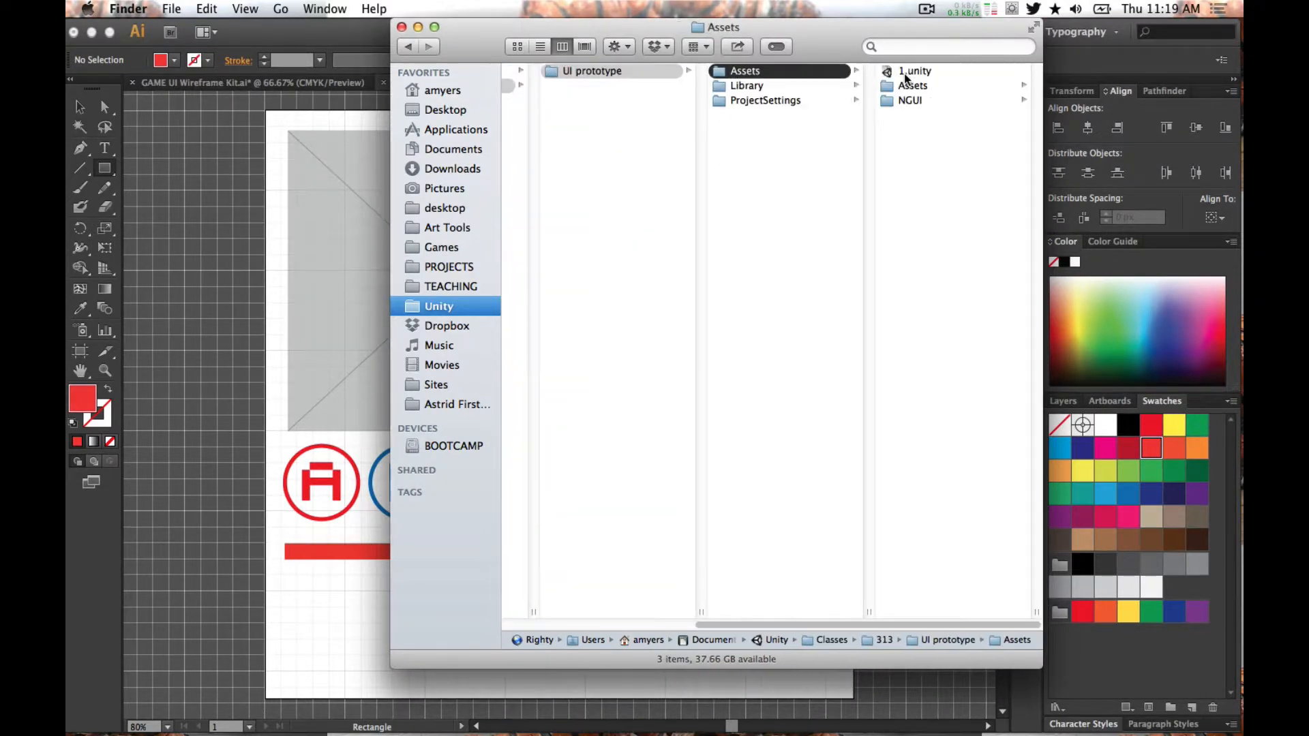
double_click(906, 72)
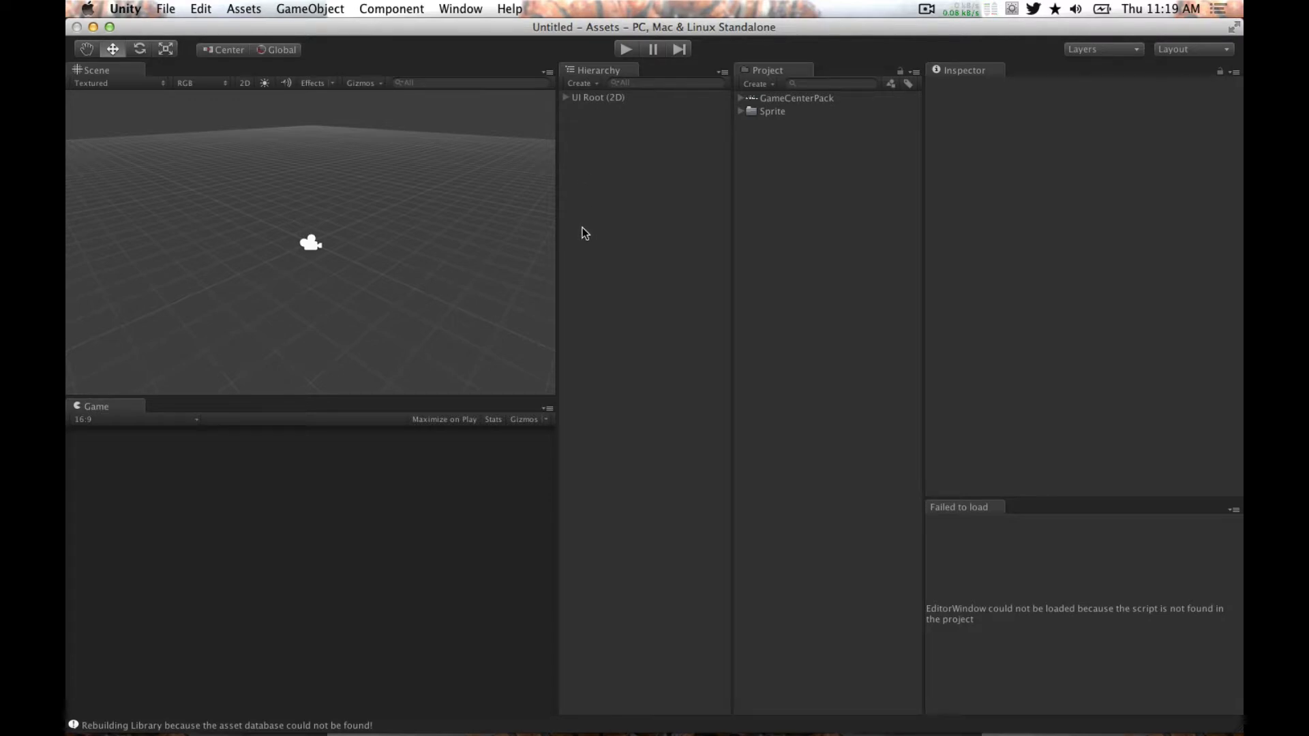
- Widen the Scene view, set it to 2D and expand the GameCenterPack sprite sheet in the project
drag(558, 213, 600, 225)
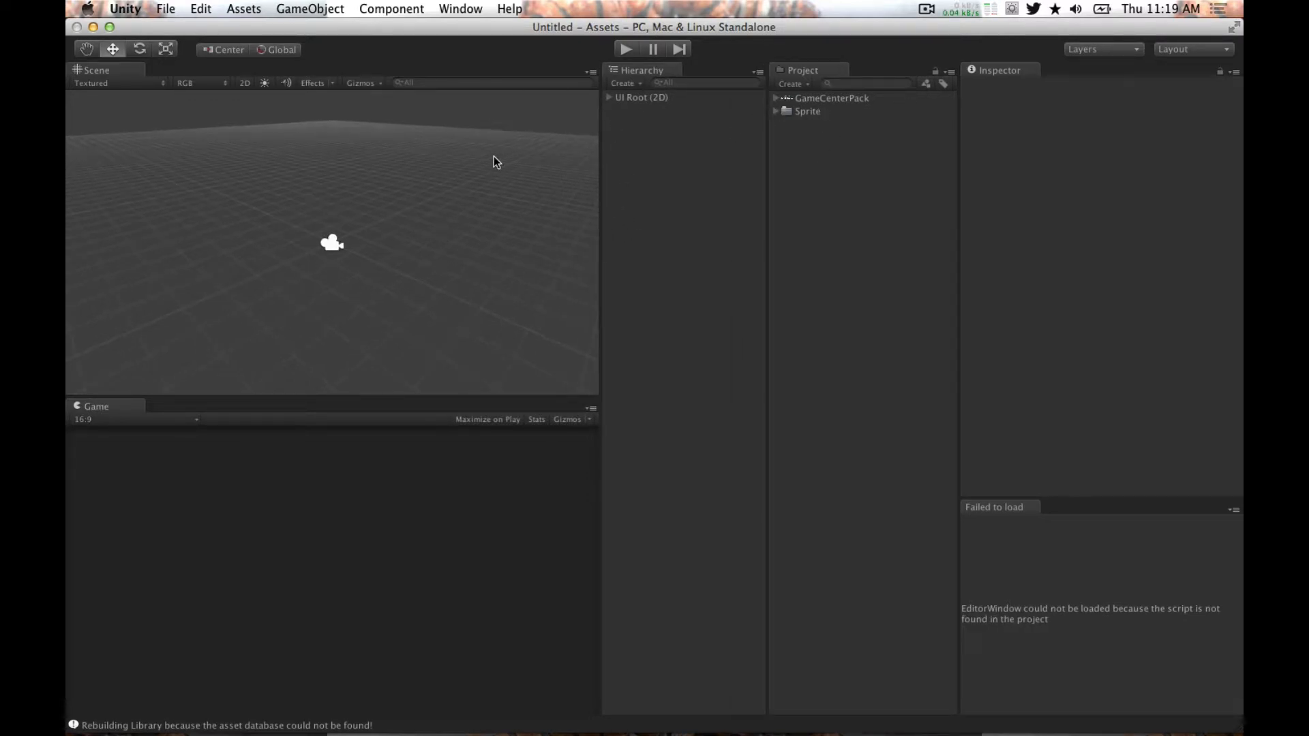
click(245, 83)
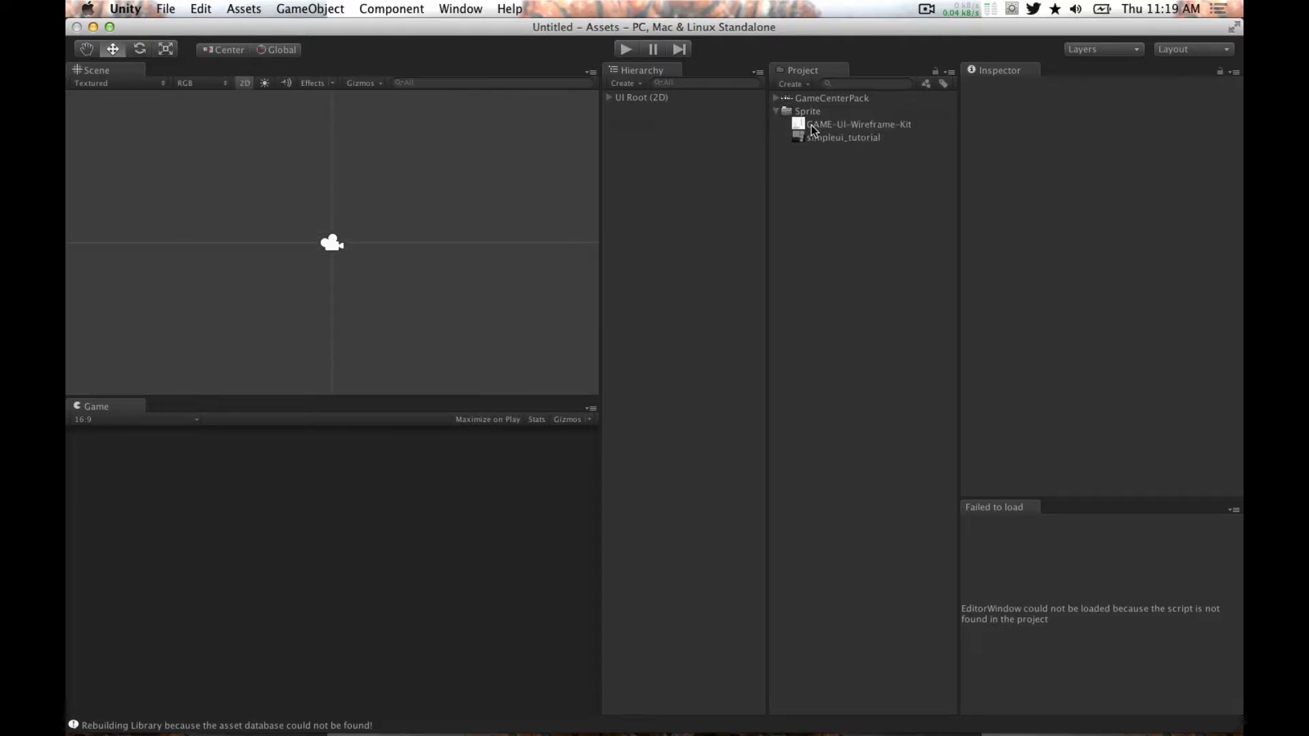
click(781, 101)
click(839, 99)
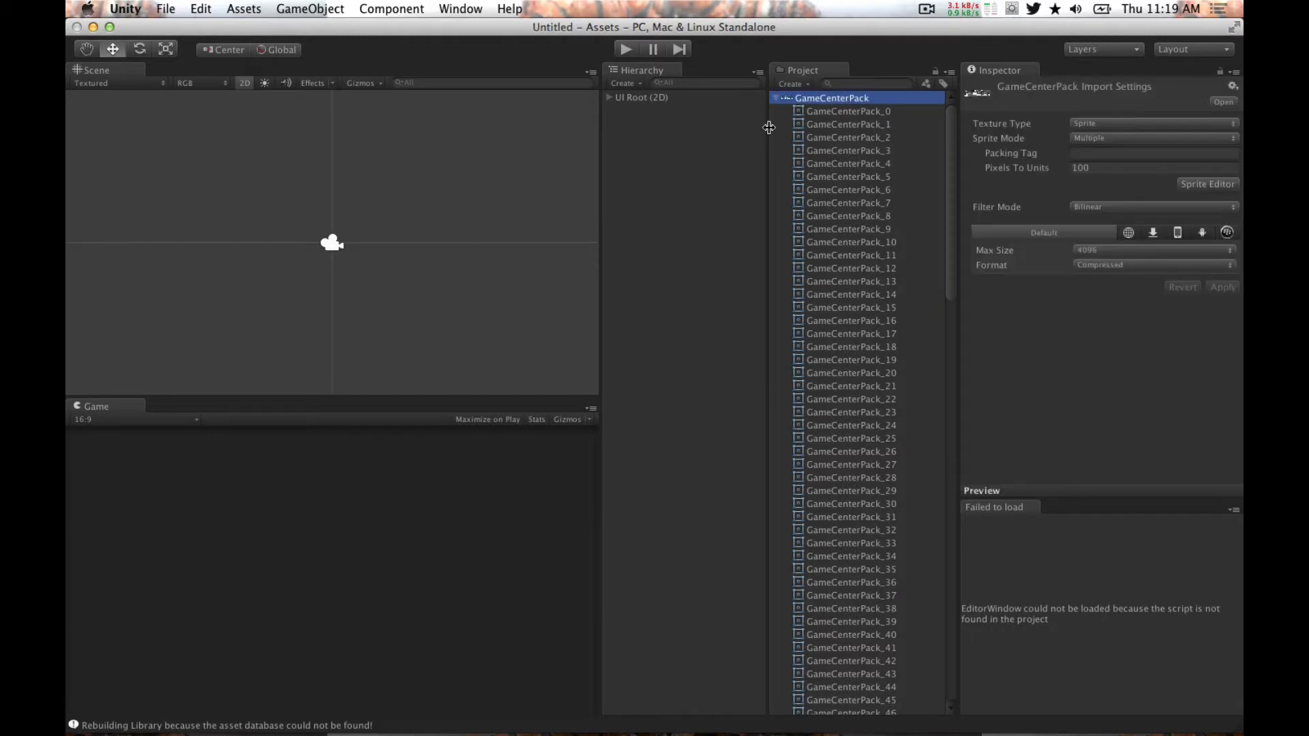
- Switch the project browser to two columns, widen its folder tree and enlarge the asset thumbnails
click(949, 72)
click(992, 106)
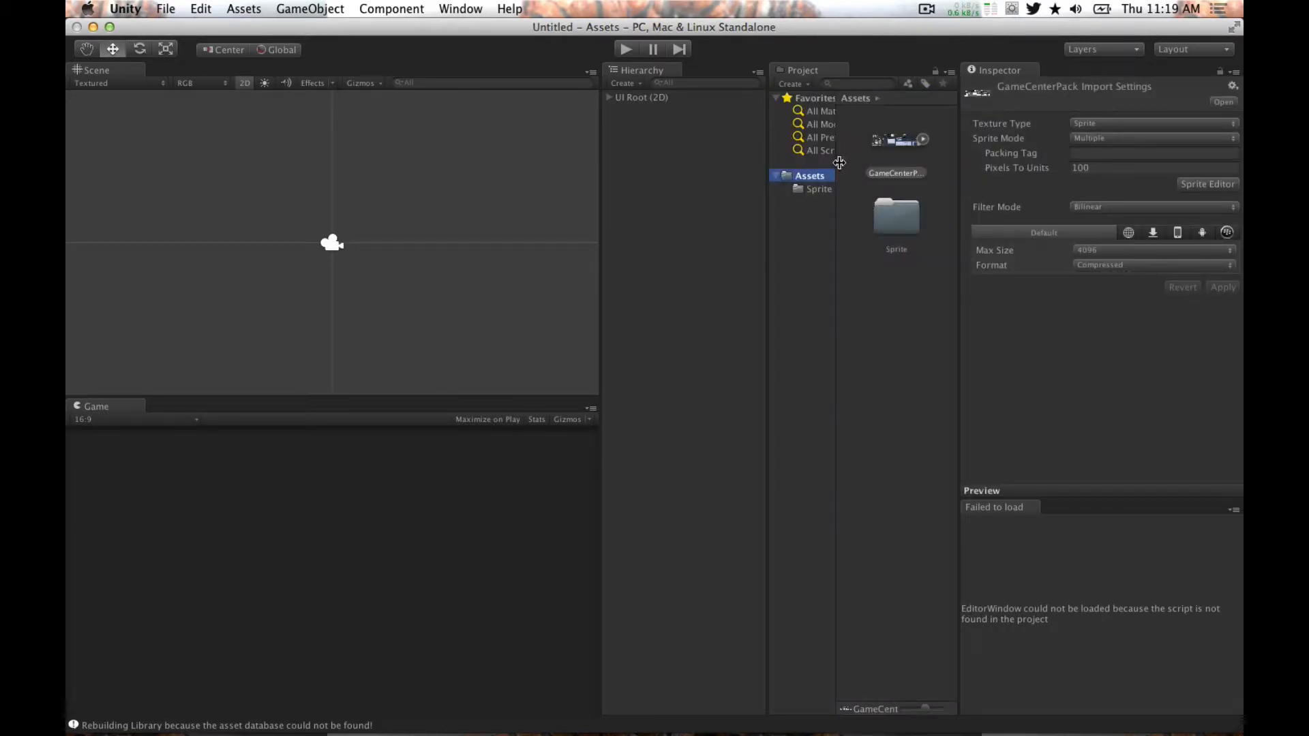
drag(836, 163, 858, 163)
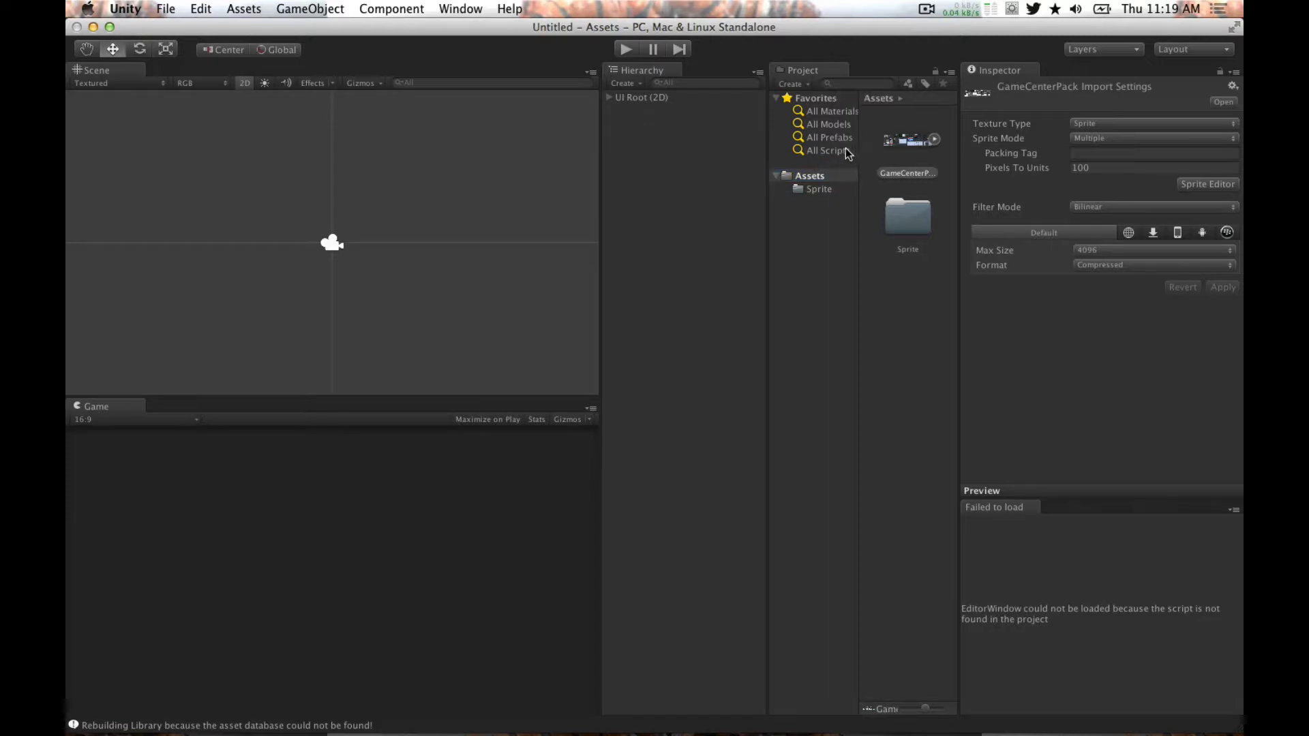
click(899, 98)
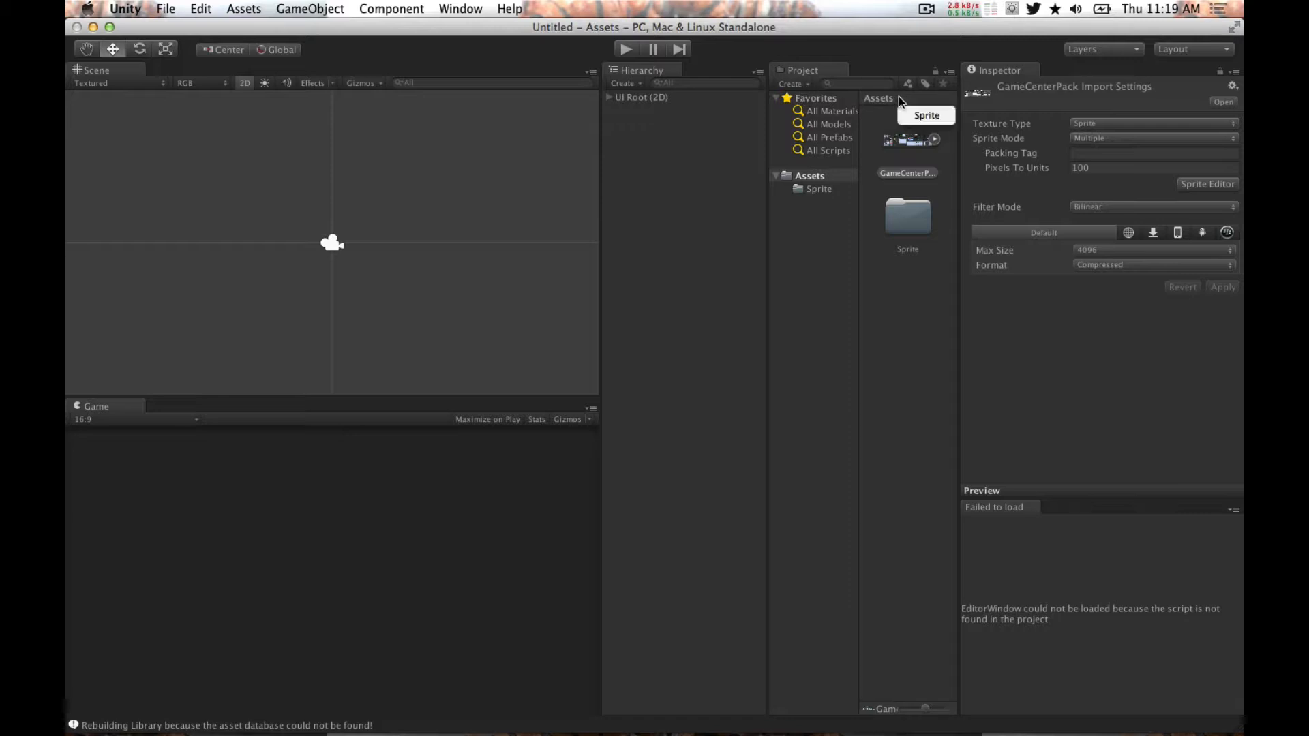
click(904, 310)
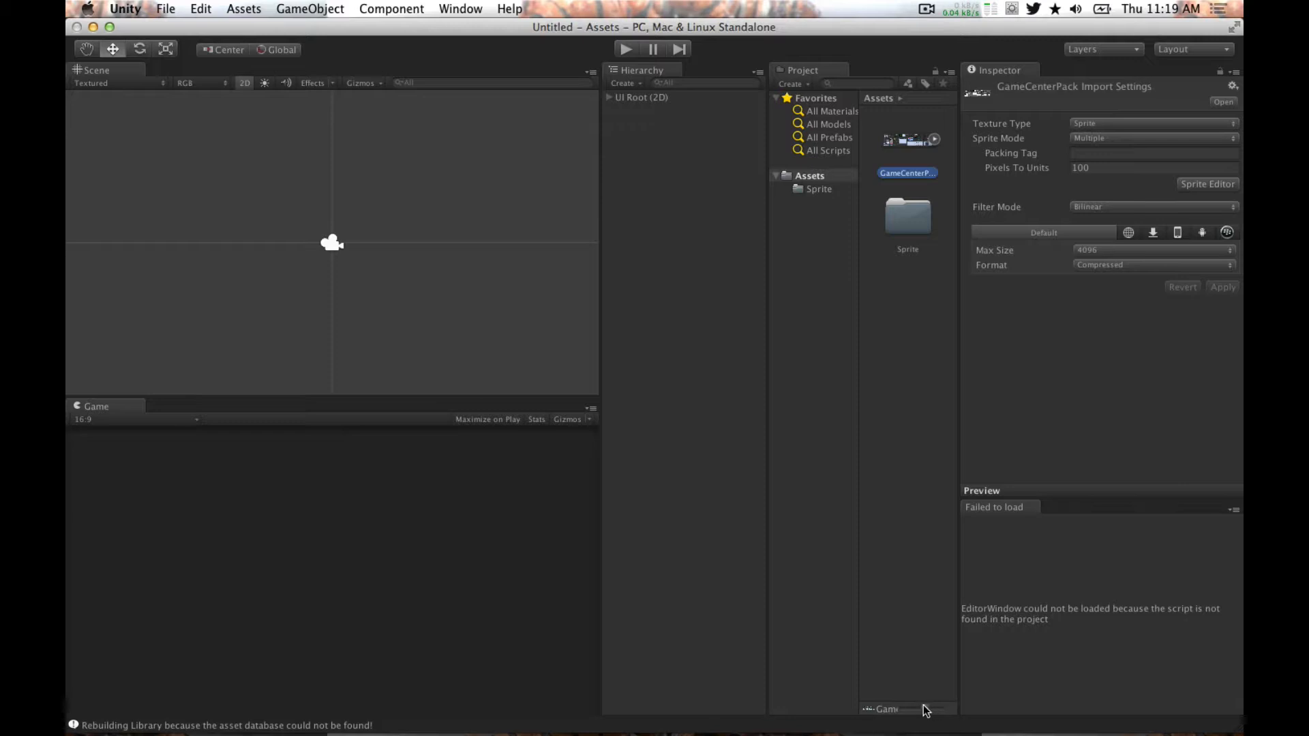
drag(924, 707, 943, 706)
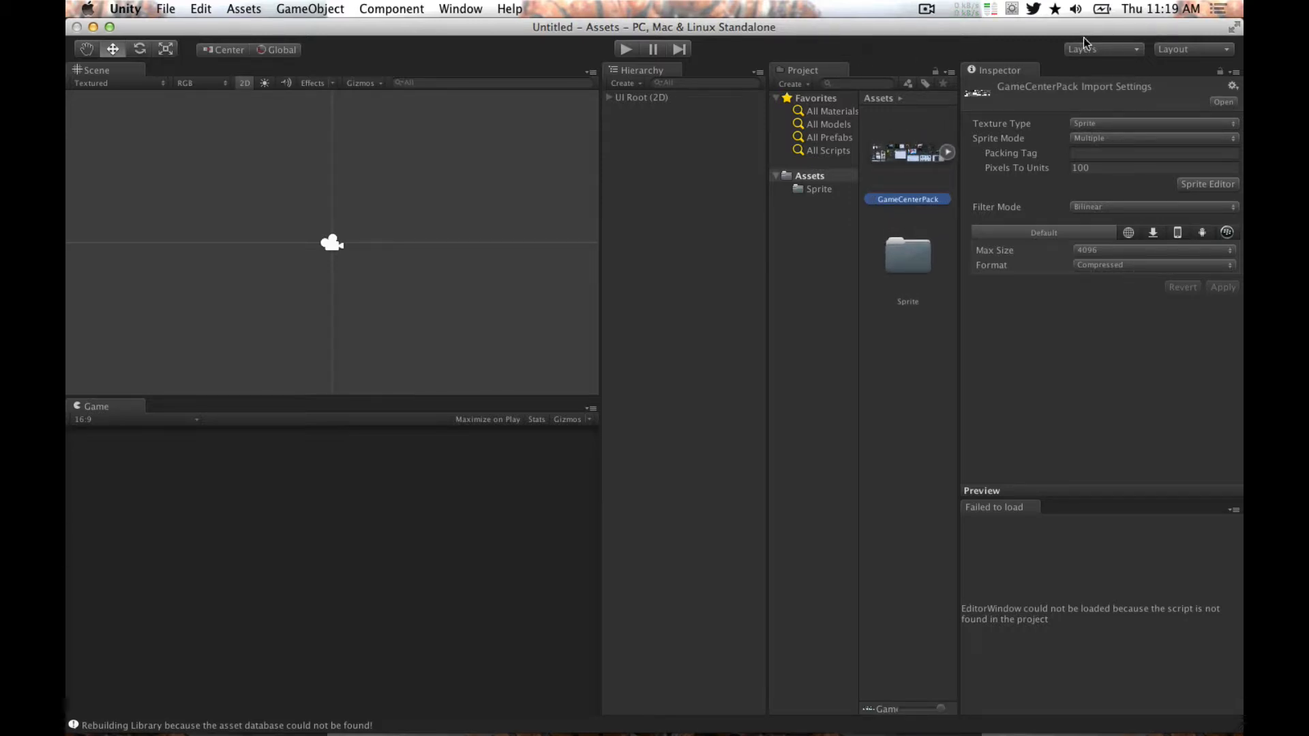
- Apply the Wide window layout, then enlarge the project browser and its asset thumbnails
click(1193, 51)
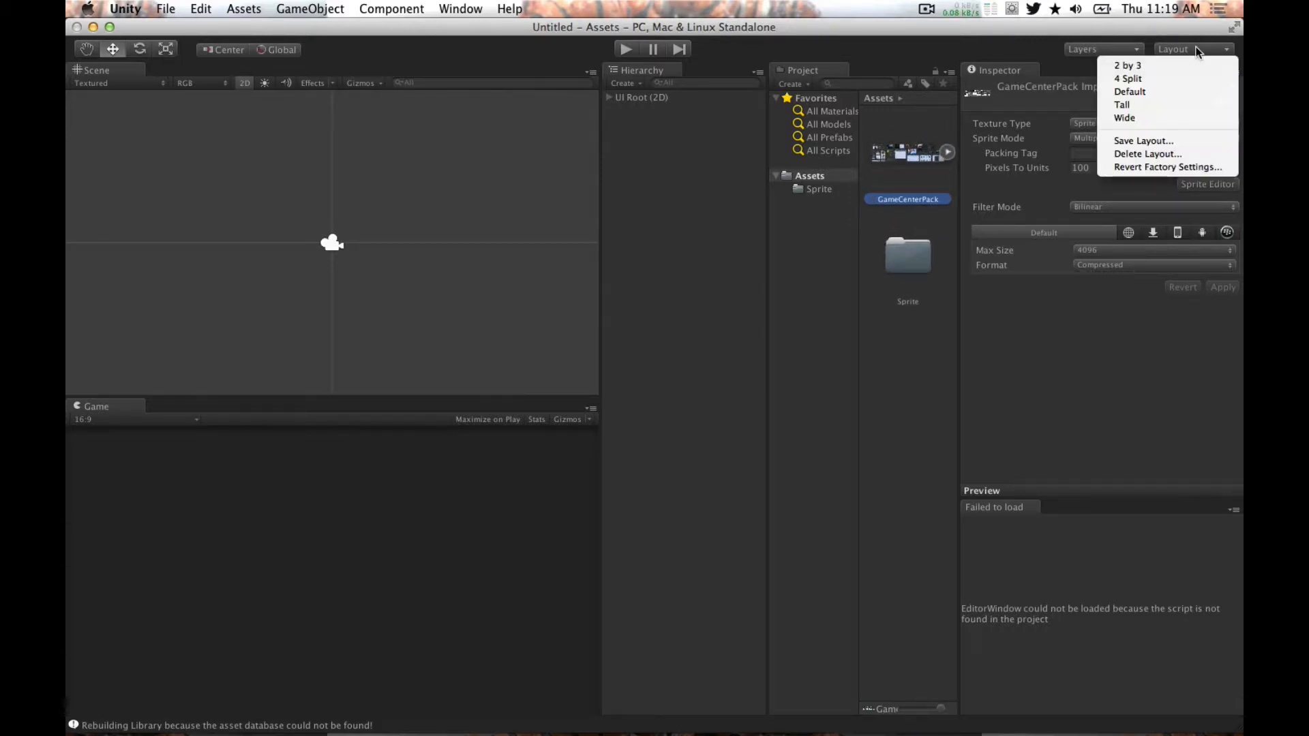
click(1177, 77)
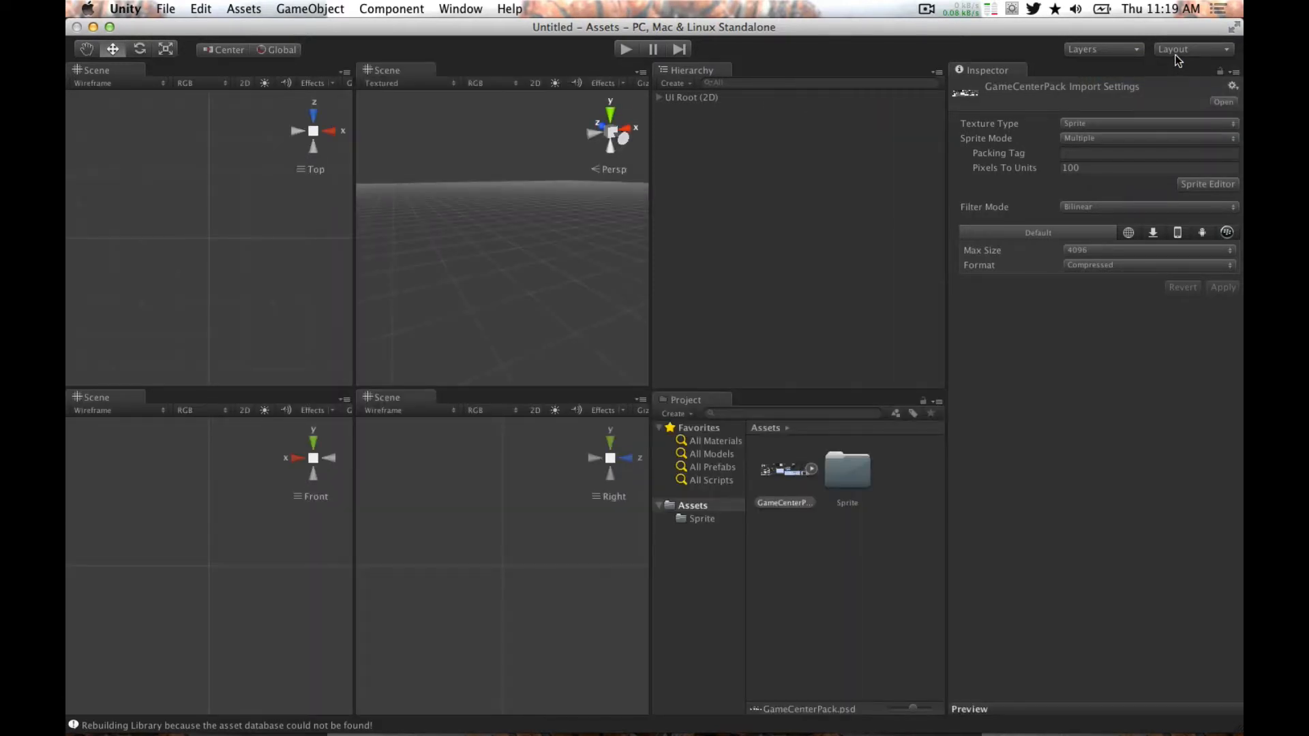
click(1176, 54)
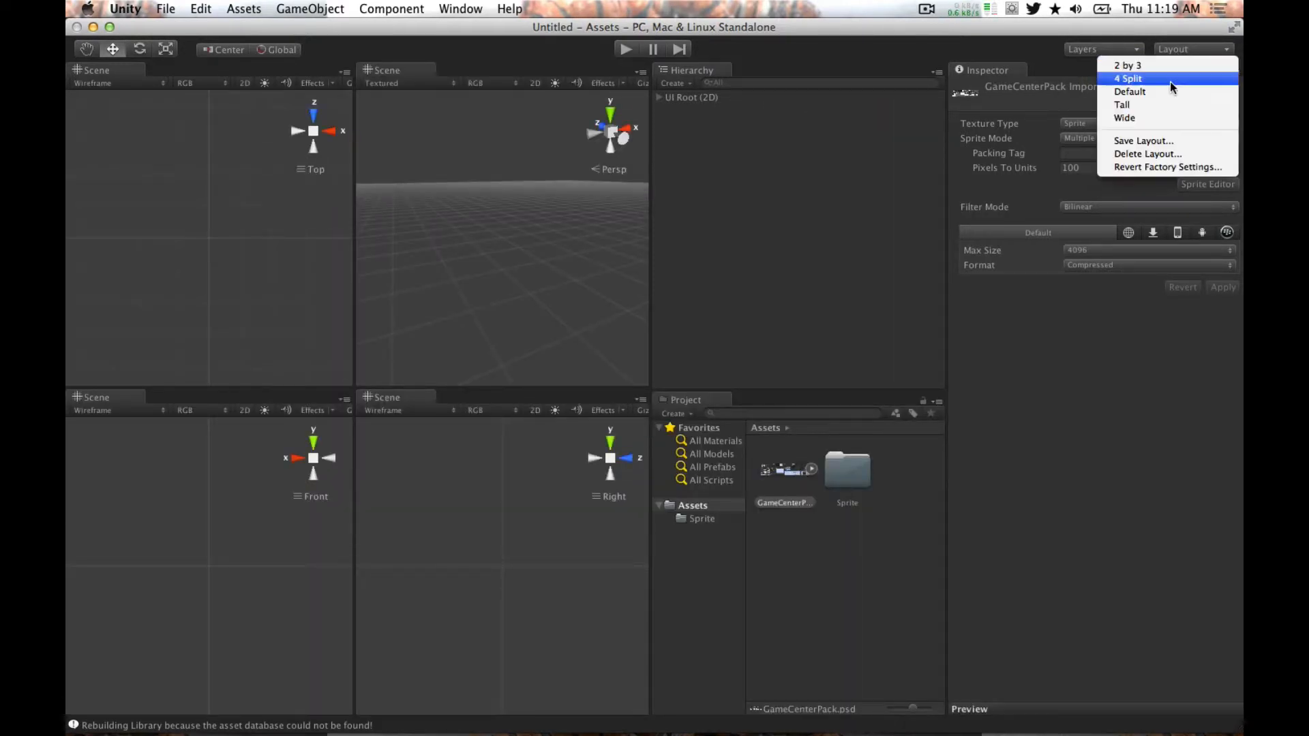
click(1164, 117)
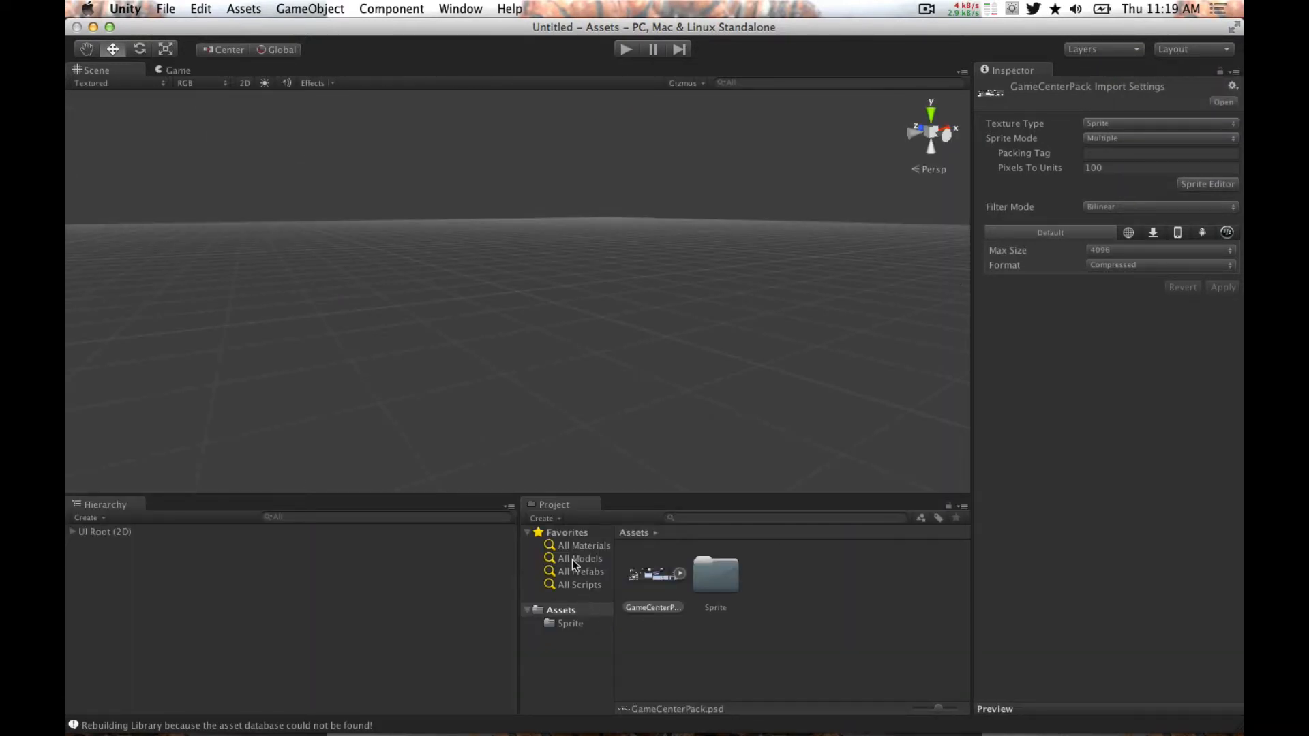
click(576, 572)
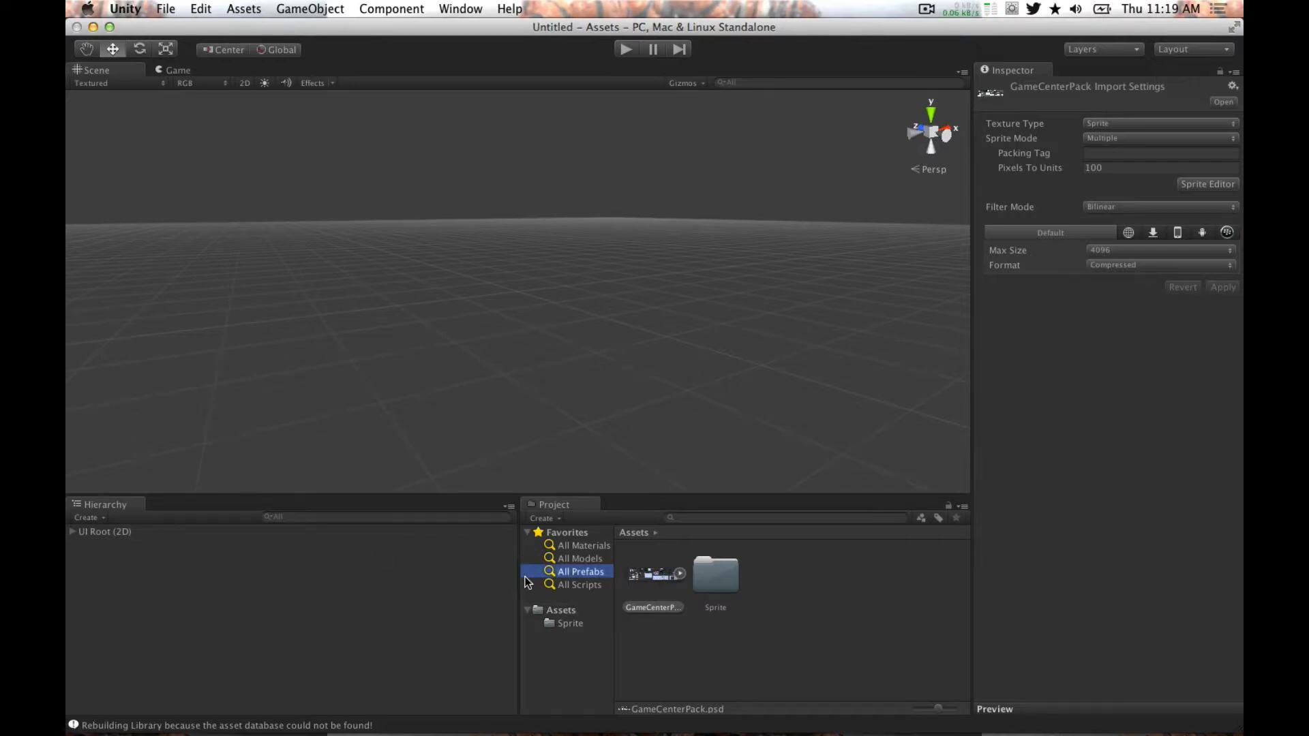
drag(521, 572, 311, 560)
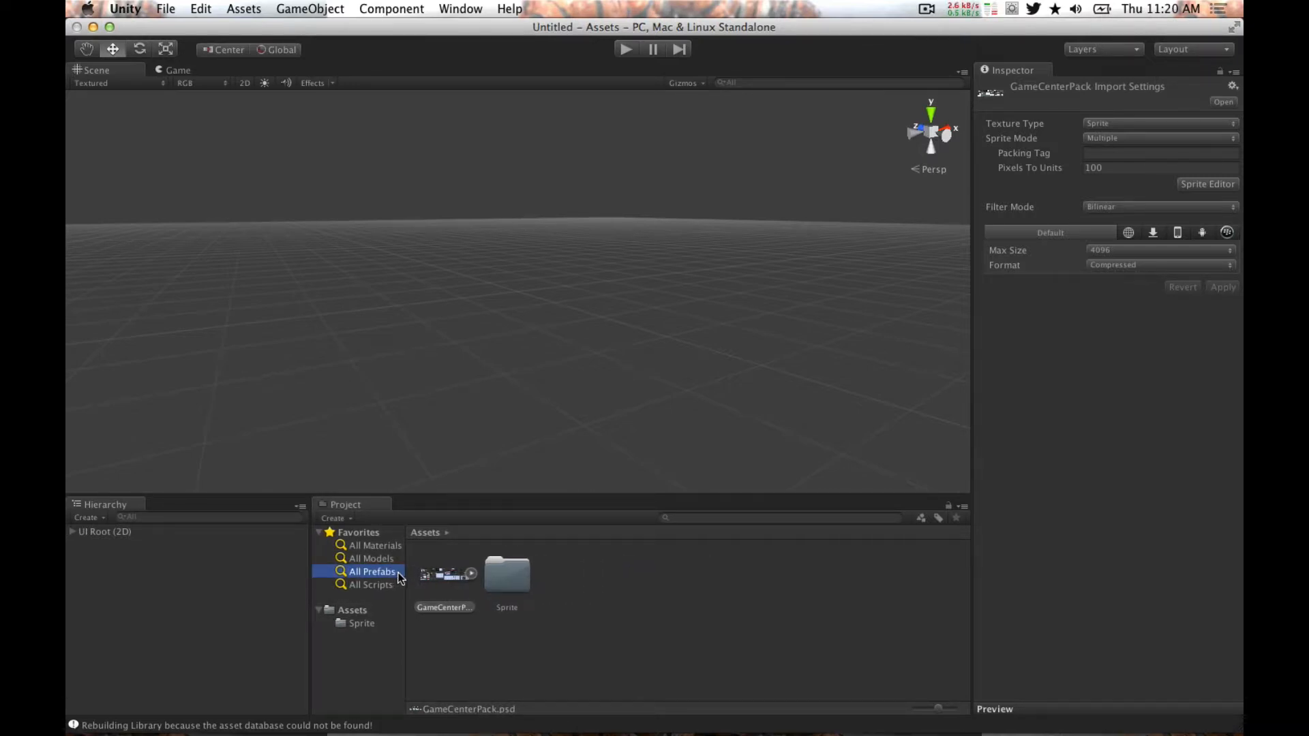
drag(929, 713, 974, 712)
- Expand GameCenterPack to examine its individual sprites, then collapse it again
click(496, 586)
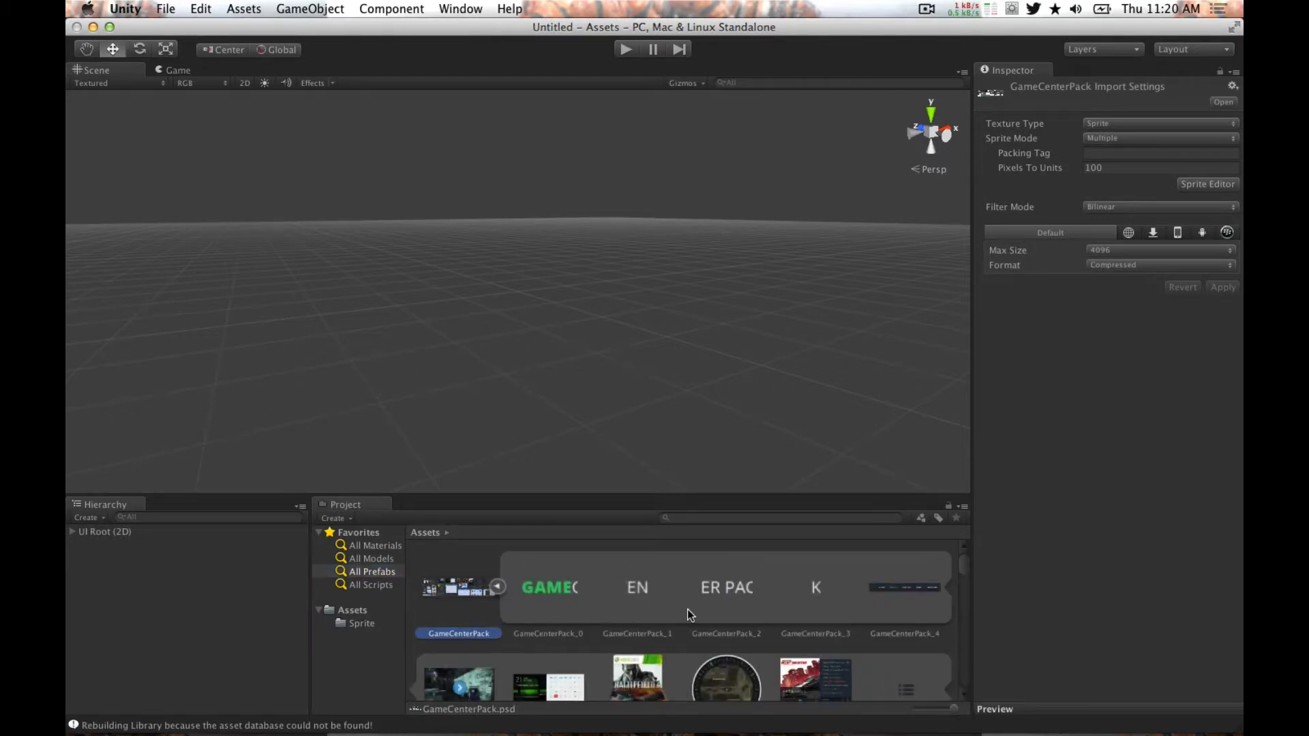
scroll(691, 613, down, 3)
scroll(692, 612, down, 2)
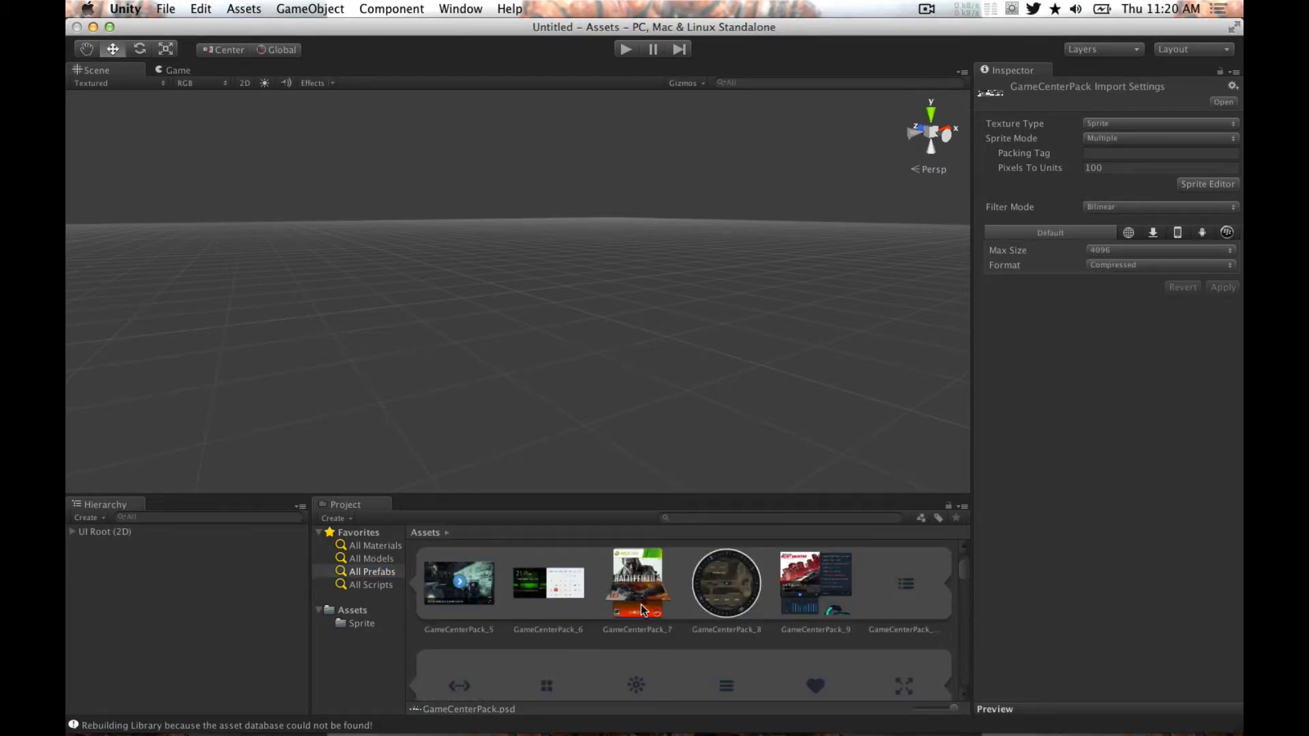
scroll(628, 613, down, 2)
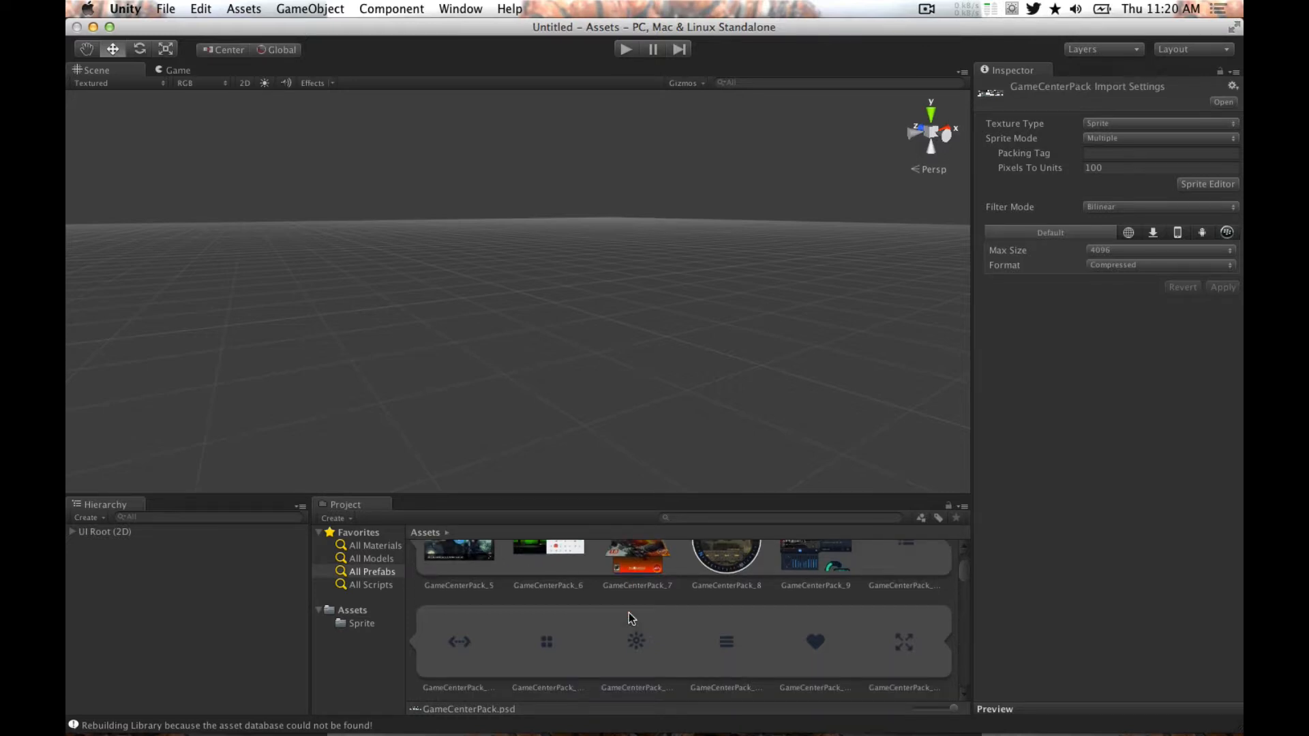
scroll(629, 612, down, 5)
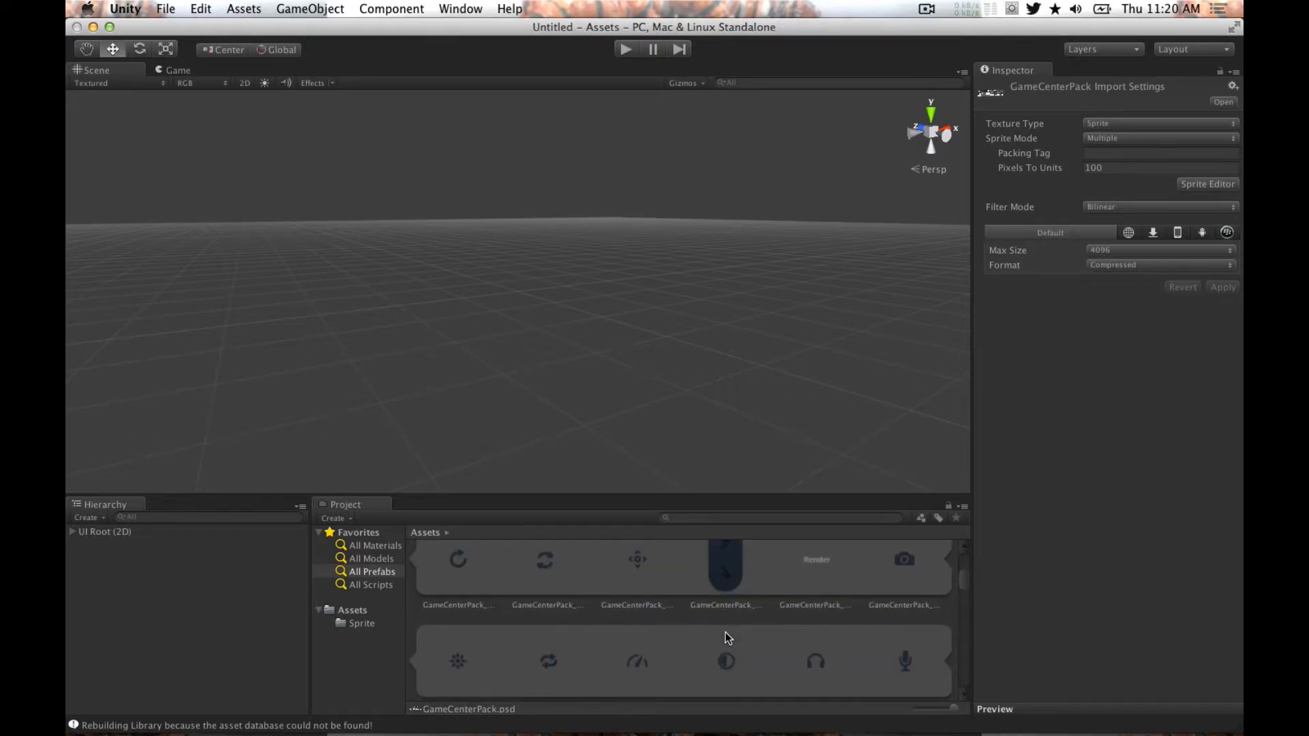
scroll(726, 638, up, 8)
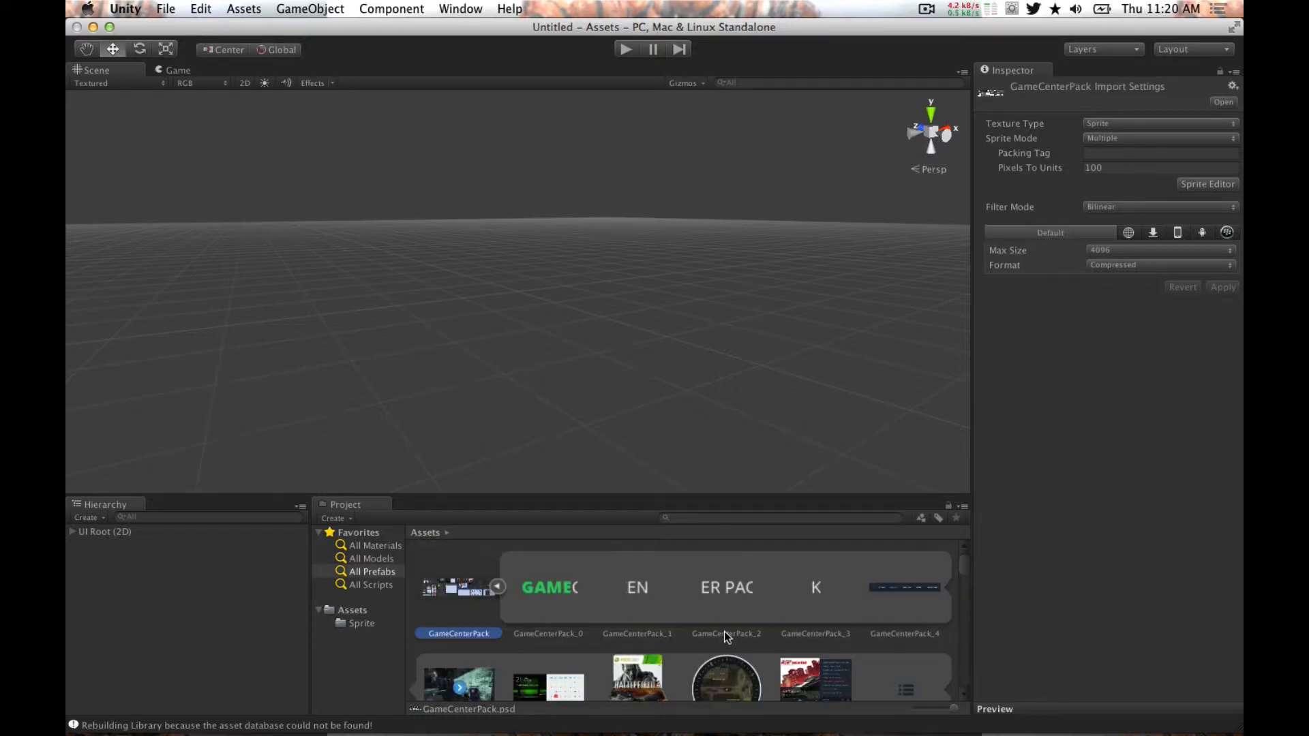
click(497, 586)
- Open the Sprite folder and set simpleui_tutorial's texture type to Sprite with sprite mode Multiple
double_click(546, 592)
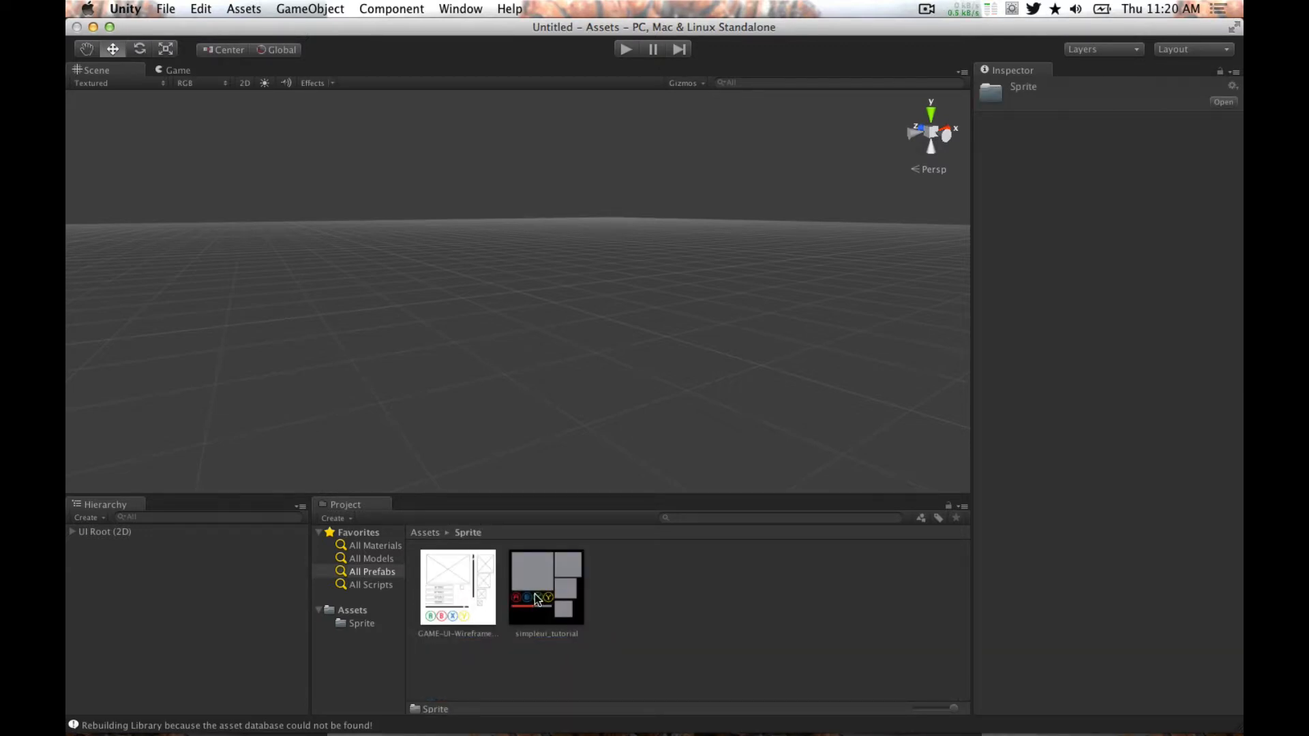
click(542, 600)
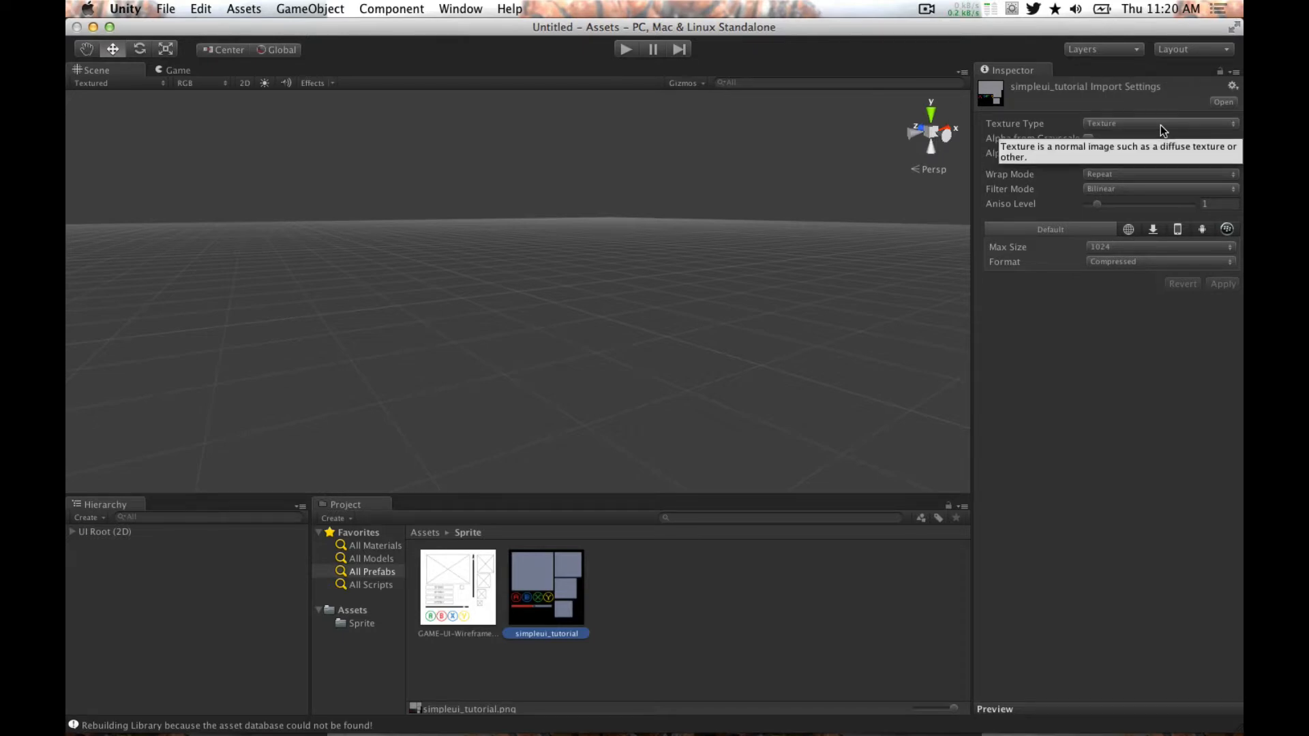
click(1116, 124)
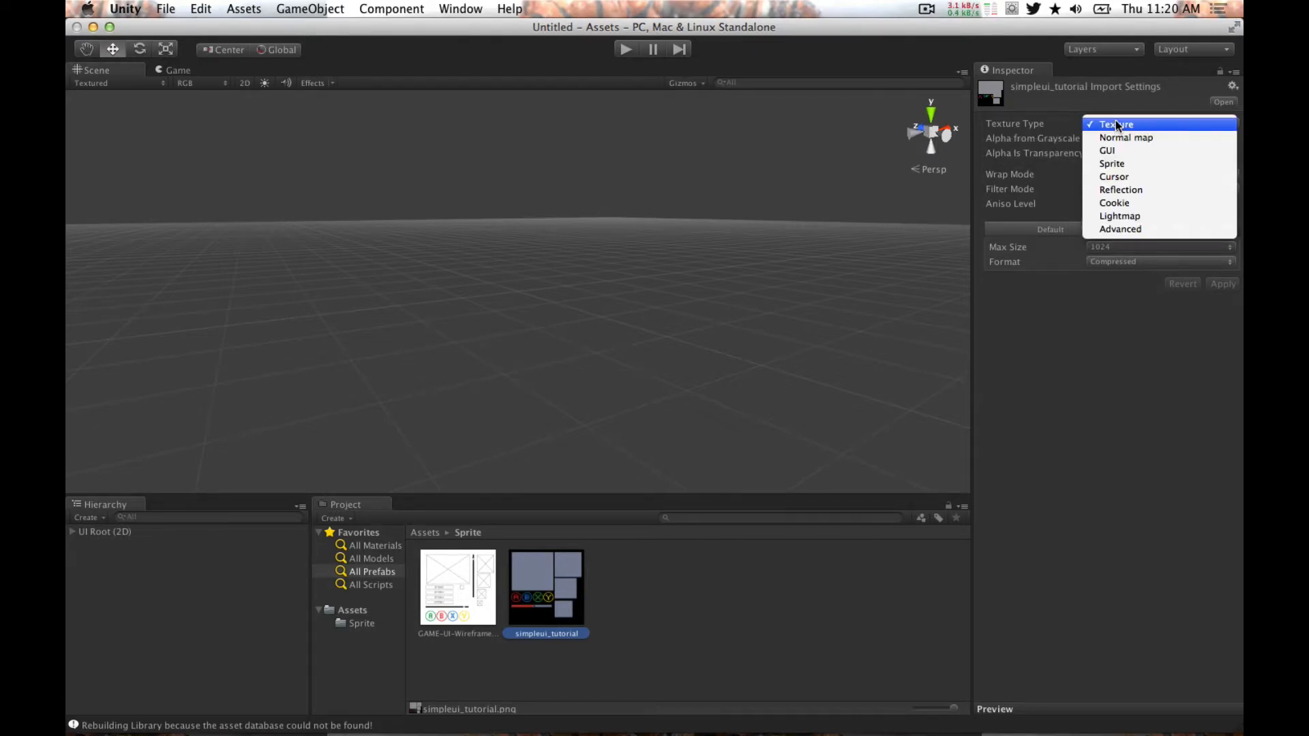
click(1137, 167)
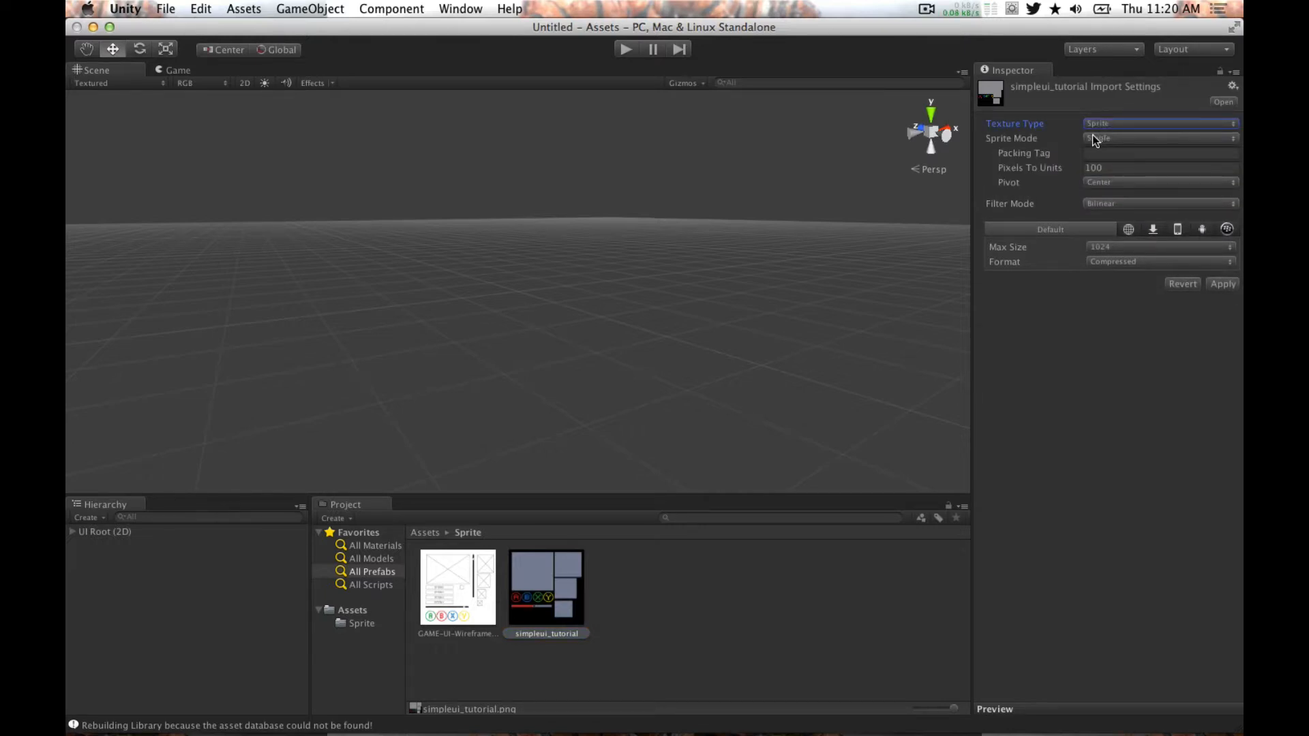
click(1094, 140)
click(1103, 152)
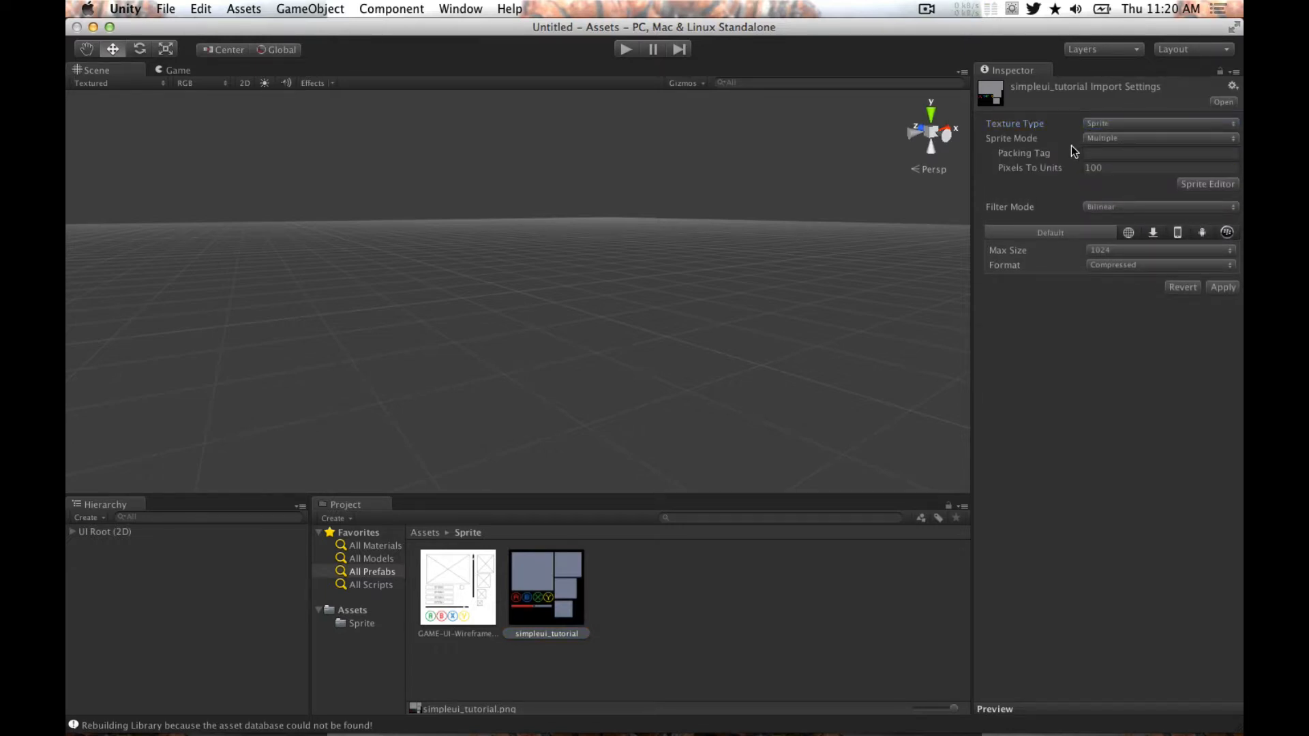
- Set the simpleui_tutorial sprite's Pixels To Units to 50
click(1100, 170)
key(BackSpace)
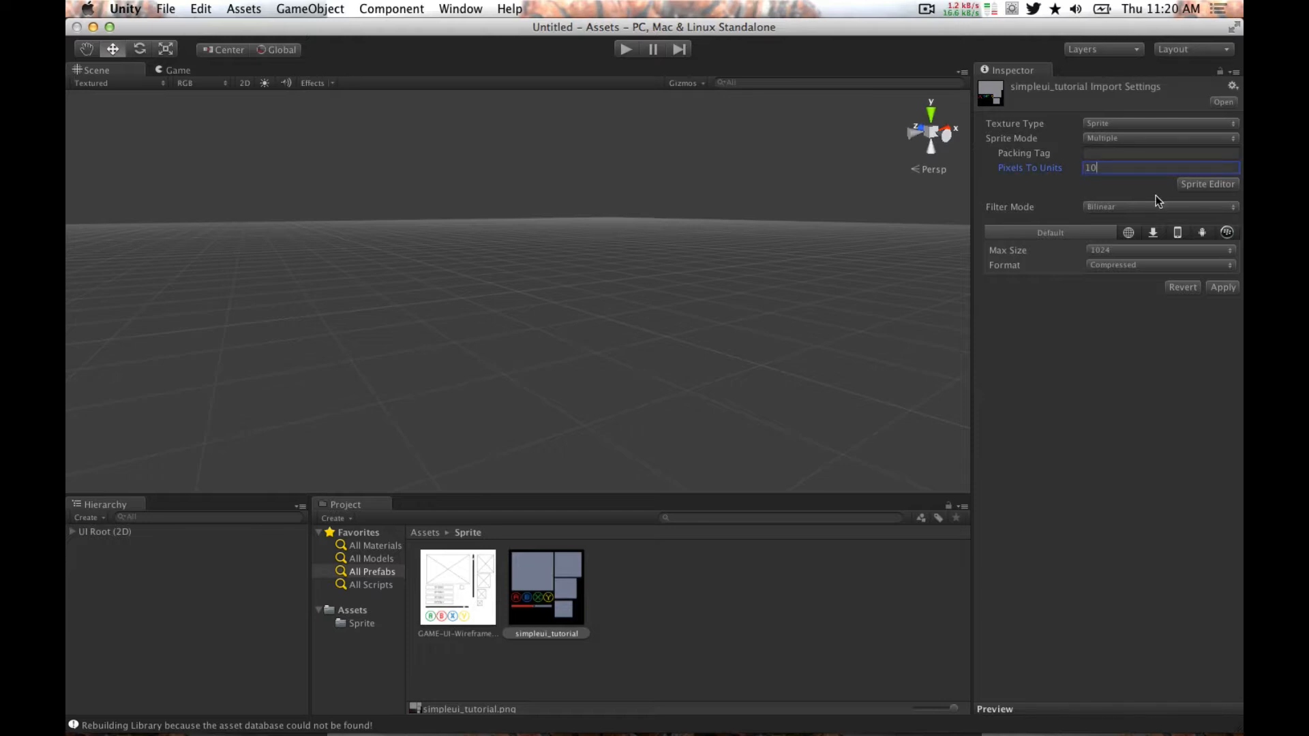
key(BackSpace)
key(BackSpace)
text(50)
- Set the texture's max size to 4096 and its format to Truecolor, and apply the import settings
click(1168, 251)
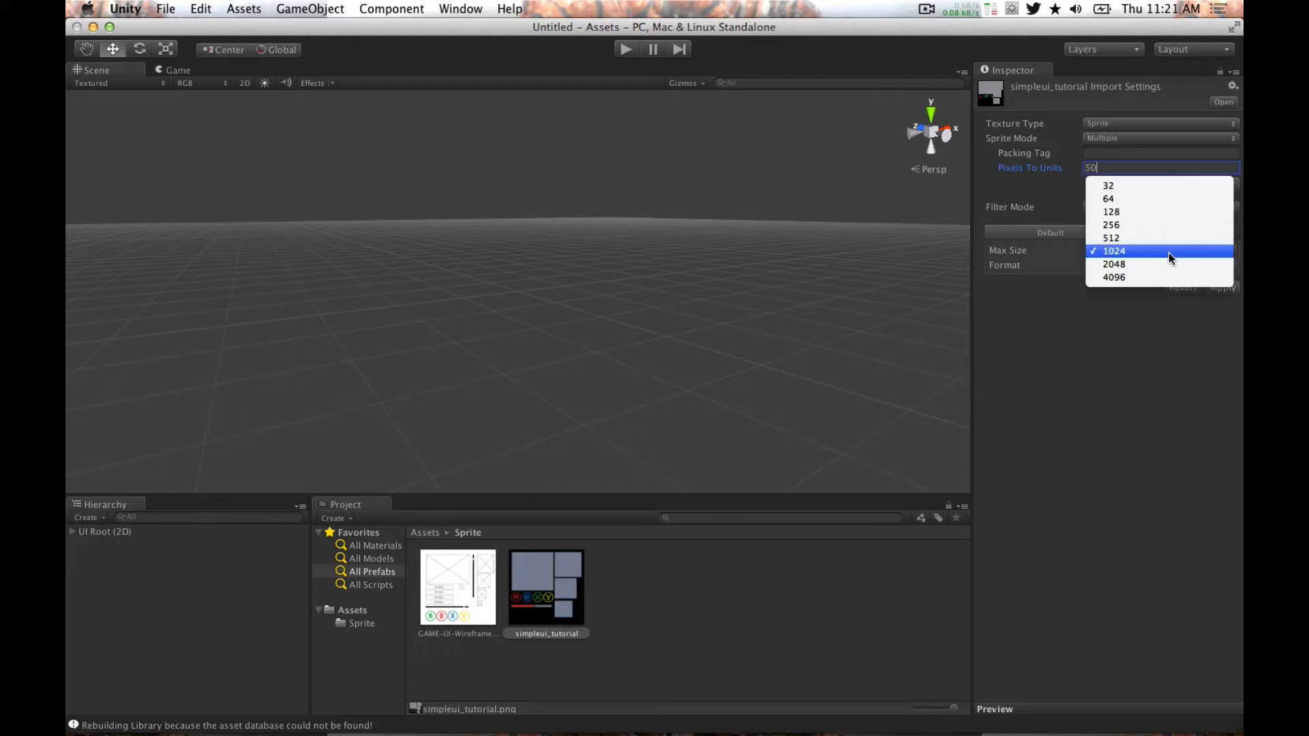
click(1161, 277)
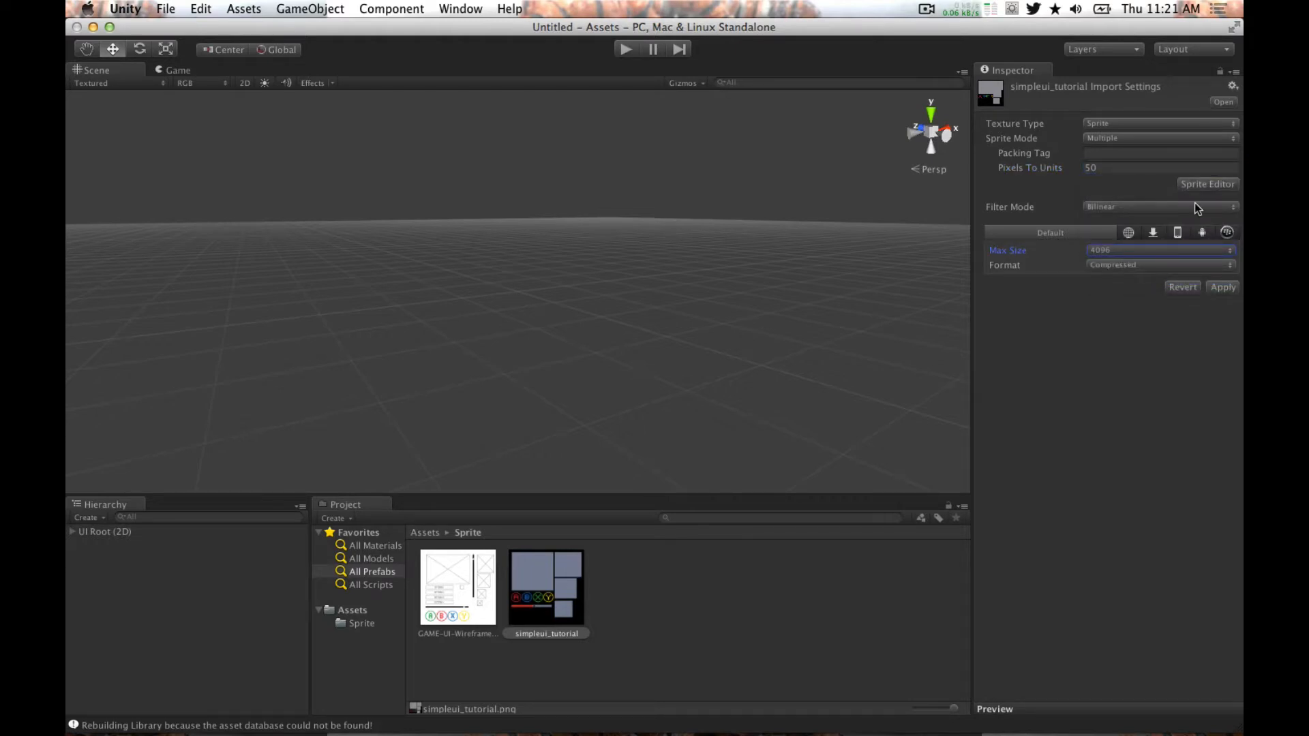
click(1165, 264)
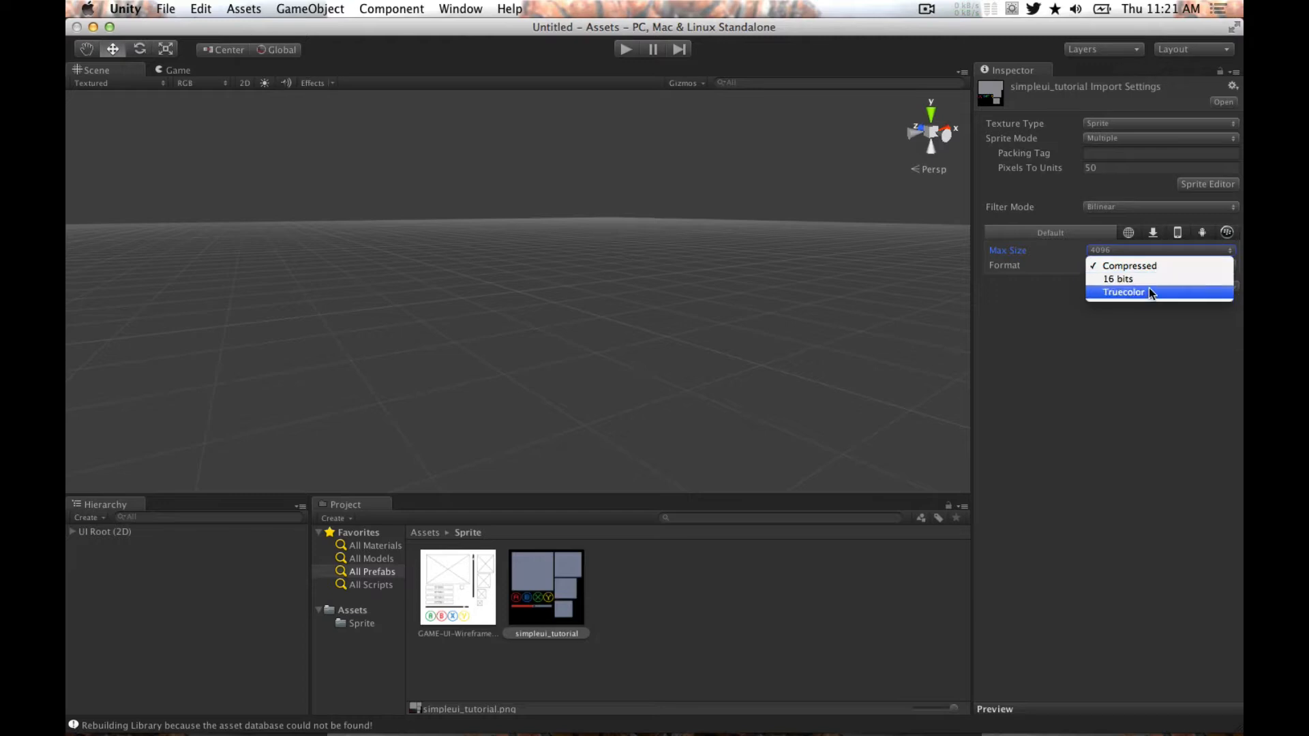
click(1148, 292)
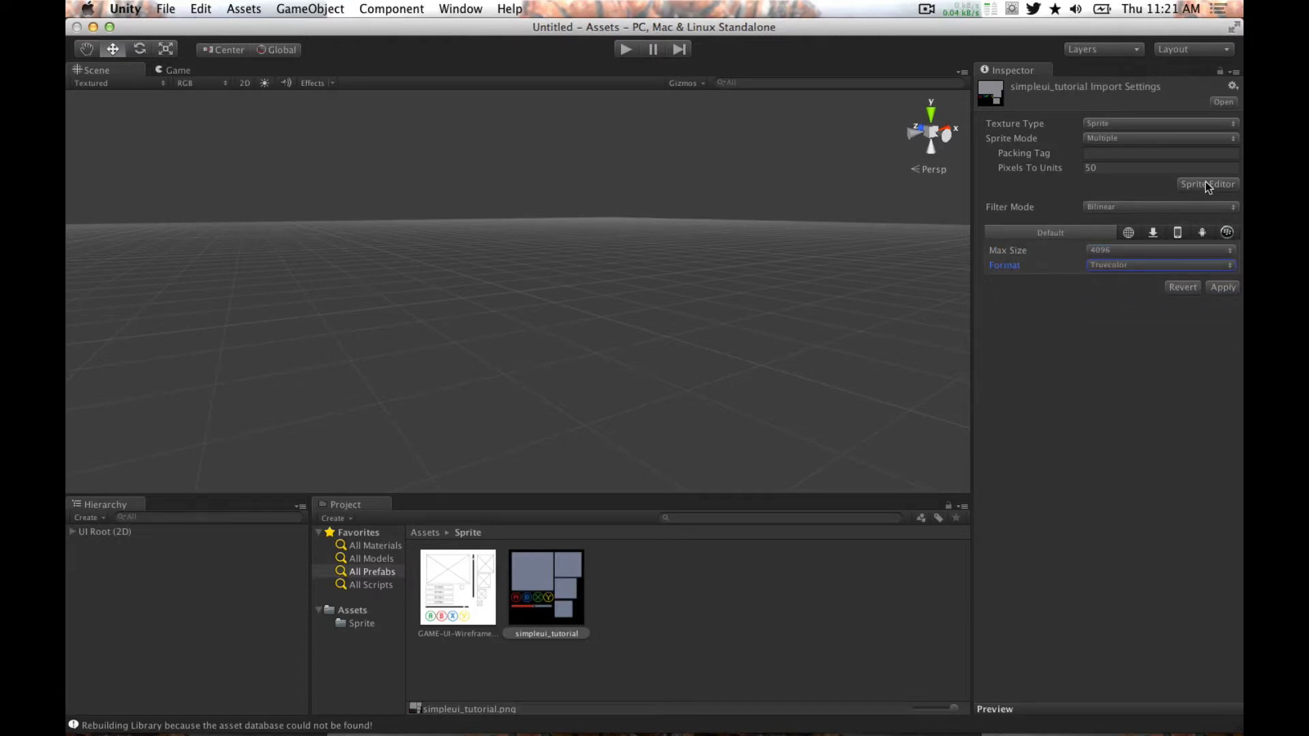
click(1224, 287)
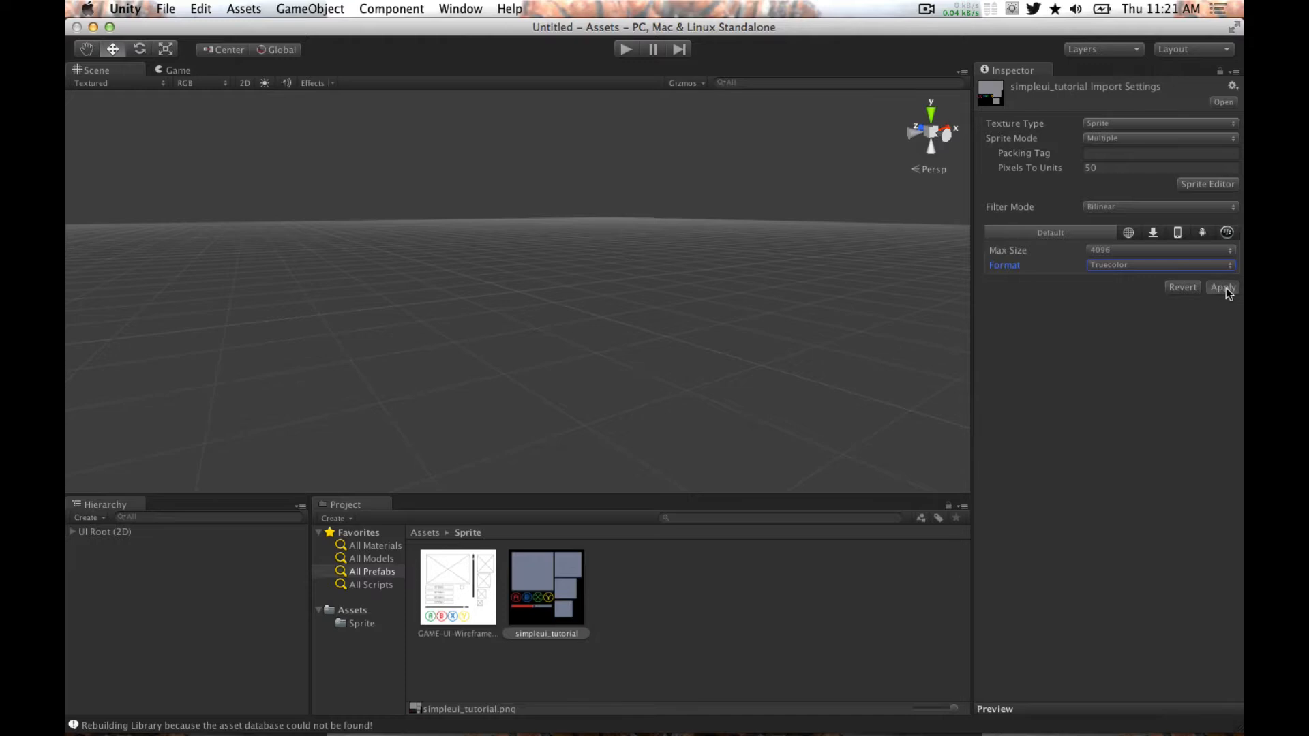
- Open the Sprite Editor for simpleui_tutorial, slice the sheet with the Automatic type and inspect the slices around the letter buttons
click(1193, 183)
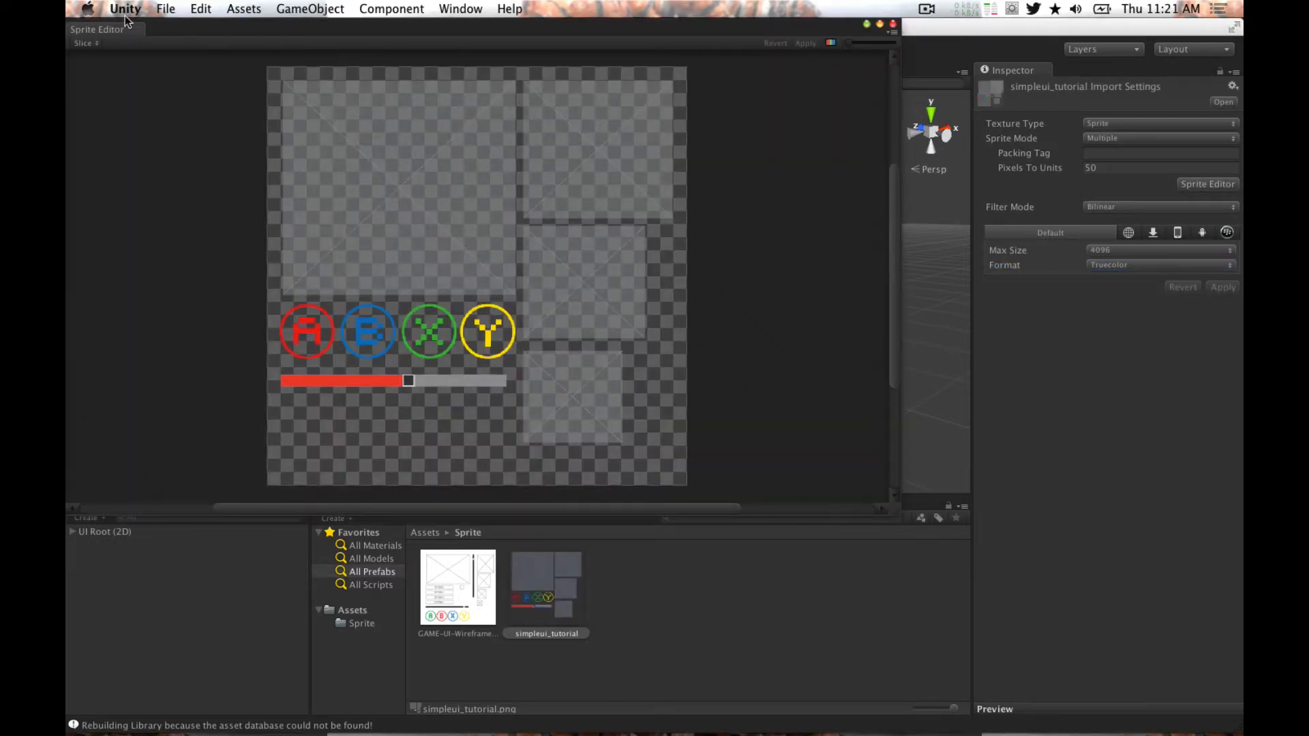
click(98, 44)
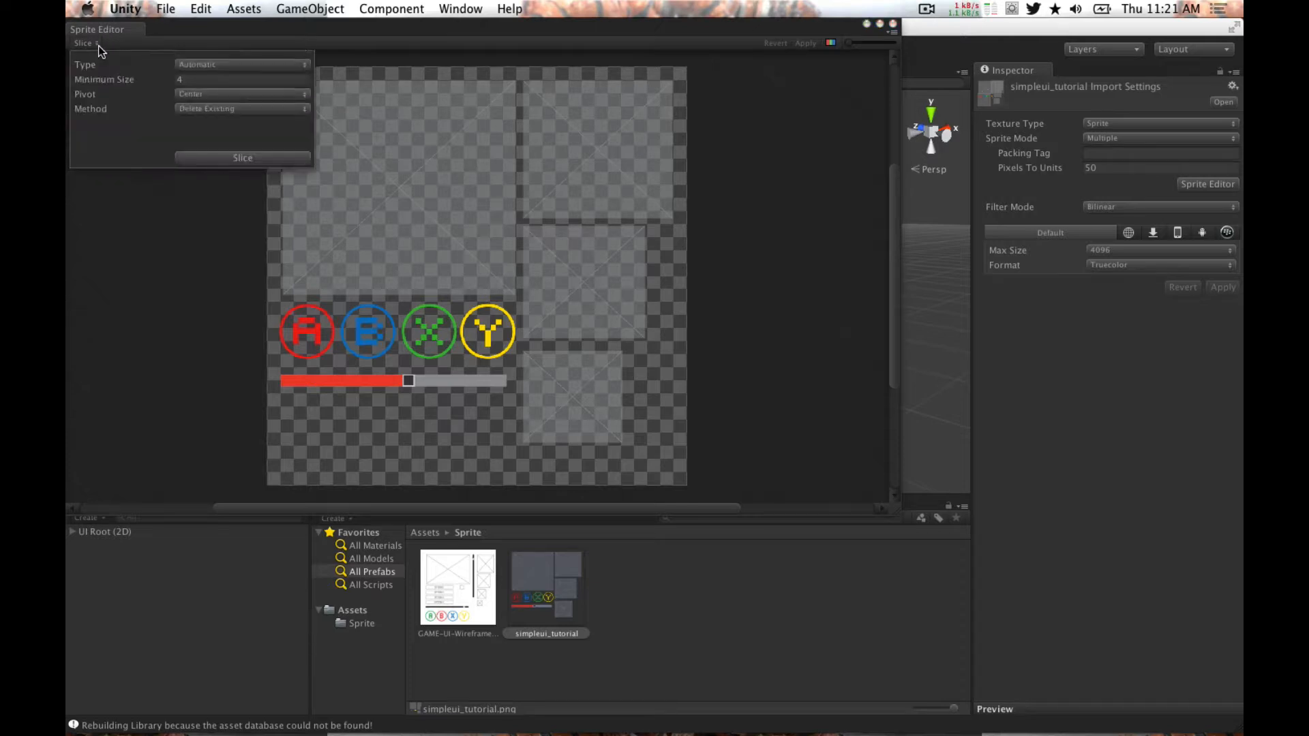
click(190, 79)
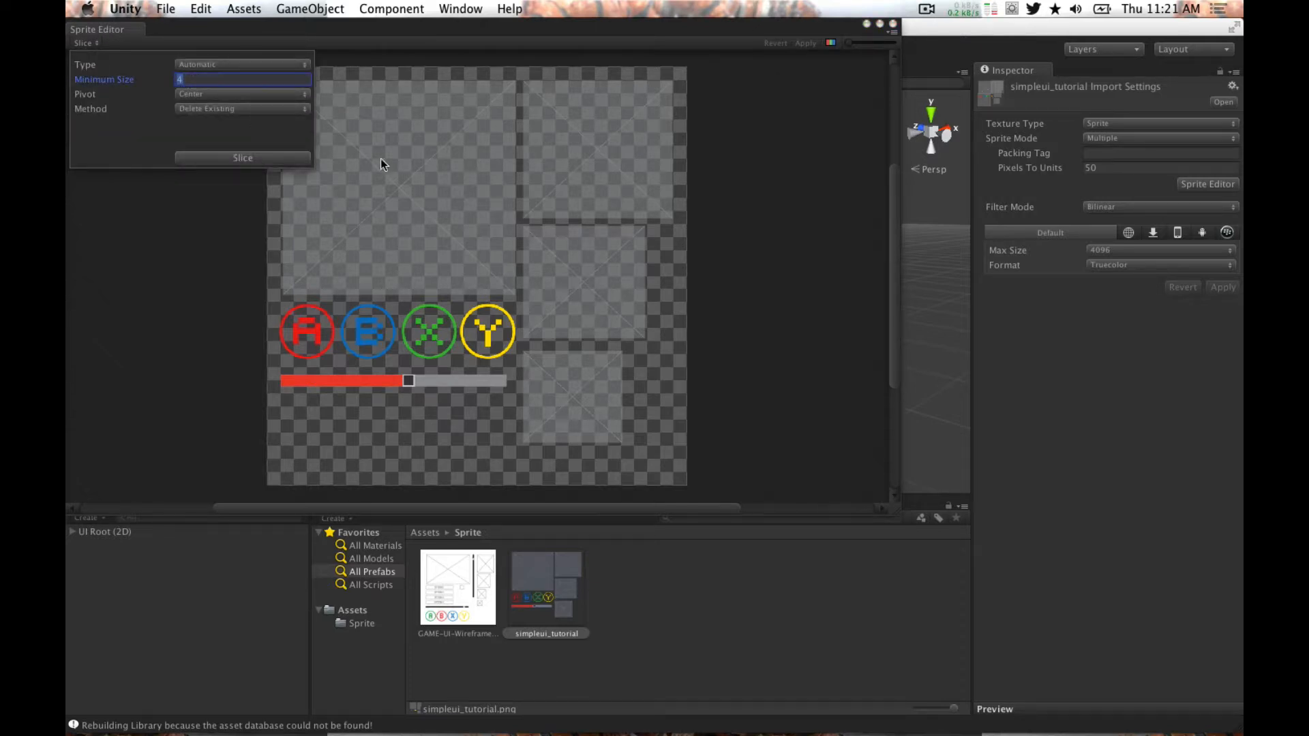
click(217, 64)
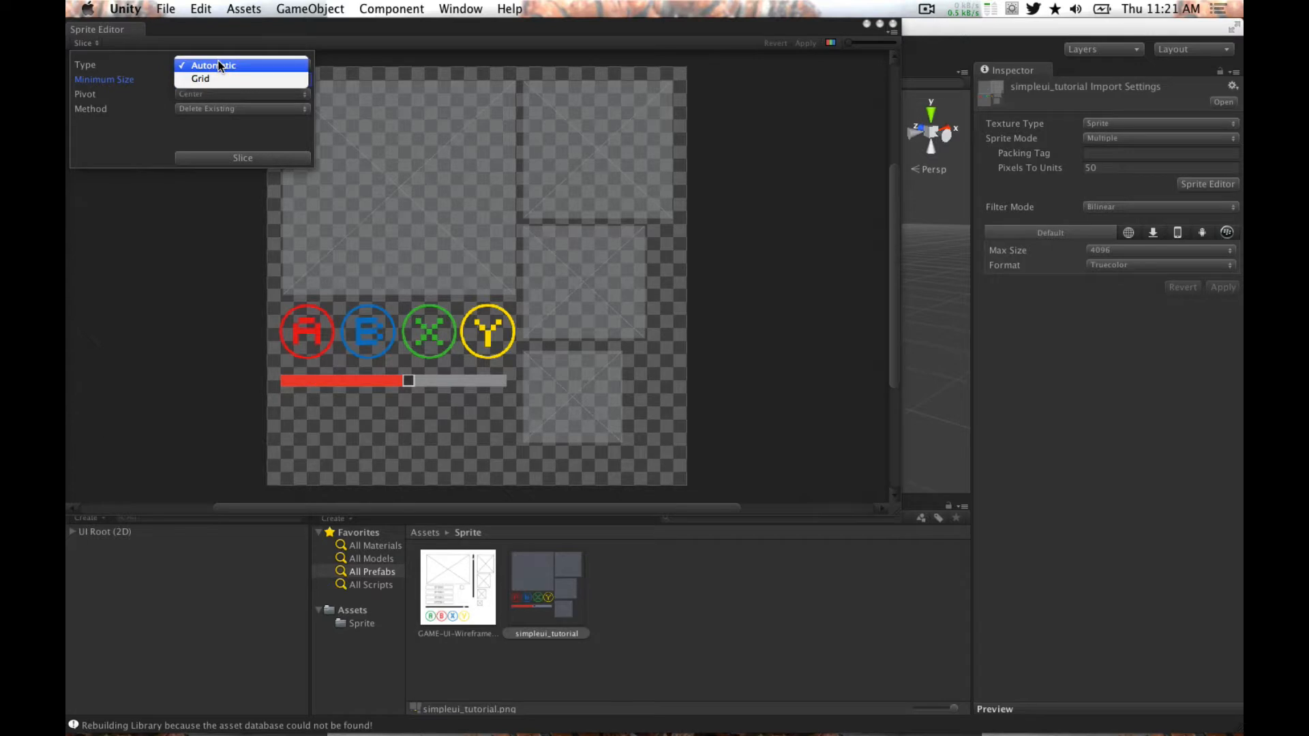
click(218, 65)
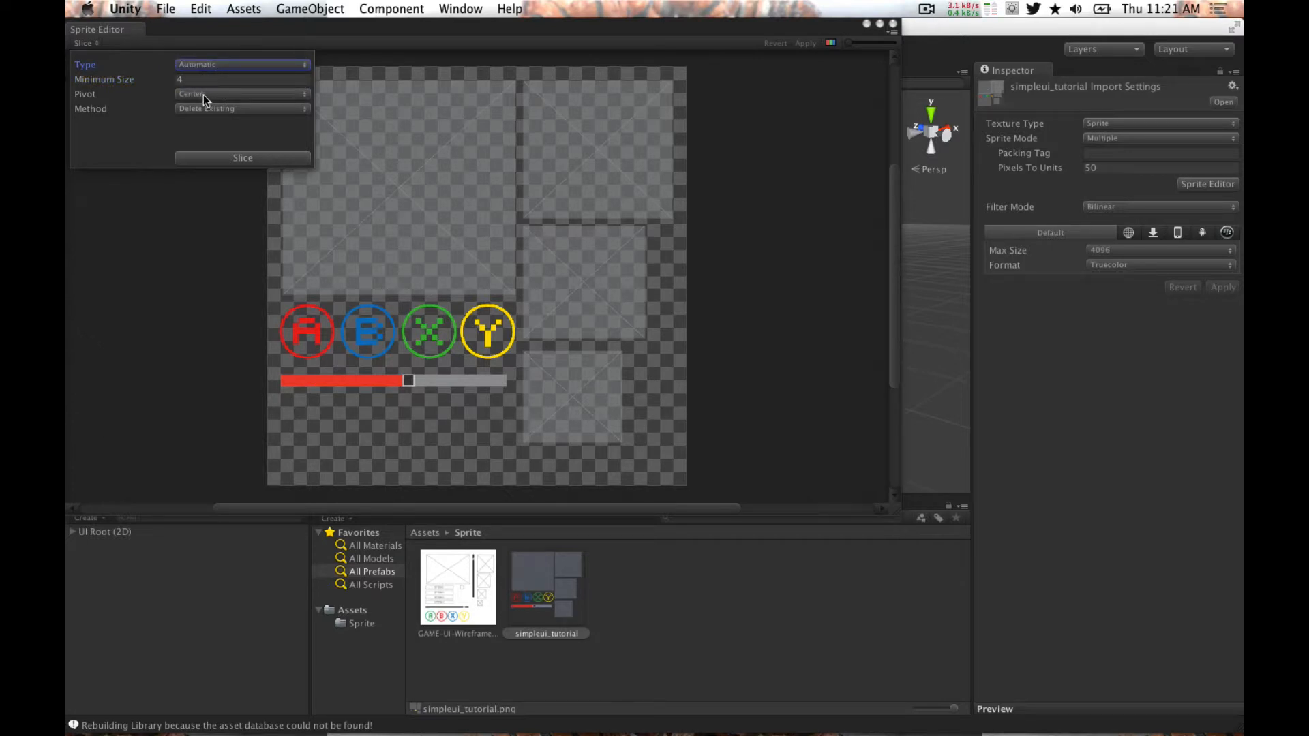
click(219, 156)
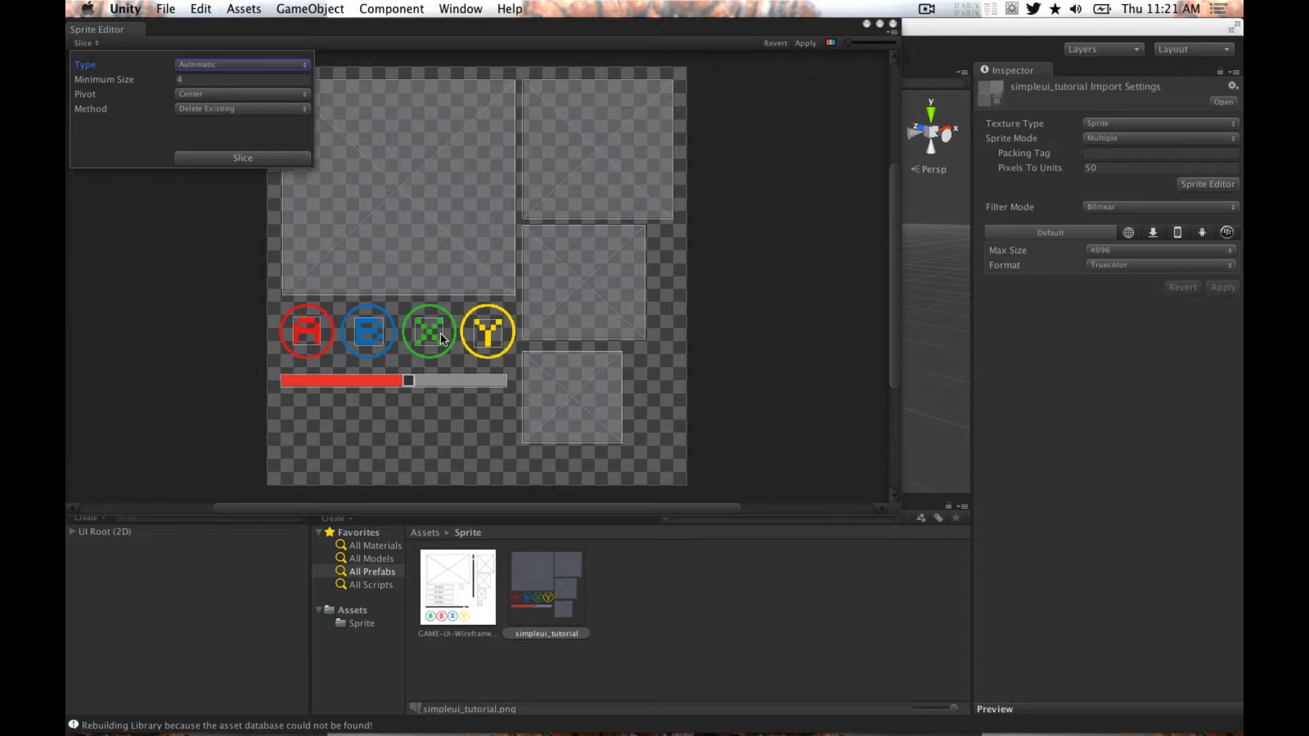
scroll(428, 344, up, 2)
scroll(428, 345, up, 3)
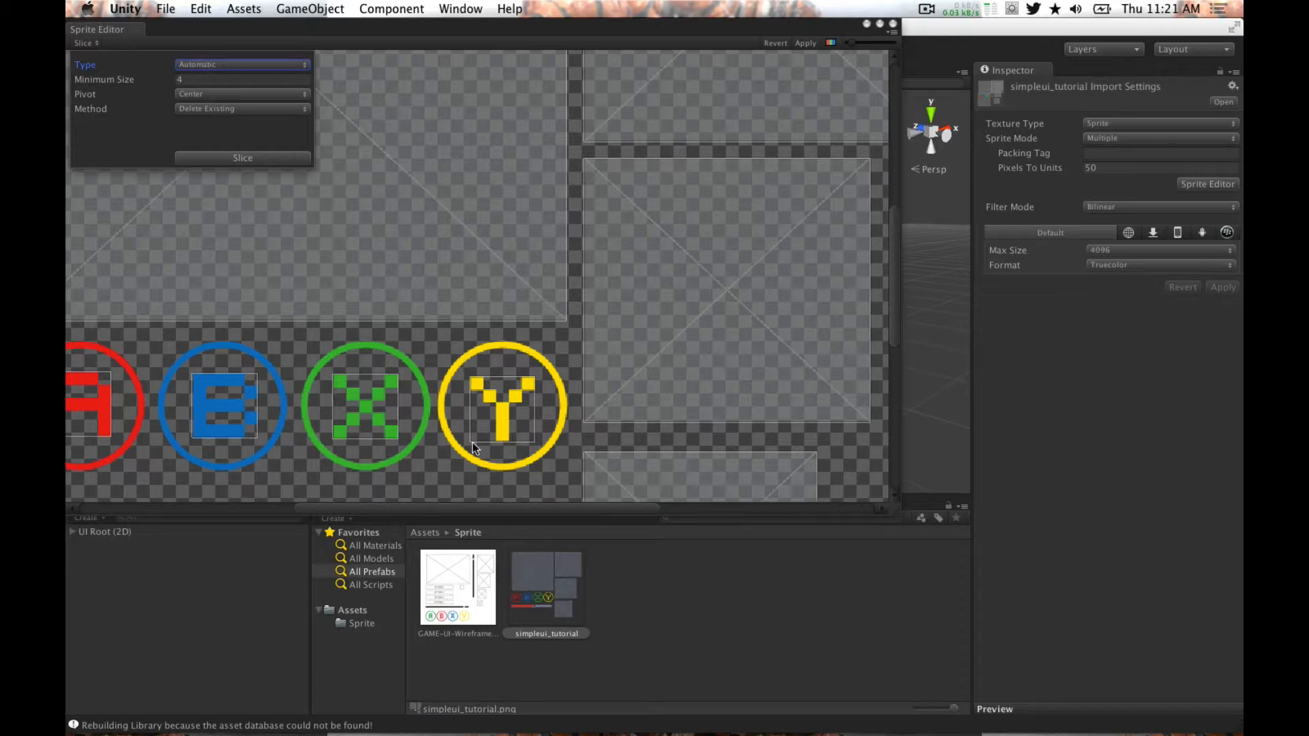
- Slice the sheet with the Grid type at a pixel size of 64 by 64
click(208, 64)
click(208, 79)
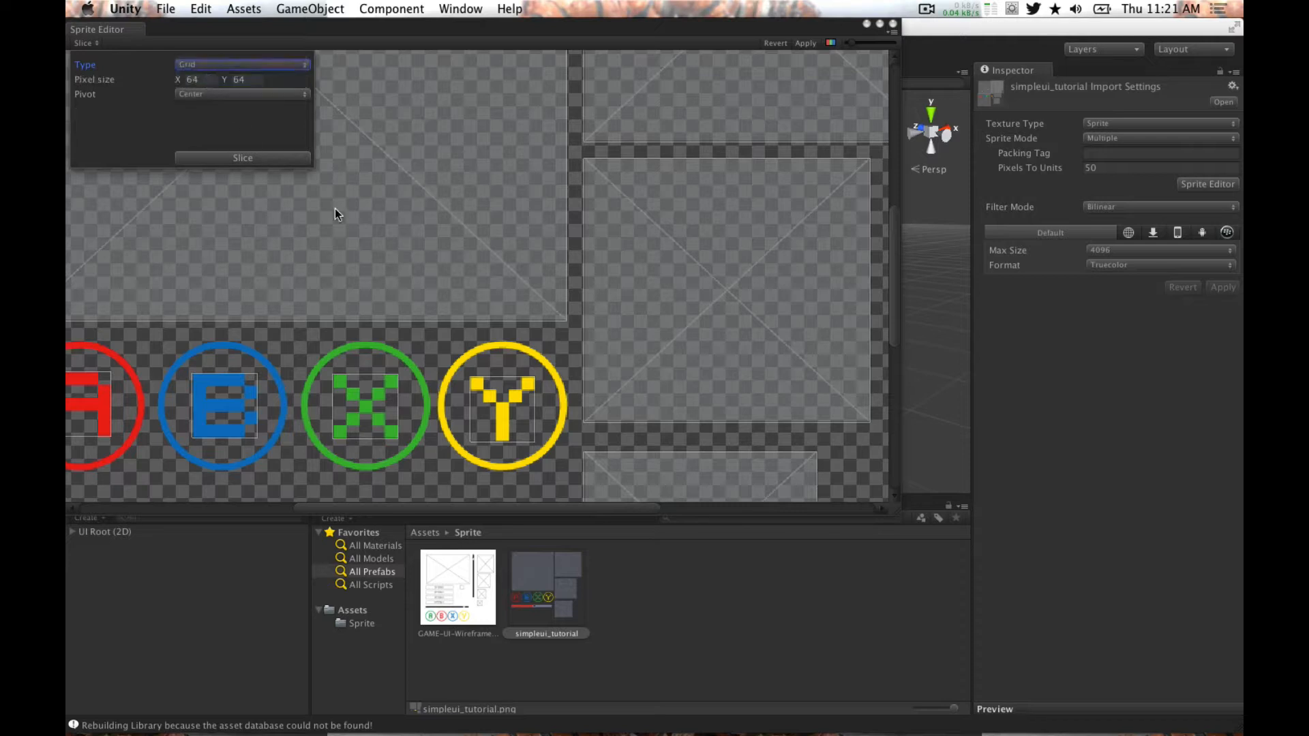
click(255, 154)
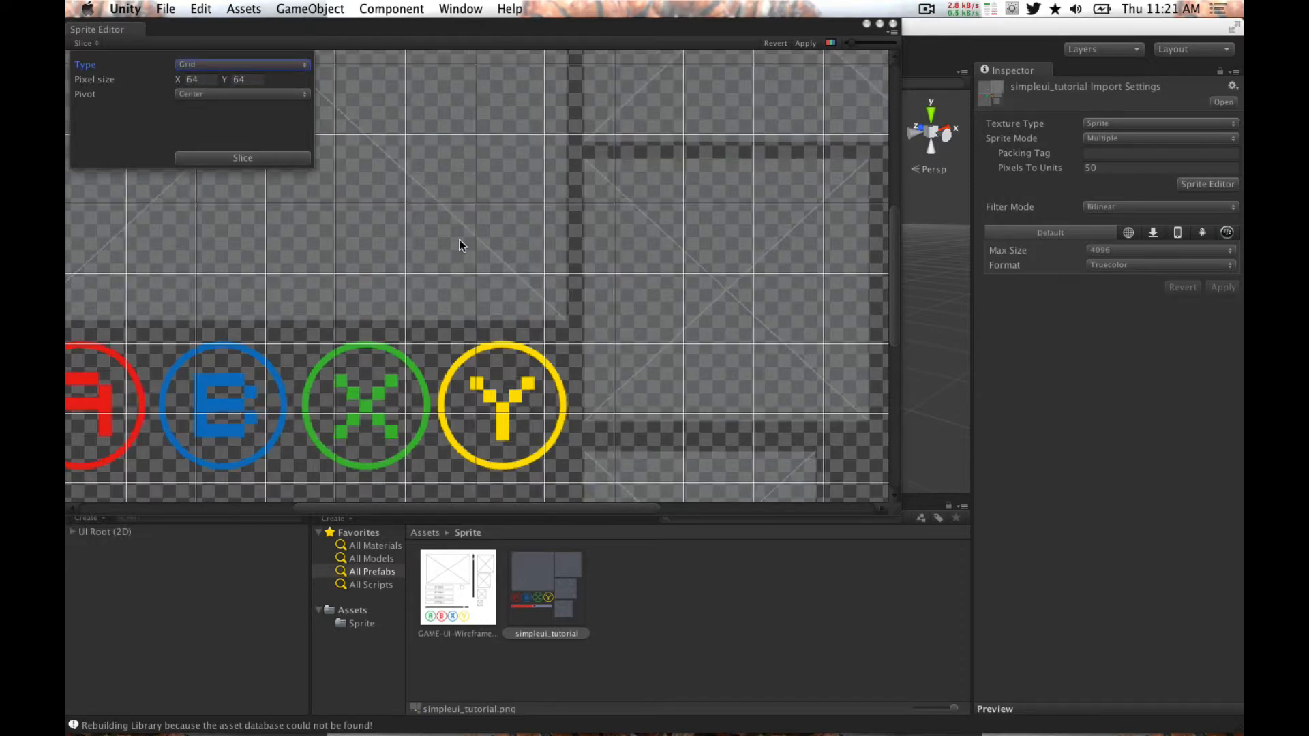
scroll(459, 240, down, 5)
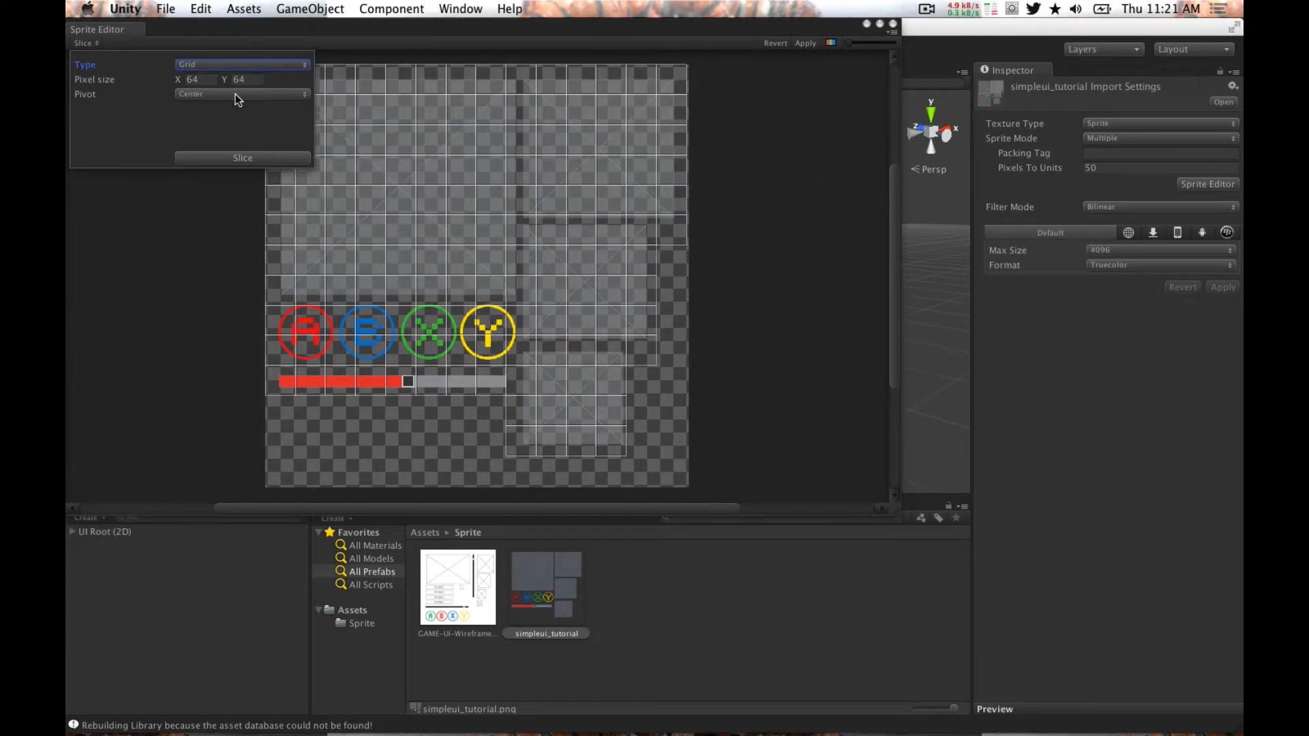
- Reslice the sheet with the Automatic type and a minimum size of 9, then apply the slices and close the Sprite Editor
click(212, 66)
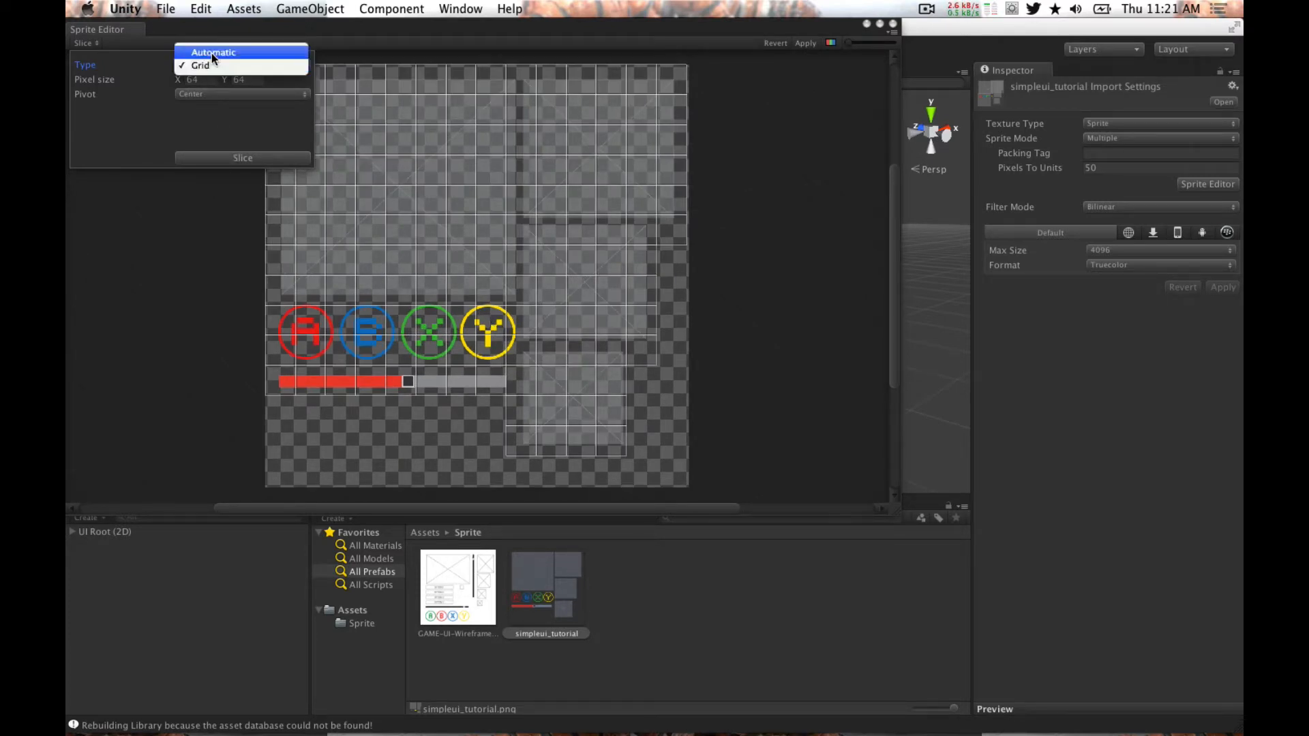
click(212, 54)
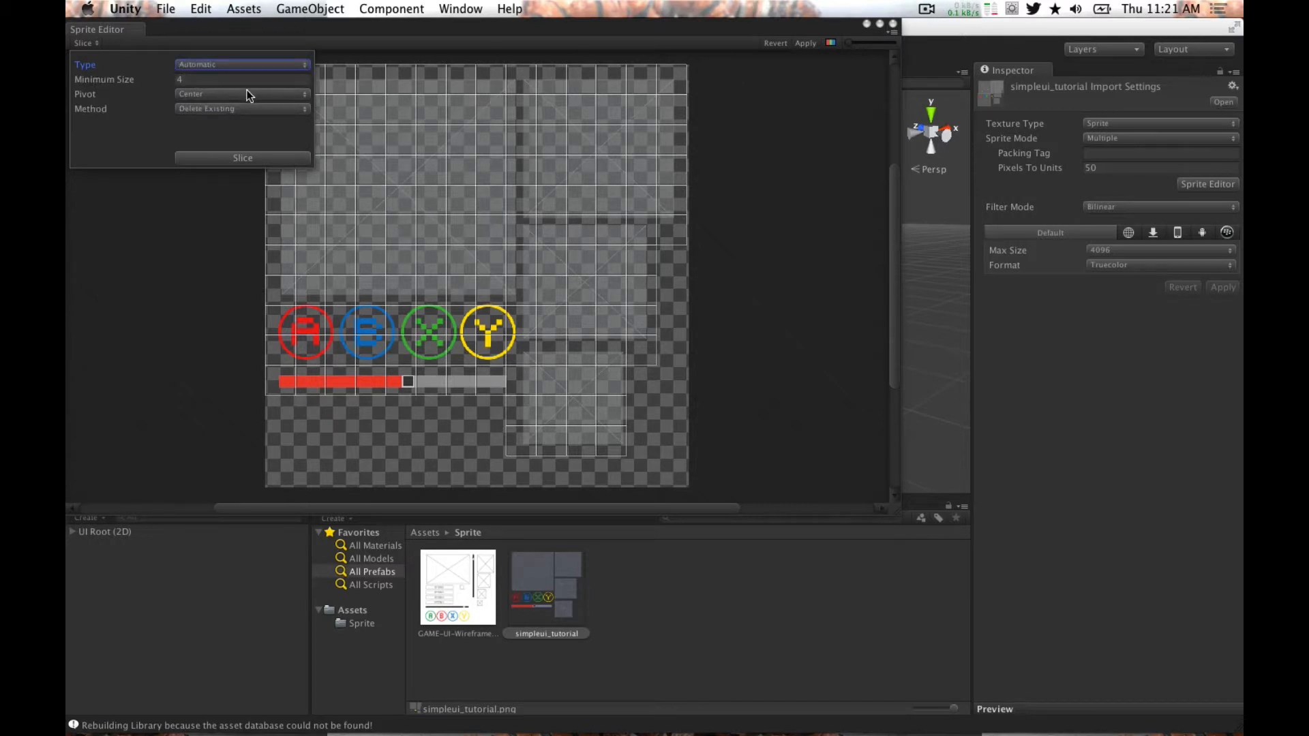
click(204, 78)
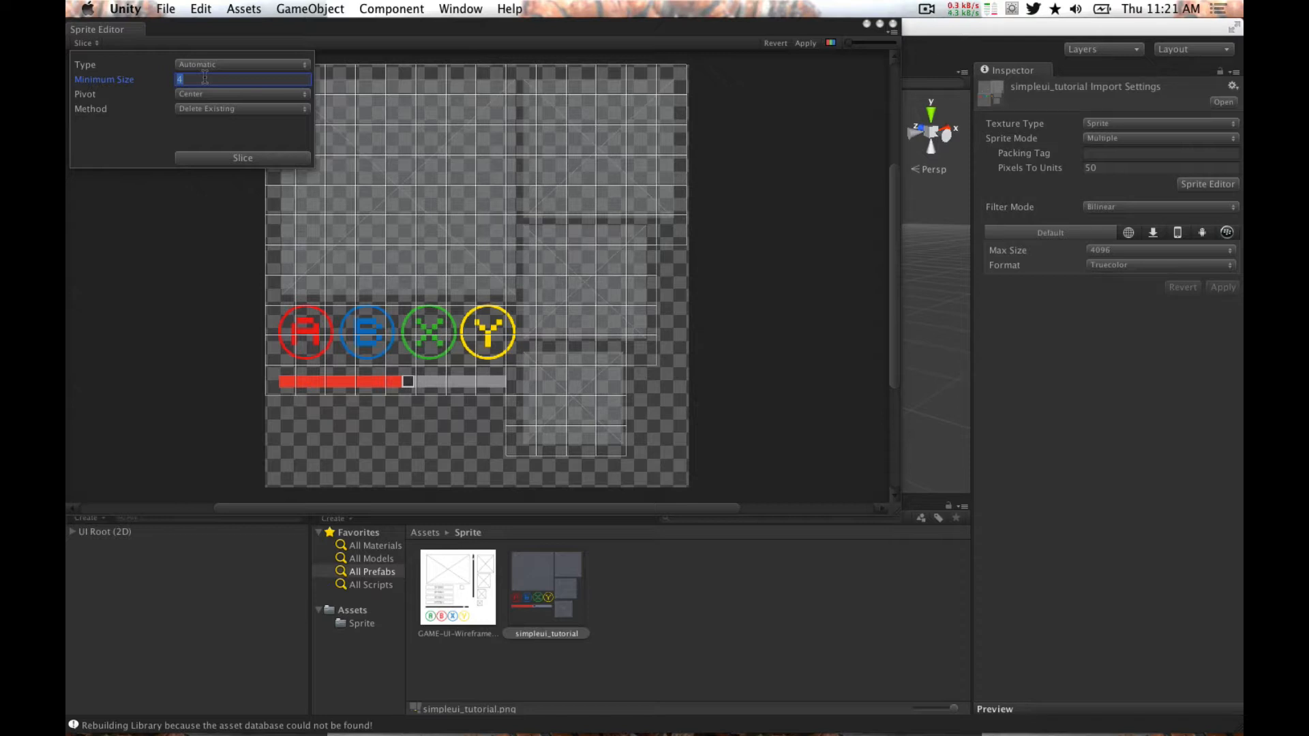
click(229, 159)
scroll(484, 357, up, 5)
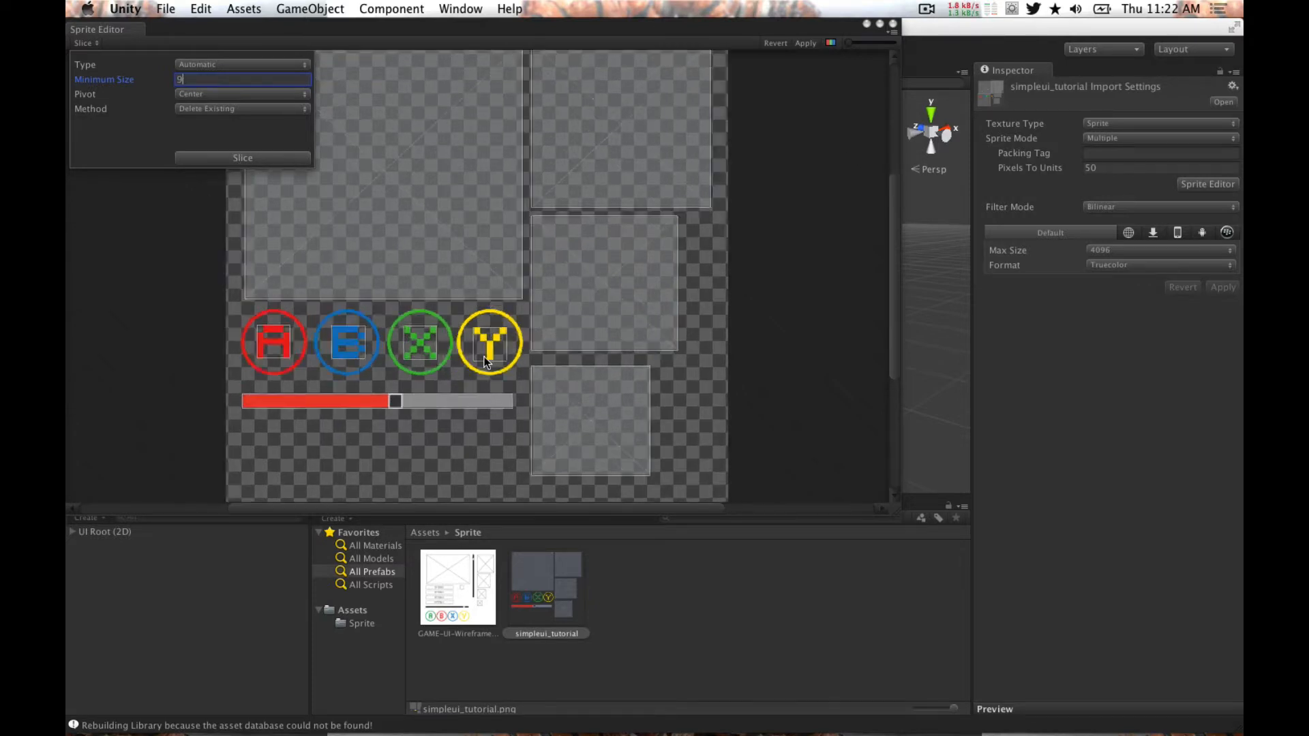
scroll(505, 361, down, 1)
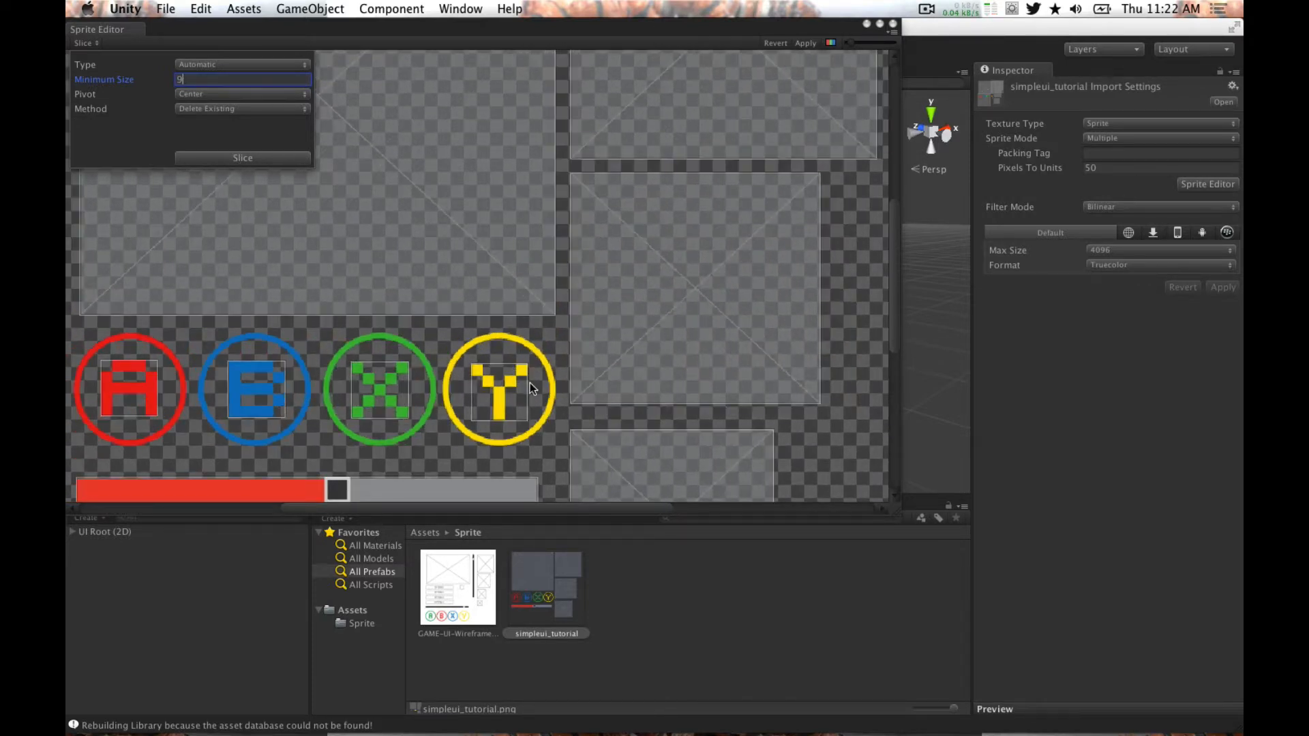
click(530, 383)
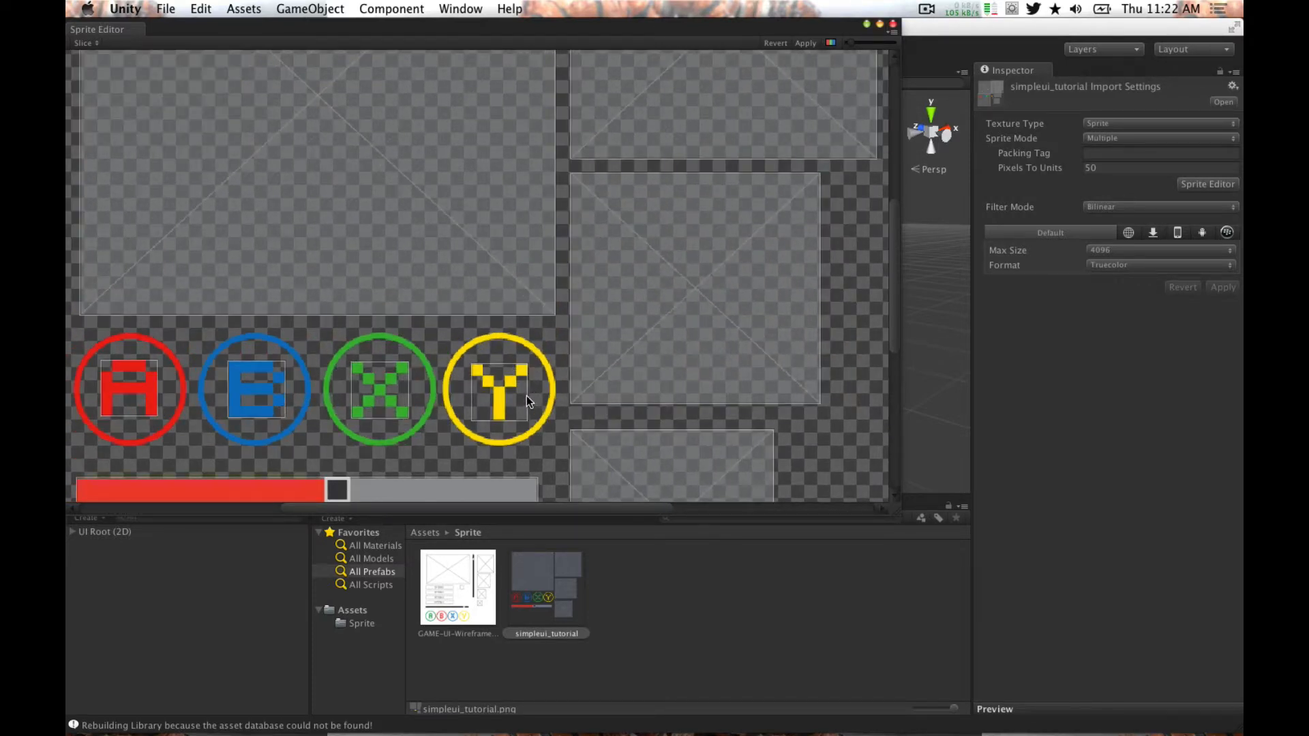
scroll(527, 399, down, 3)
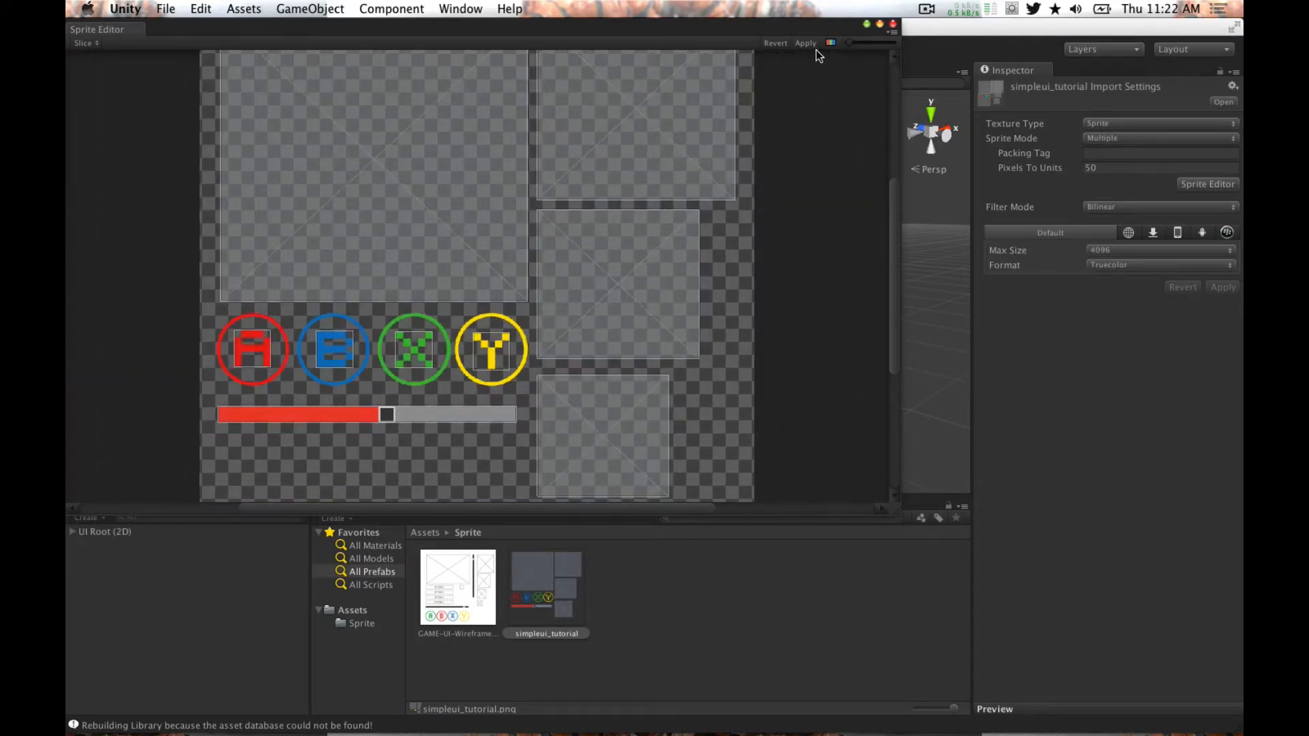
click(806, 43)
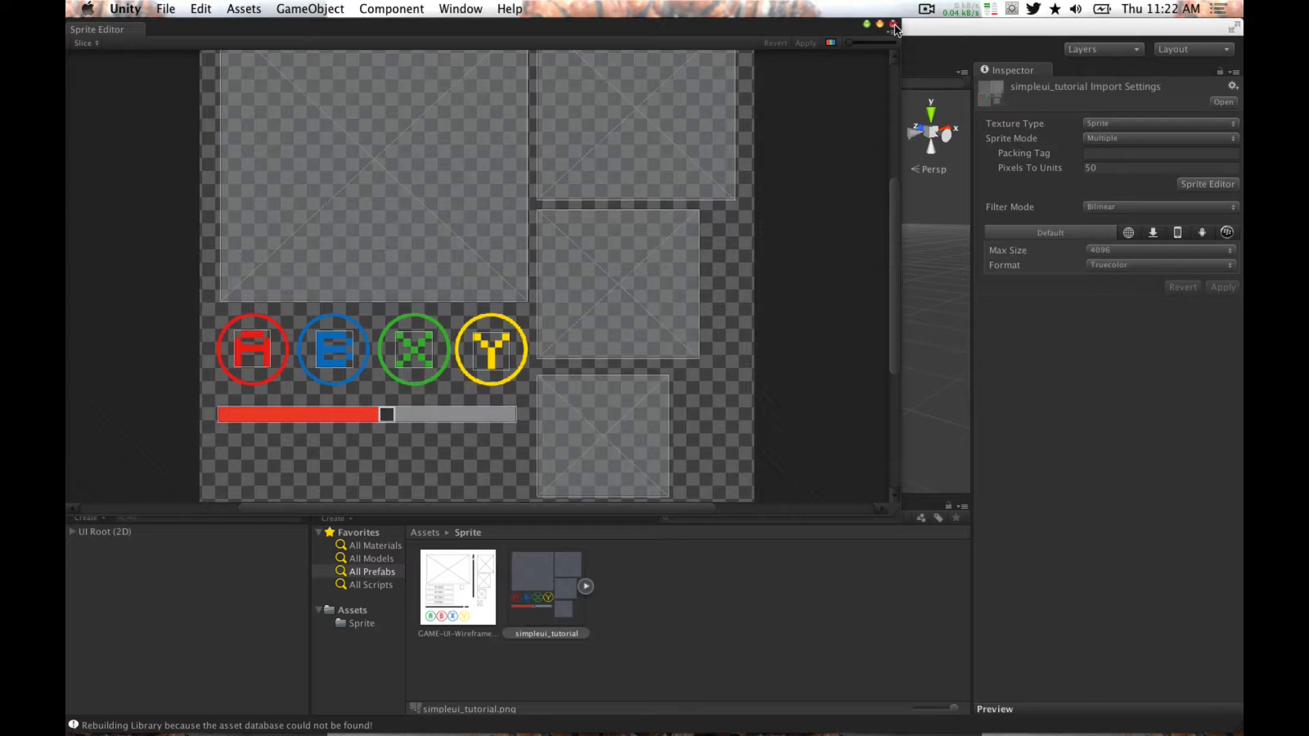
click(894, 26)
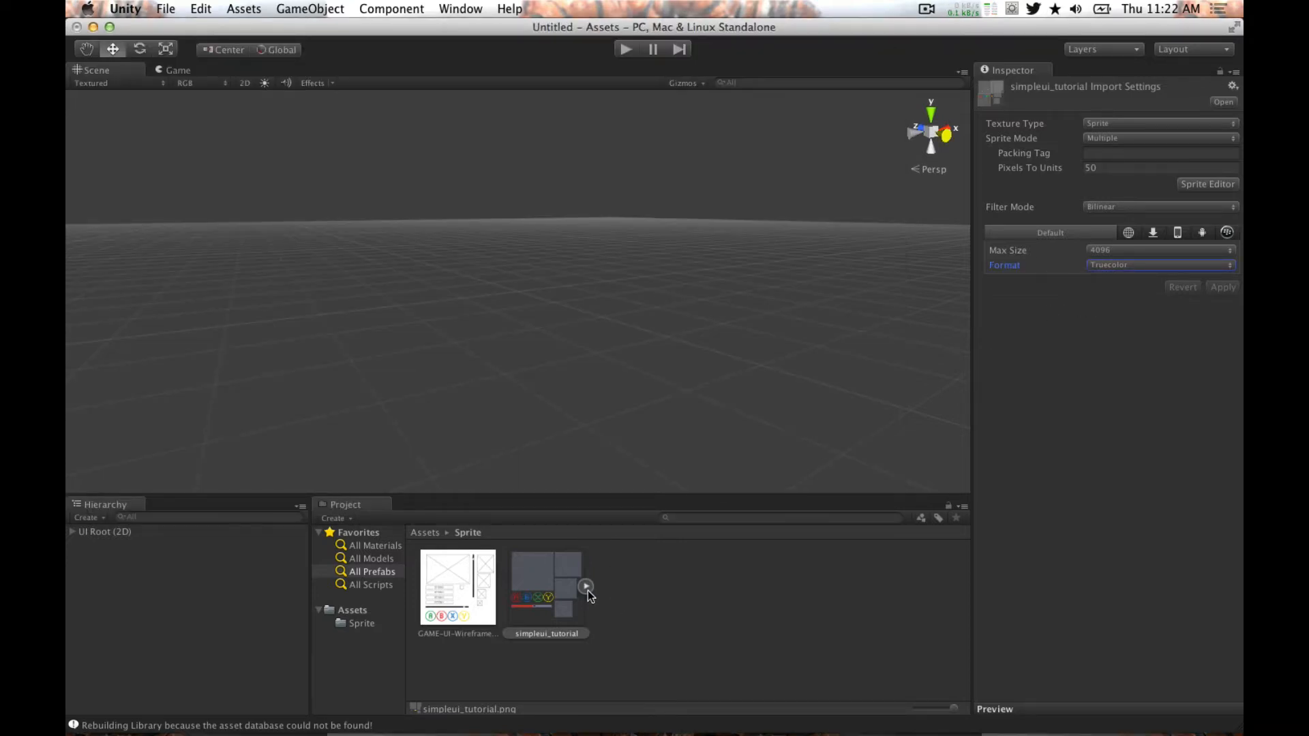
- Expand simpleui_tutorial in the Sprite folder to examine its sliced sprites
click(586, 588)
scroll(806, 601, down, 1)
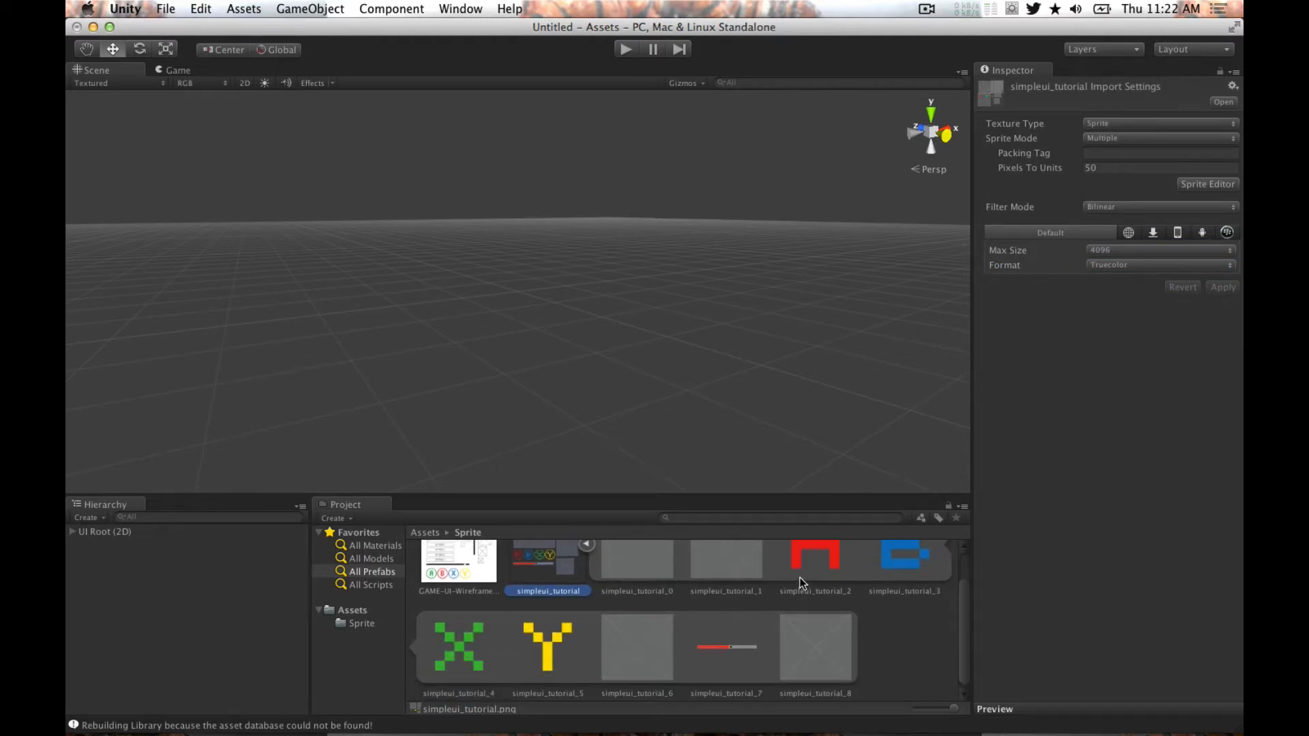
scroll(802, 576, up, 1)
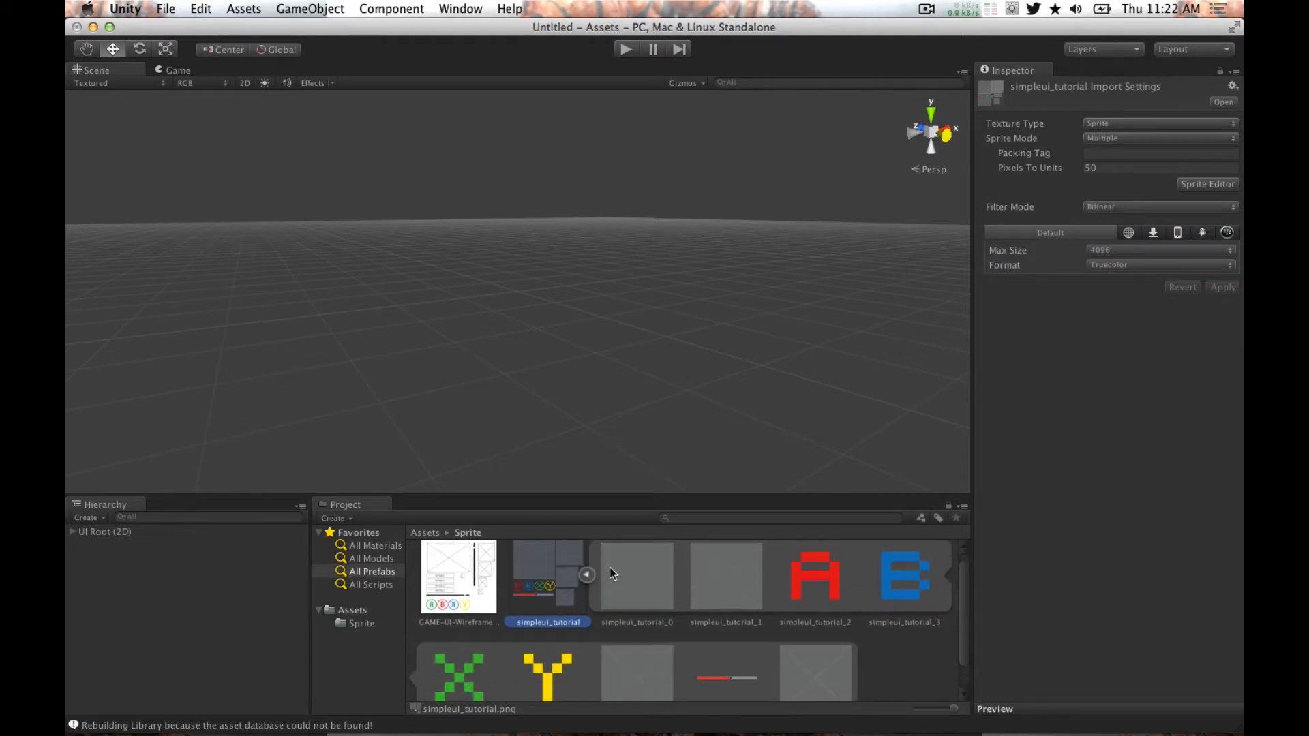
- Switch the Scene view to 2D and place the simpleui_tutorial_0 sprite near the scene's origin
click(637, 584)
click(246, 83)
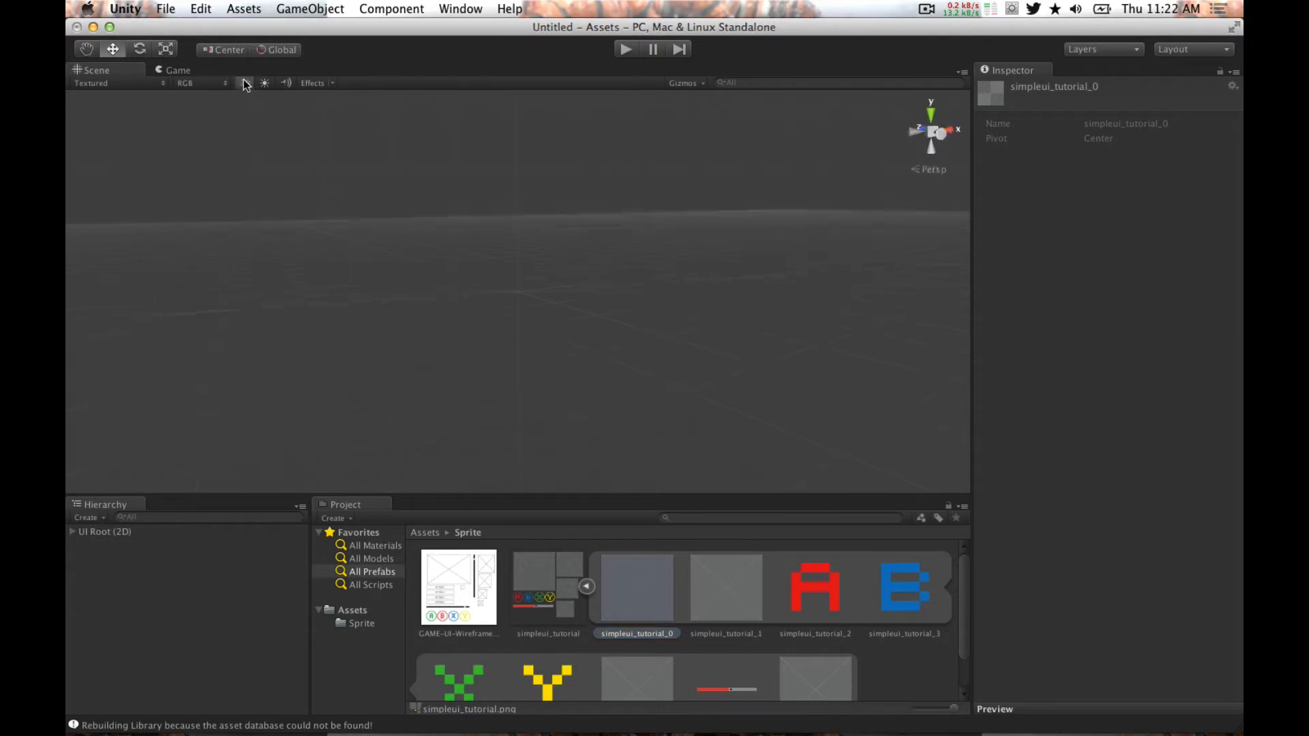
drag(638, 584, 521, 283)
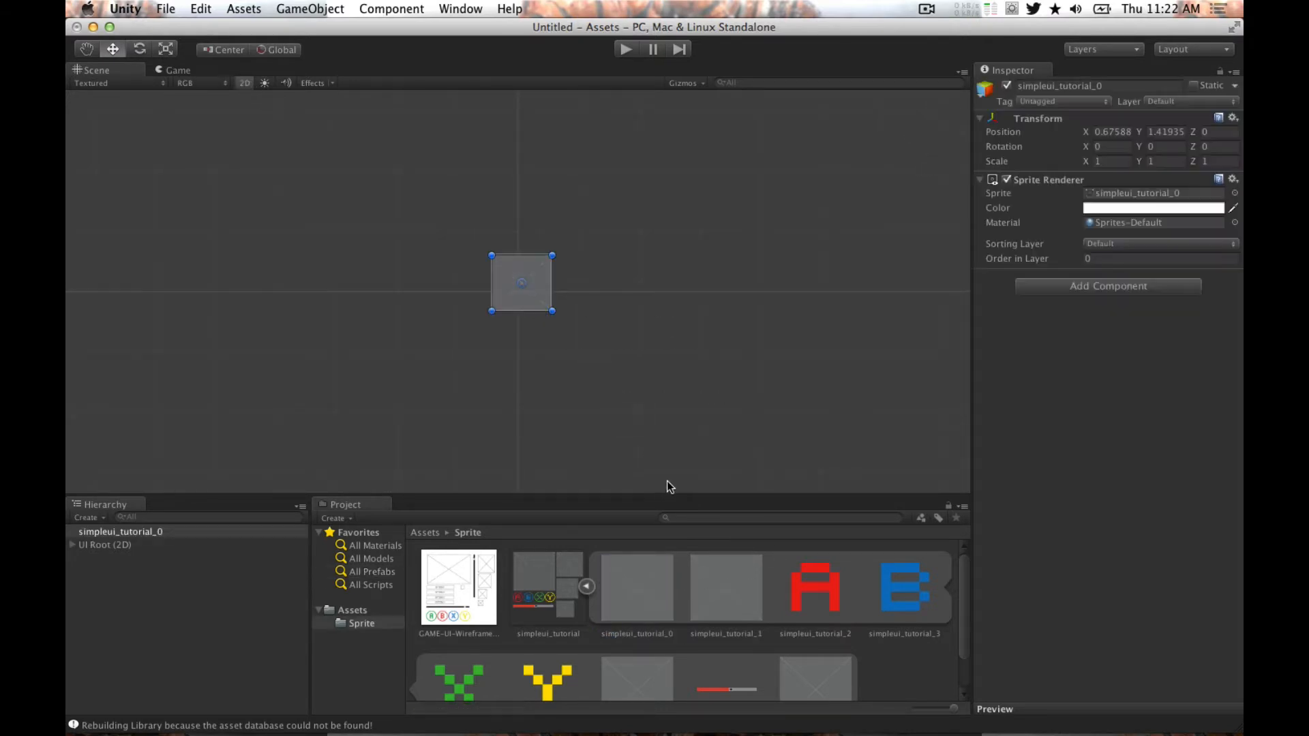
click(191, 67)
click(92, 70)
drag(727, 347, 720, 352)
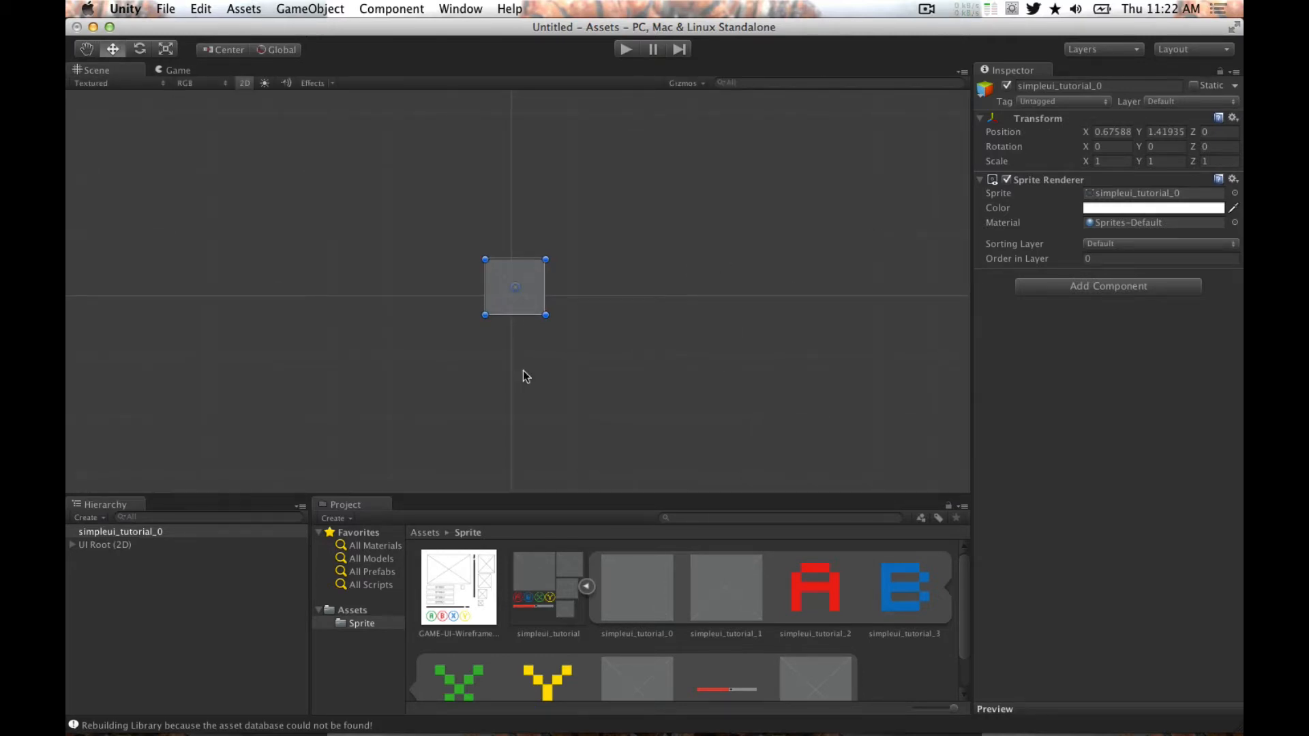
- Expand UI Root (2D) to show its Camera, and shrink the simpleui_tutorial_0 sprite to a scale of about 0.38 by 0.34
click(122, 546)
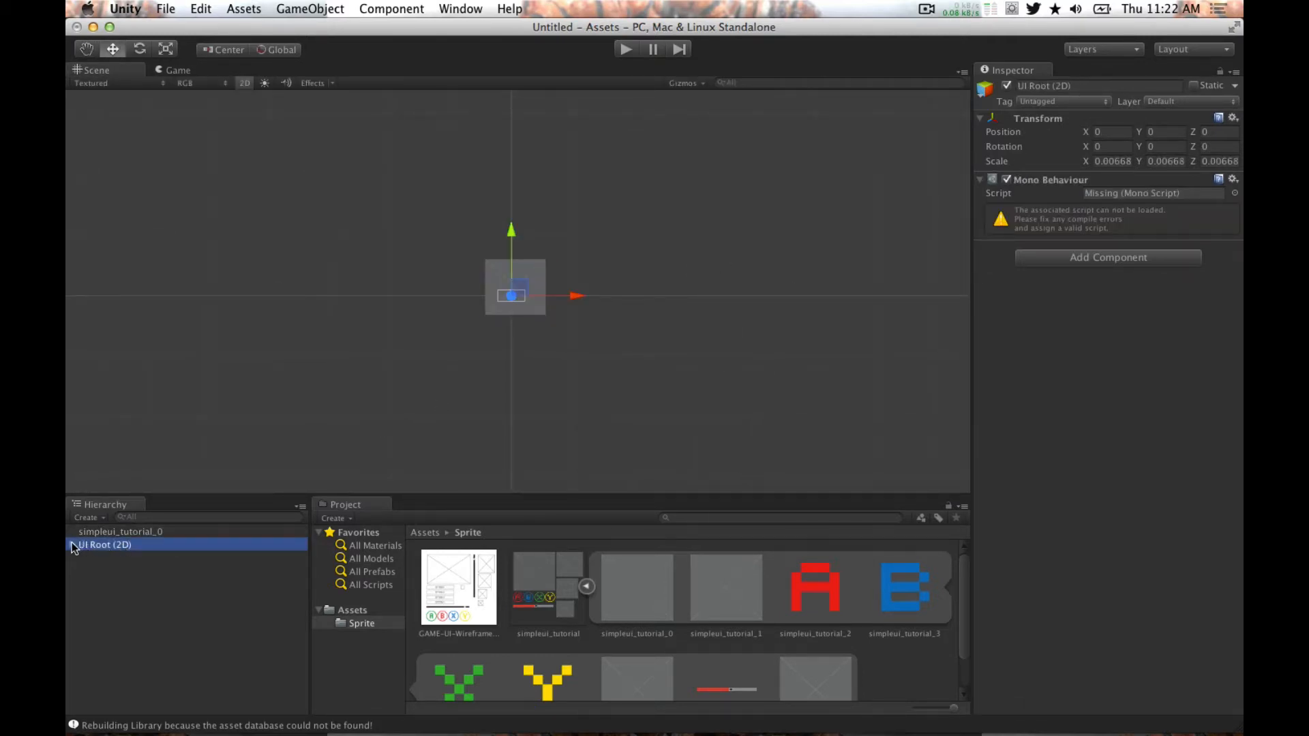
click(167, 559)
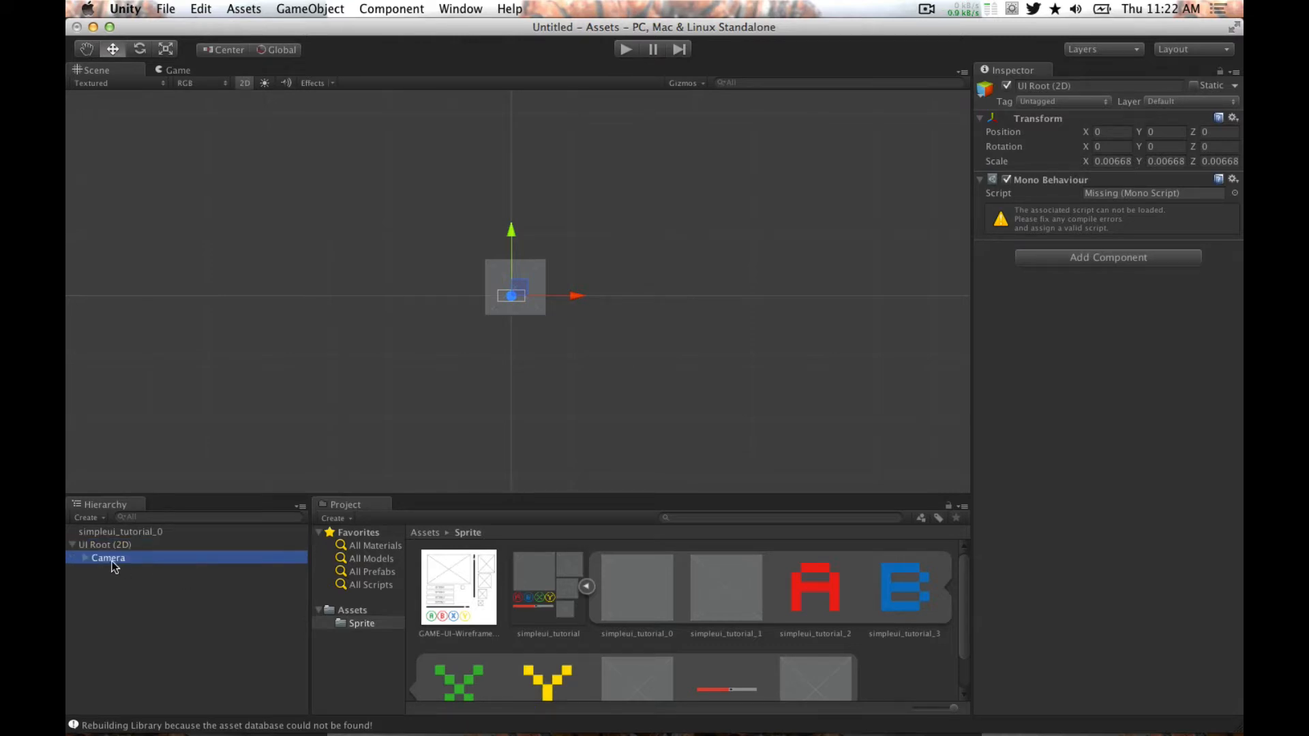
click(538, 274)
drag(545, 260, 508, 296)
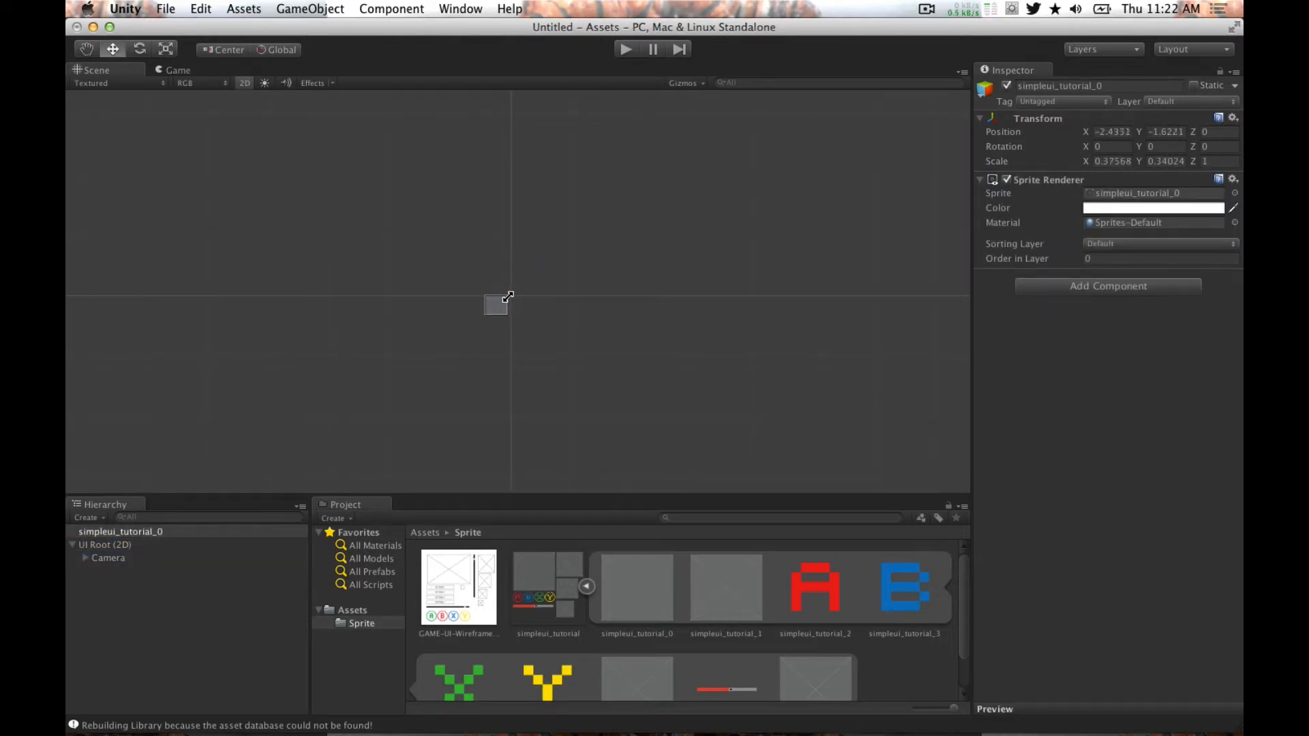
scroll(505, 312, up, 10)
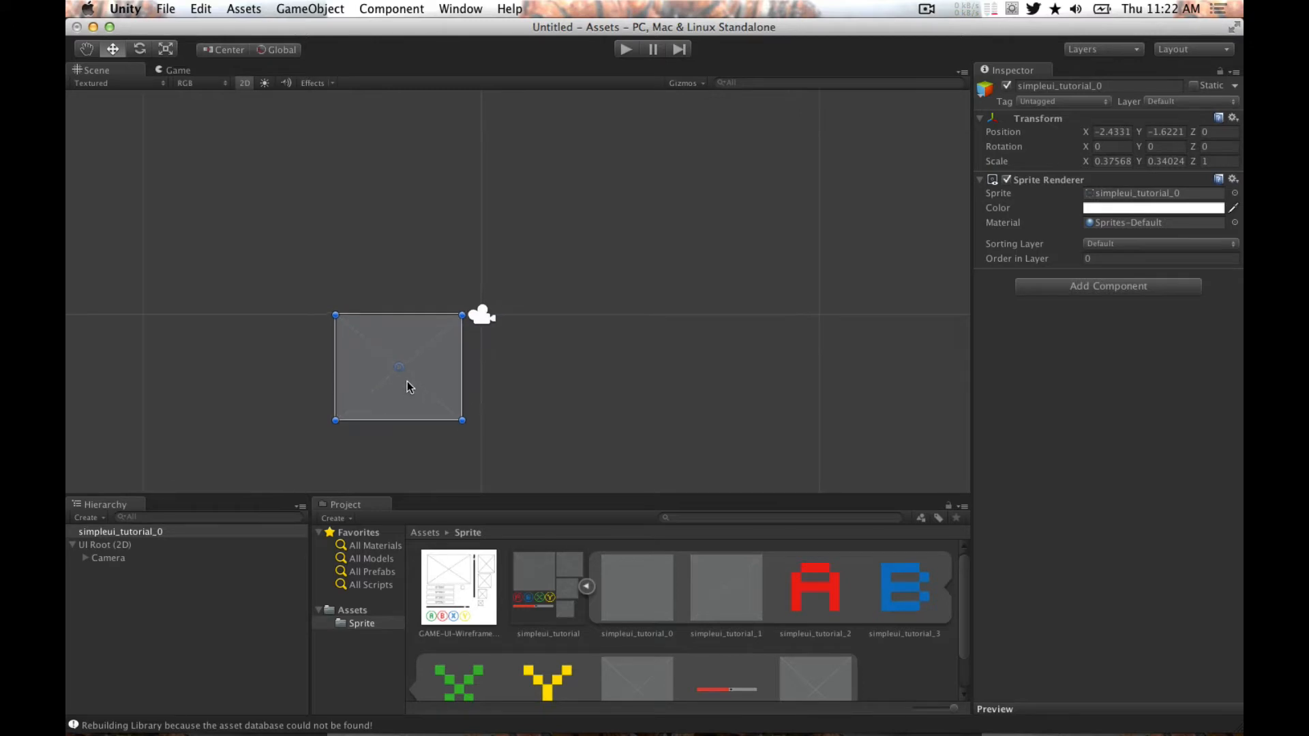
- Shrink simpleui_tutorial_0 to a scale of about 0.15 by 0.14 and place it beside the camera at about X -1.23, Y 0.05
drag(407, 382, 483, 315)
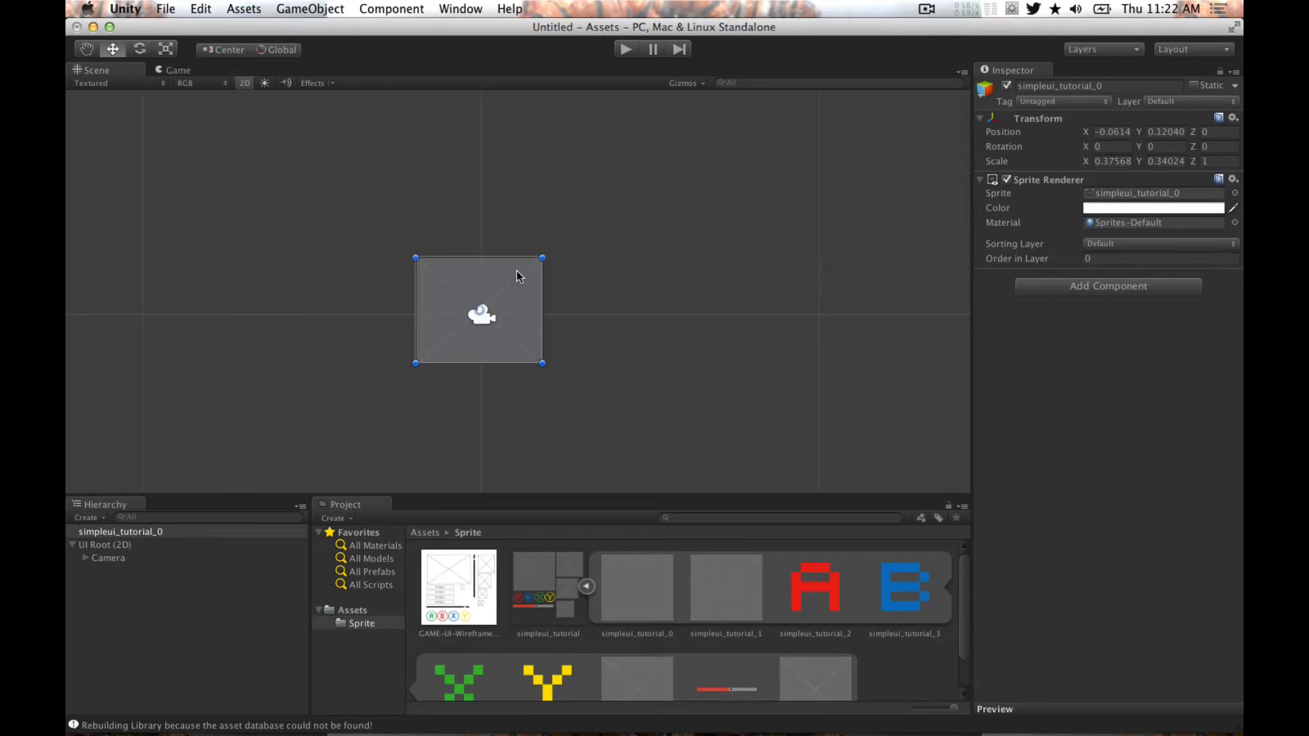
drag(541, 260, 468, 321)
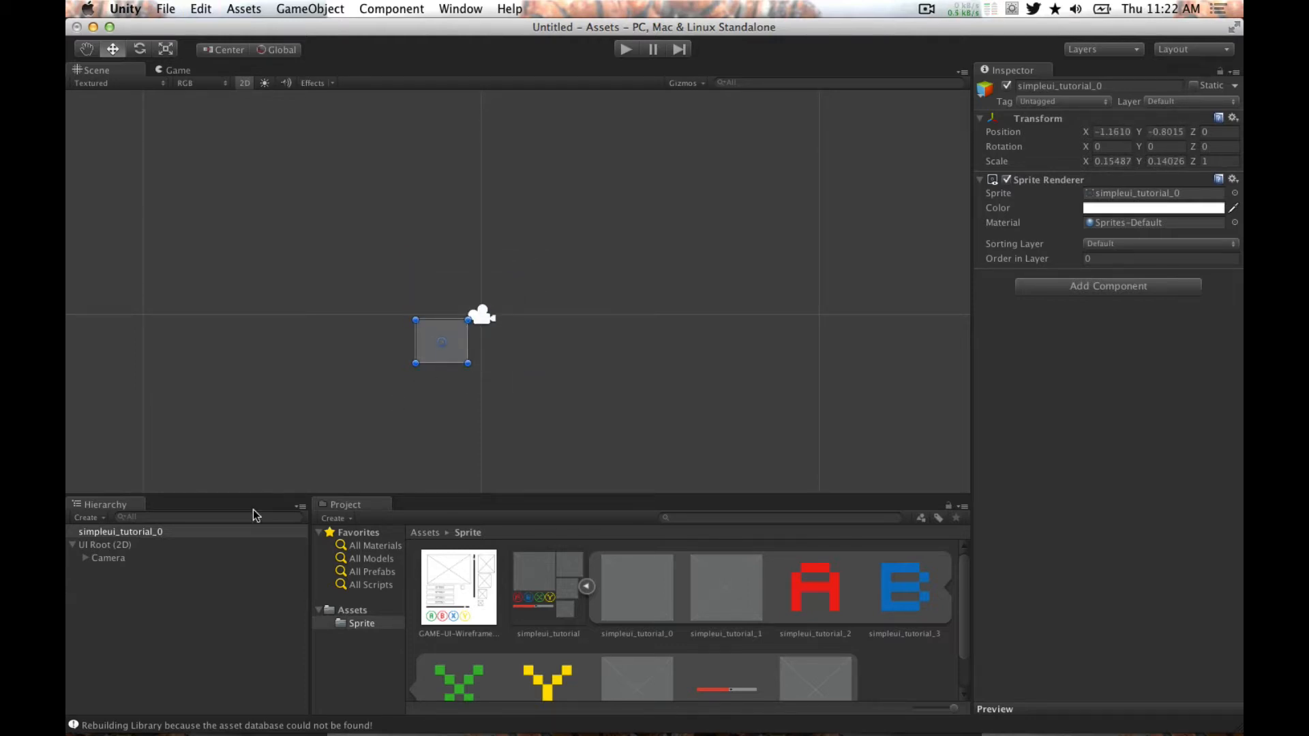
click(147, 556)
click(454, 369)
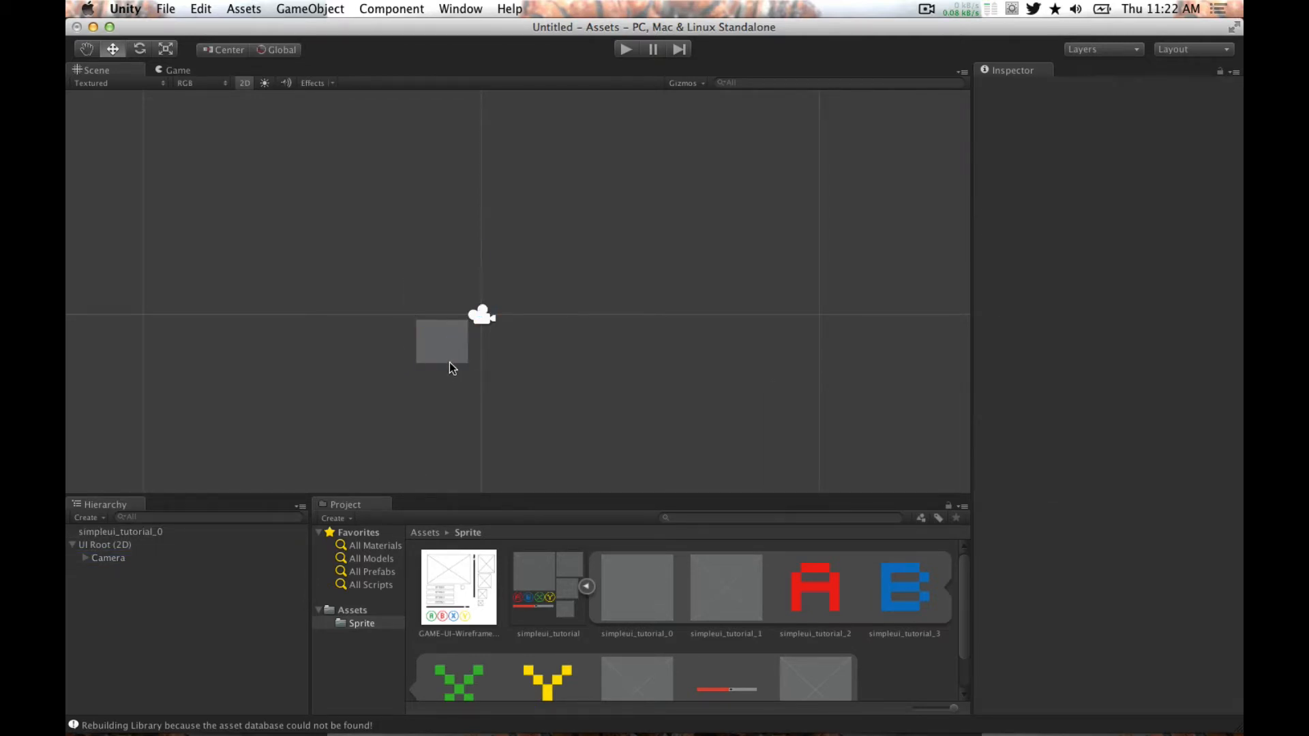
drag(445, 351, 442, 322)
- Dock the Game view beside the Scene view and widen it to more than half of the shared area
drag(174, 69, 768, 260)
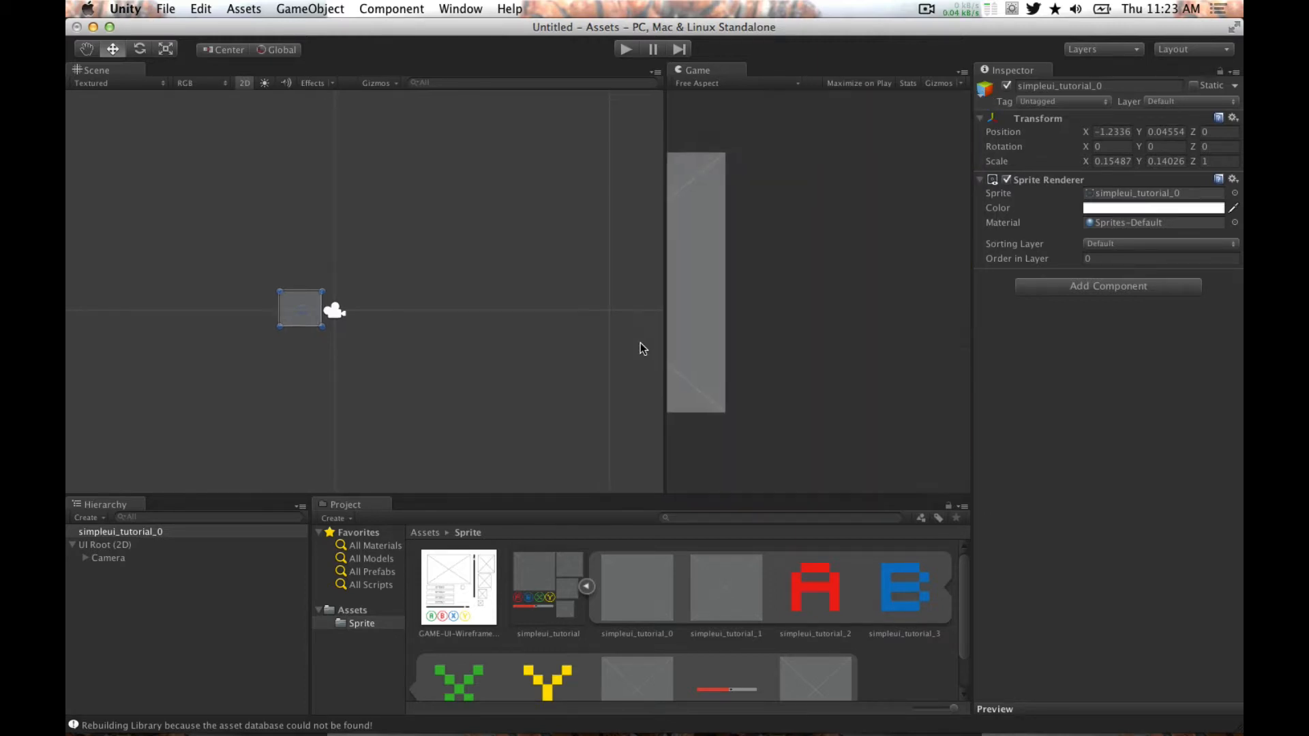
drag(669, 341, 452, 309)
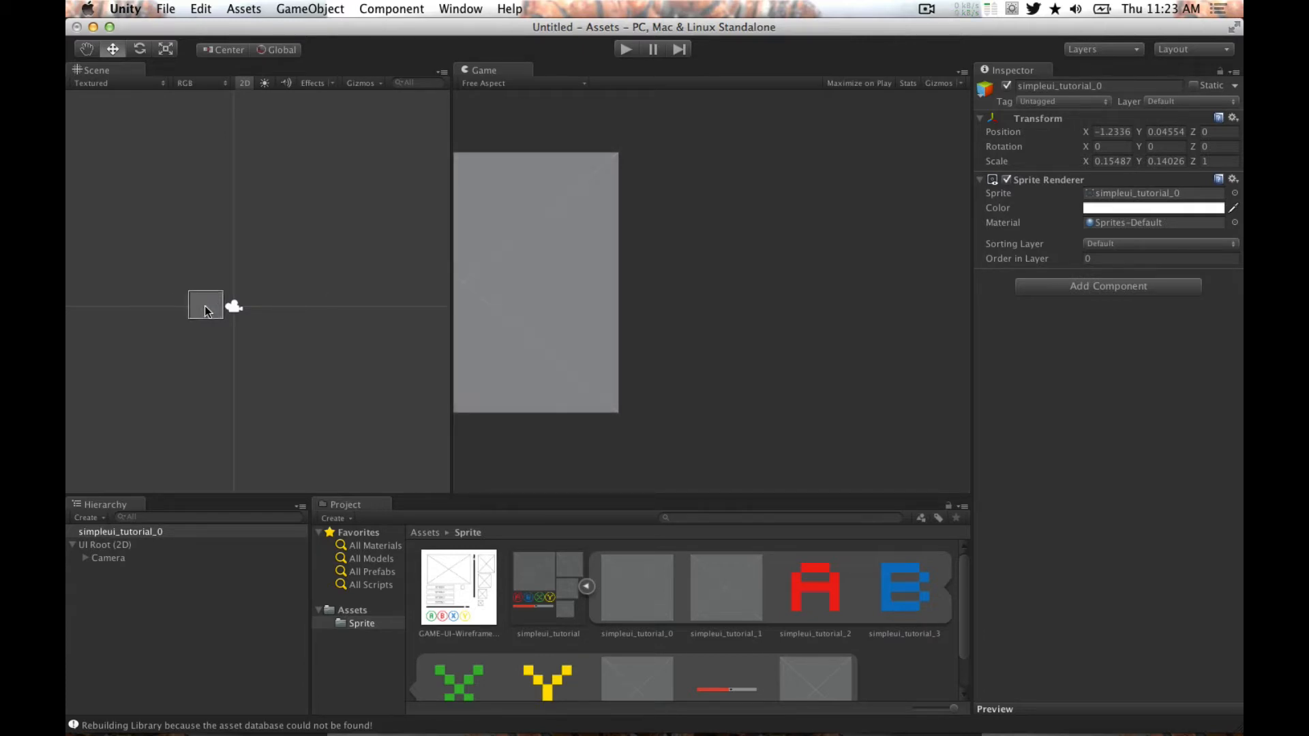
- Move simpleui_tutorial_0 onto the camera at about X -0.53, Y 0.16, and set the Game view's aspect ratio to 16:9
mouse_move(205, 307)
mouse_down()
mouse_move(239, 307)
mouse_move(221, 304)
mouse_up()
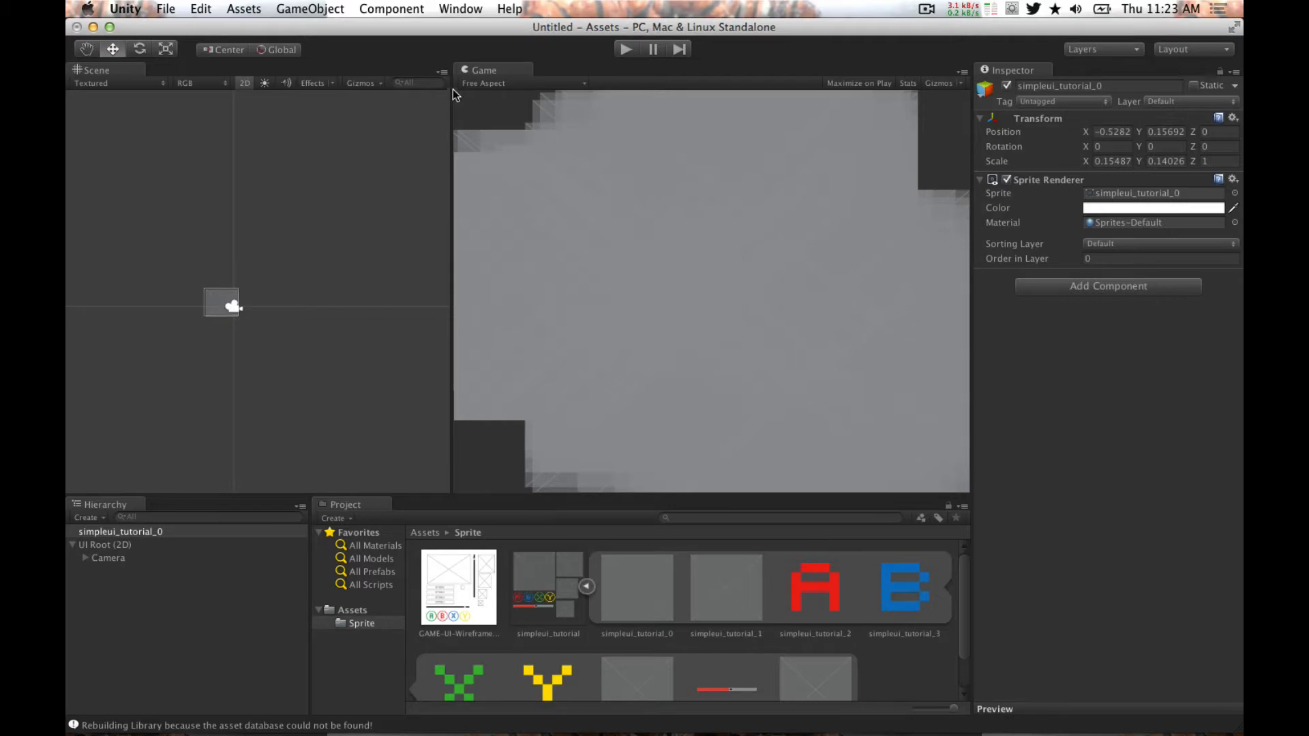
click(495, 83)
click(506, 168)
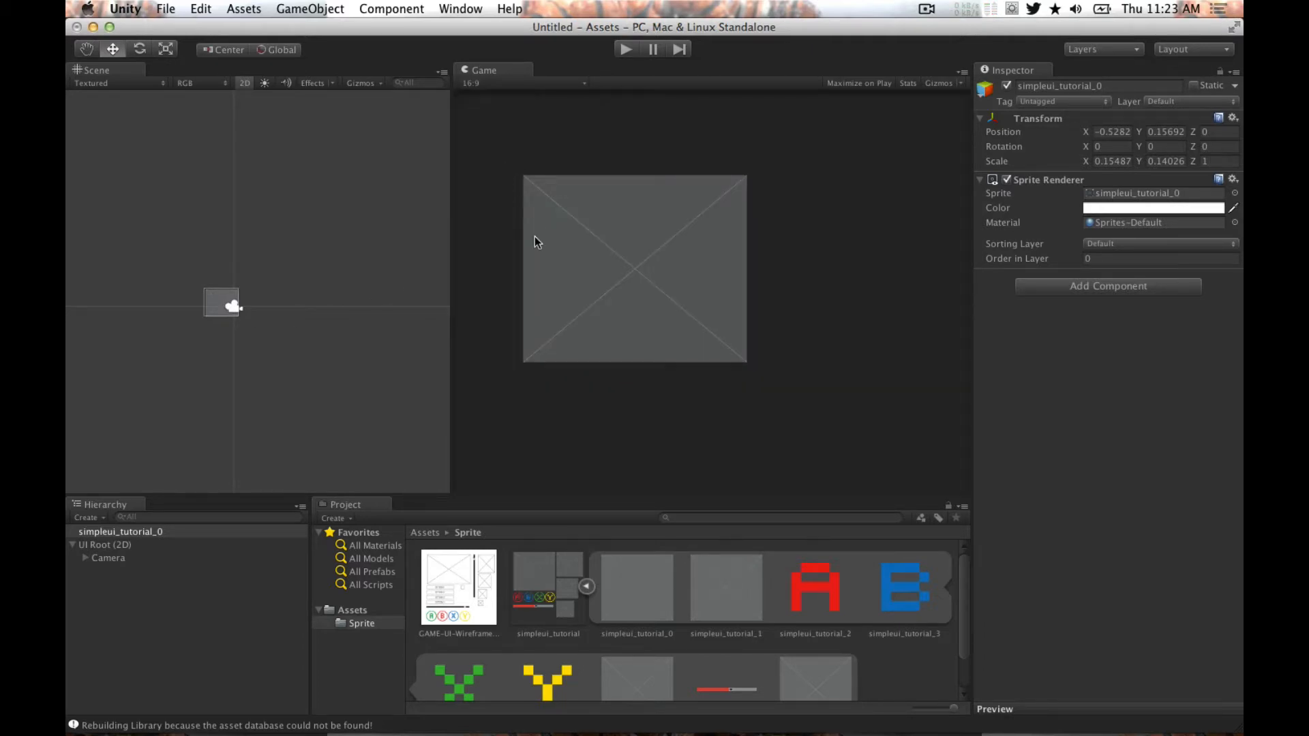
- Move simpleui_tutorial_0 to about X -0.90, Y 0.31, set the Game view's aspect ratio back to 16:9, and select the Camera
click(484, 83)
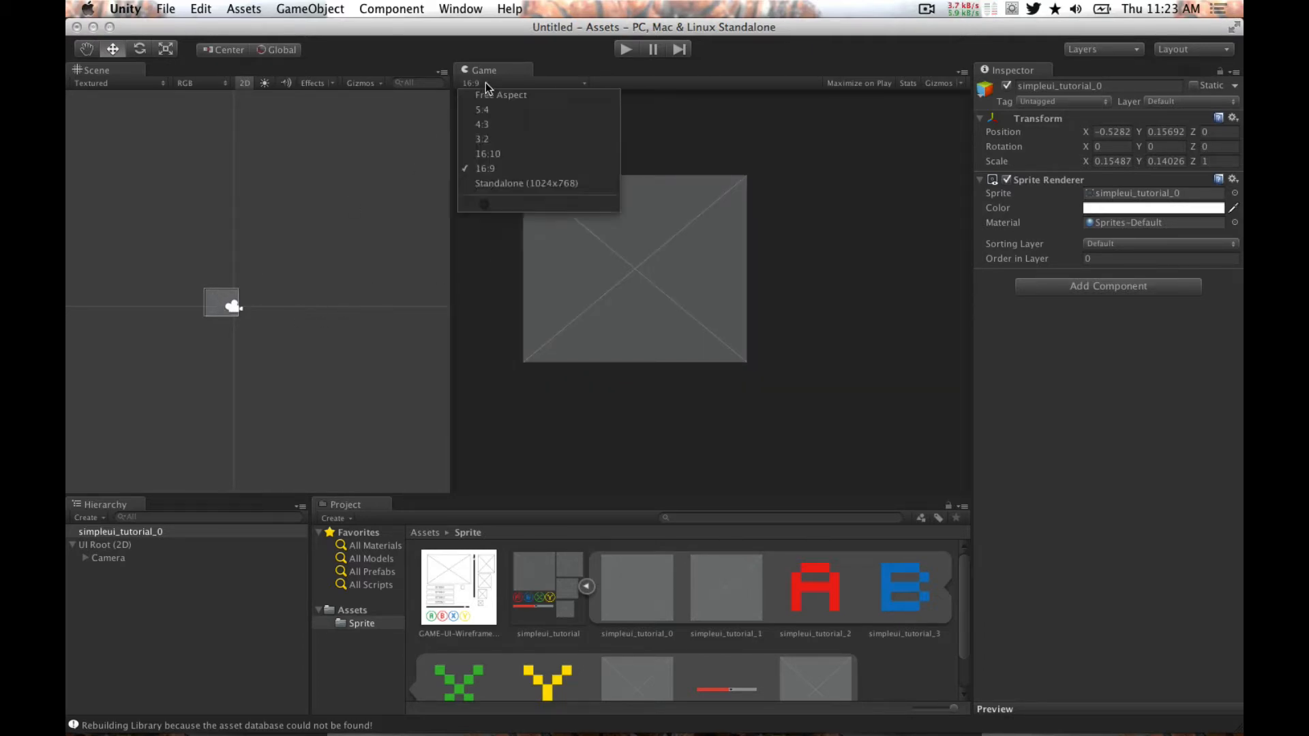
click(493, 95)
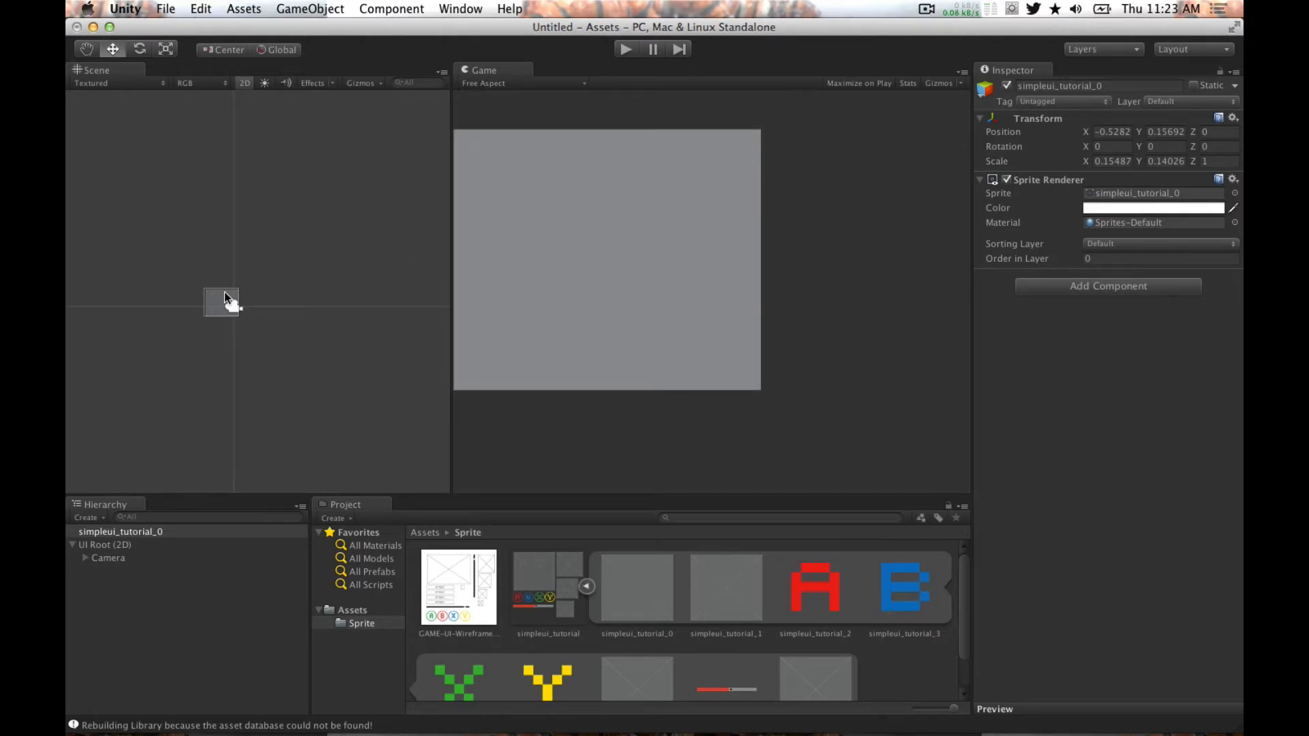
mouse_move(225, 297)
mouse_down()
mouse_move(260, 304)
mouse_move(211, 293)
mouse_up()
click(521, 85)
click(501, 170)
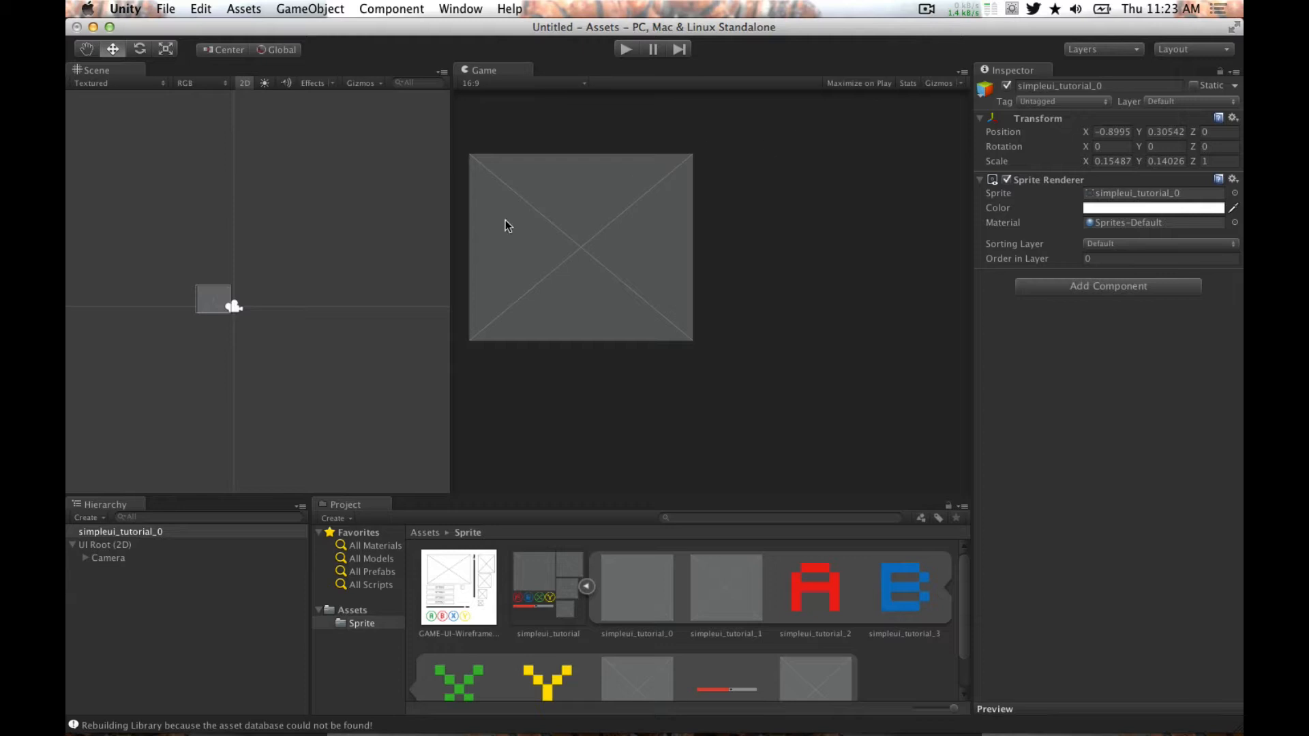
click(239, 307)
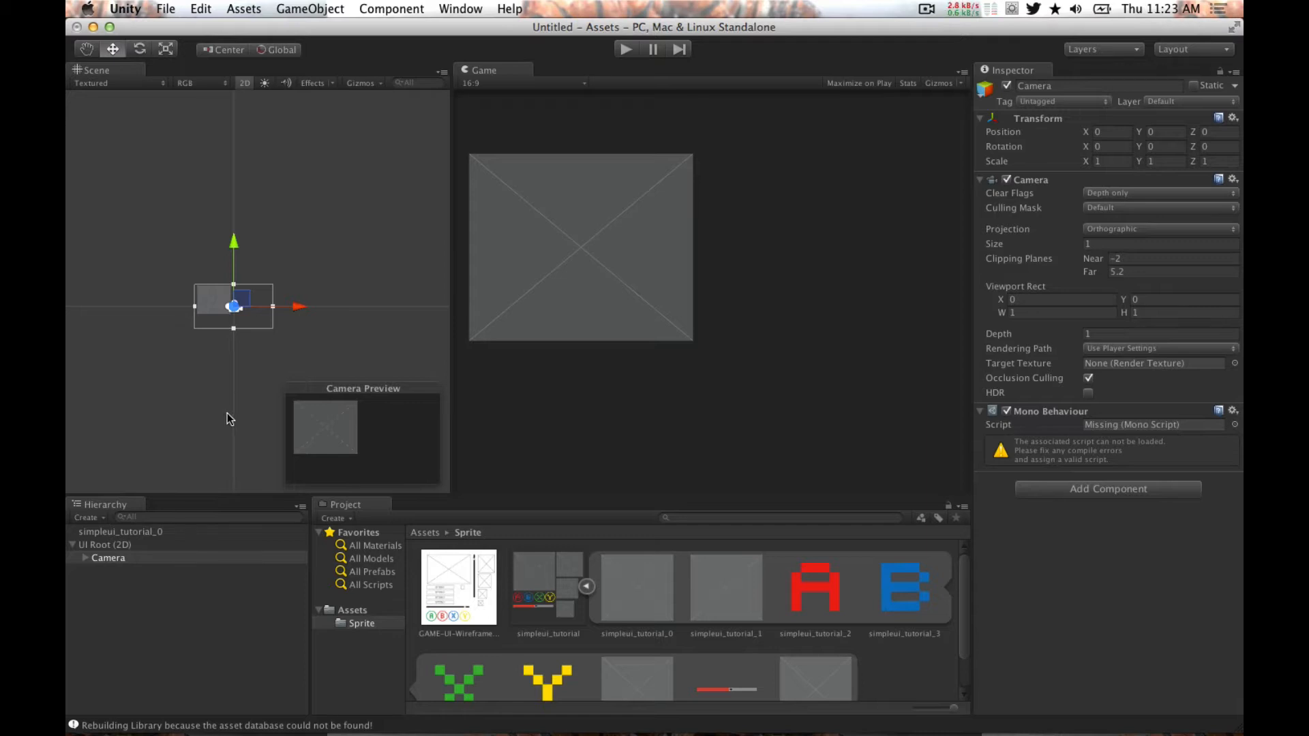
- Switch to Illustrator, isolate the button group in simpleui_tutorial.ai, and thicken the stroke of the red ring around the A to 10 px
key(super+Tab)
key(super+Tab)
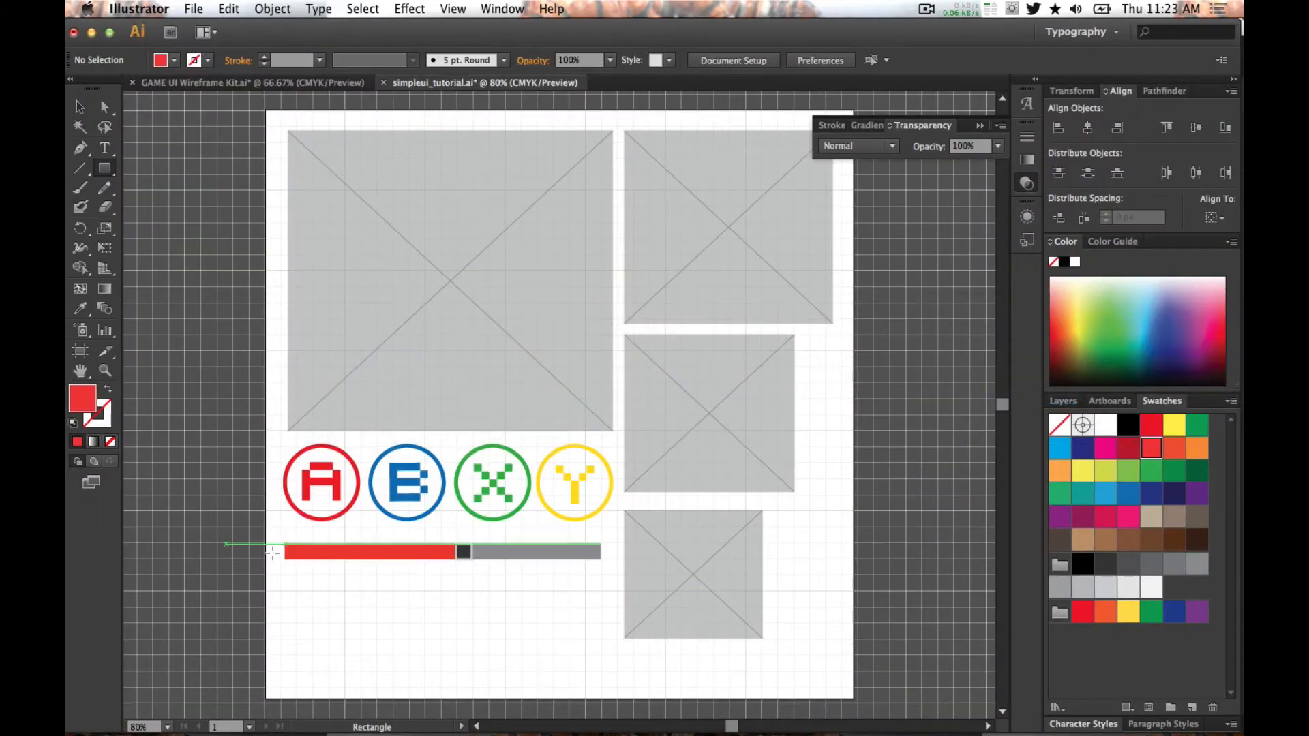
click(80, 107)
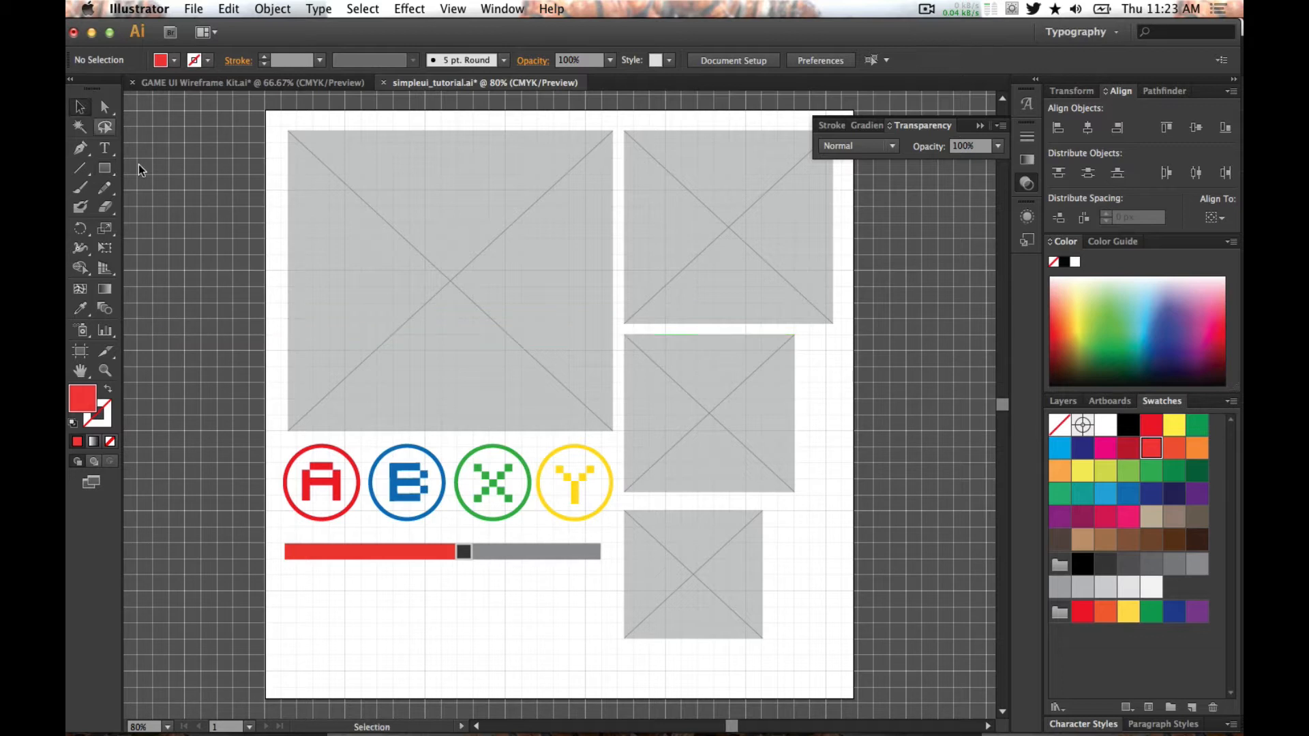
click(346, 518)
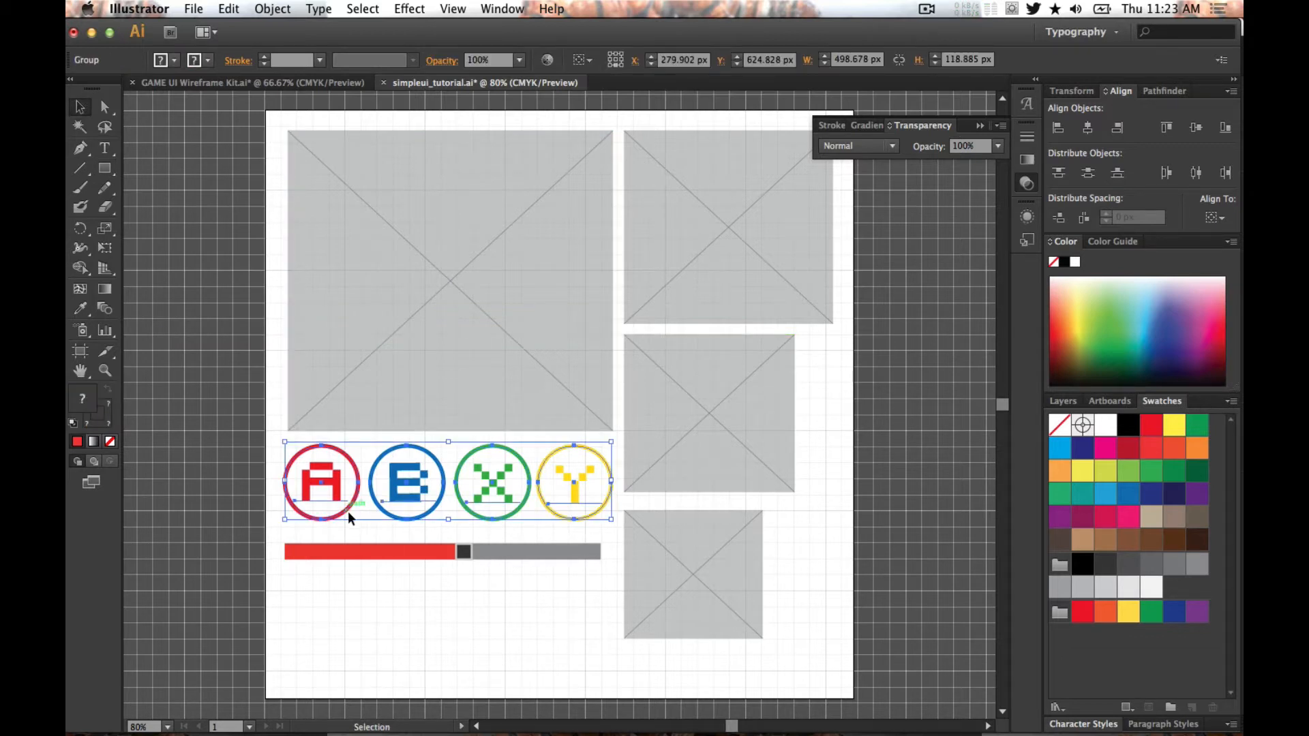
double_click(348, 512)
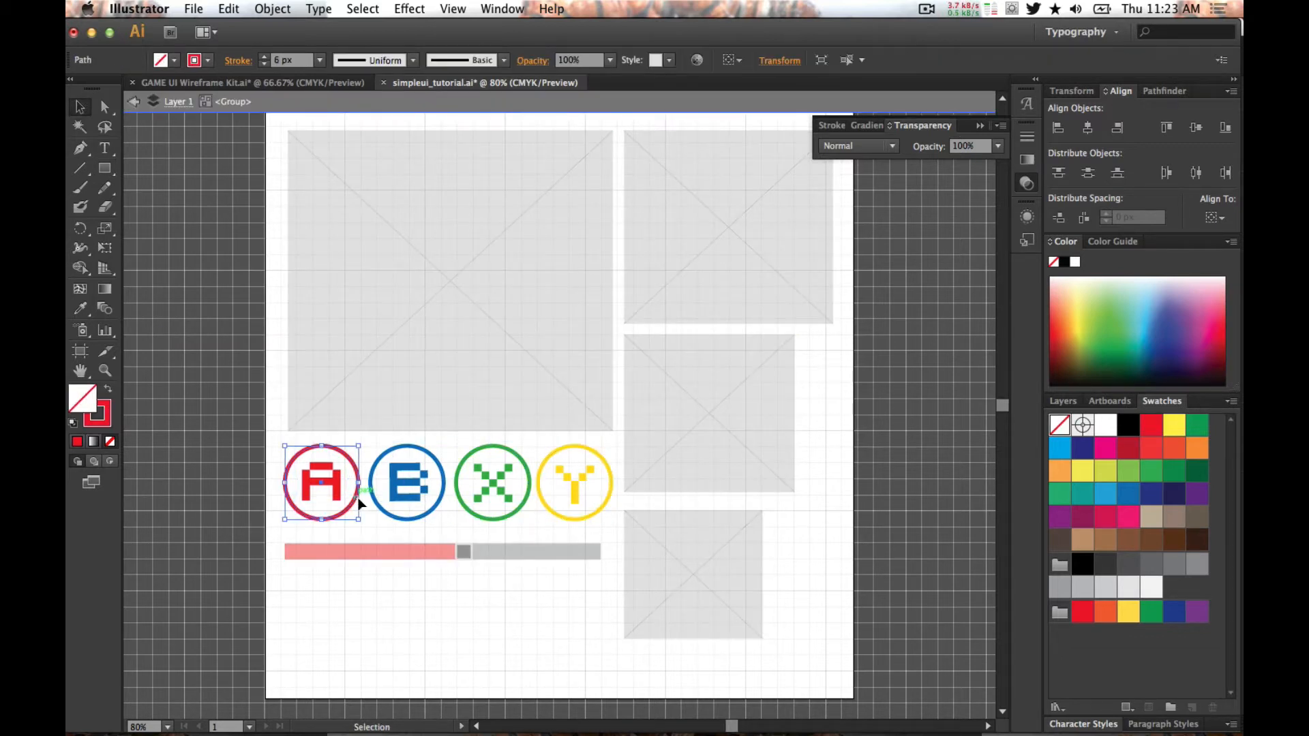
click(266, 58)
click(266, 58)
click(267, 58)
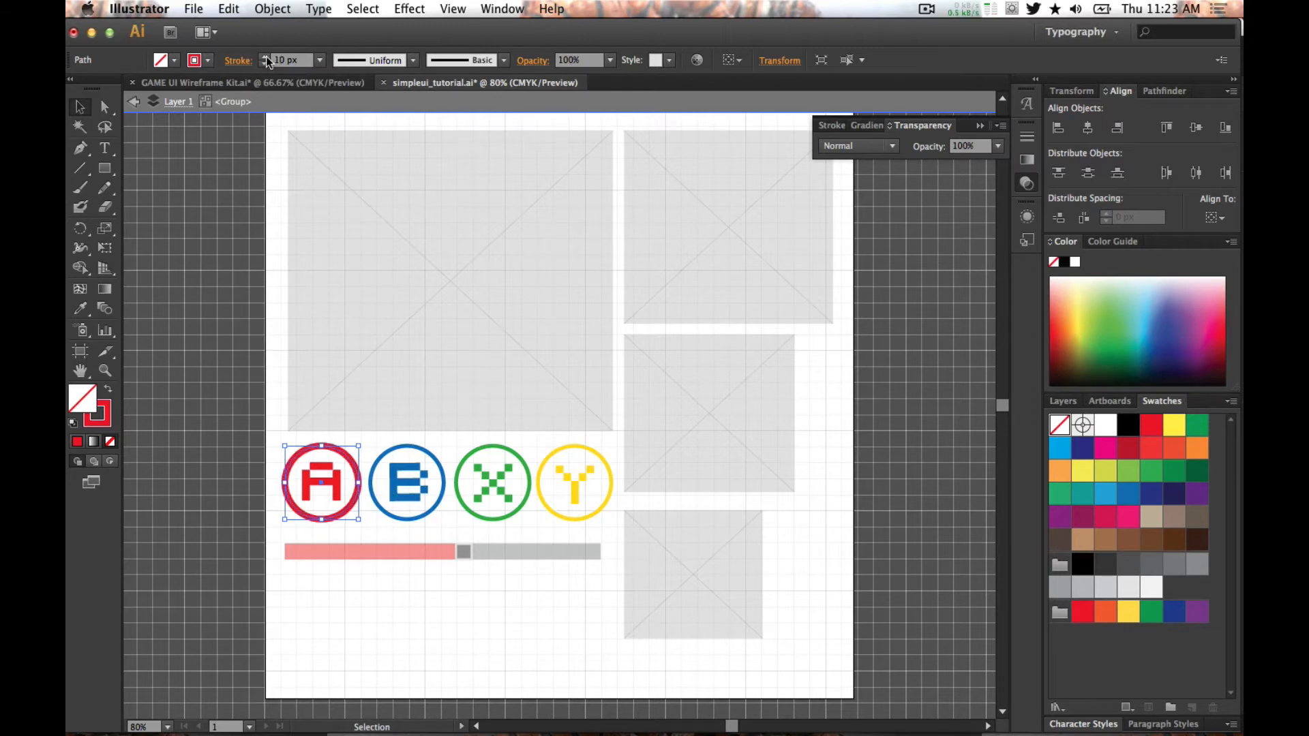
- Thicken the strokes of the blue, green and yellow rings around B, X and Y to 10 px
click(432, 509)
click(440, 488)
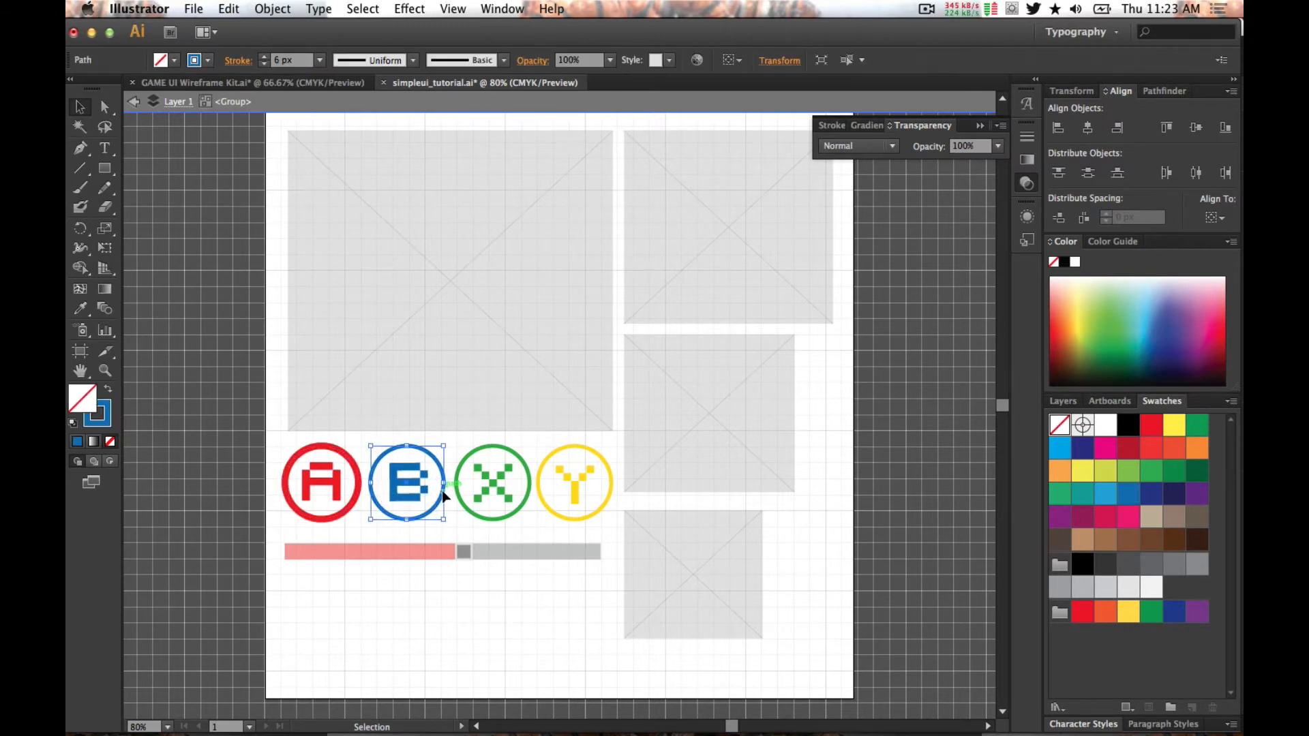
shift+click(456, 495)
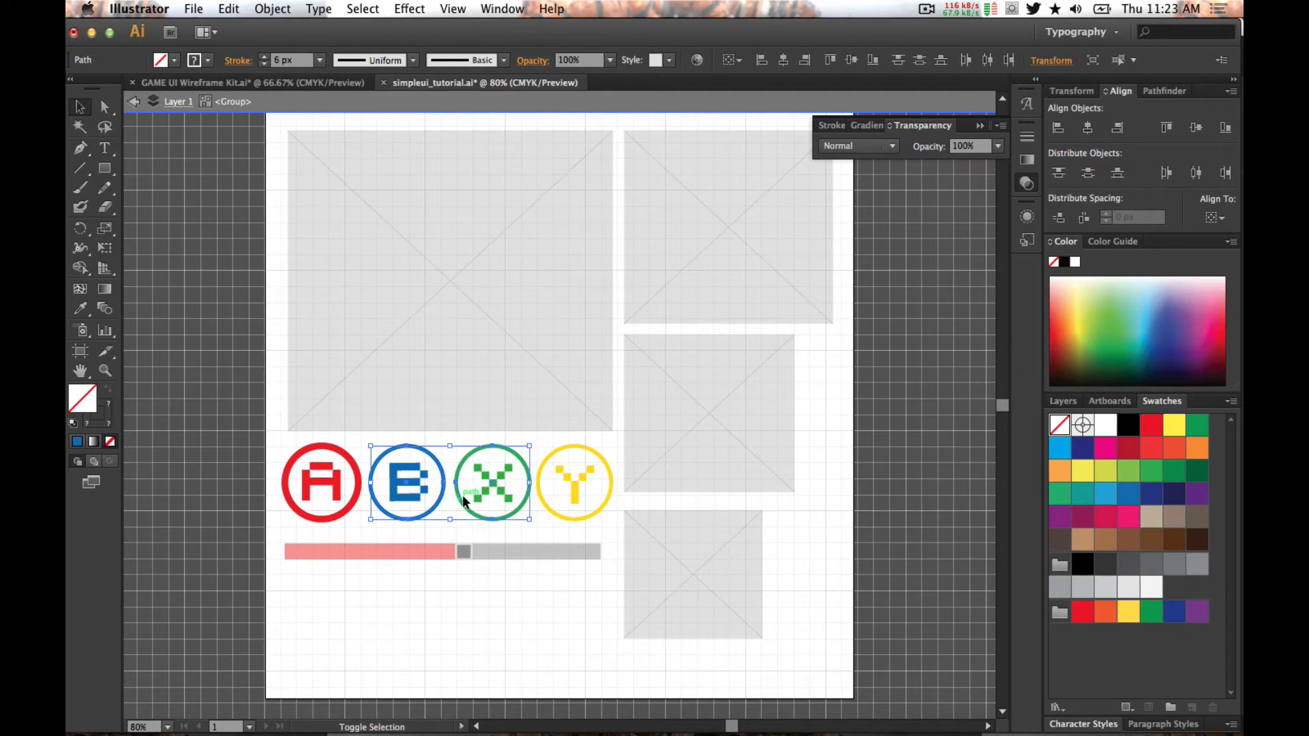
shift+click(540, 497)
click(263, 56)
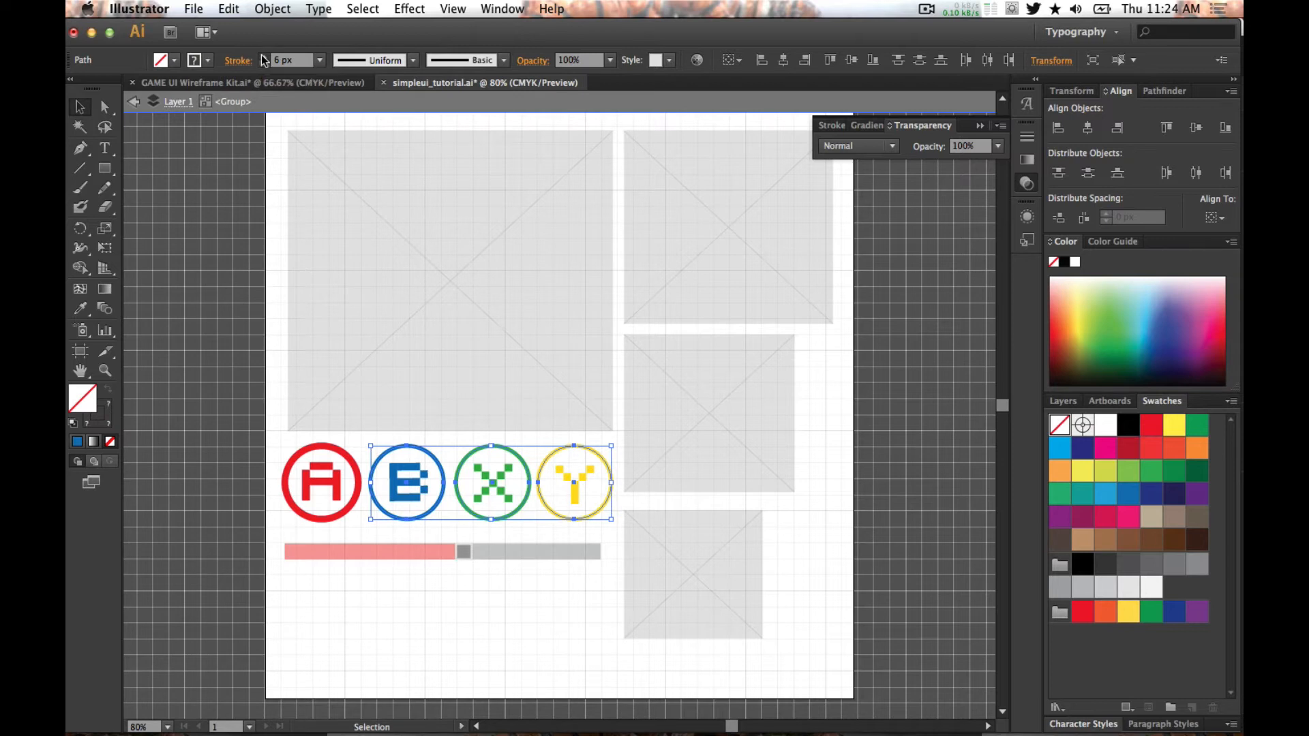
click(264, 56)
click(263, 56)
click(263, 56)
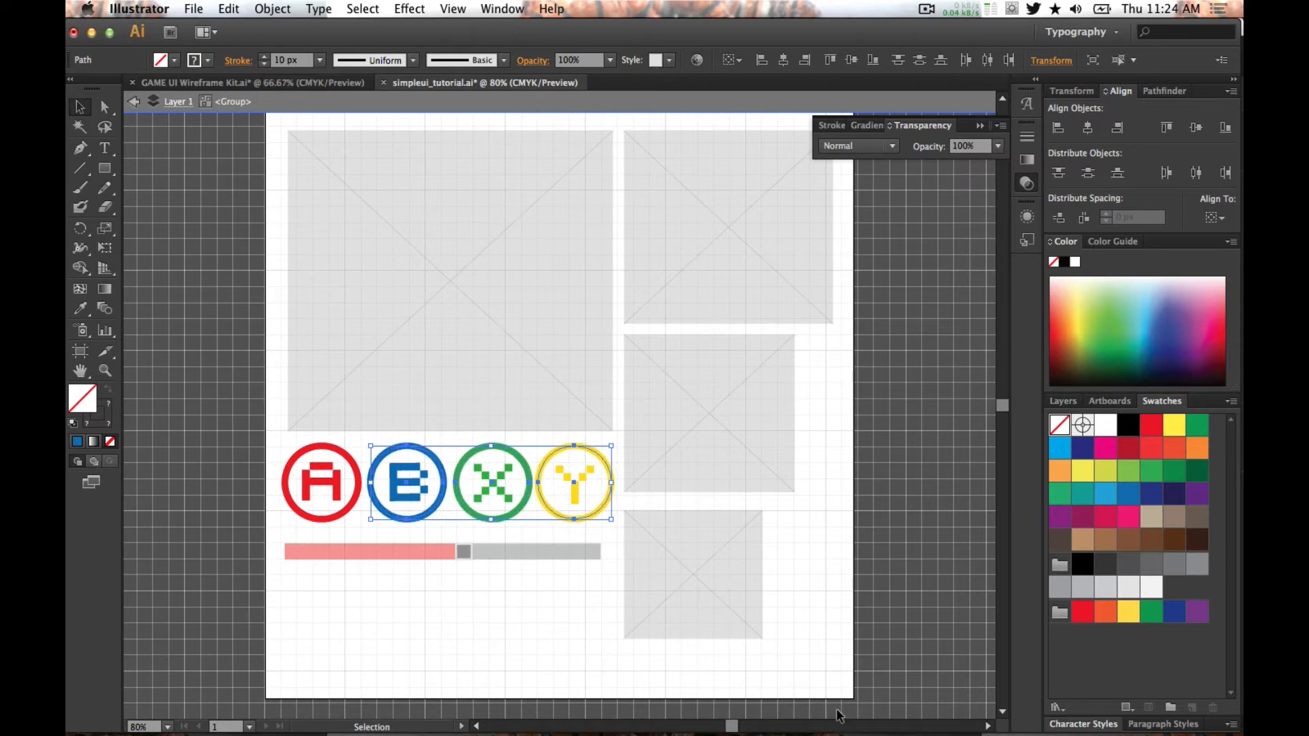
click(951, 647)
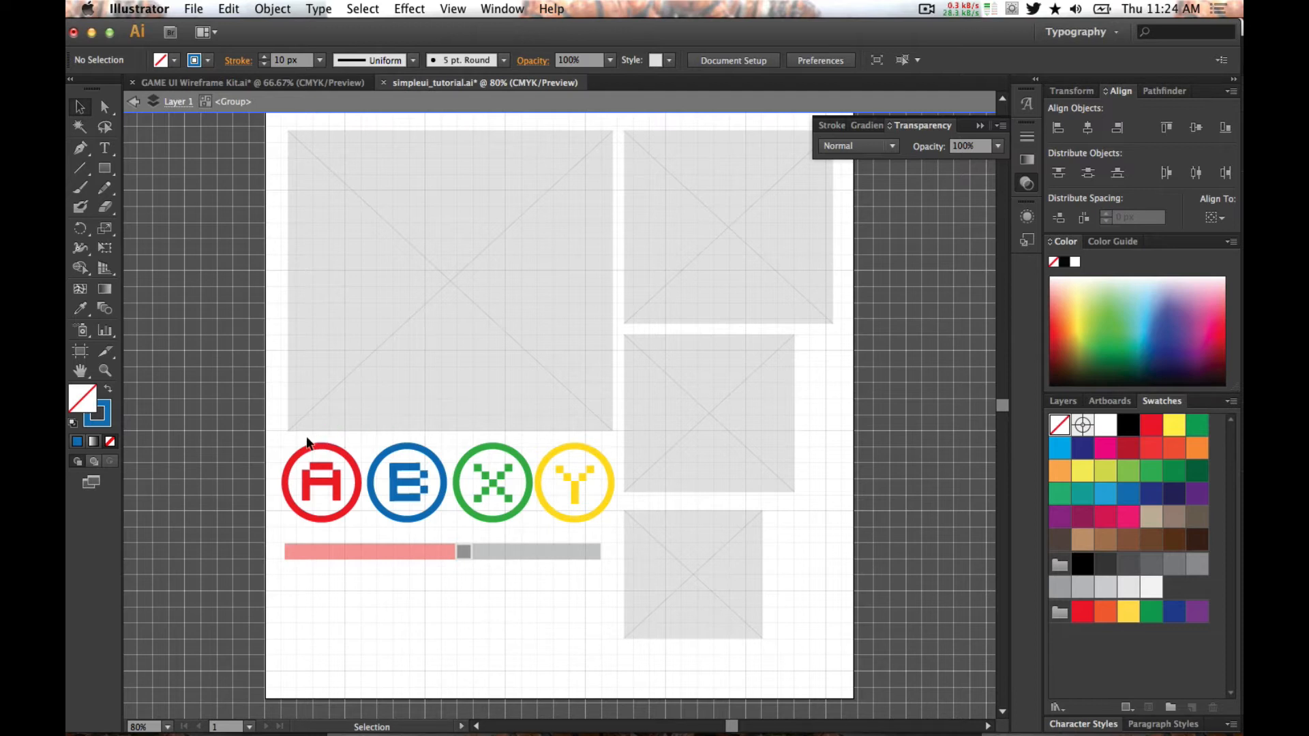
- Try to fill the whole A, B, X, Y button group with the white swatch, and undo it
drag(307, 440, 557, 459)
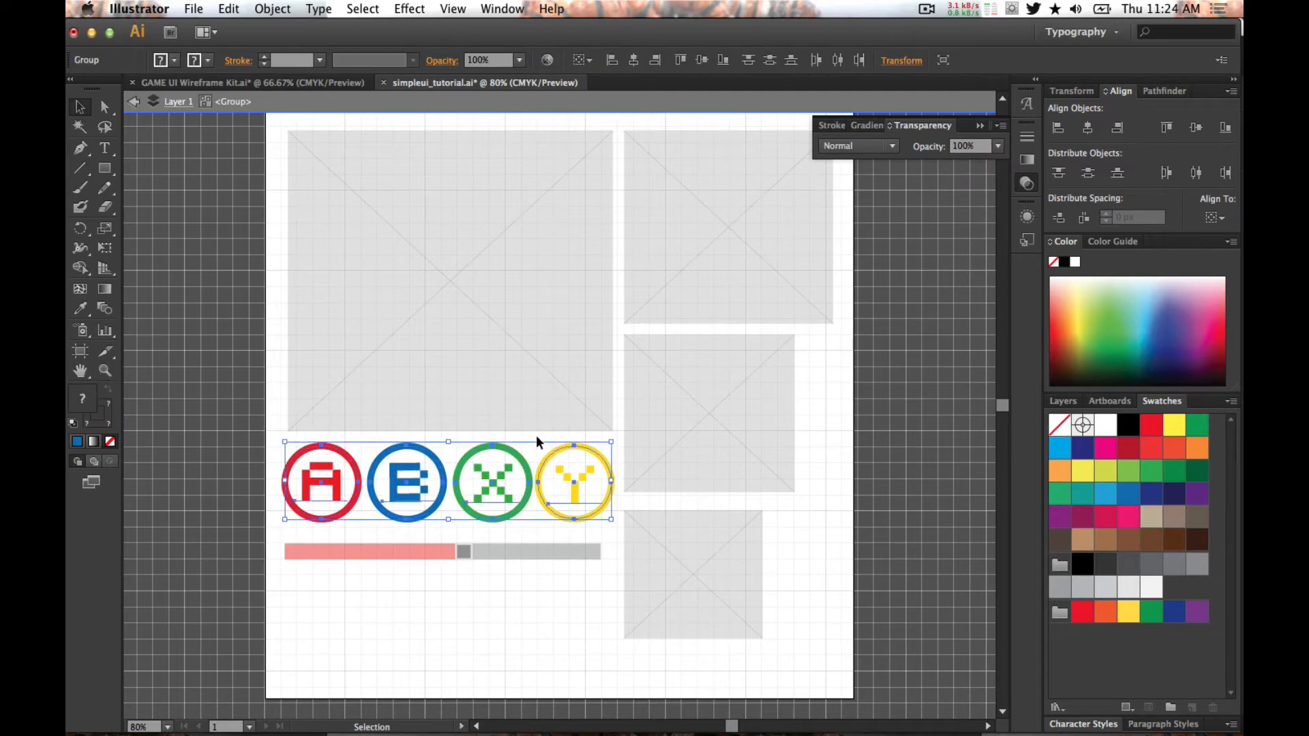
click(1106, 425)
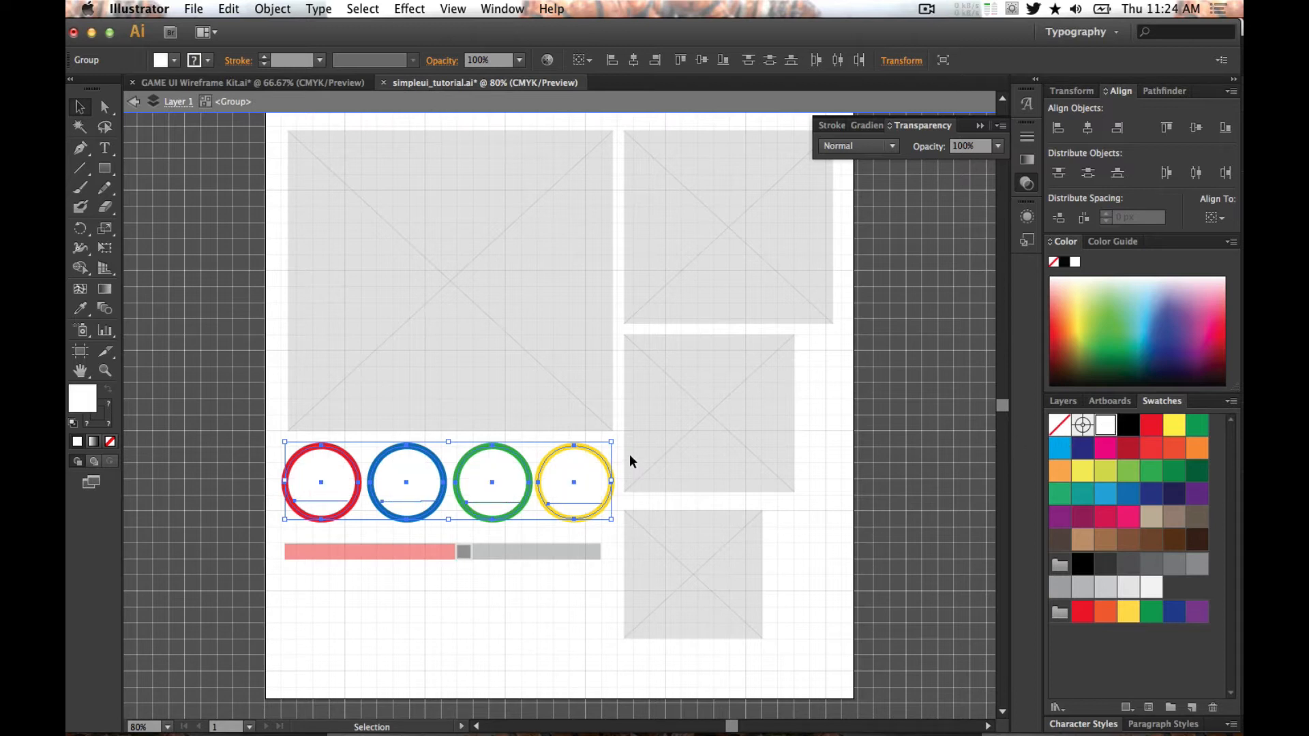
key(super+z)
click(554, 449)
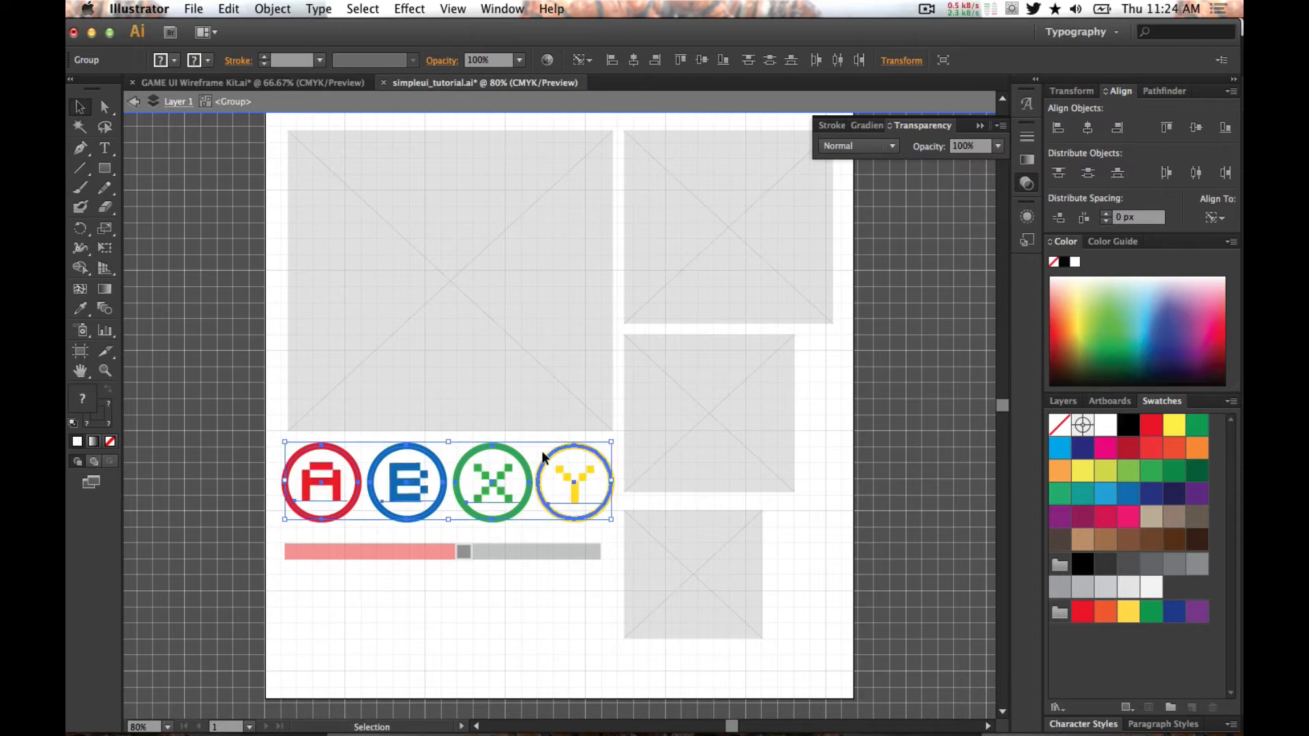
key(a)
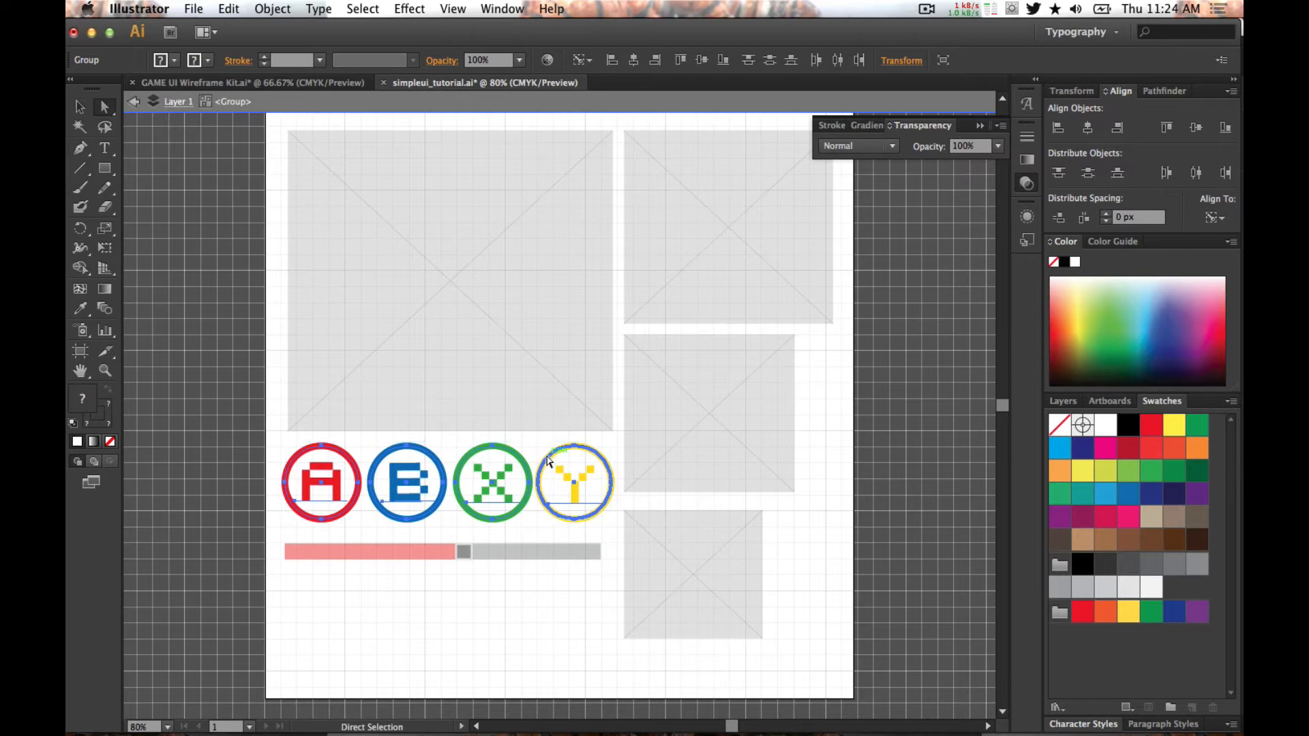
drag(576, 526, 344, 466)
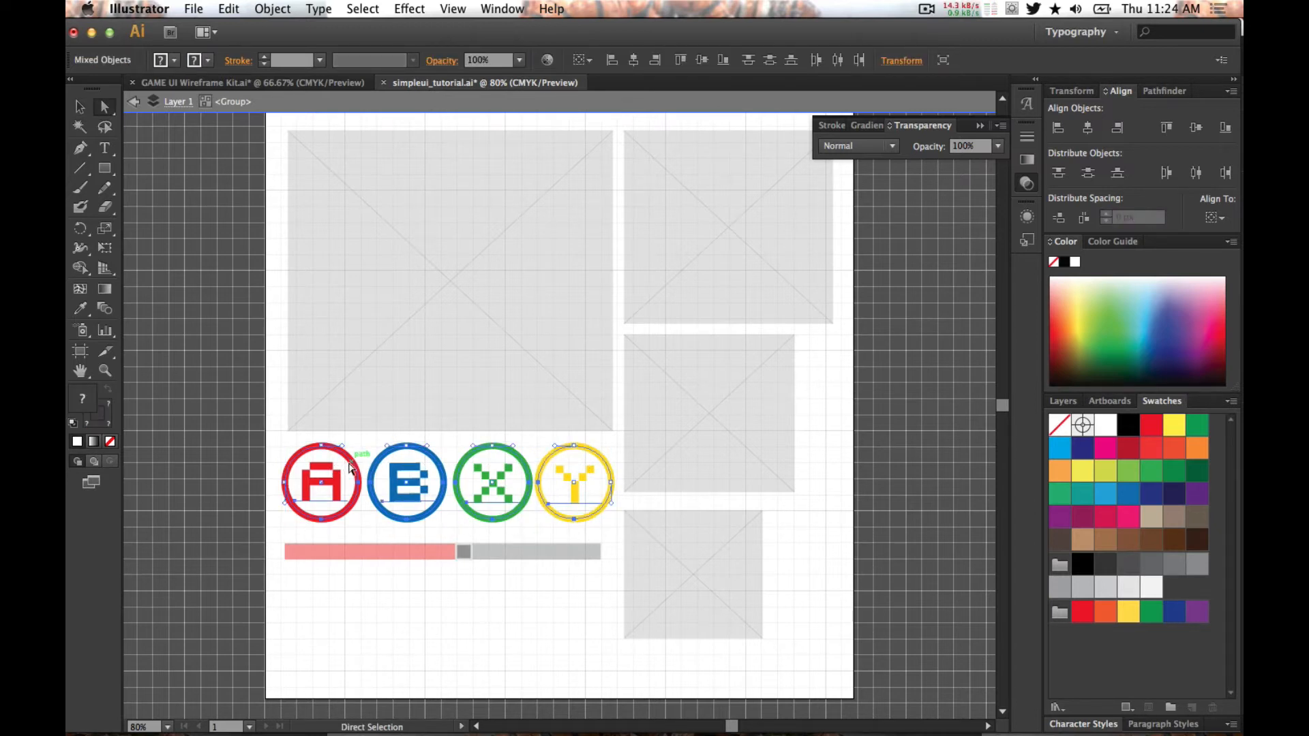
click(152, 323)
key(v)
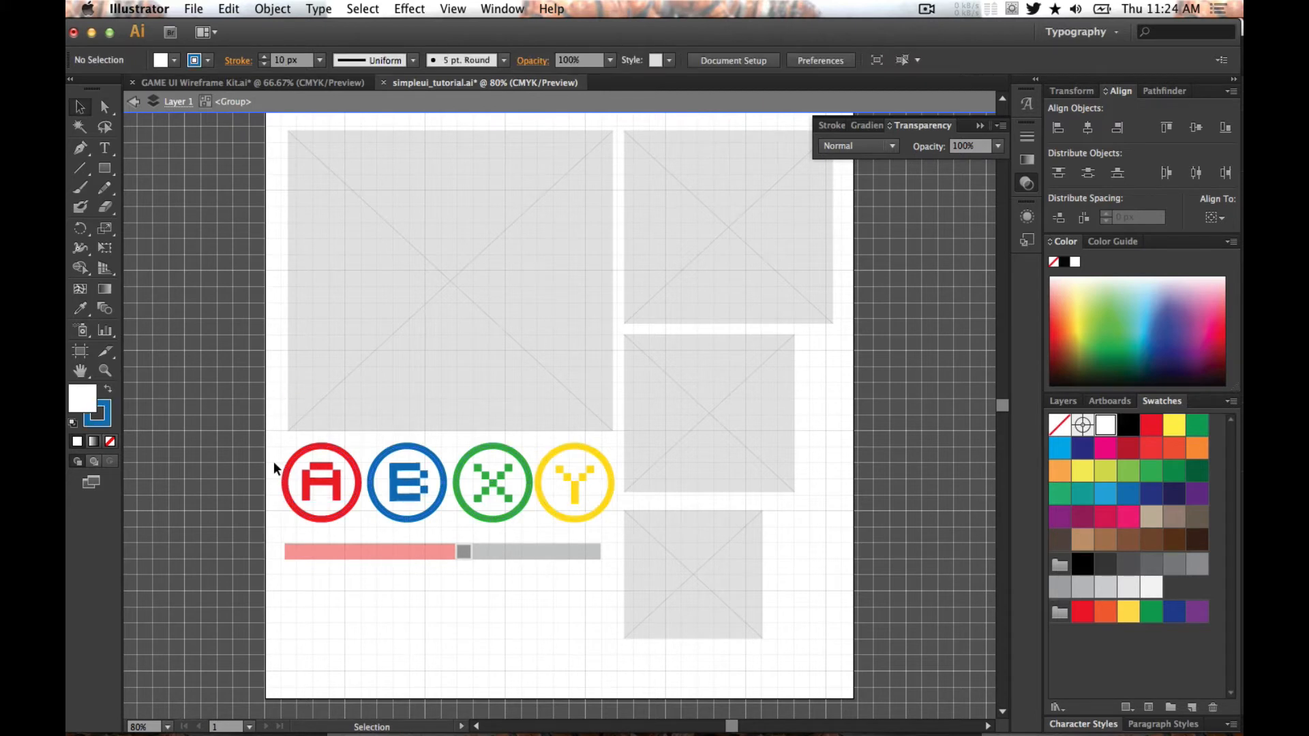
- Try to ungroup the four button graphics and fill all their objects with the white swatch
right_click(573, 512)
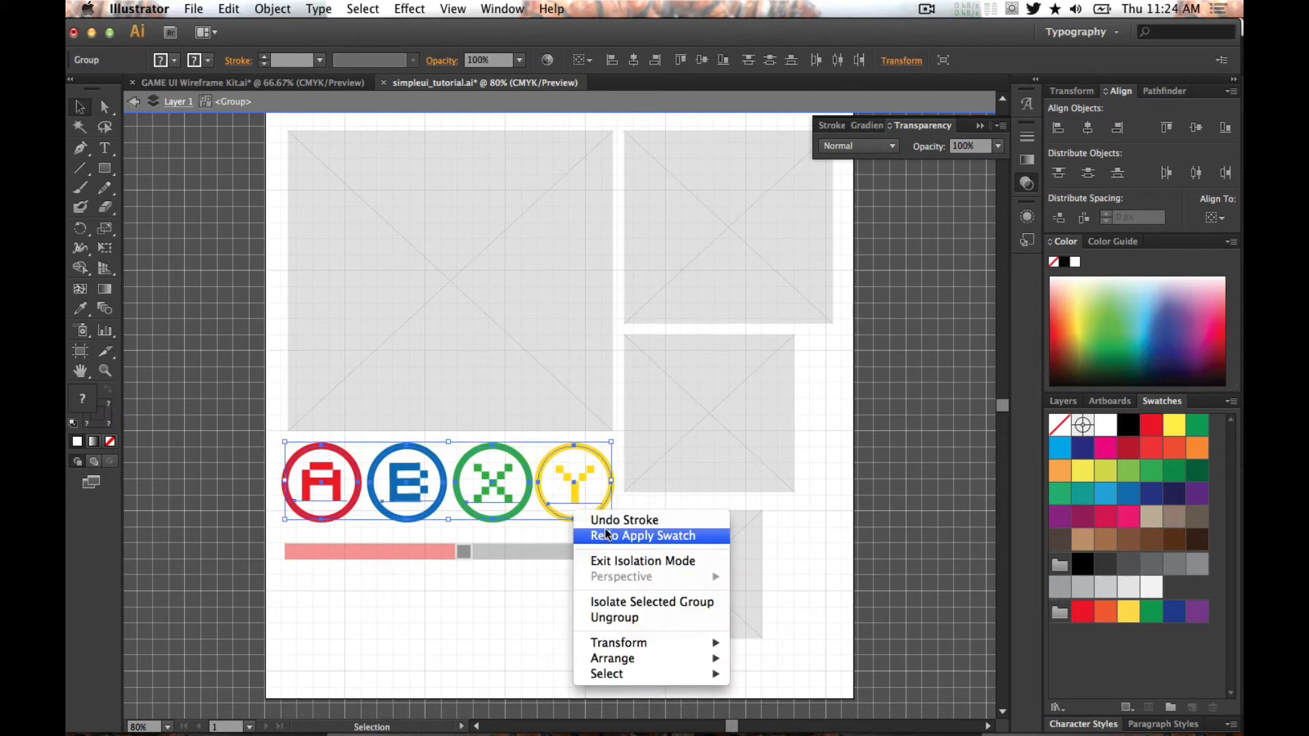
click(617, 618)
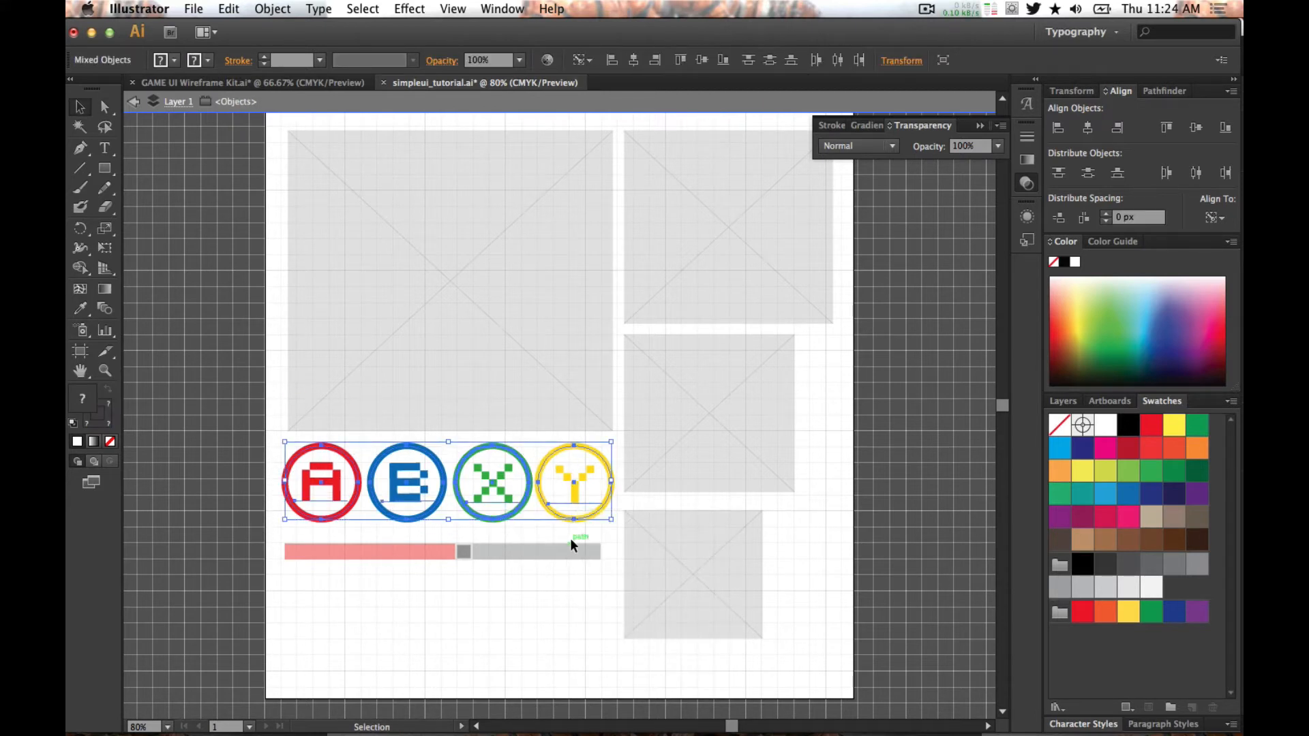
drag(584, 532, 302, 517)
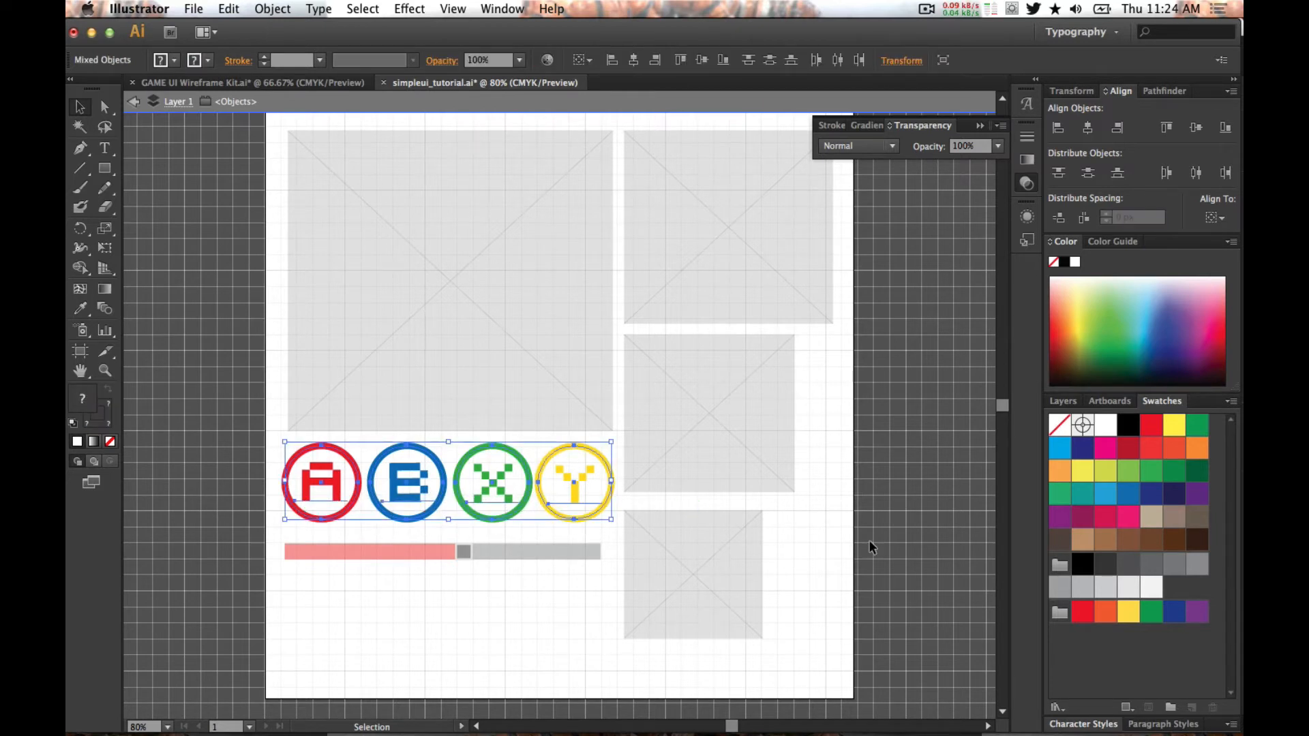
click(1105, 426)
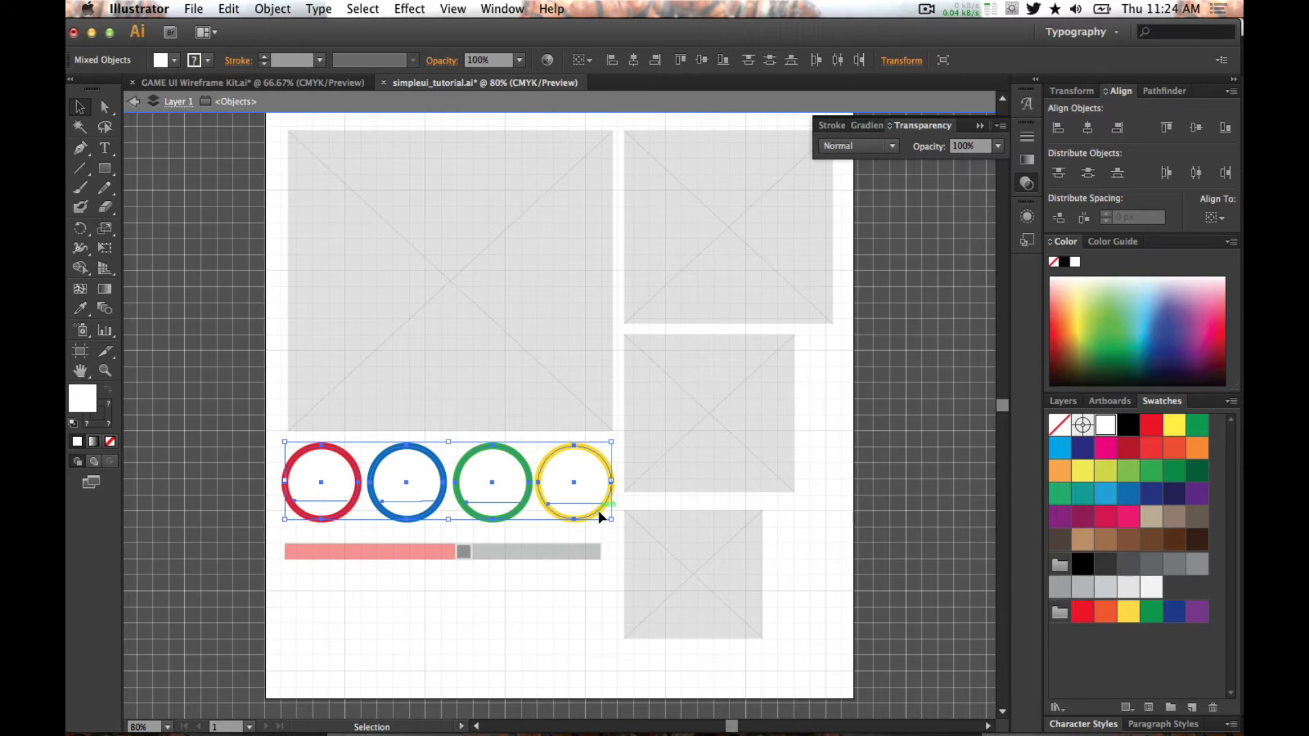
- Try to send the white-filled button objects backward in the stacking order
right_click(567, 486)
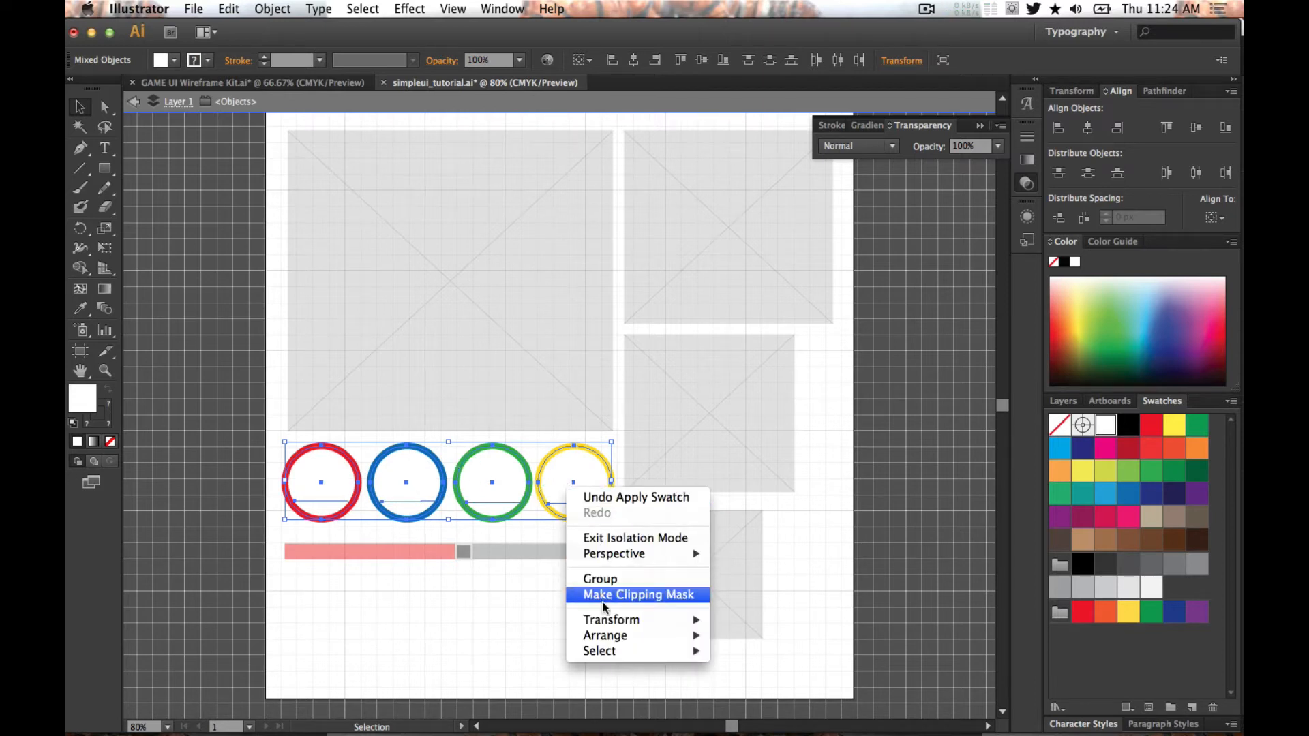
mouse_move(654, 636)
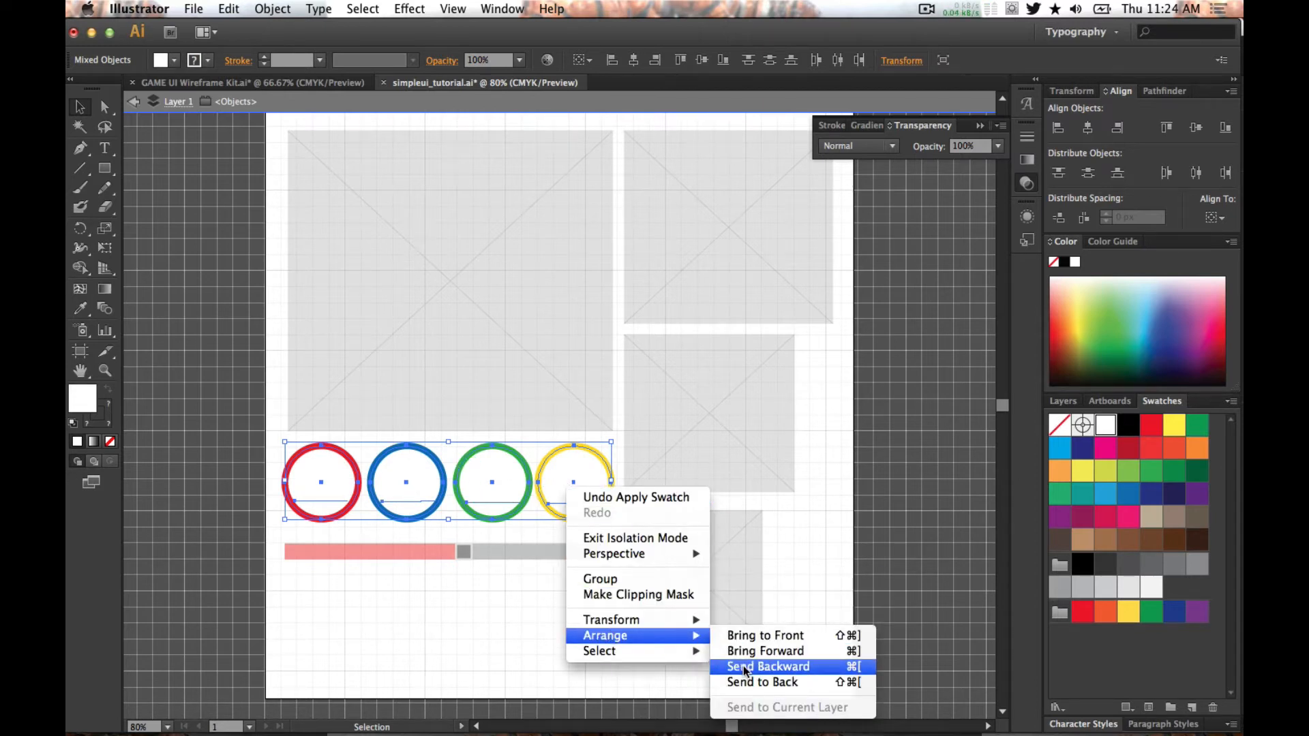
click(744, 670)
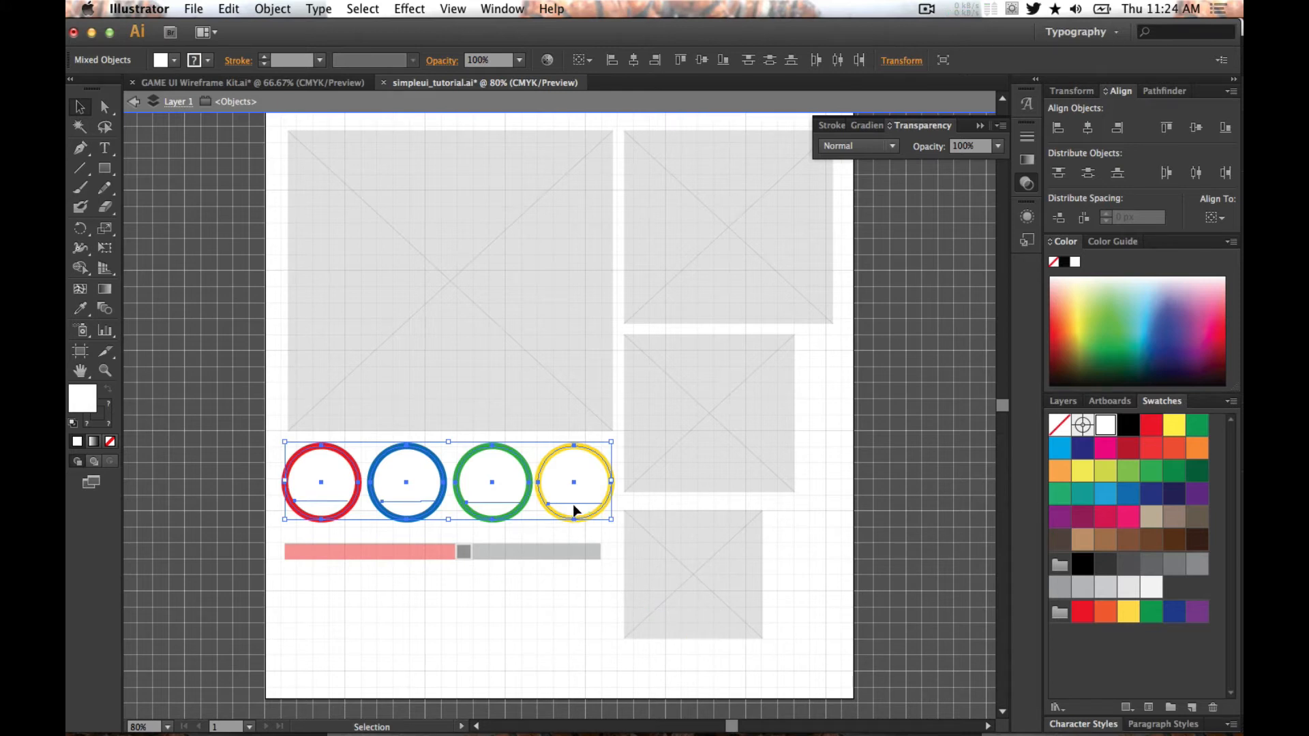
- Undo the reordering, white fill, ungrouping and last stroke increases on the B, X and Y rings, and clear the selection
key(super+z)
key(super+z)
key(super+z)
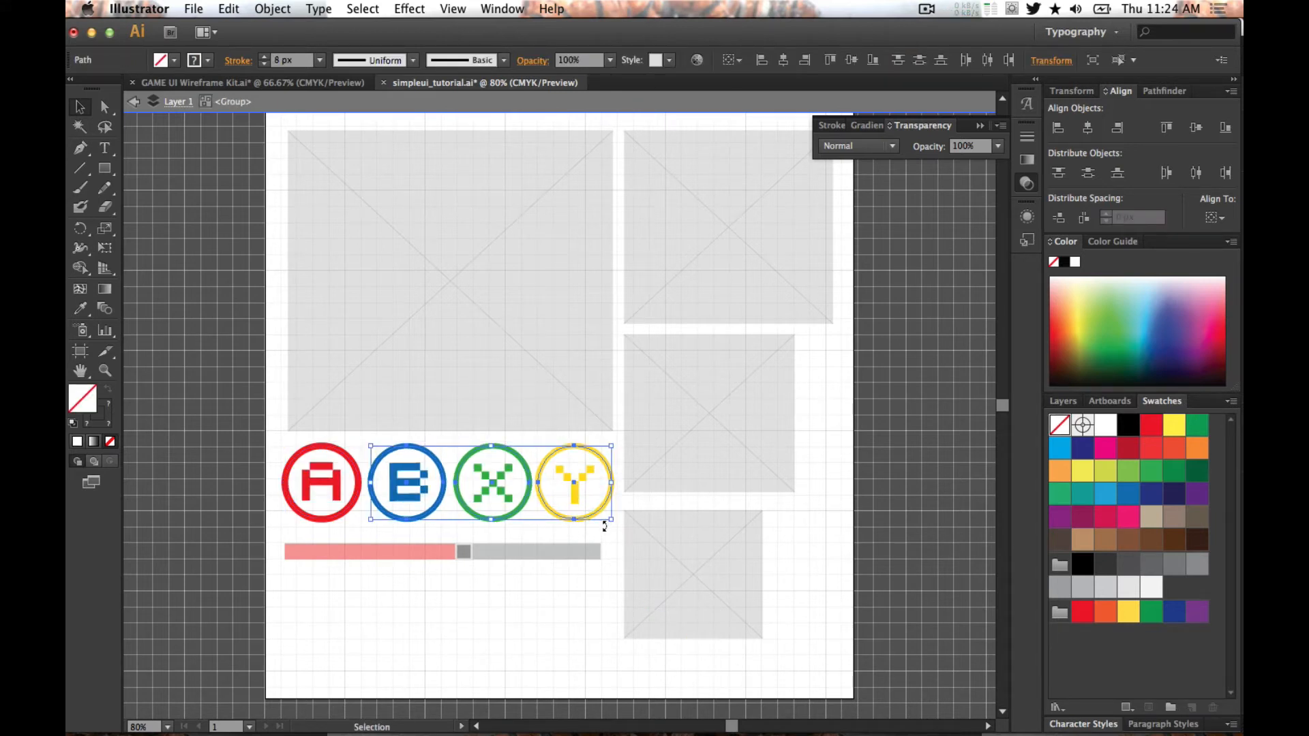
key(a)
key(v)
click(604, 532)
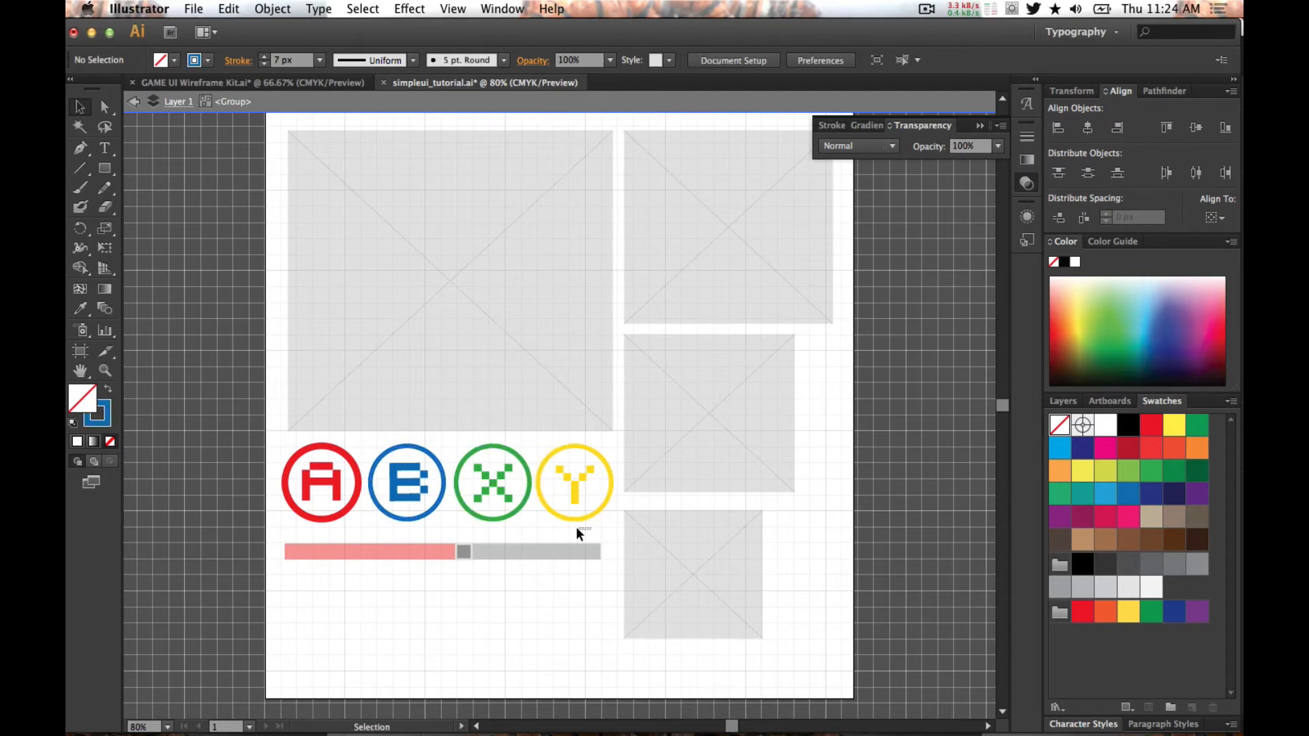
- Select the Y, X, B and A letters inside the rings and send them to the back of the stacking order
click(574, 490)
shift+click(492, 483)
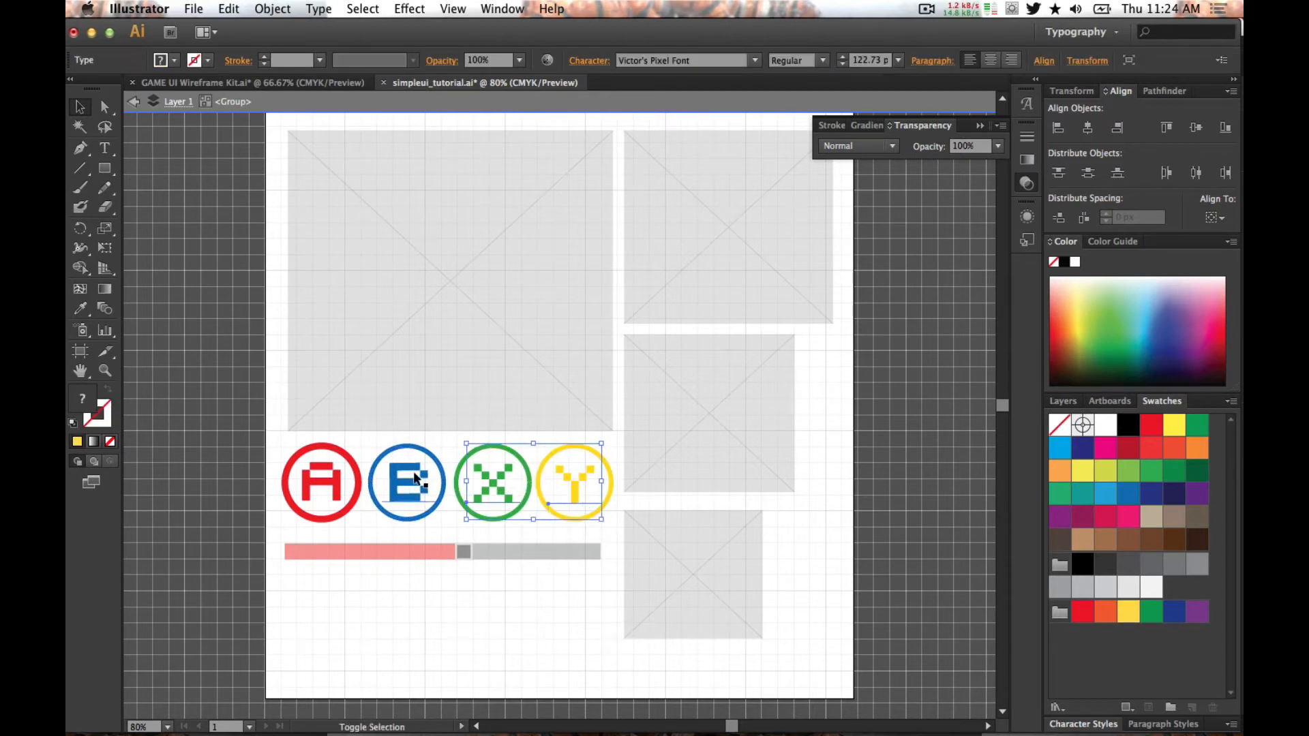
shift+click(409, 482)
shift+click(309, 472)
right_click(313, 478)
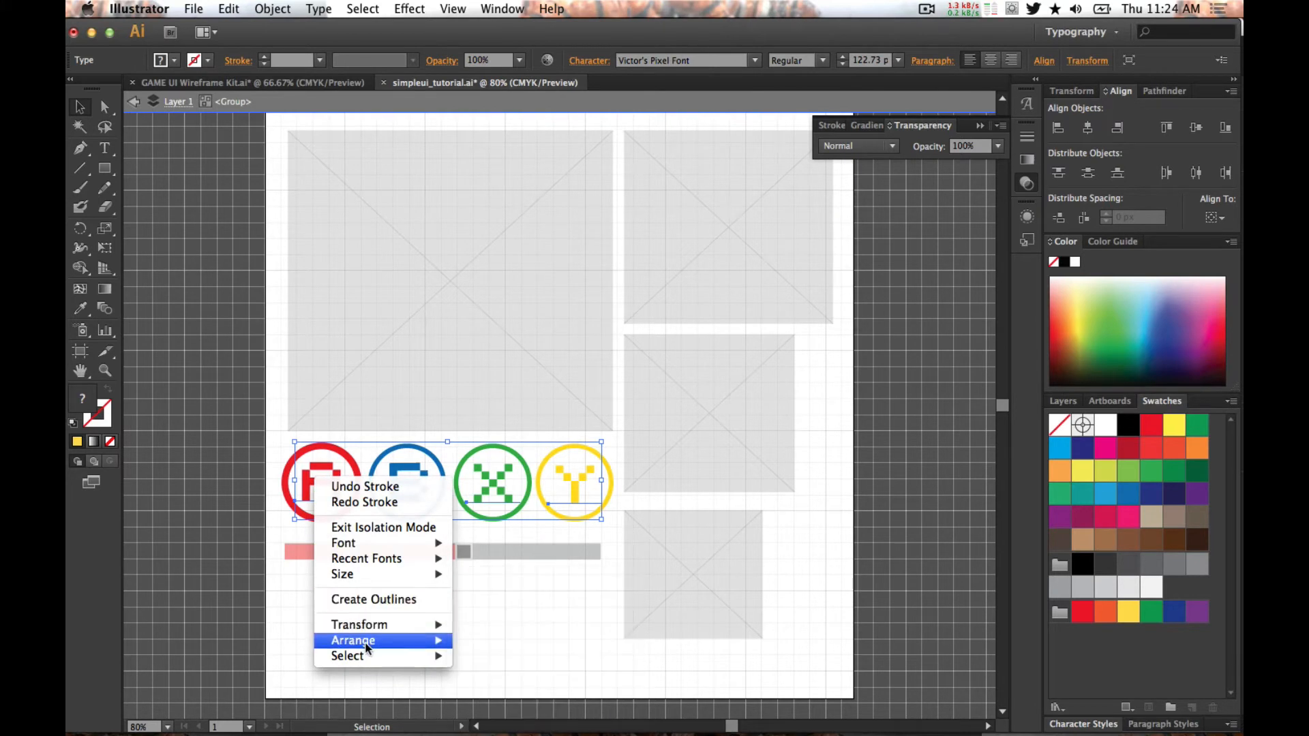
mouse_move(369, 640)
click(497, 688)
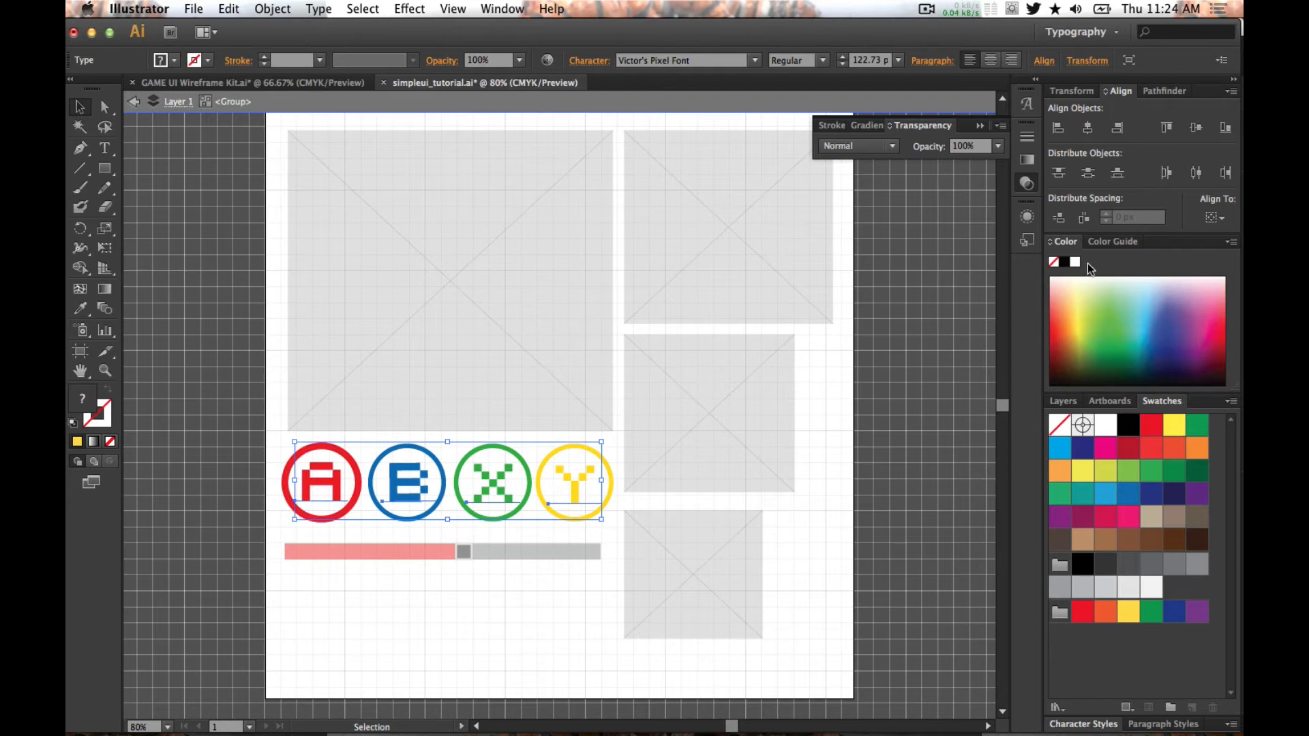
- Expand the isolated group in the layer list and lock the y, x, B and A letter objects
click(1064, 403)
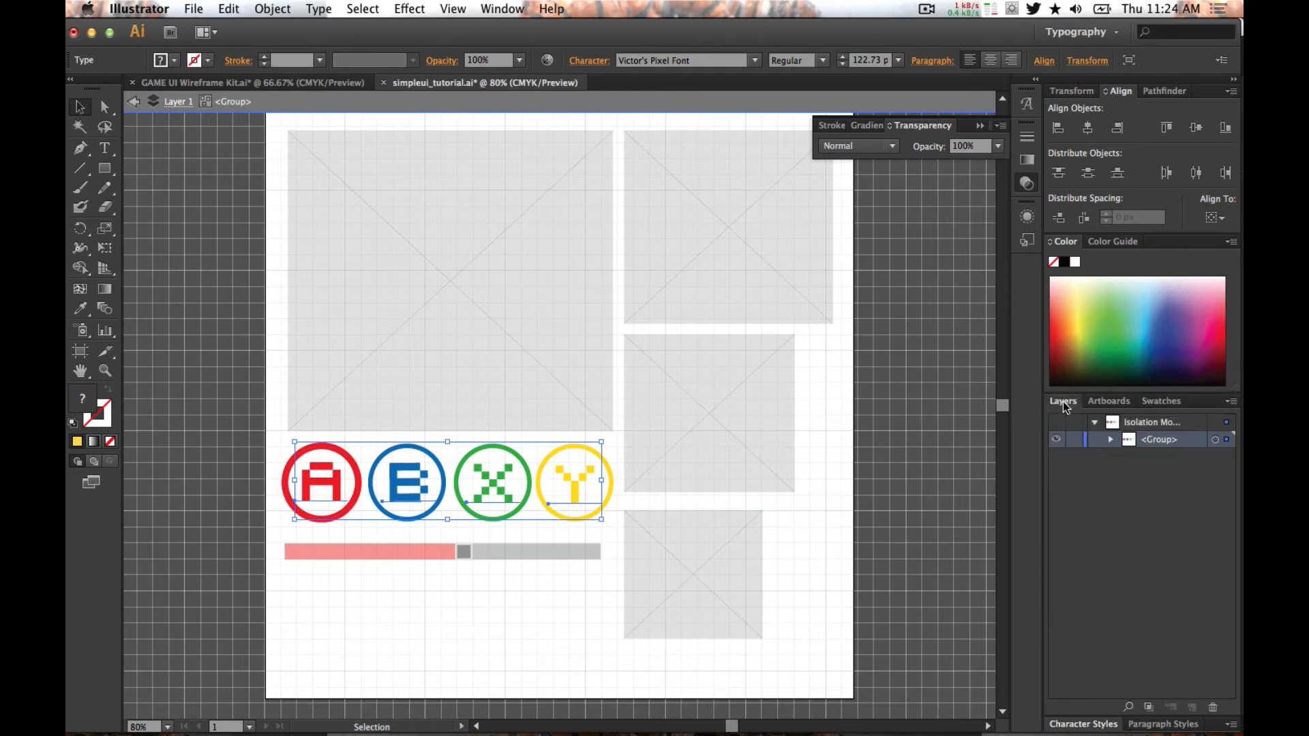
click(1111, 439)
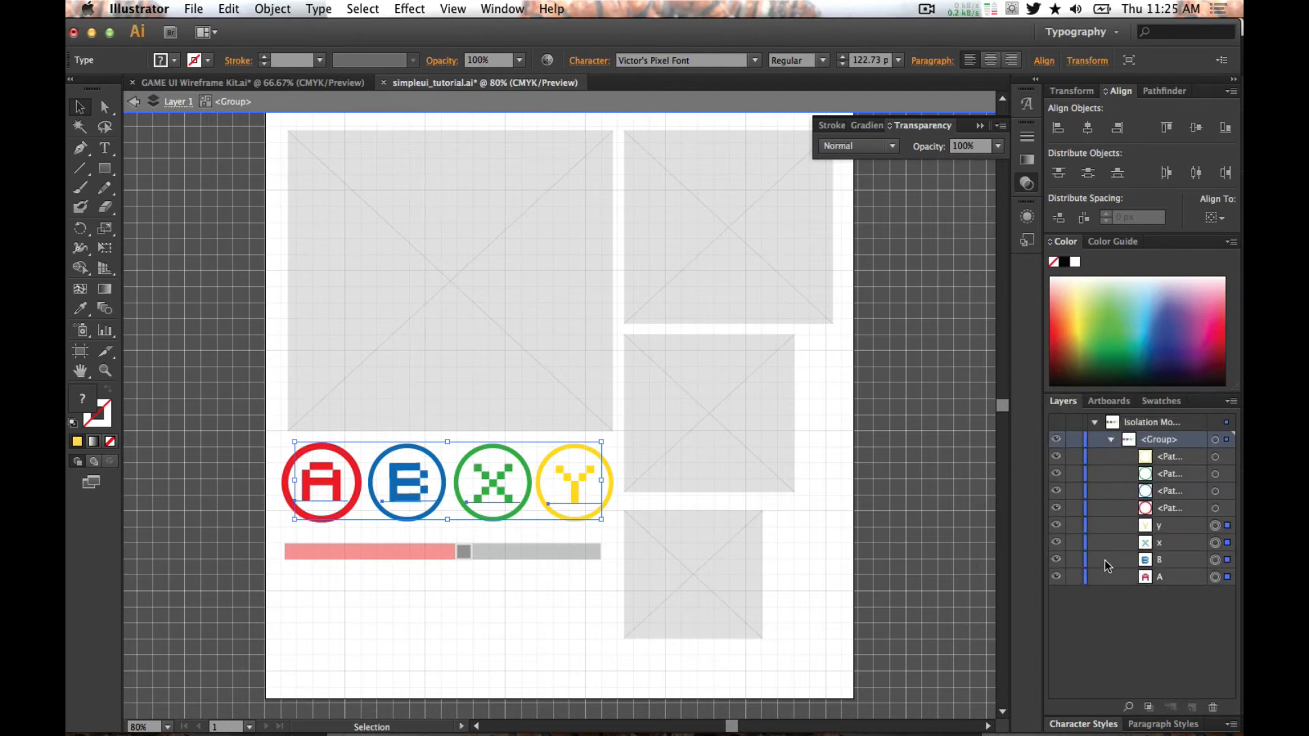
drag(1074, 525, 1074, 577)
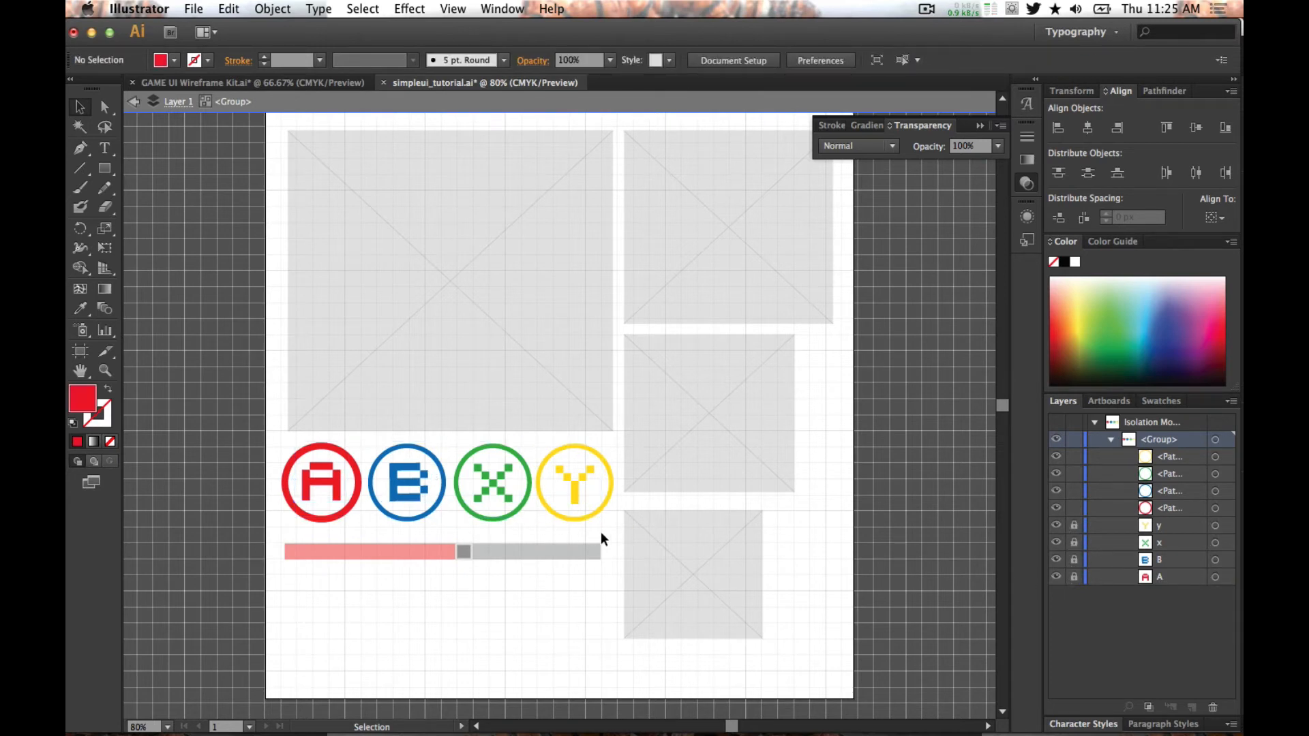
- Fill the four ring circles around A, B, X and Y with white and send them to the back behind the letters
drag(600, 532, 311, 479)
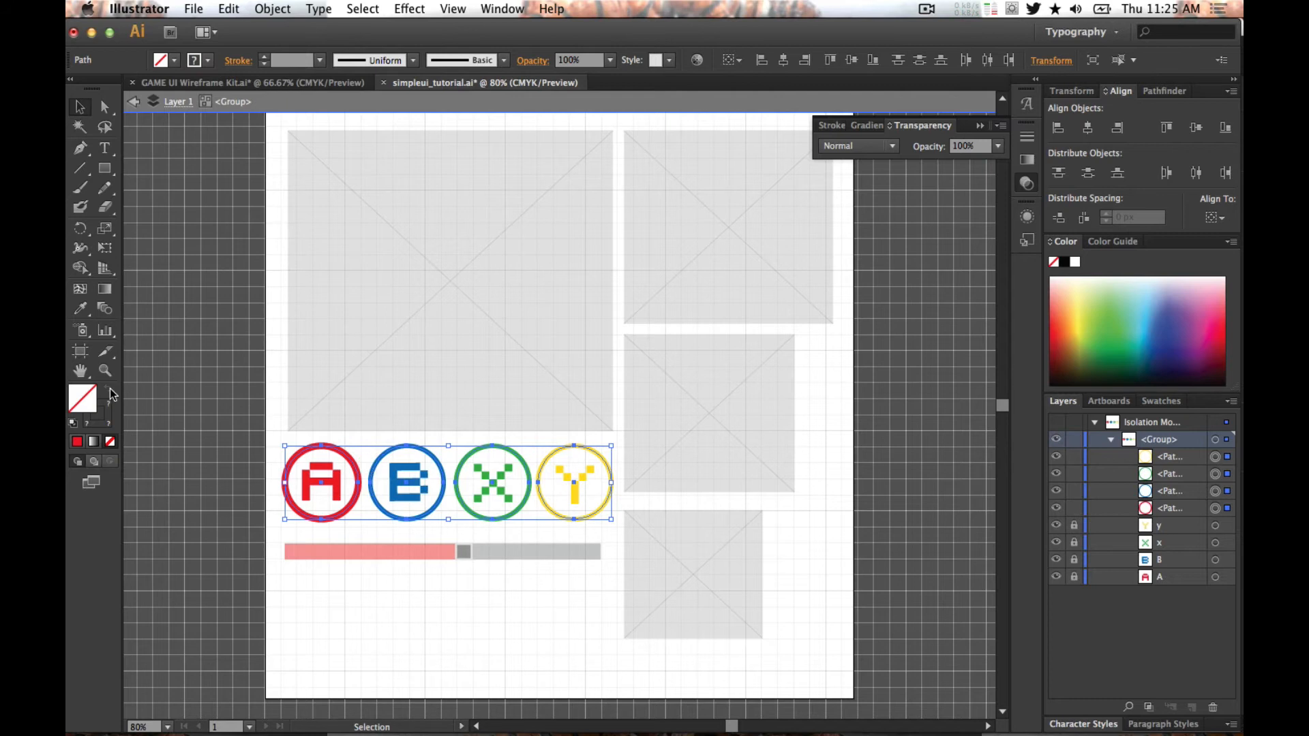
click(1161, 401)
click(1105, 425)
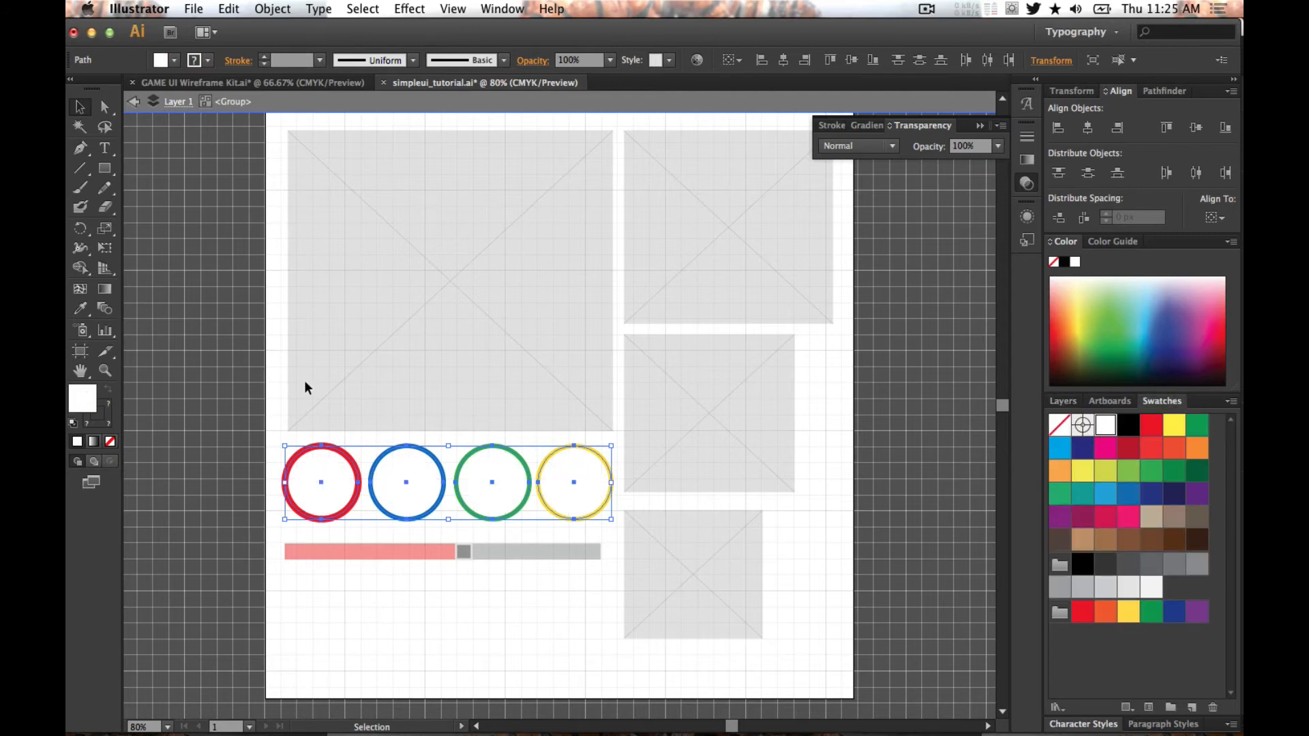
right_click(332, 480)
mouse_move(409, 701)
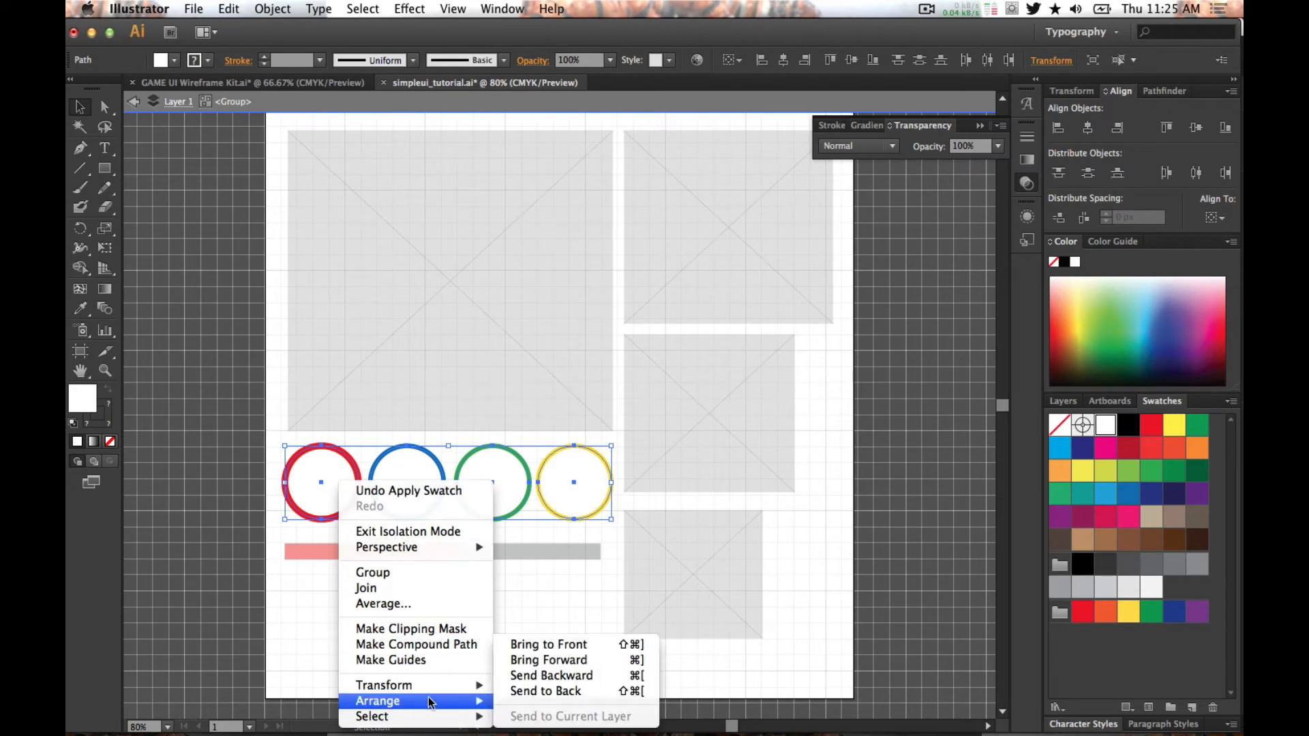
click(544, 692)
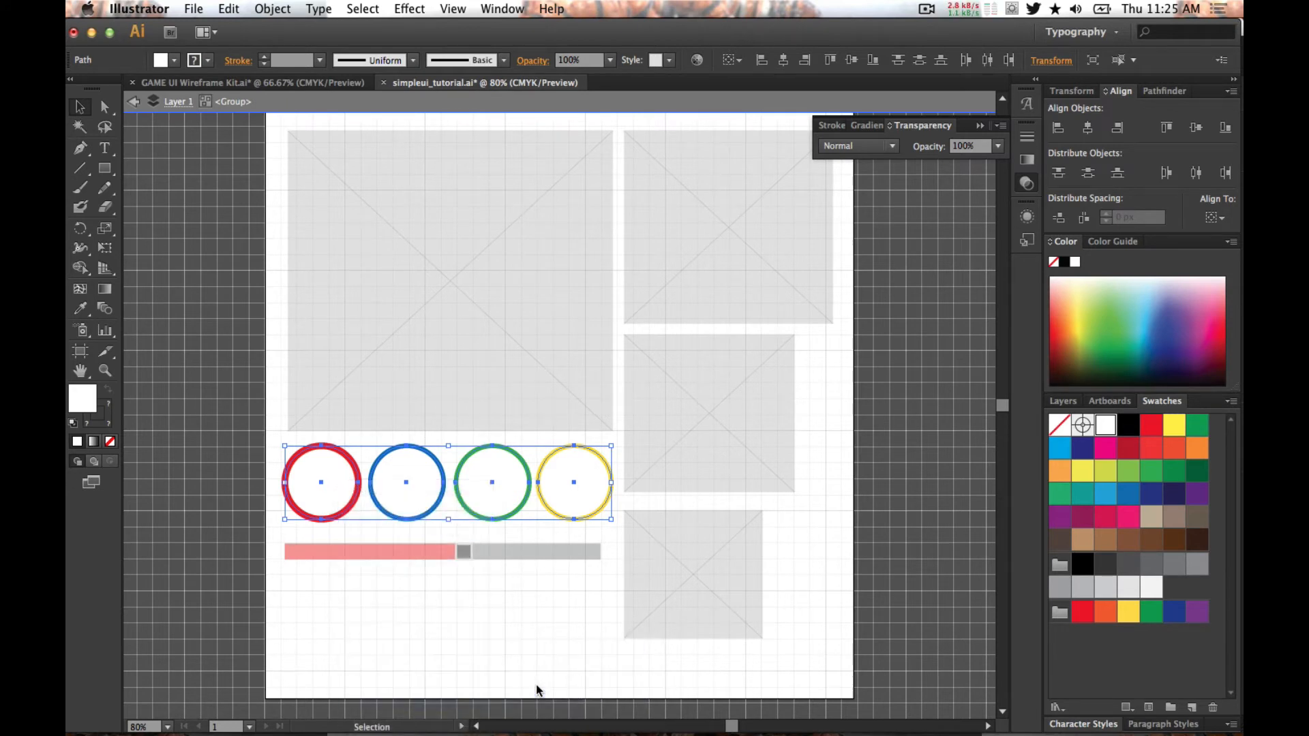
click(206, 452)
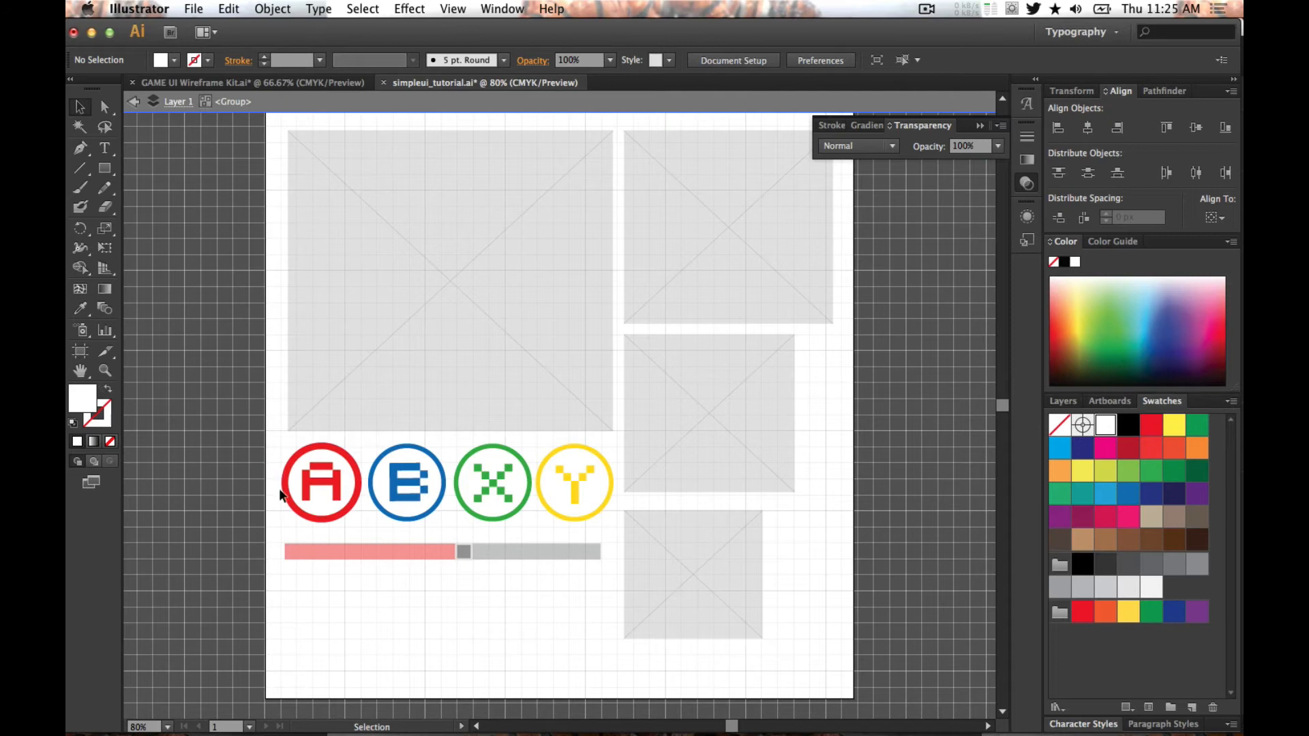
- Try the four white-filled ring circles at 60% opacity and undo the change
drag(283, 510, 583, 534)
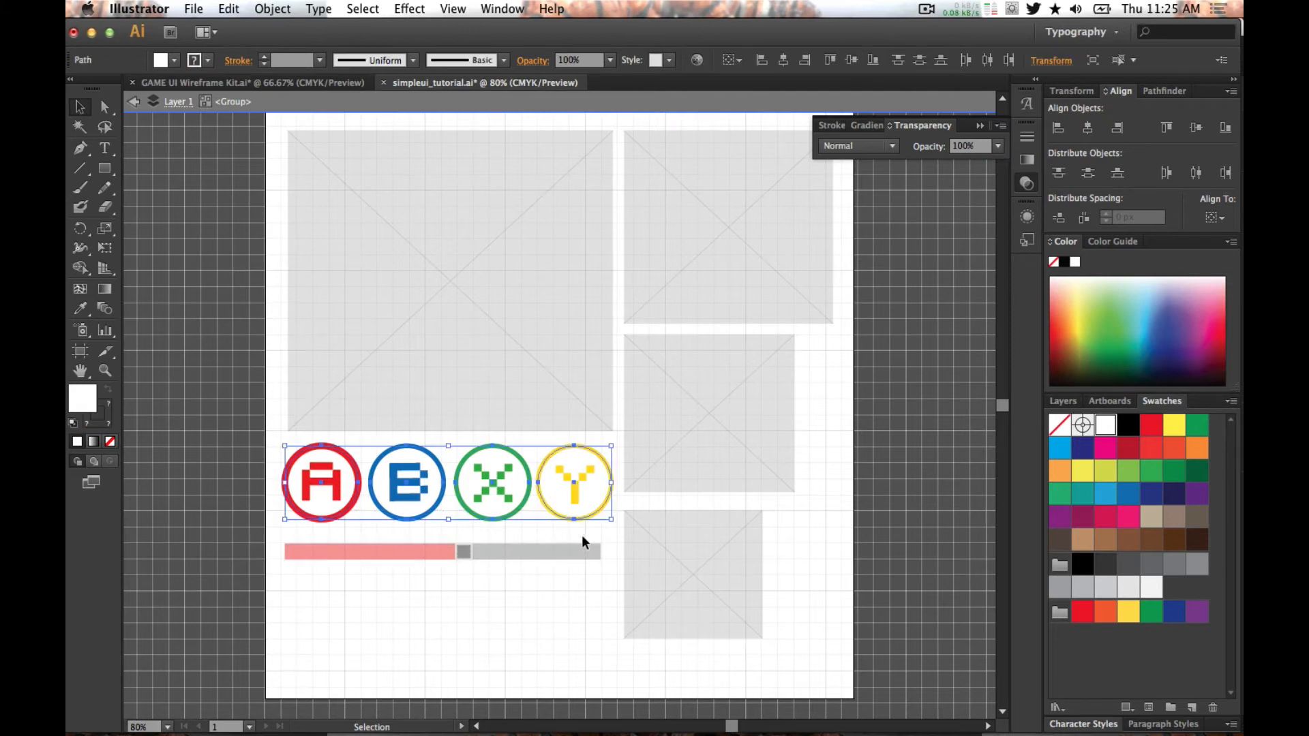
click(998, 147)
click(1029, 272)
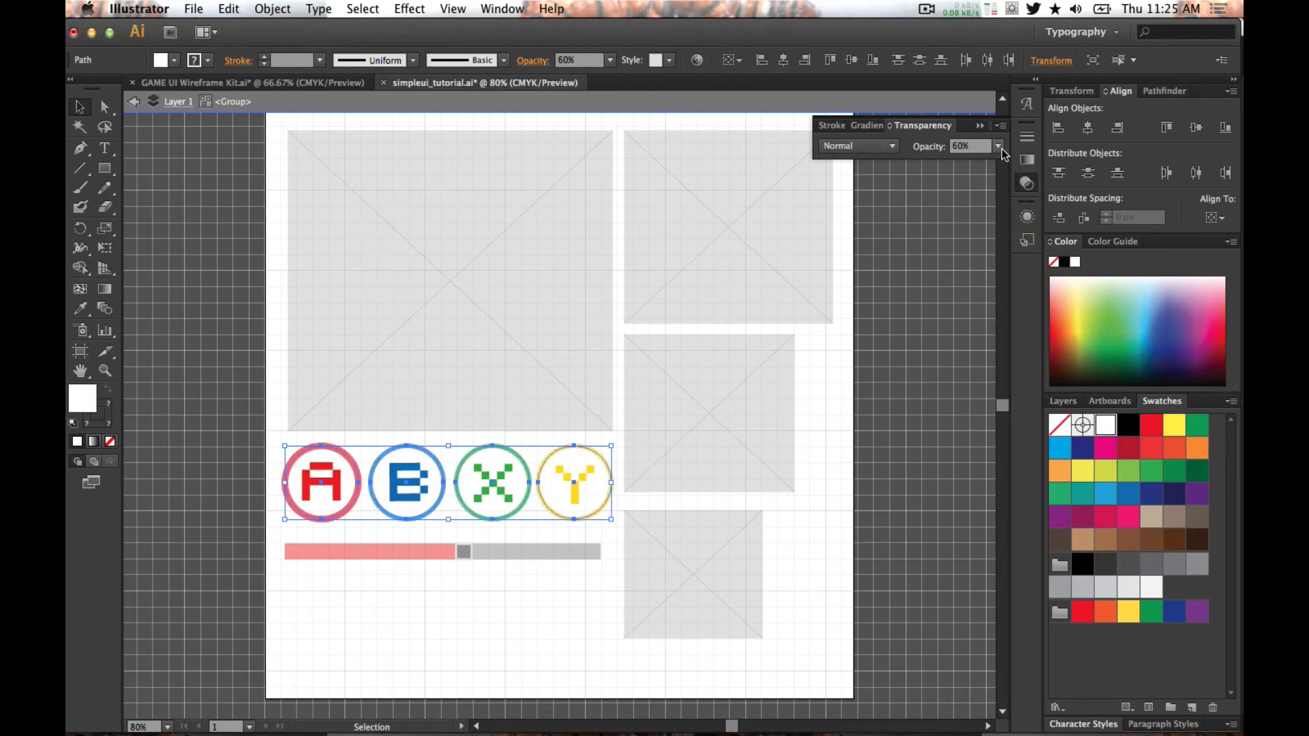
key(super+z)
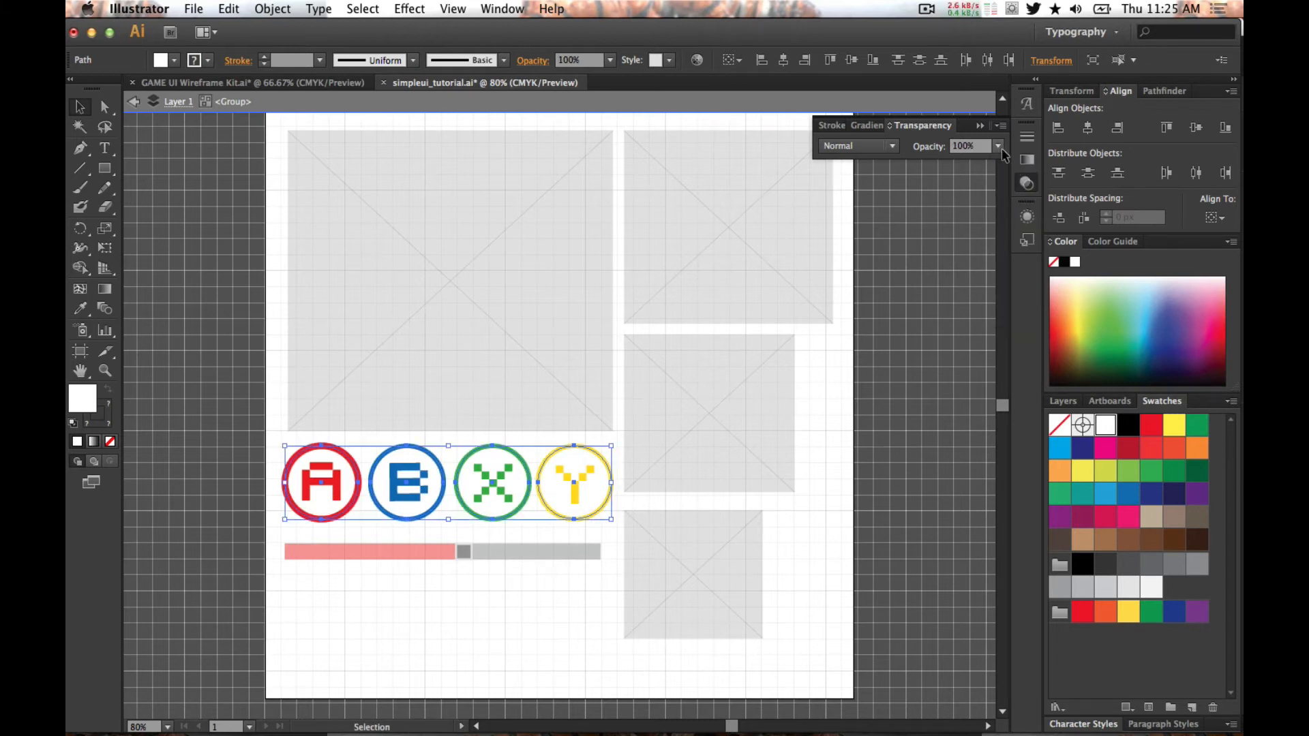
- Exit the isolated group and export the artwork for web as a transparent PNG-24, replacing simpleui_tutorial in the Sprite folder
click(270, 450)
double_click(237, 464)
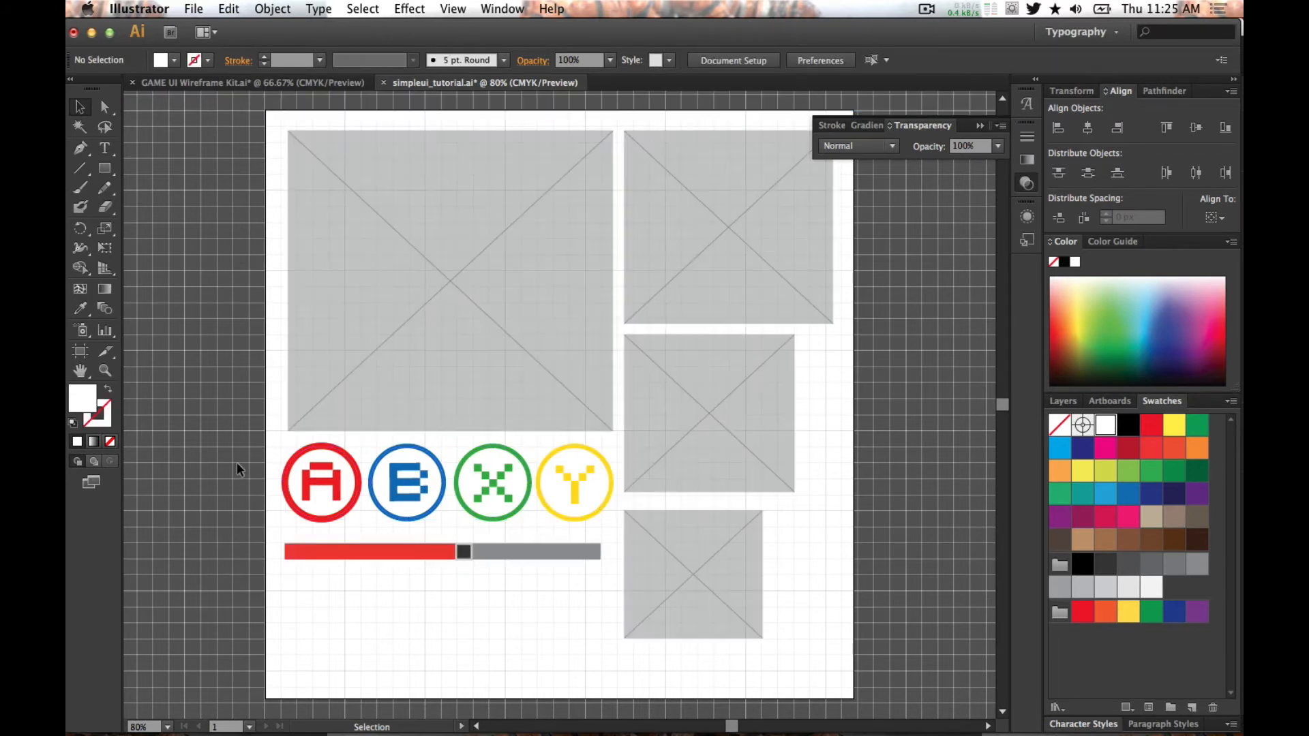
key(a)
key(ctrl+alt+shift+s)
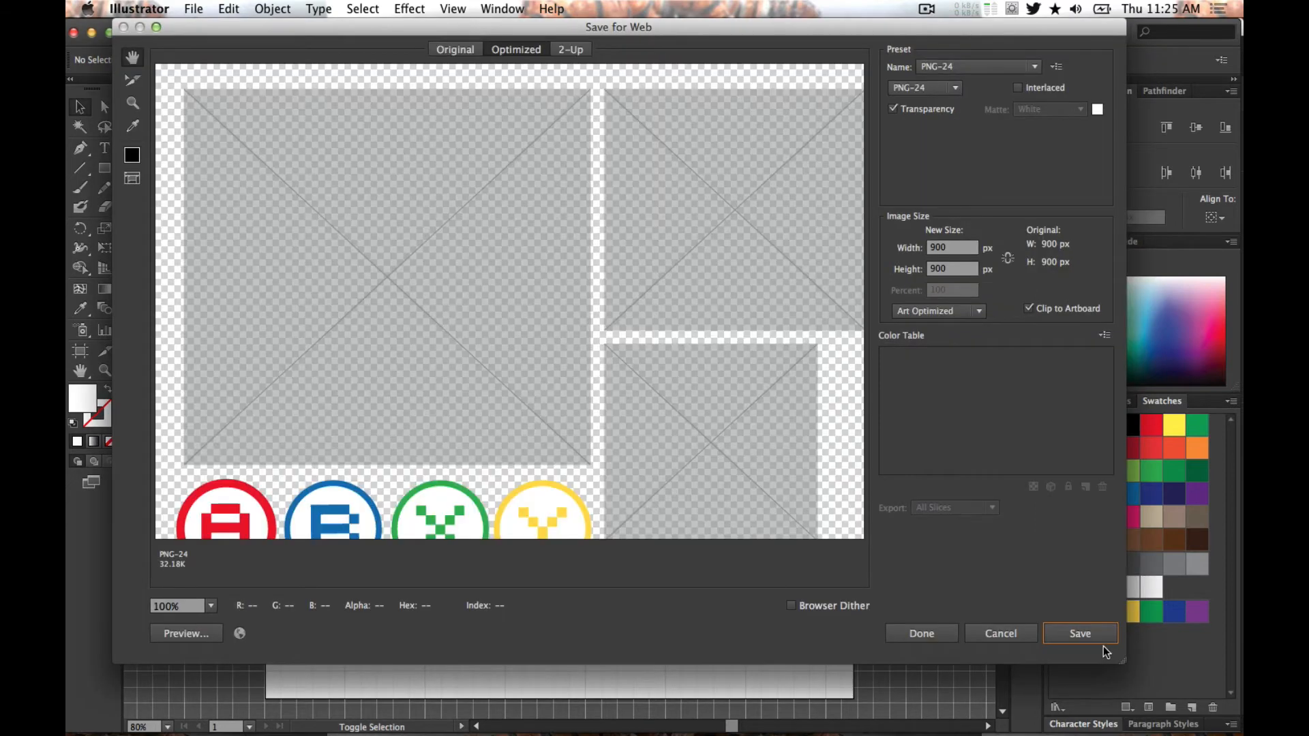
click(1080, 633)
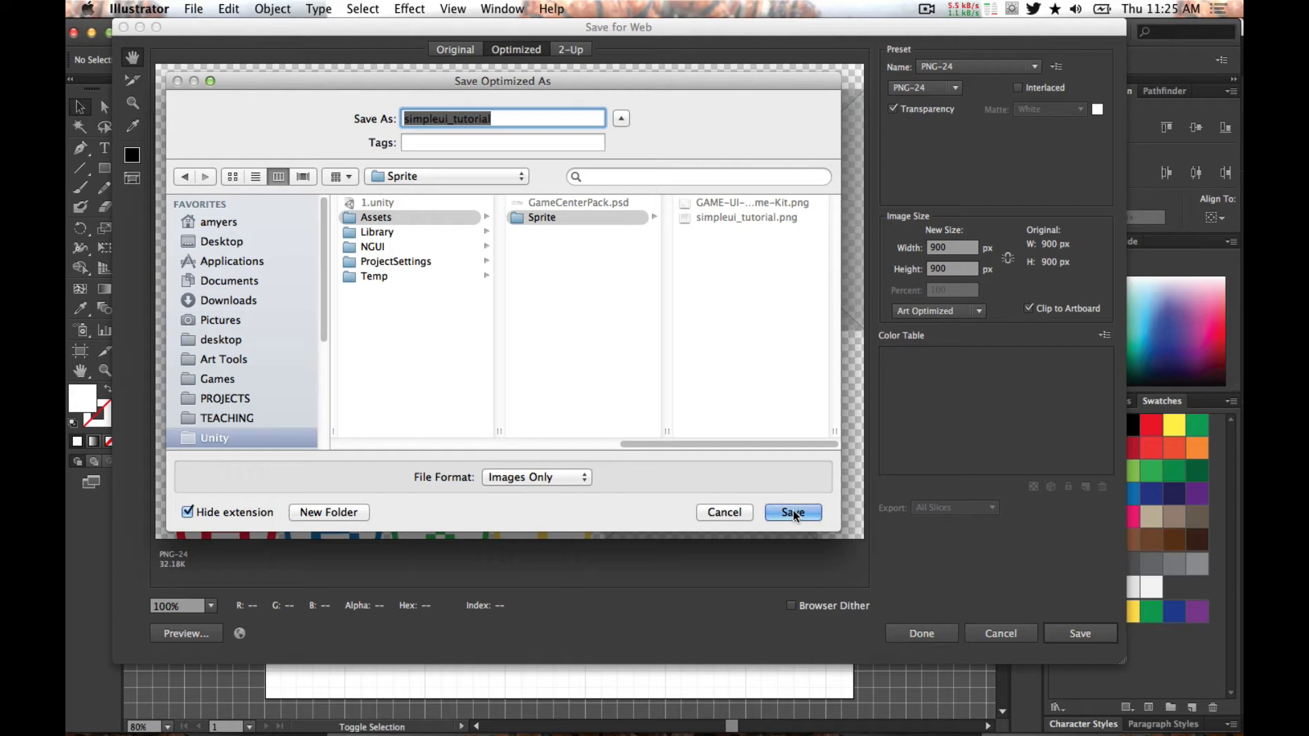
click(792, 512)
click(619, 189)
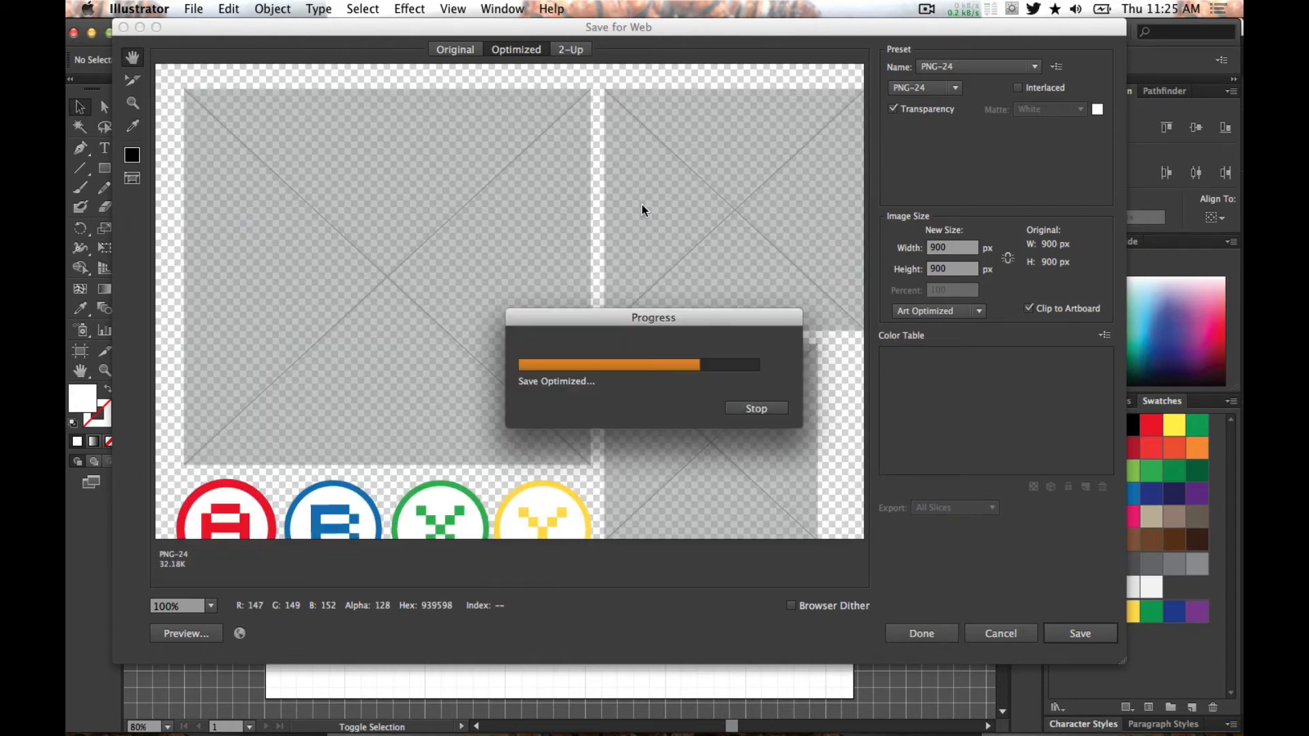
- Switch to Unity and delete the old simpleui_tutorial texture from the Sprite folder
key(super+Tab)
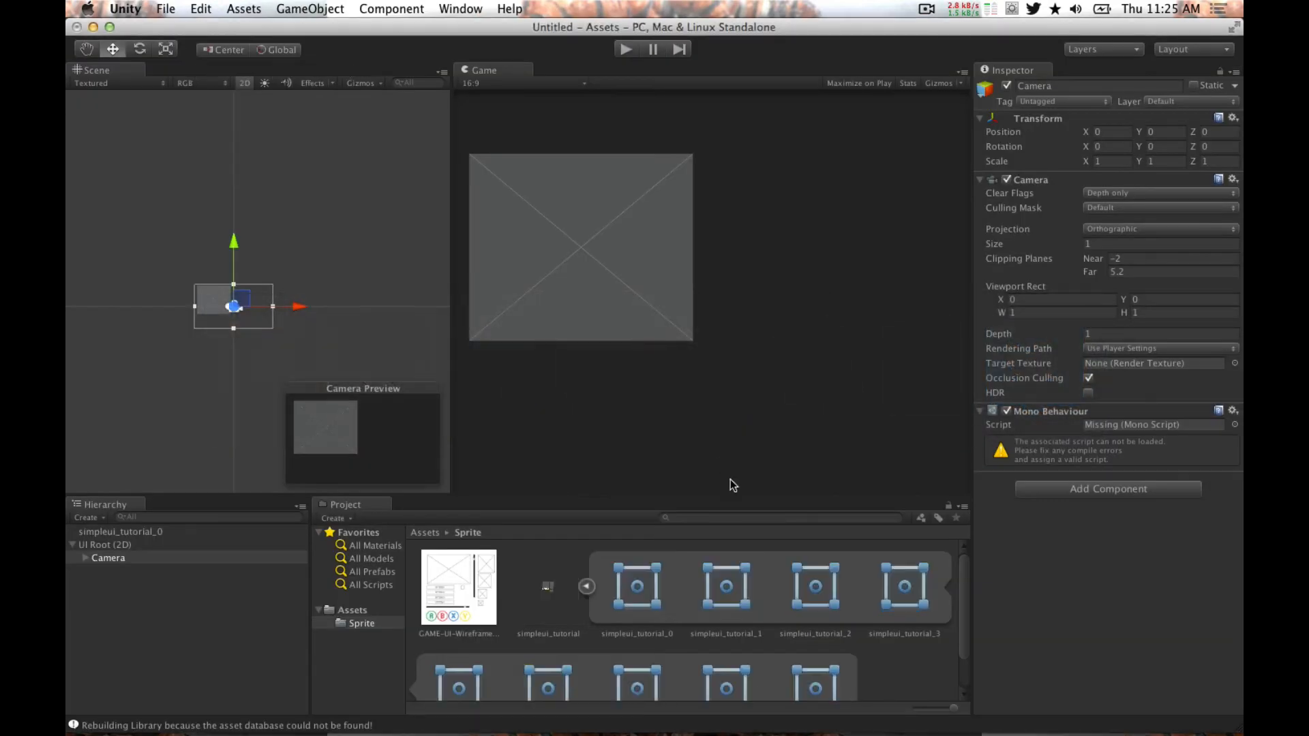
click(536, 613)
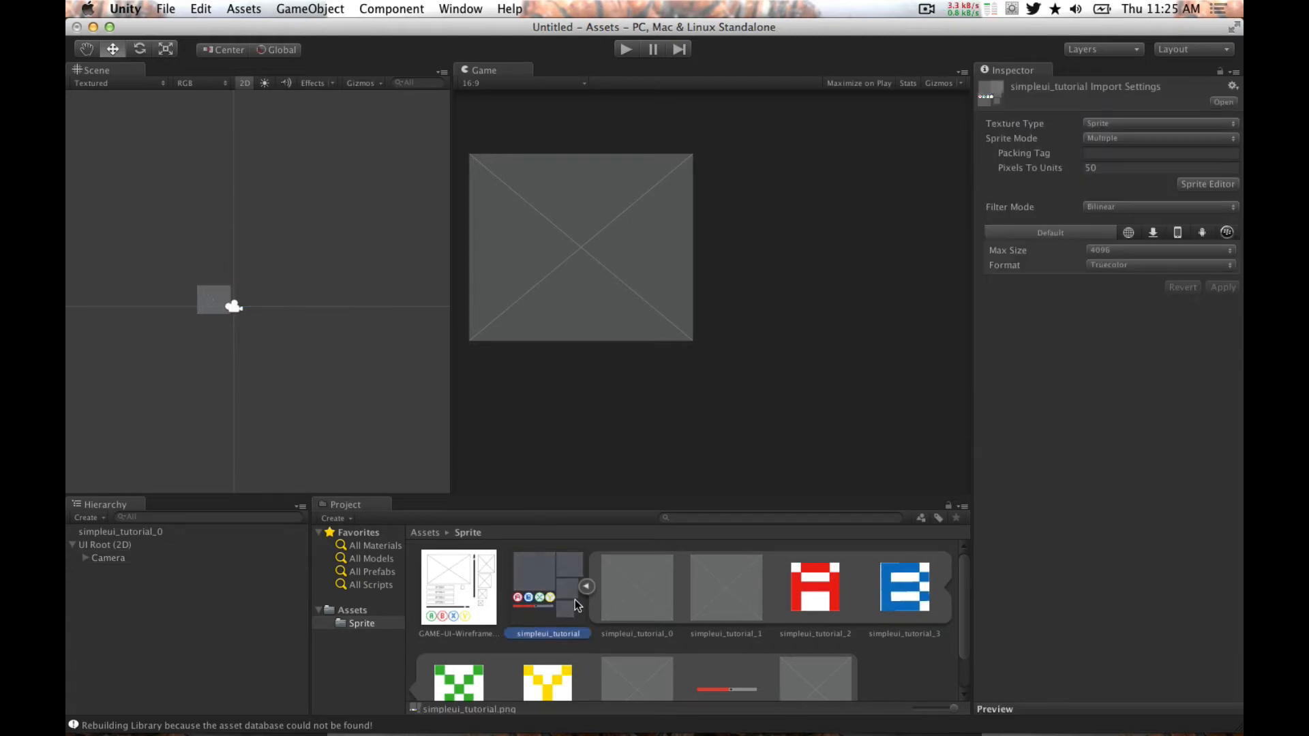
click(586, 587)
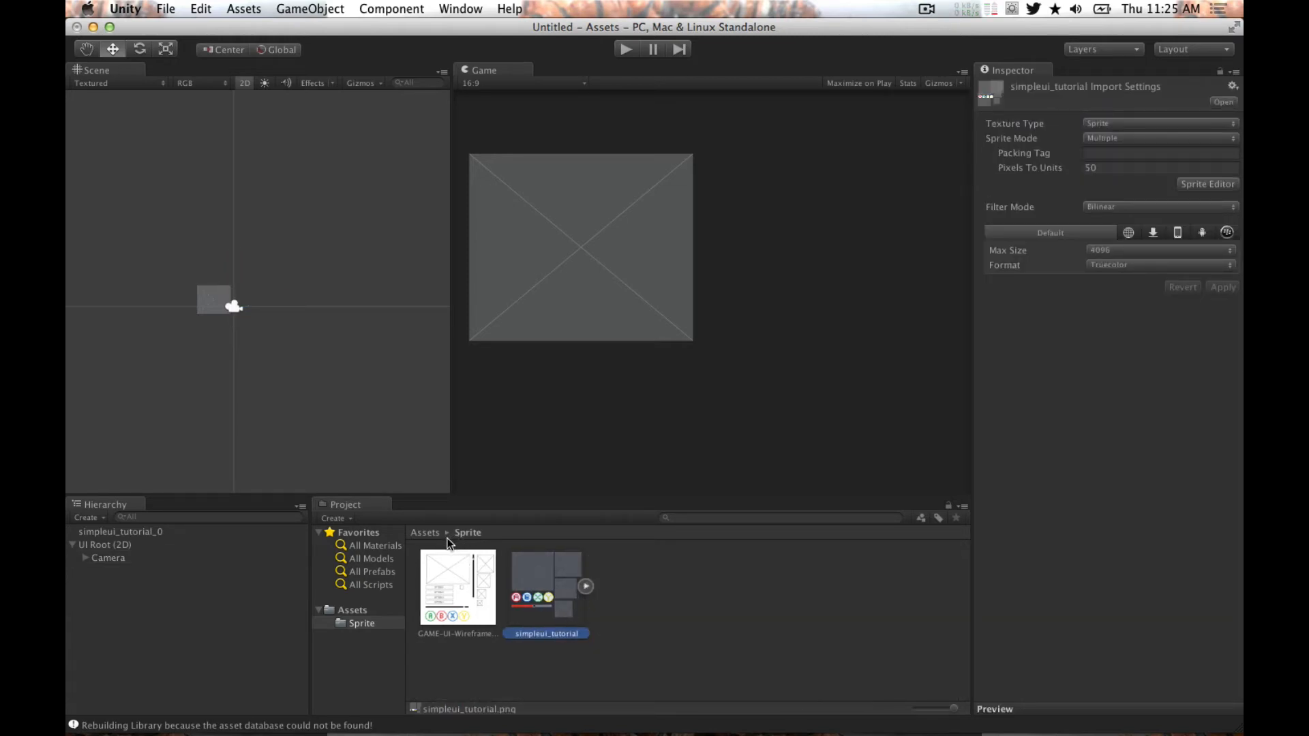
key(super+BackSpace)
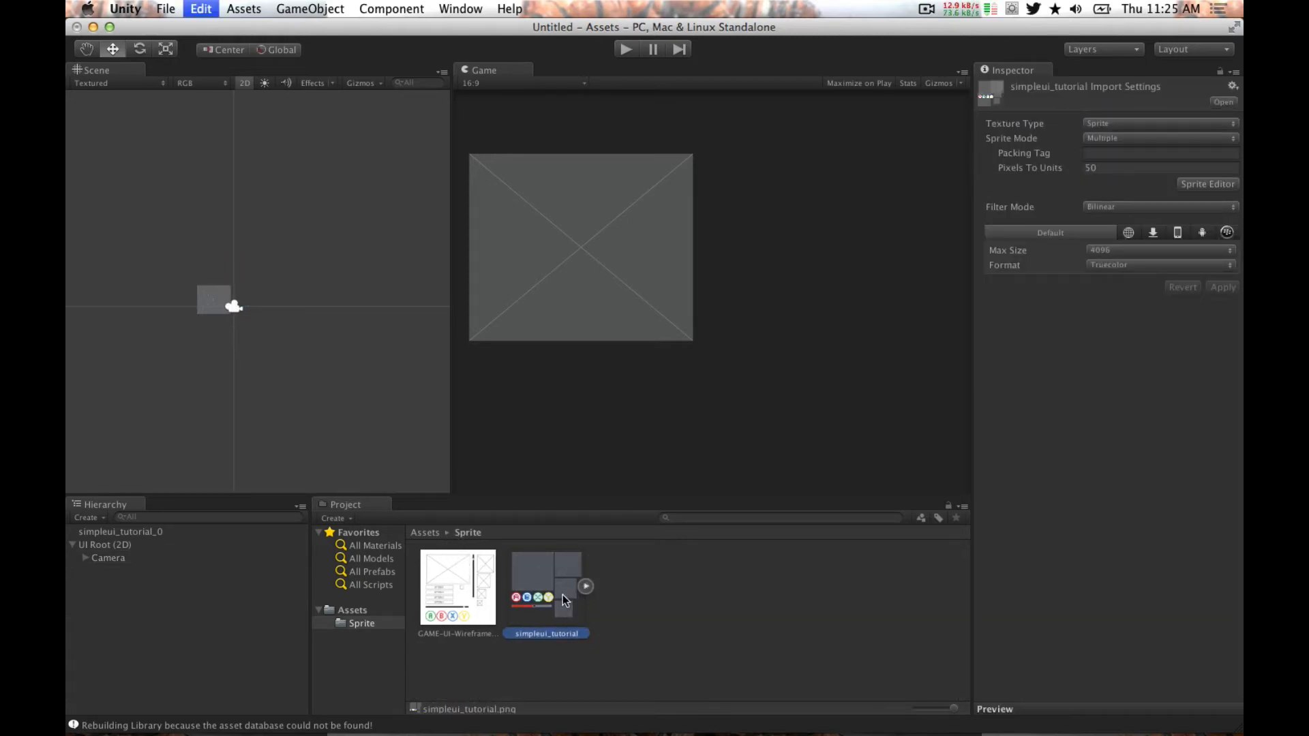
- Switch back to Illustrator and export the artwork again as a transparent PNG-24 named simpleui_tutorial in the project's Sprite folder
key(super+Tab)
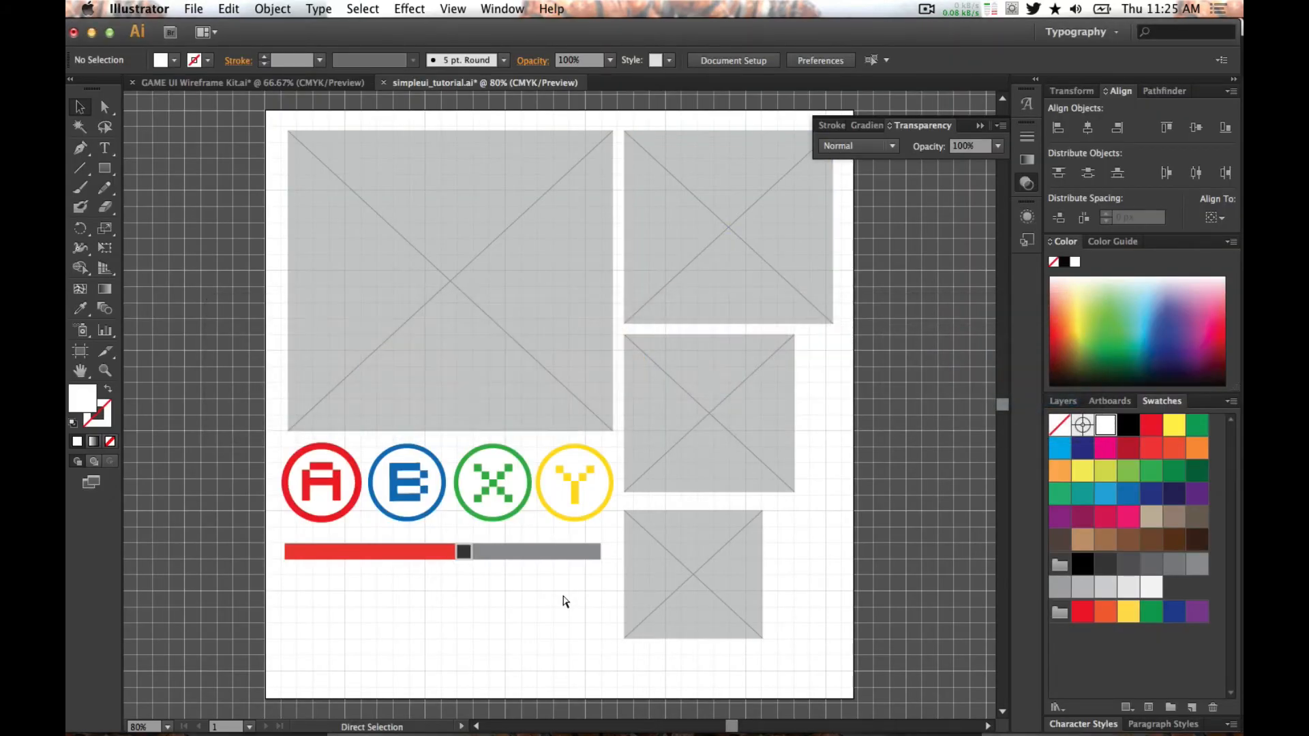
key(super+Tab)
key(super+Tab)
key(super+Tab)
key(super+shift+Tab)
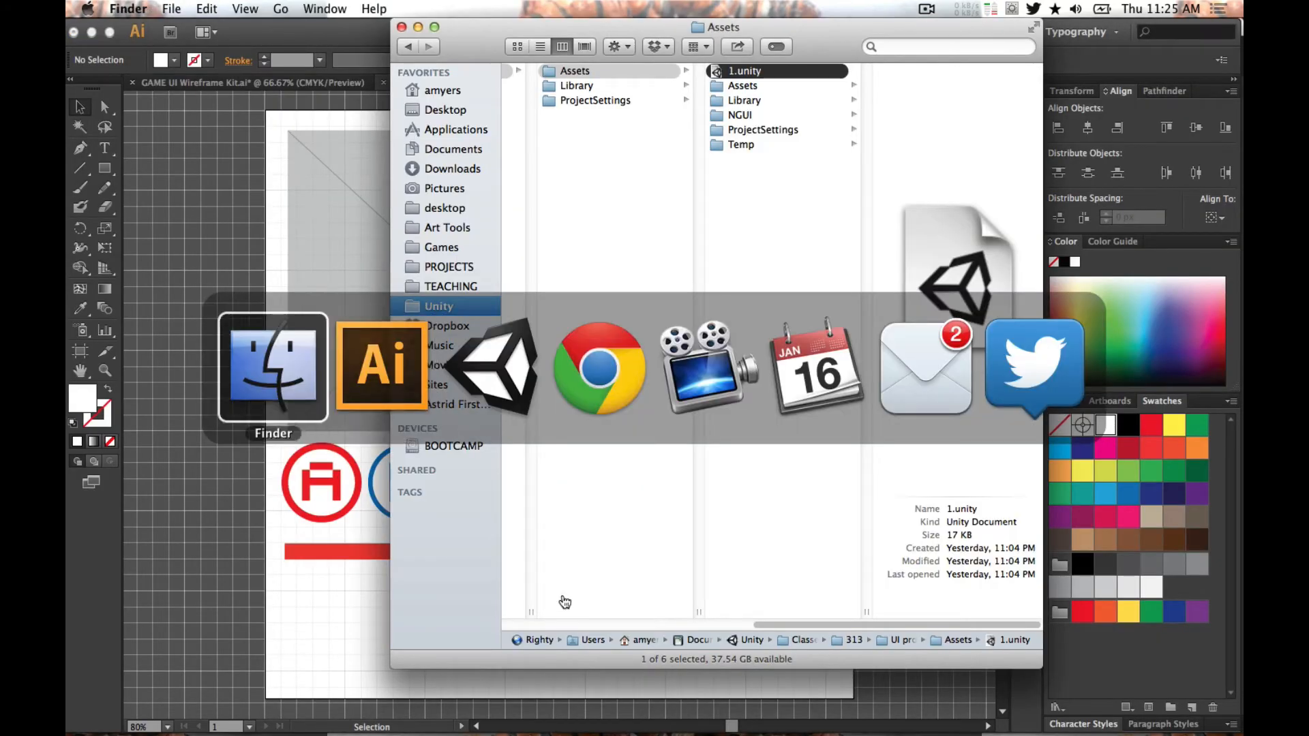
key(super+Tab)
key(super+alt+shift+s)
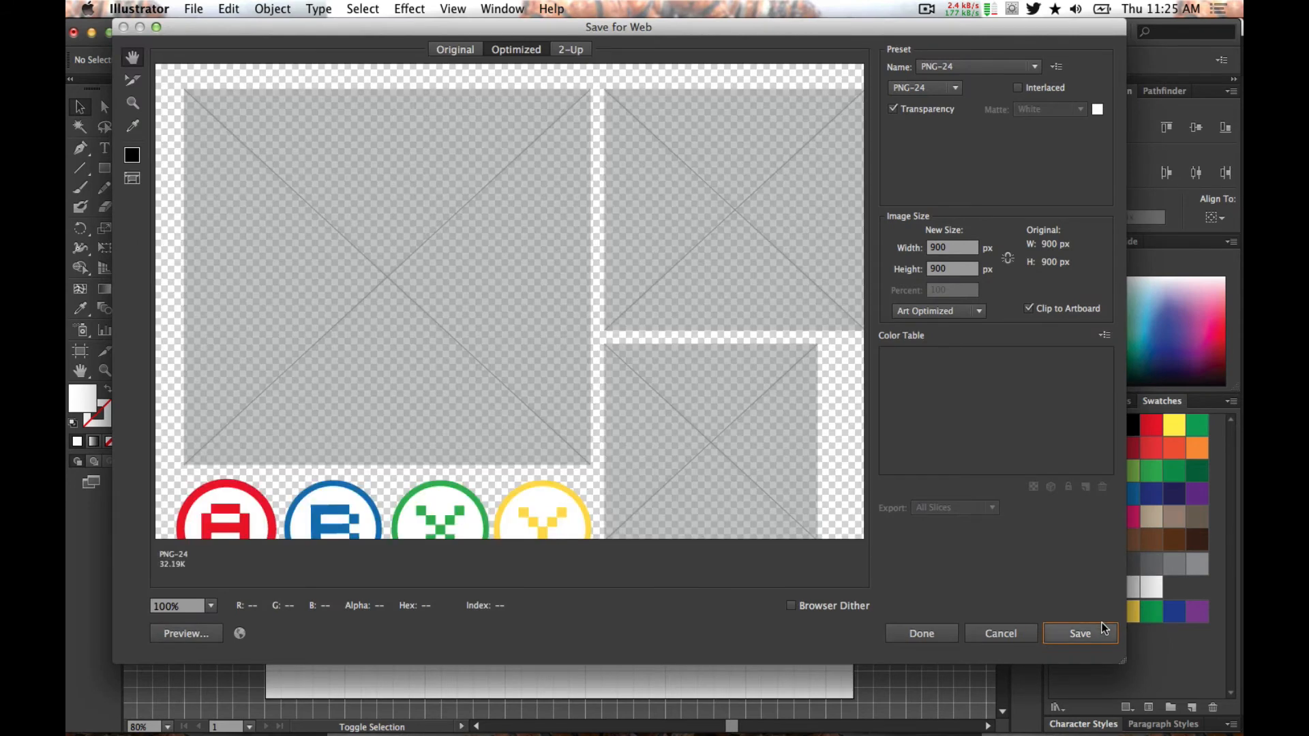
click(1086, 632)
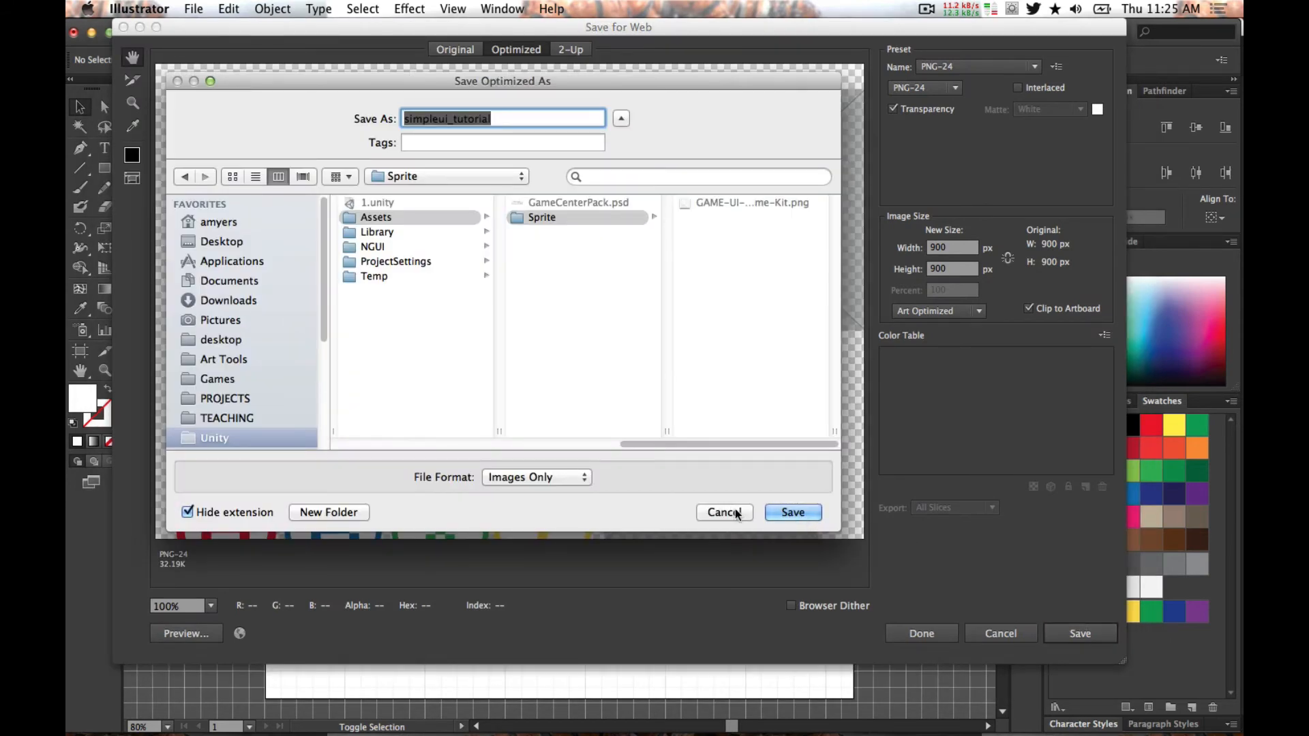
click(796, 511)
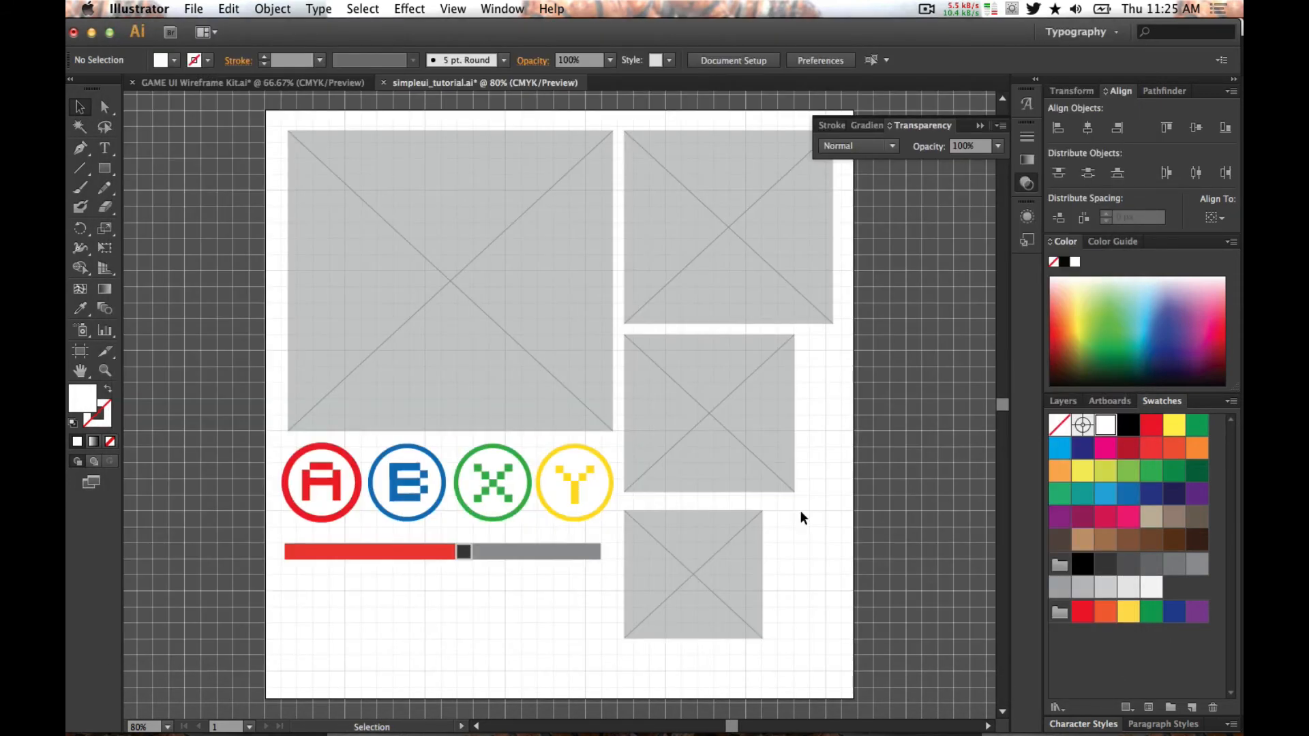
- Switch to Unity and set the simpleui_tutorial texture type to Sprite, keeping 100 pixels to units and Bilinear filtering
key(super+Tab)
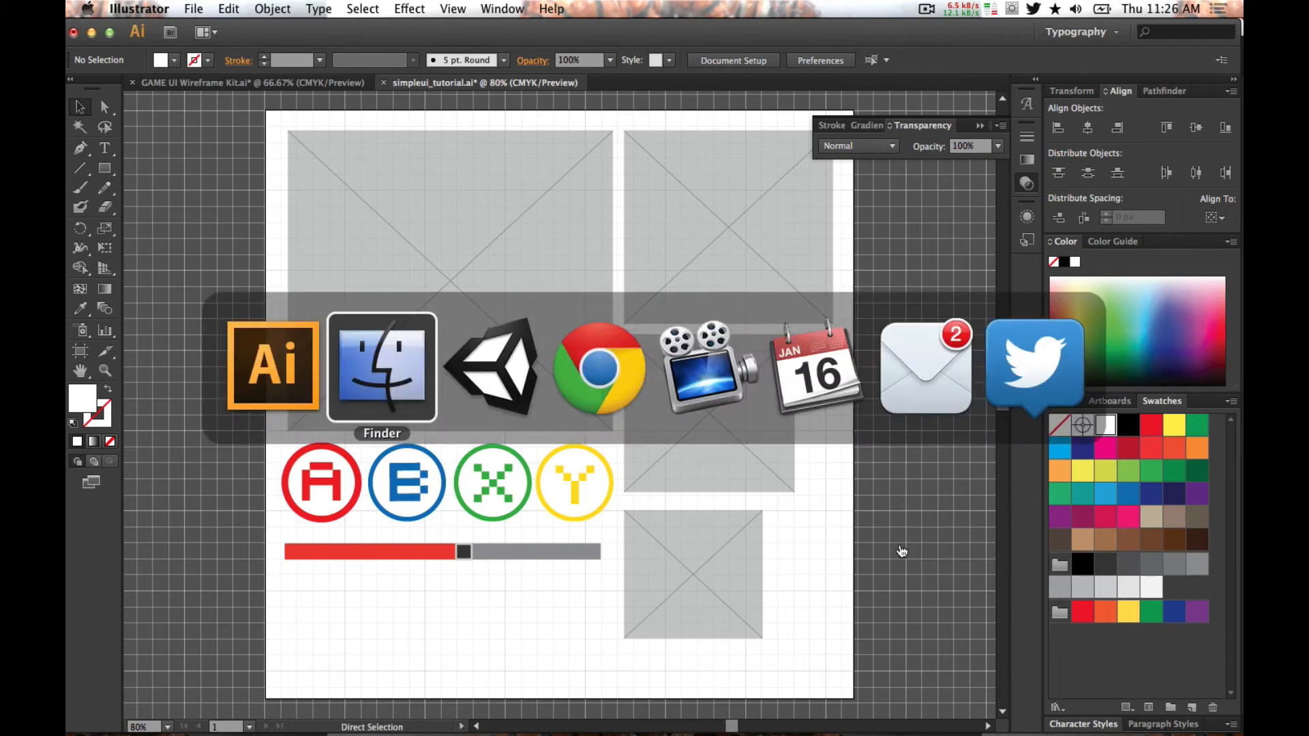
key(super+Tab)
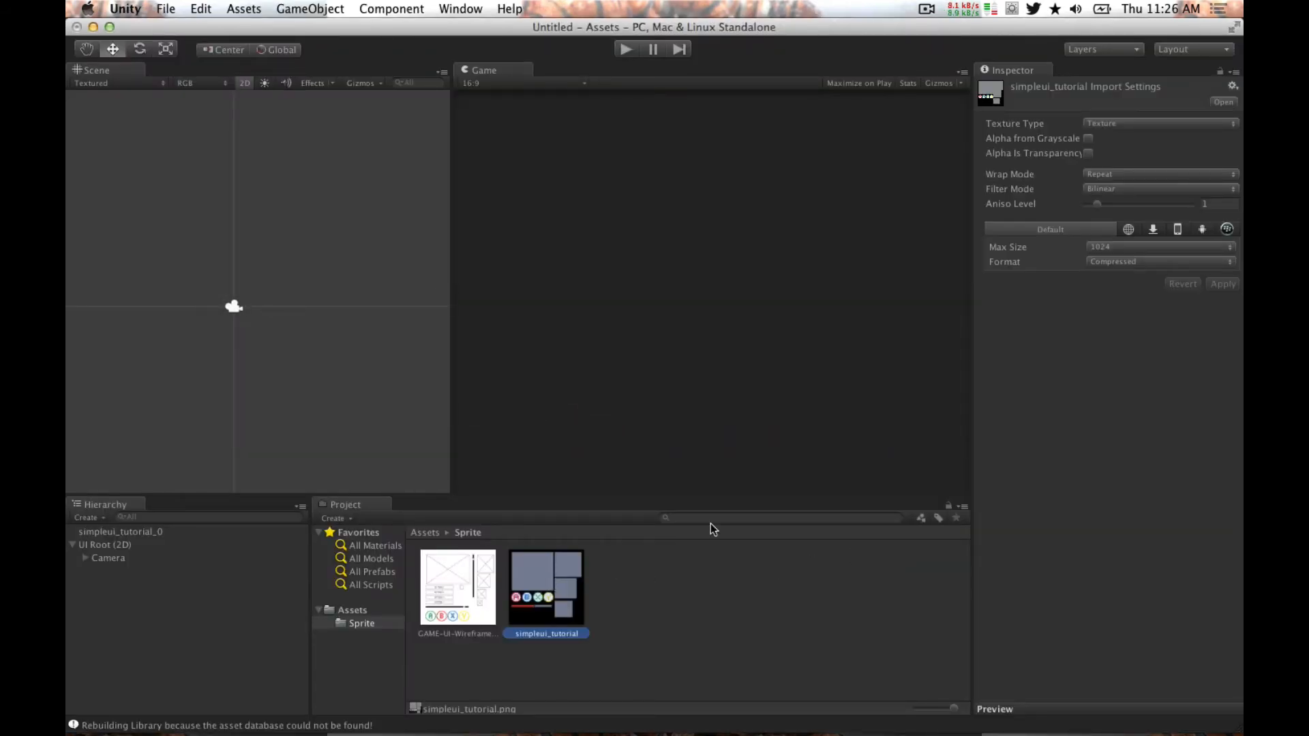
click(1095, 123)
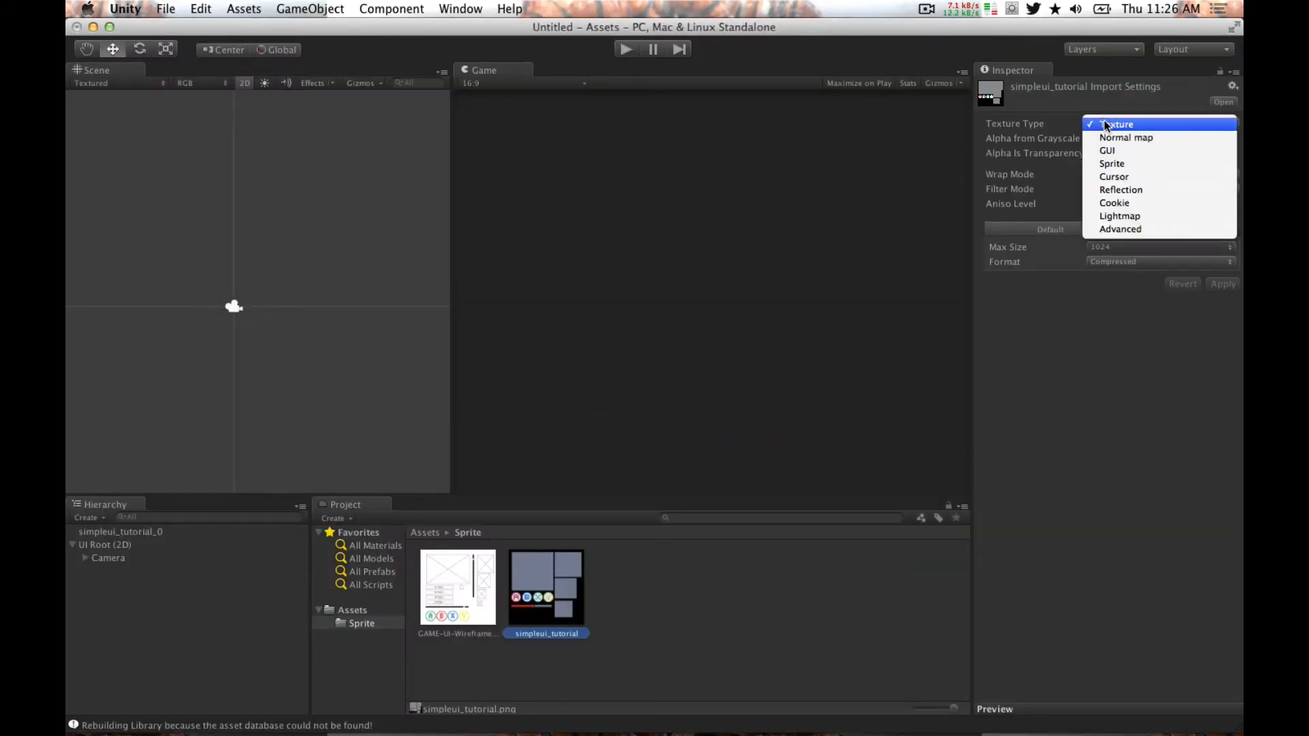
click(1119, 166)
click(1112, 168)
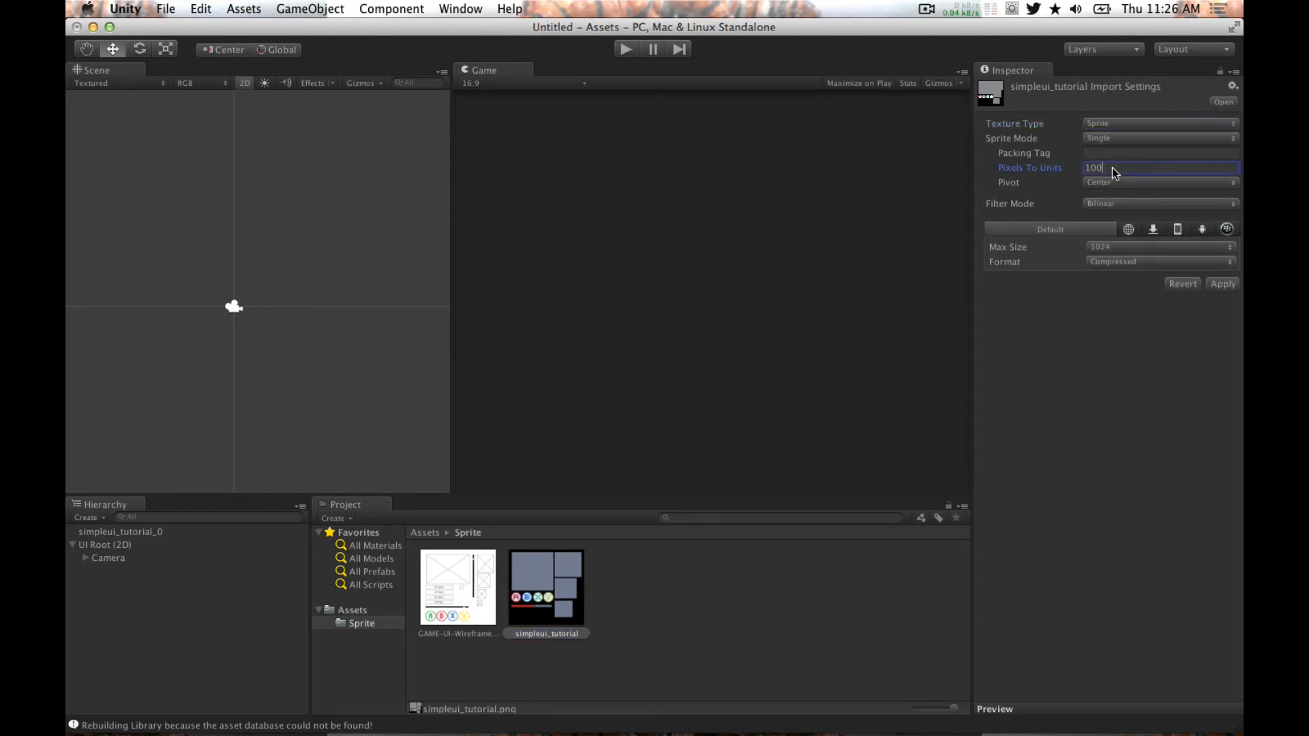
key(BackSpace)
key(BackSpace)
key(BackSpace)
click(1106, 204)
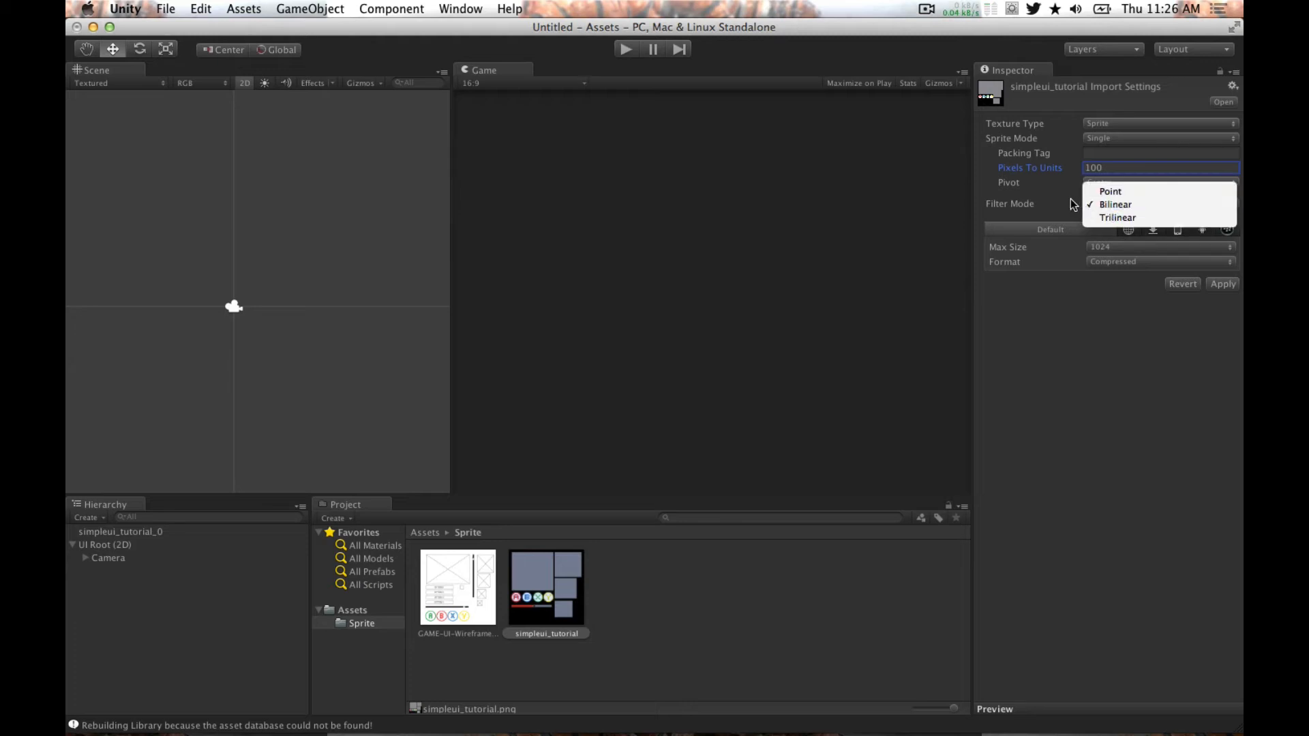
click(1108, 203)
- Set the texture's max size to 4096 and its format to Truecolor, and apply the import settings
click(1111, 246)
click(1117, 272)
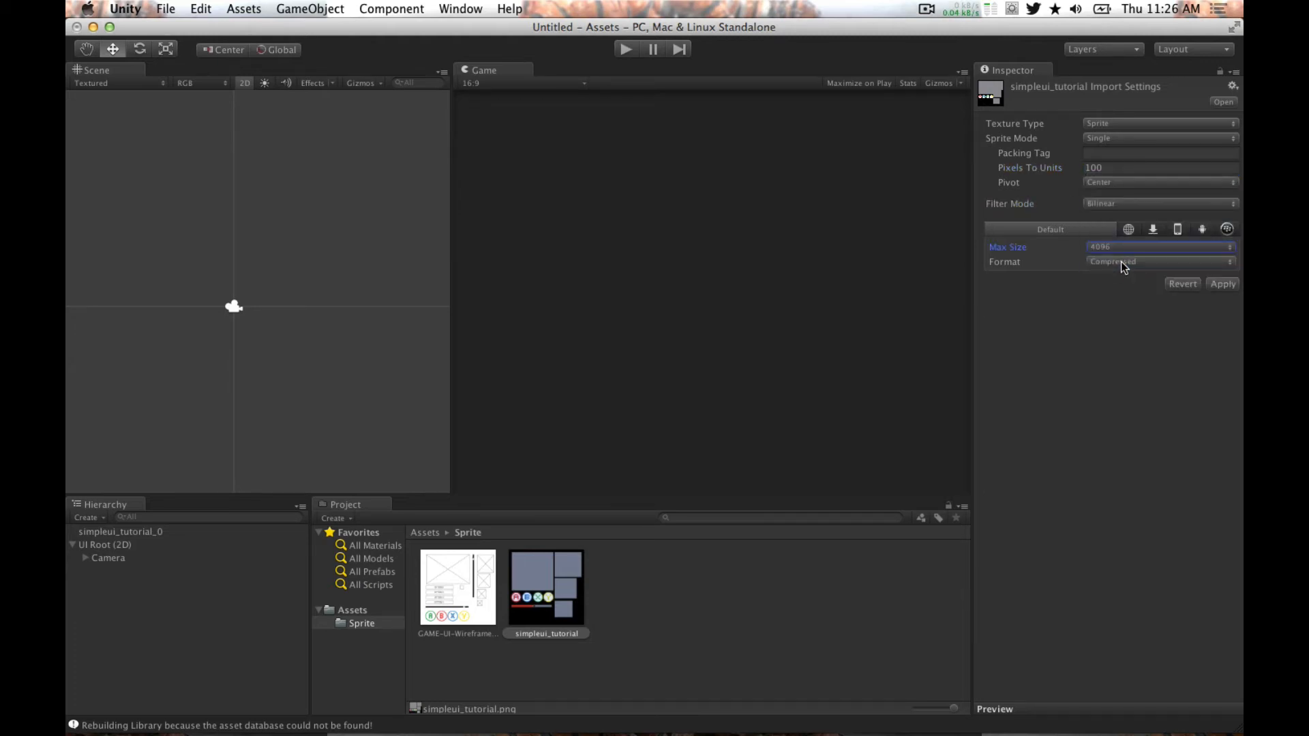
click(1121, 262)
click(1123, 289)
click(1222, 283)
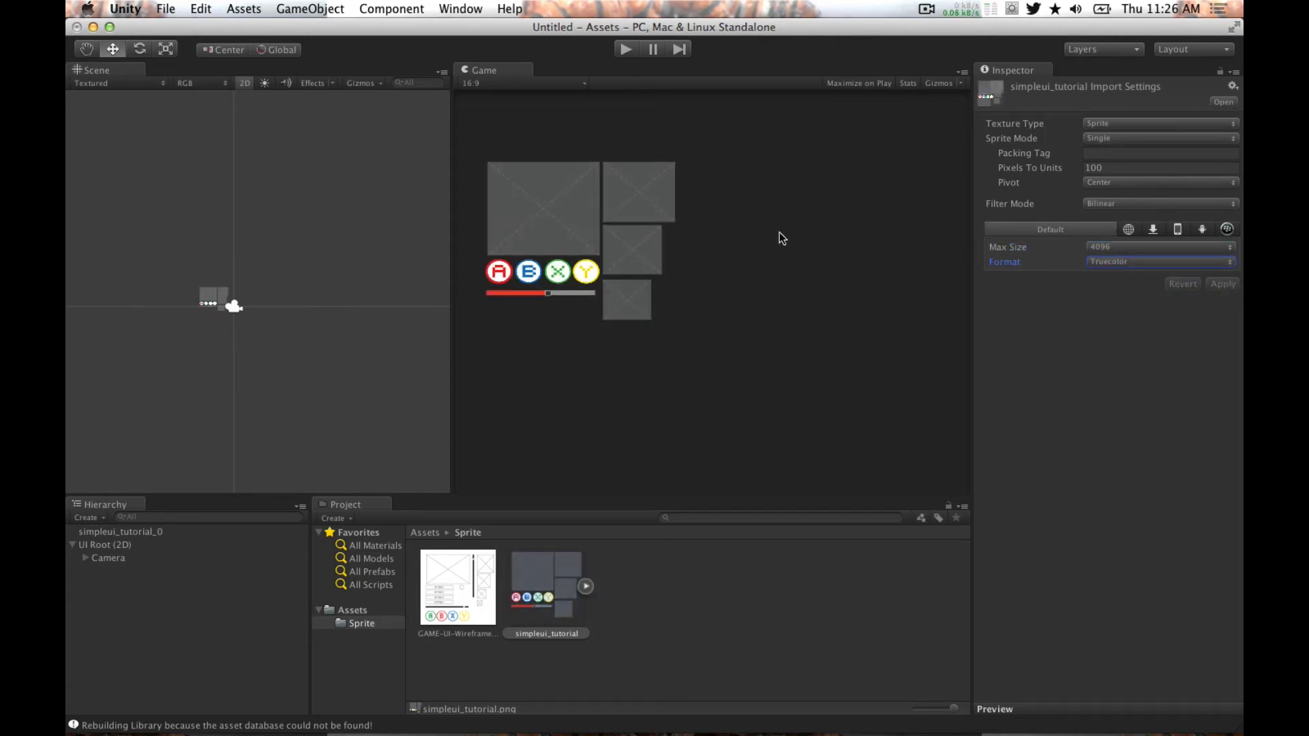
- Delete the simpleui_tutorial_0 sprite object from the scene
click(225, 303)
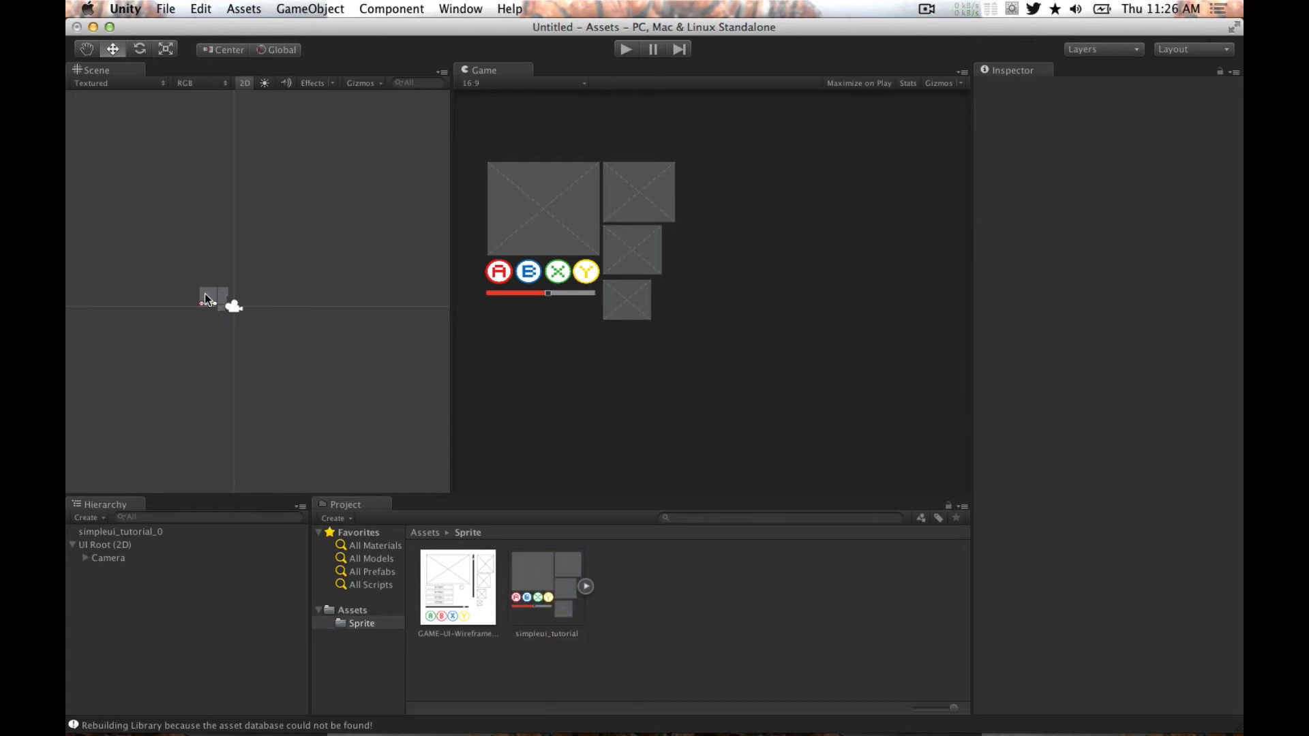
key(Delete)
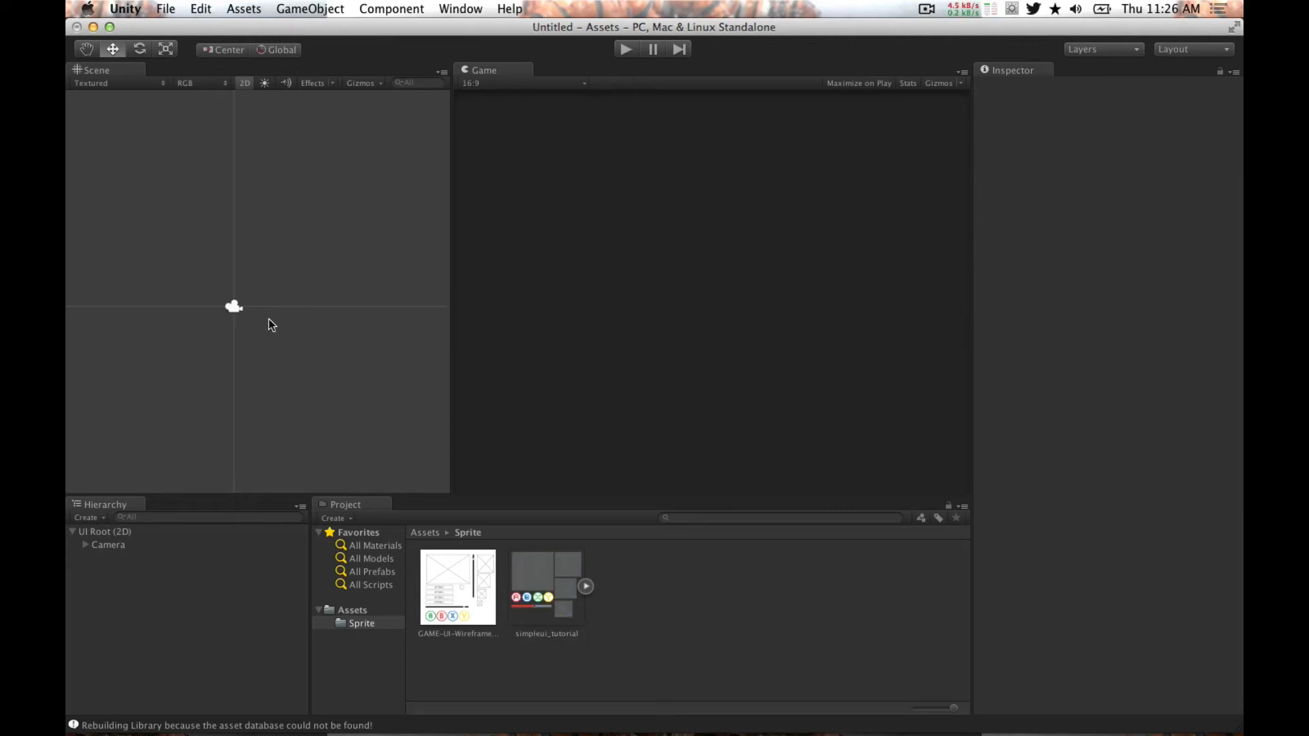
- Select the simpleui_tutorial texture in the project and set its sprite mode to Multiple
click(586, 588)
click(581, 590)
click(571, 590)
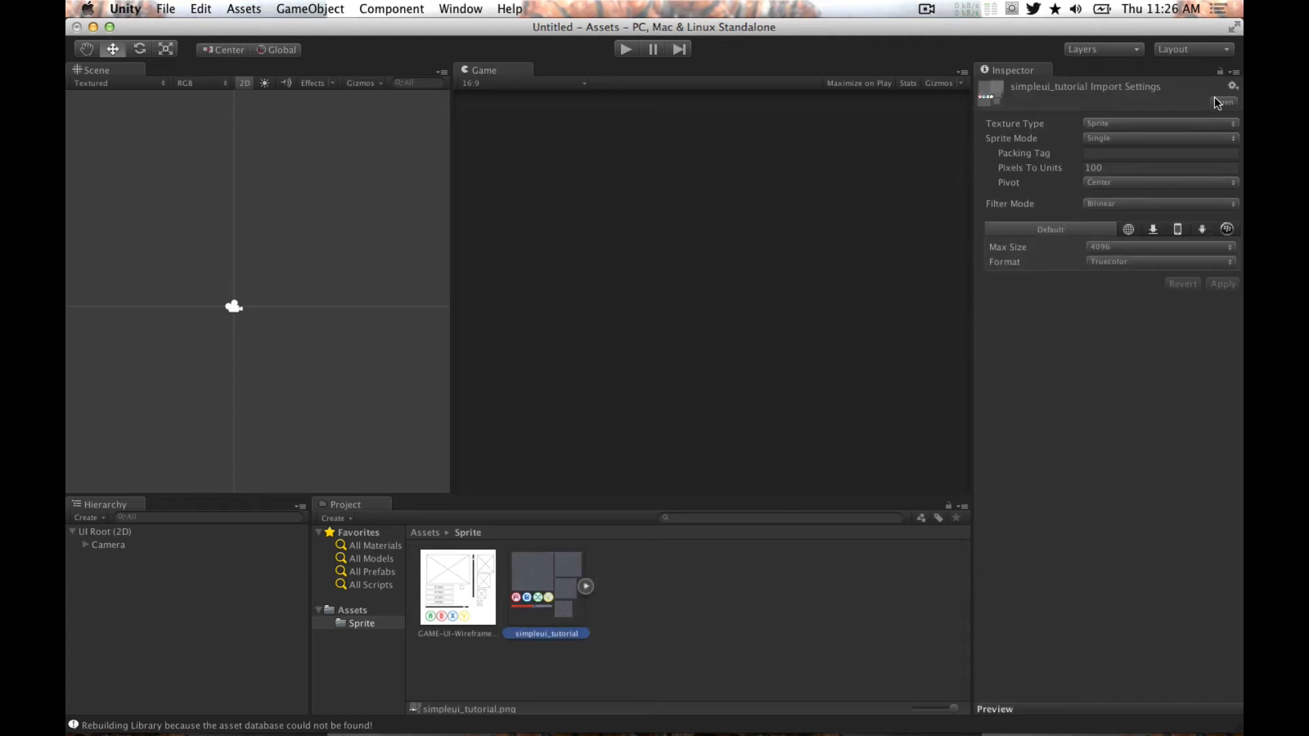
click(1118, 137)
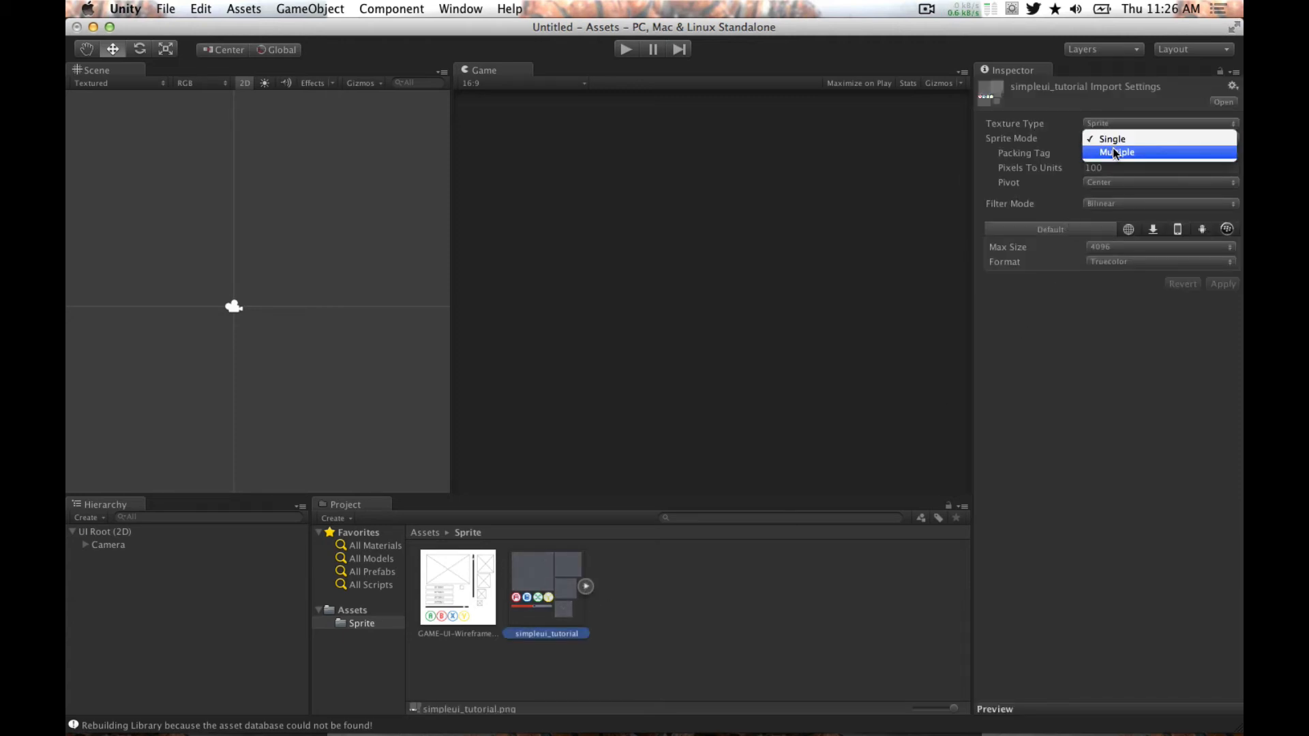
click(1117, 153)
- Open the texture in the Sprite Editor and slice it using the Automatic type, Center pivot and Delete Existing method
click(1227, 187)
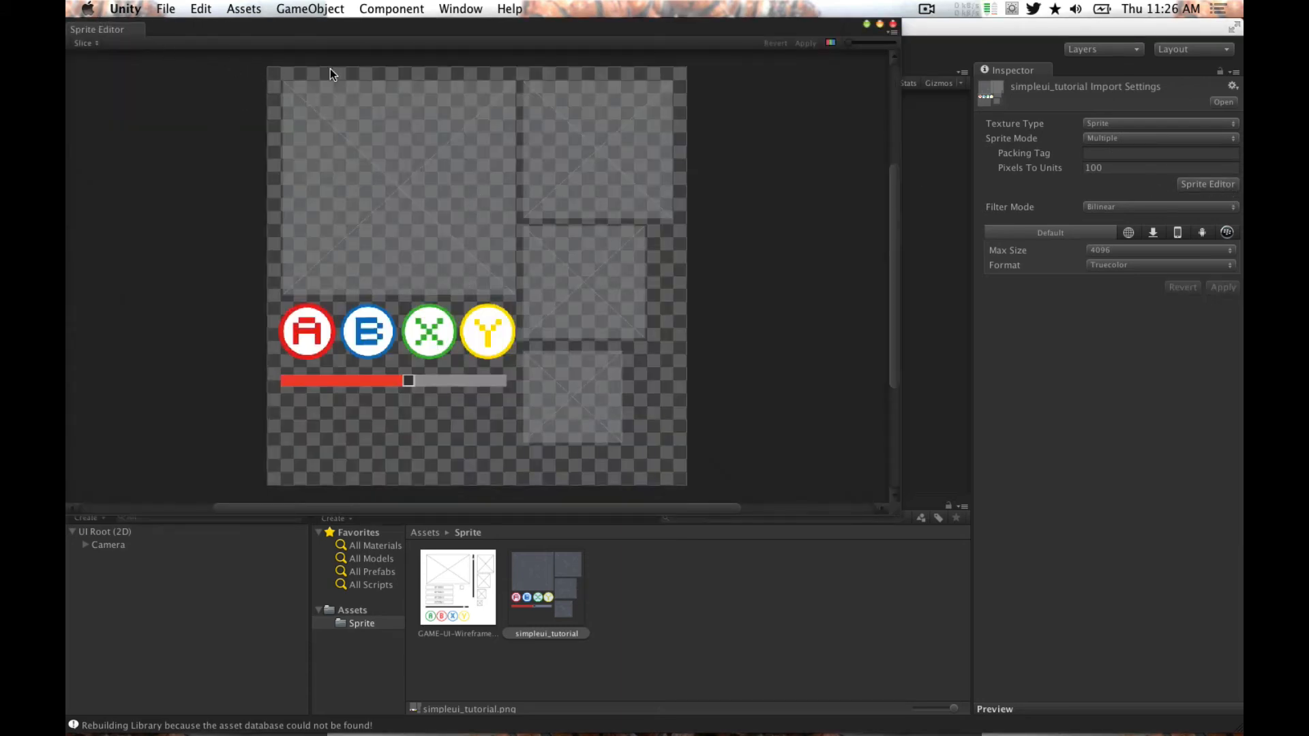
click(86, 43)
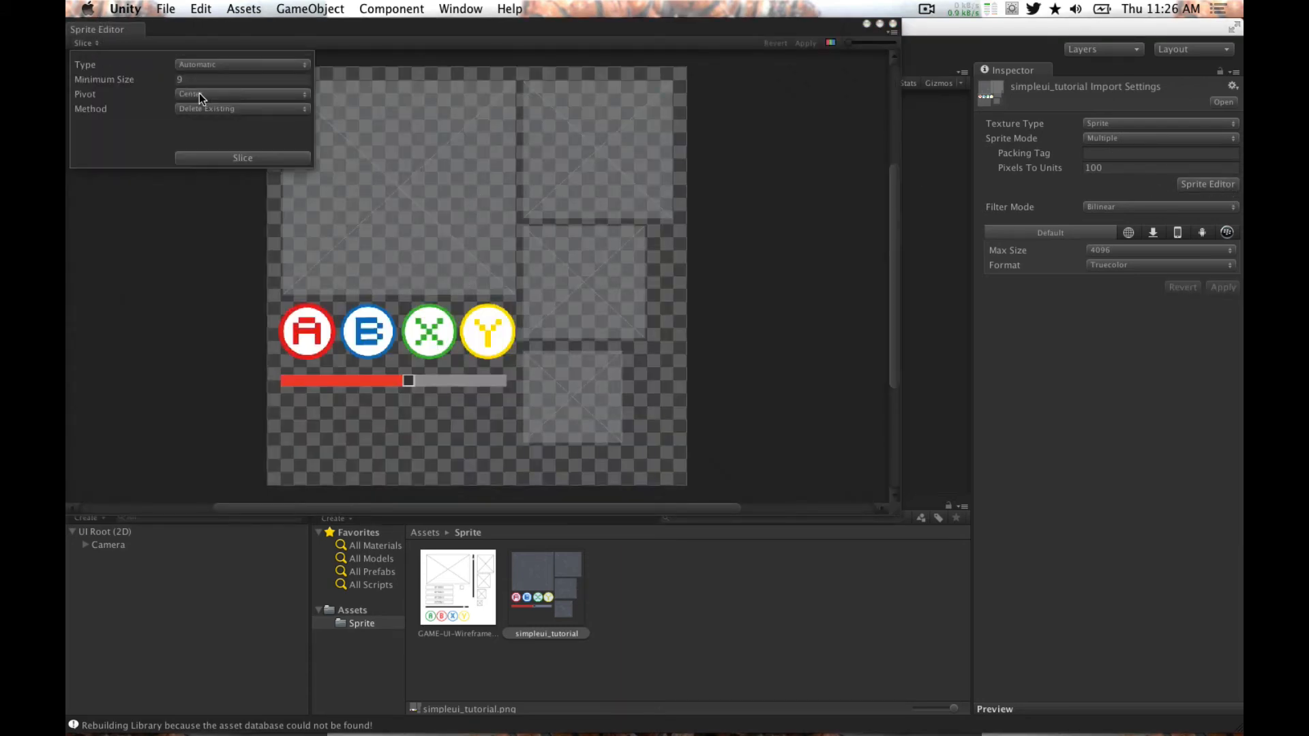
click(208, 160)
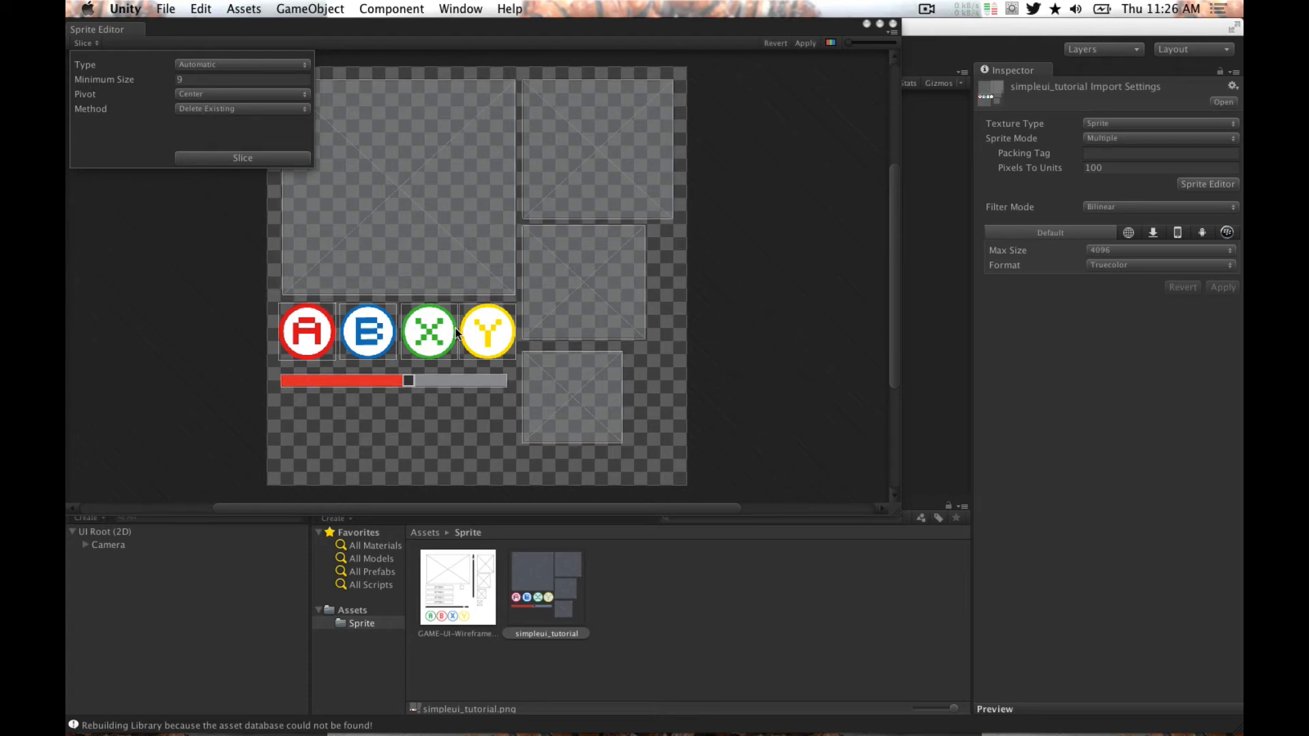
- Check the slices around the buttons and boxes, apply them to the texture, and close the Sprite Editor
scroll(289, 334, up, 6)
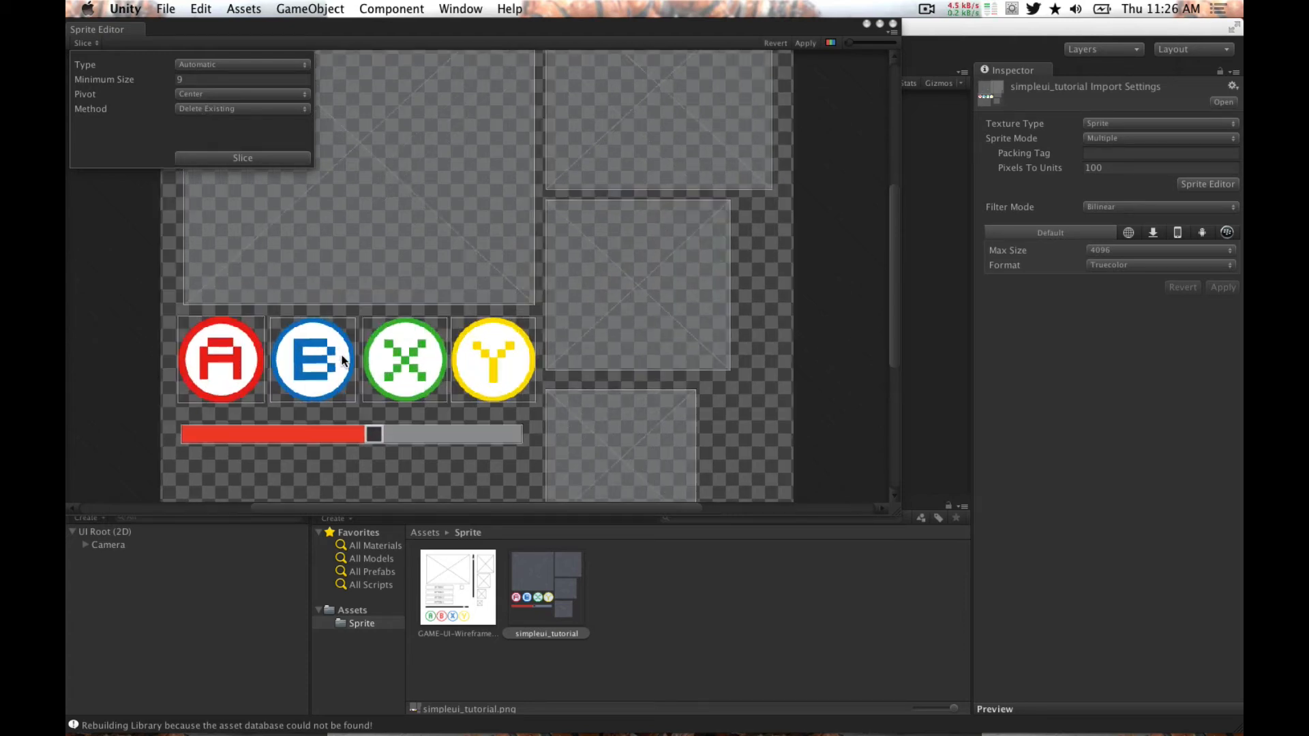
scroll(433, 391, down, 6)
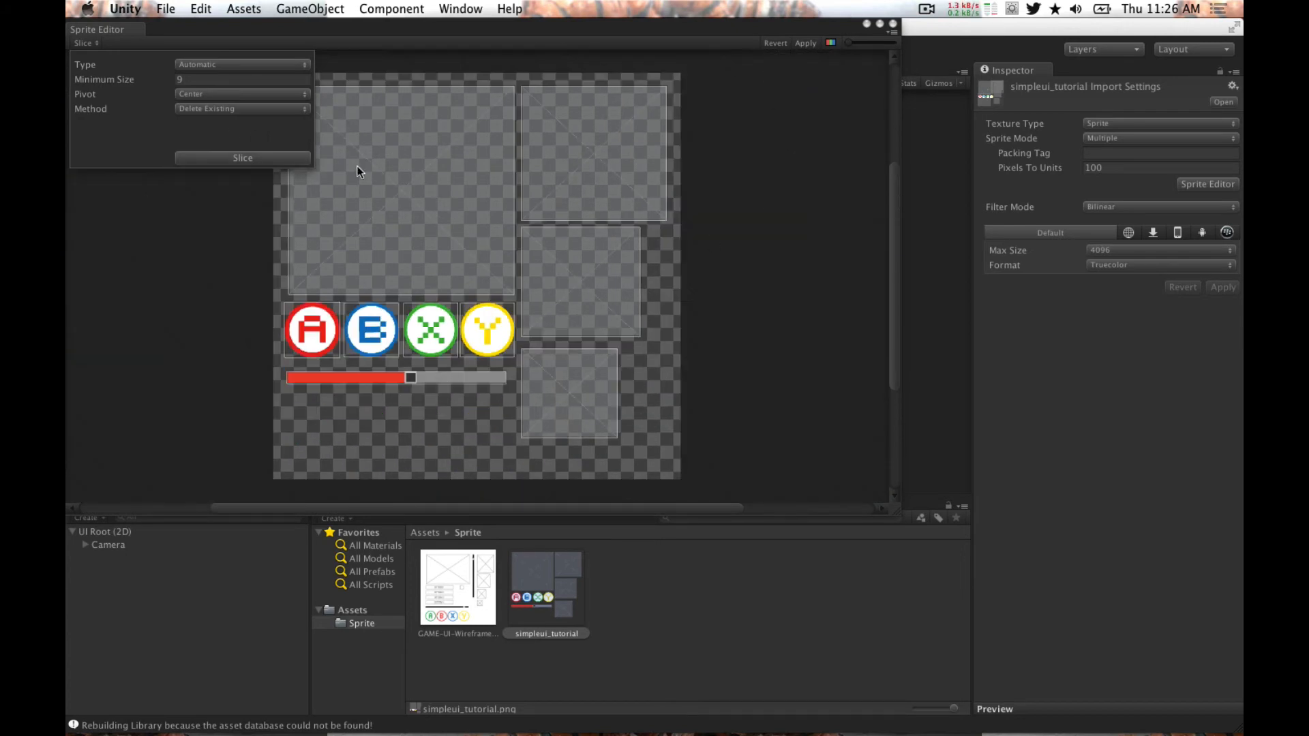
click(813, 47)
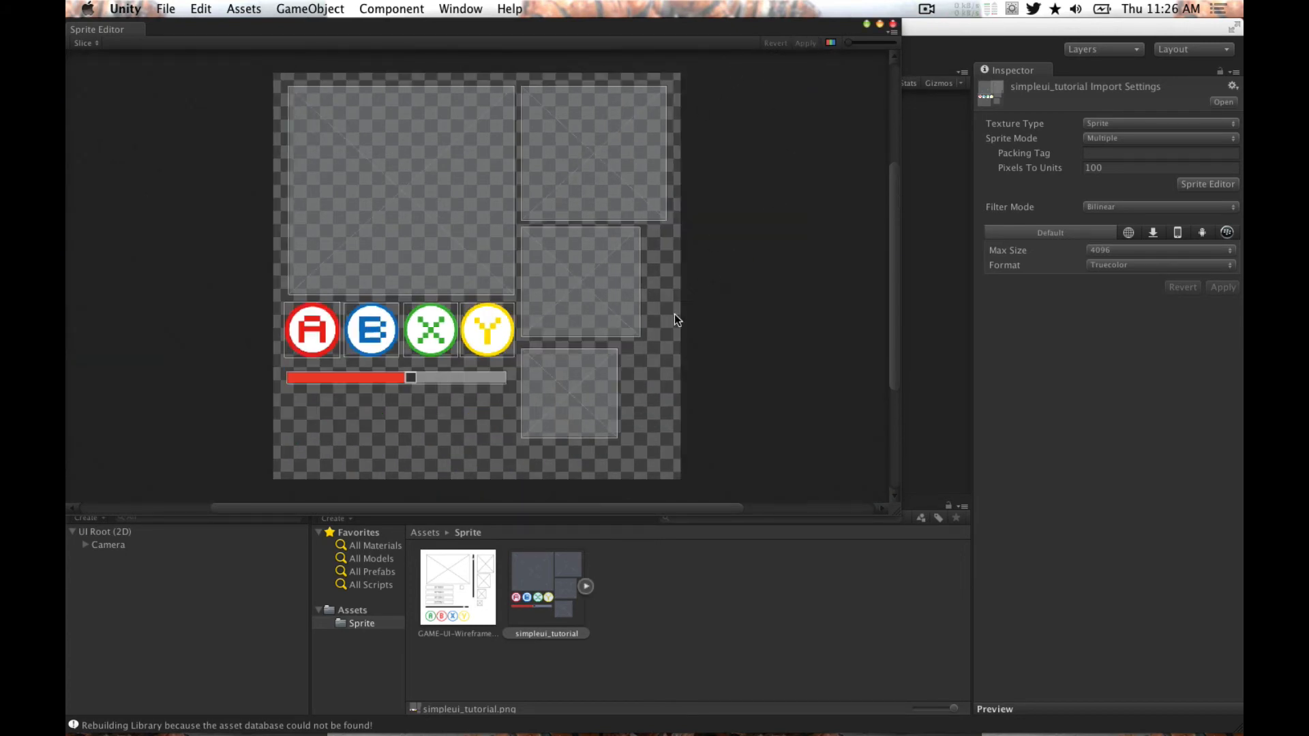
click(893, 24)
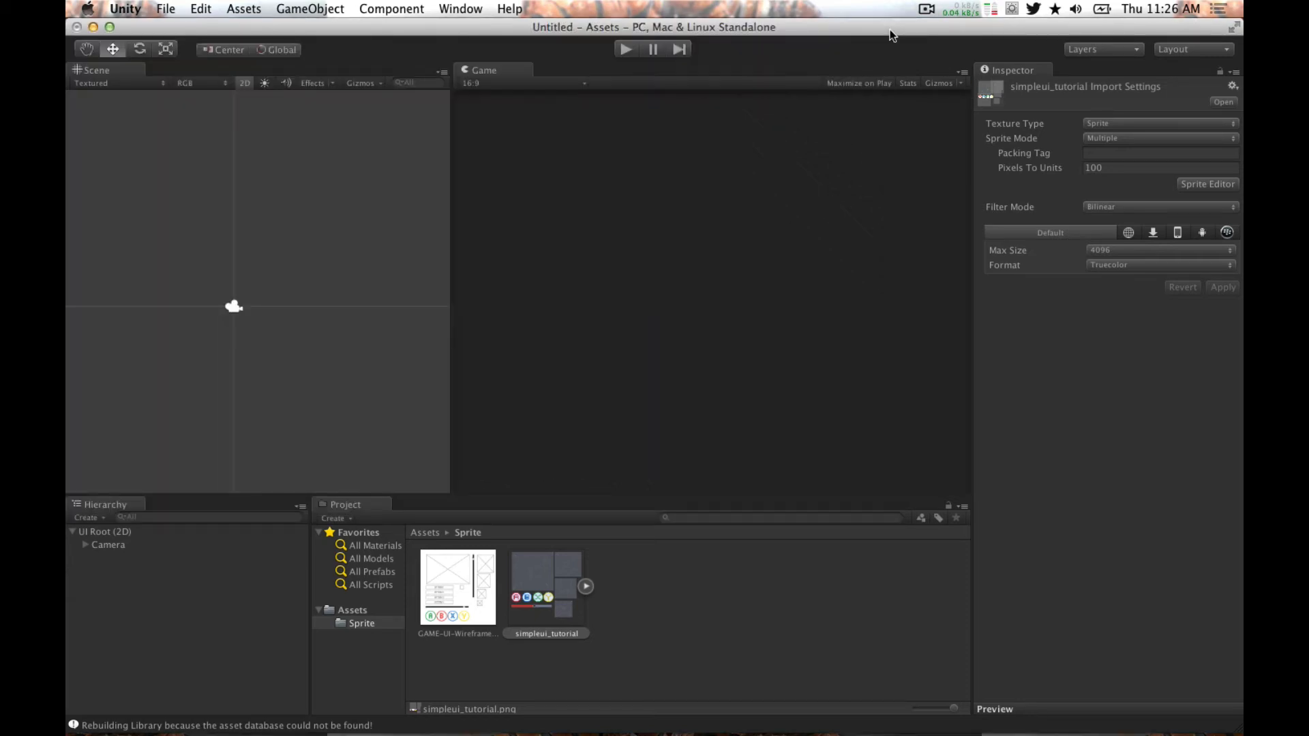
- Expand the sliced texture, place the red A button sprite in the scene, and scale it down uniformly to about 0.18
click(586, 587)
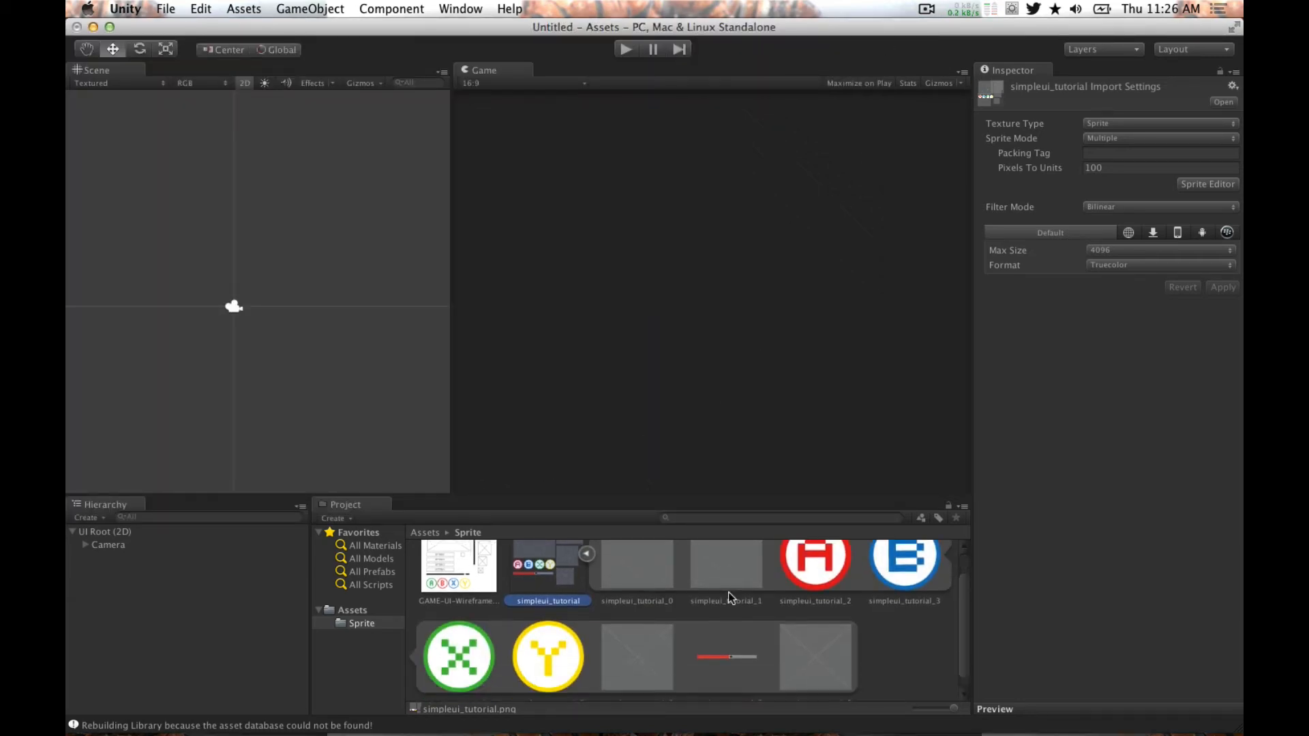
drag(811, 583, 244, 309)
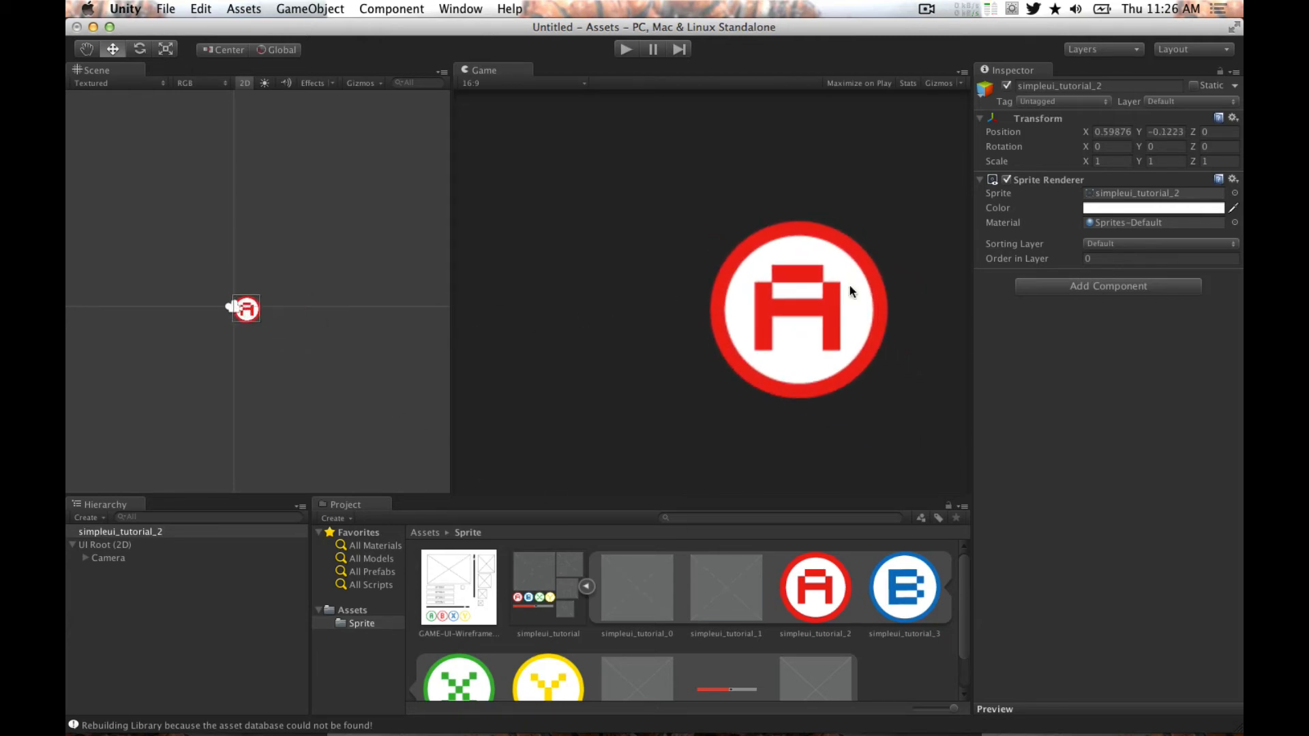
scroll(232, 312, up, 5)
scroll(232, 313, up, 2)
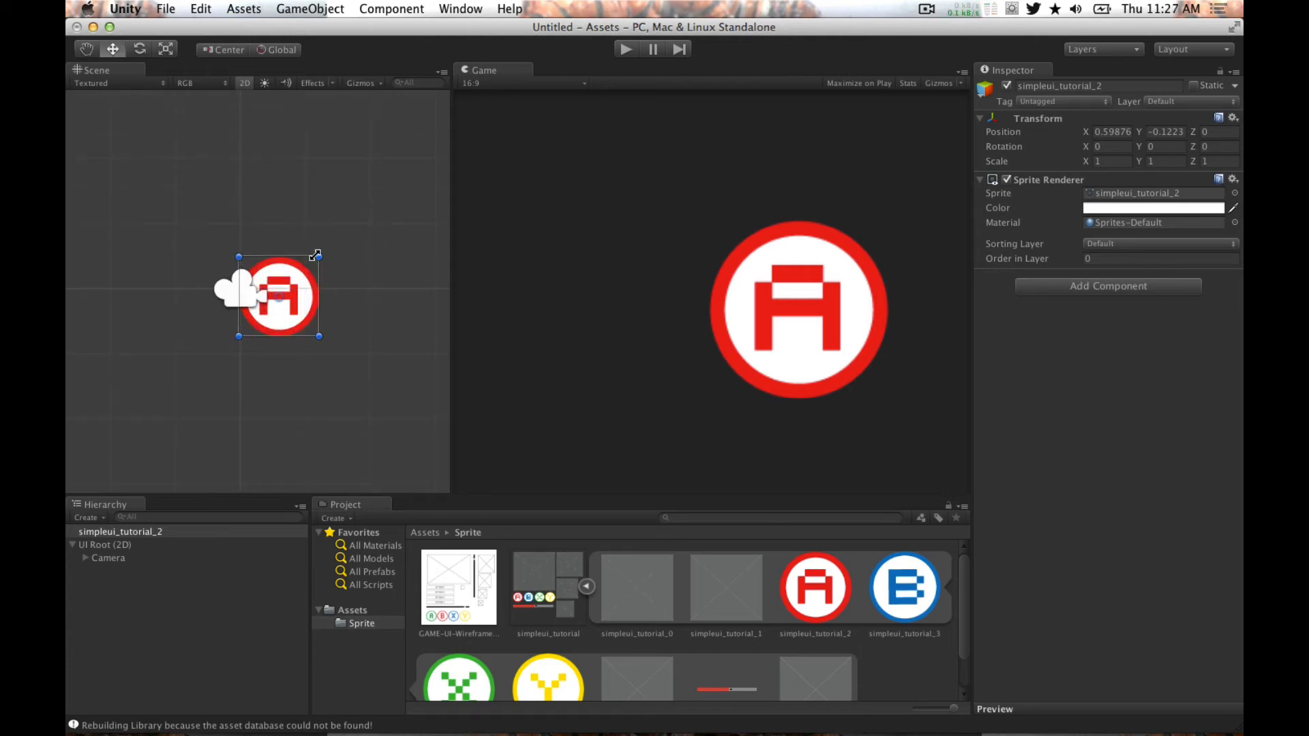
drag(320, 256, 293, 318)
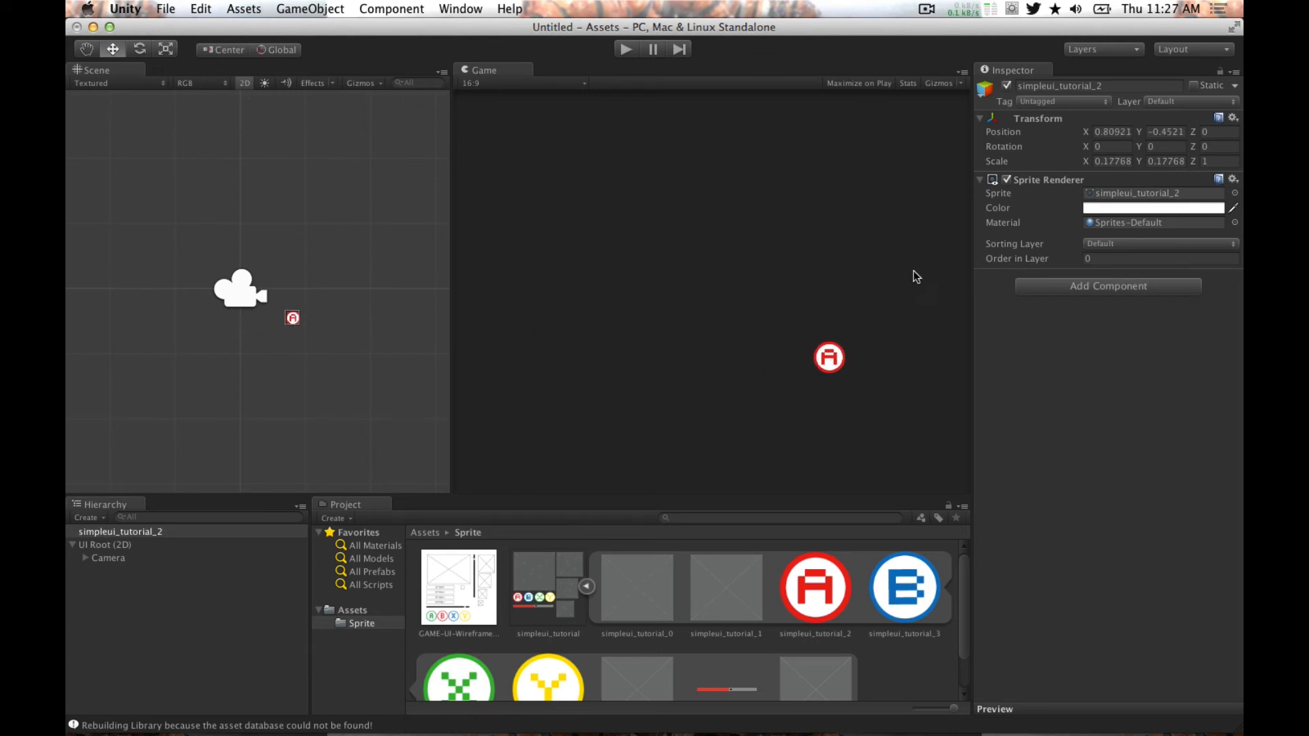
- Try tinting the A button sprite with colours sampled from the screen using the color eyedropper
click(1234, 207)
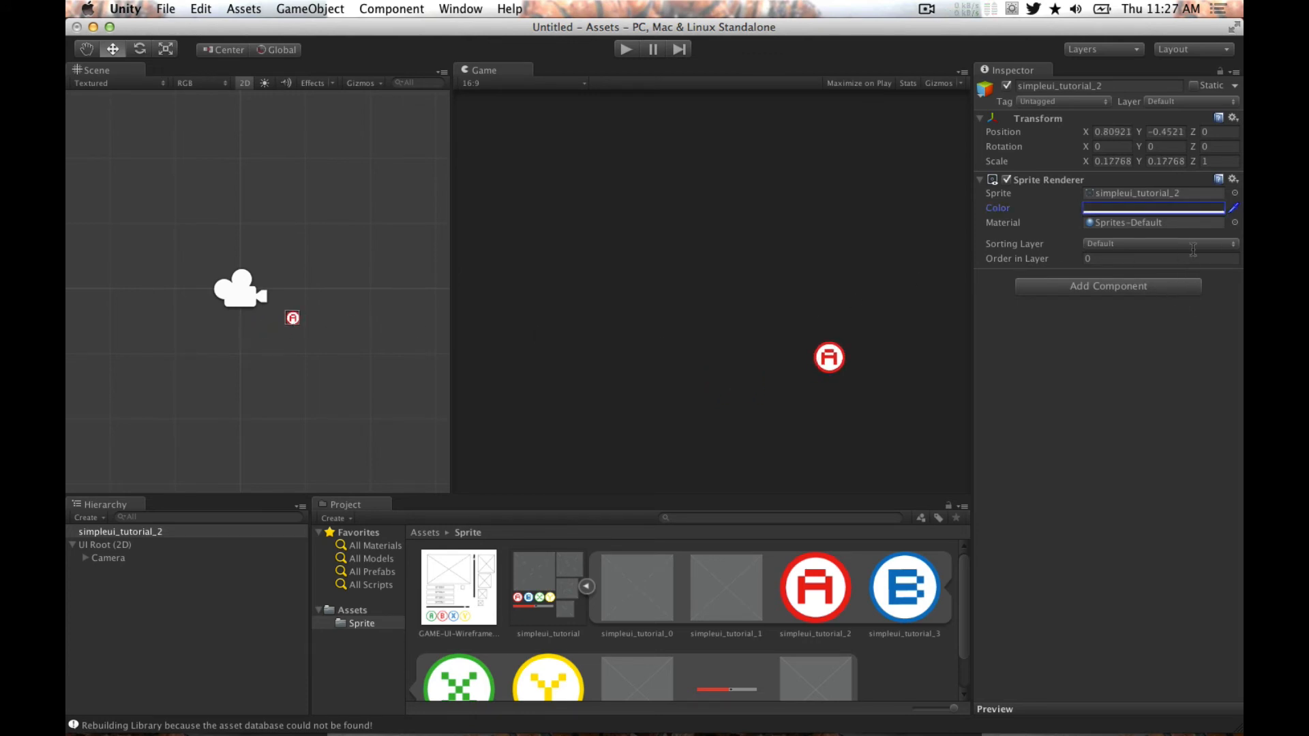
click(1232, 207)
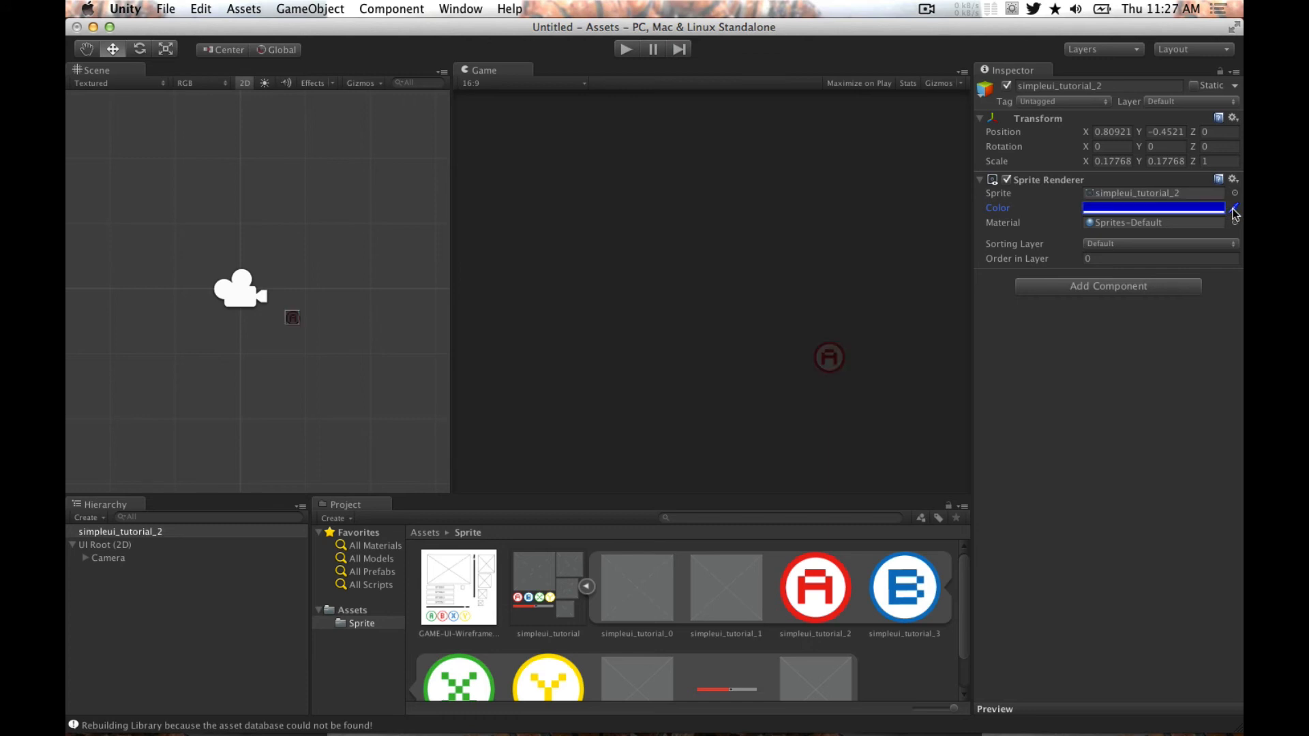
click(1235, 210)
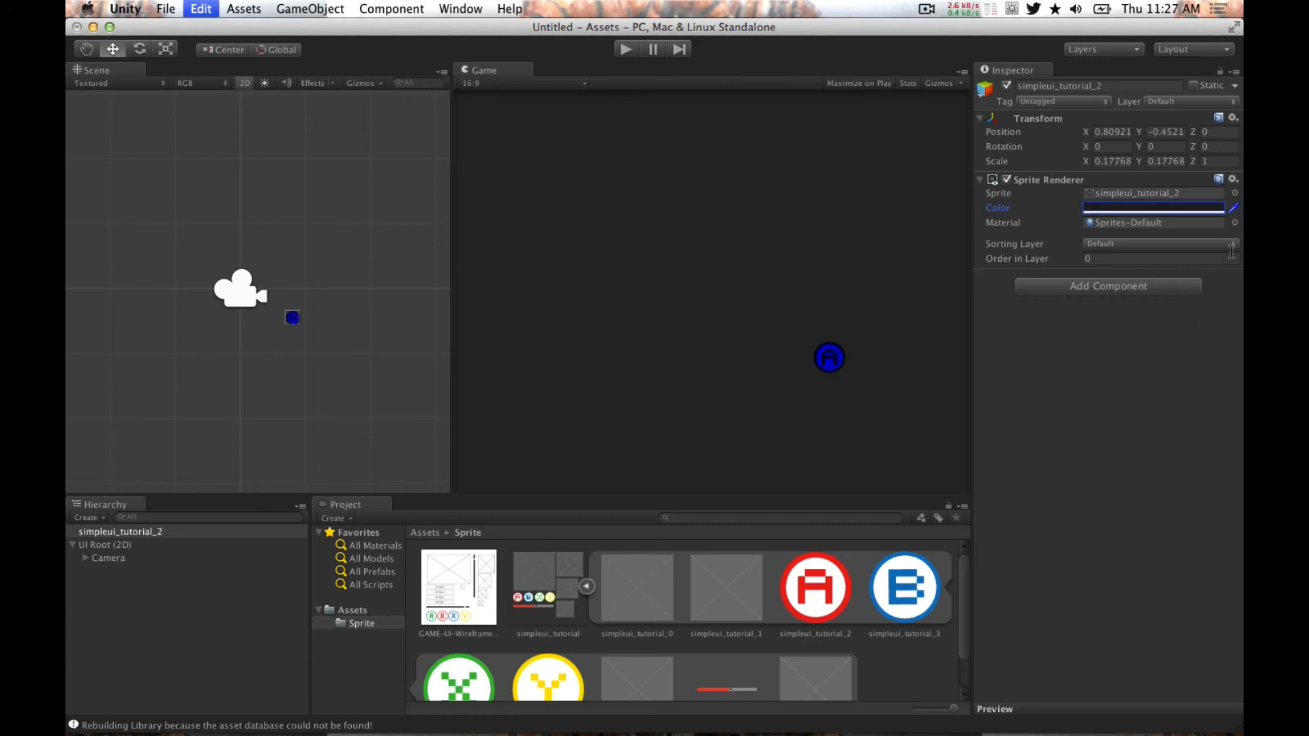
- Try lowering the alpha of the A button sprite's color to about 134, and return it to full opacity
click(1175, 211)
drag(924, 584, 899, 584)
drag(895, 336, 1043, 336)
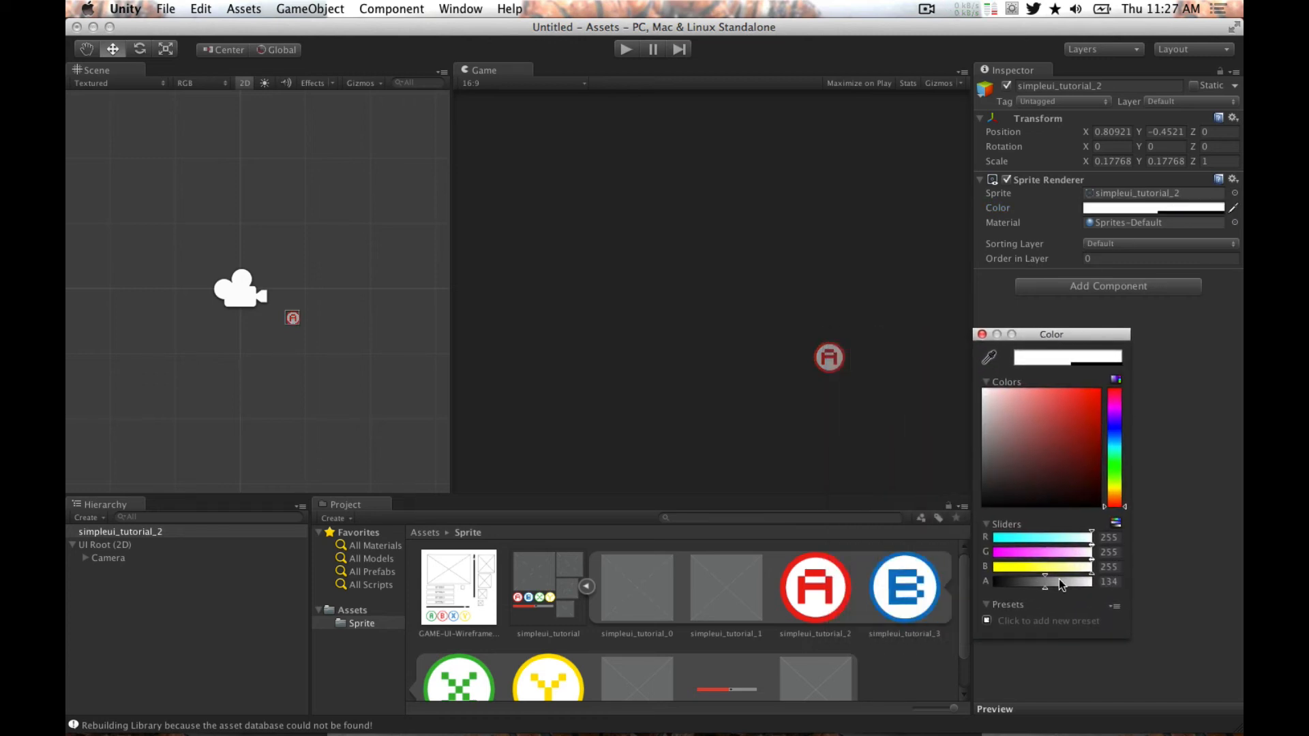
drag(1062, 585, 1098, 591)
click(982, 335)
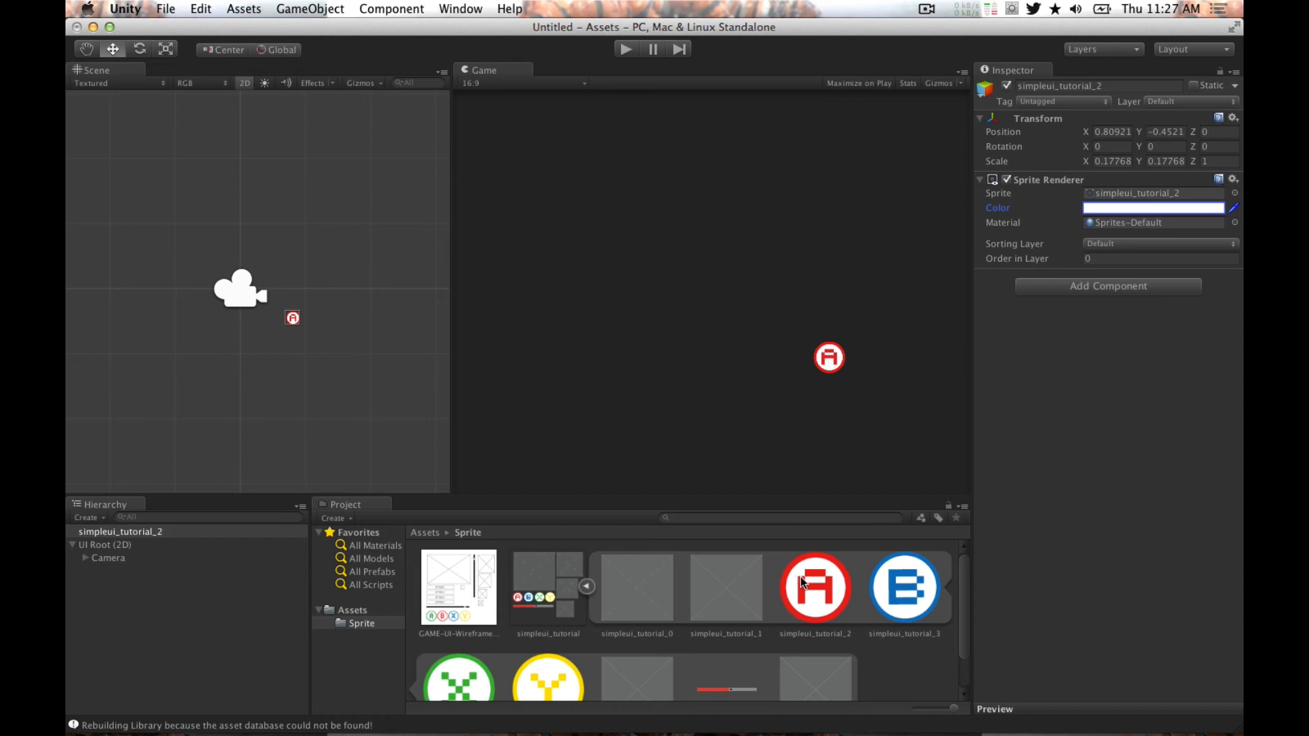
- Place the simpleui_tutorial_1 box sprite in the scene above the A button and scale it down uniformly to about 0.19
drag(741, 599, 358, 278)
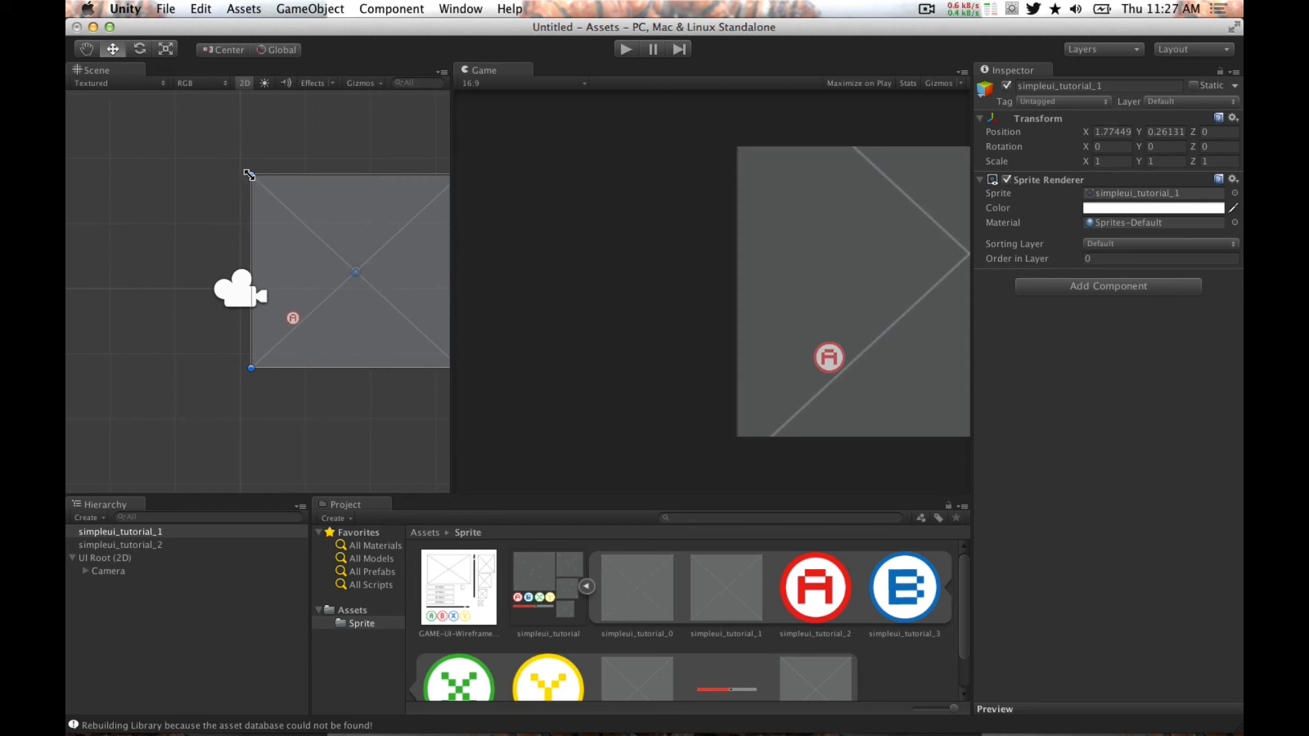
drag(250, 175, 297, 253)
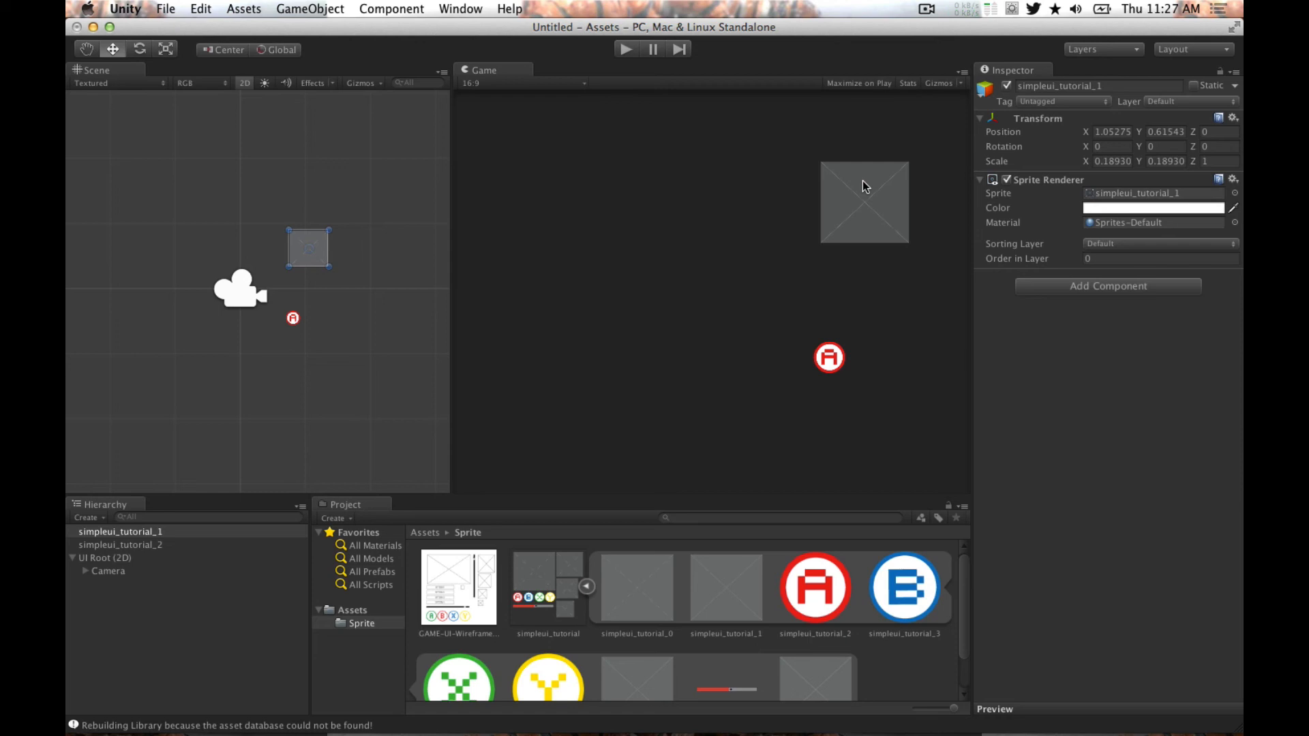
key(super+Tab)
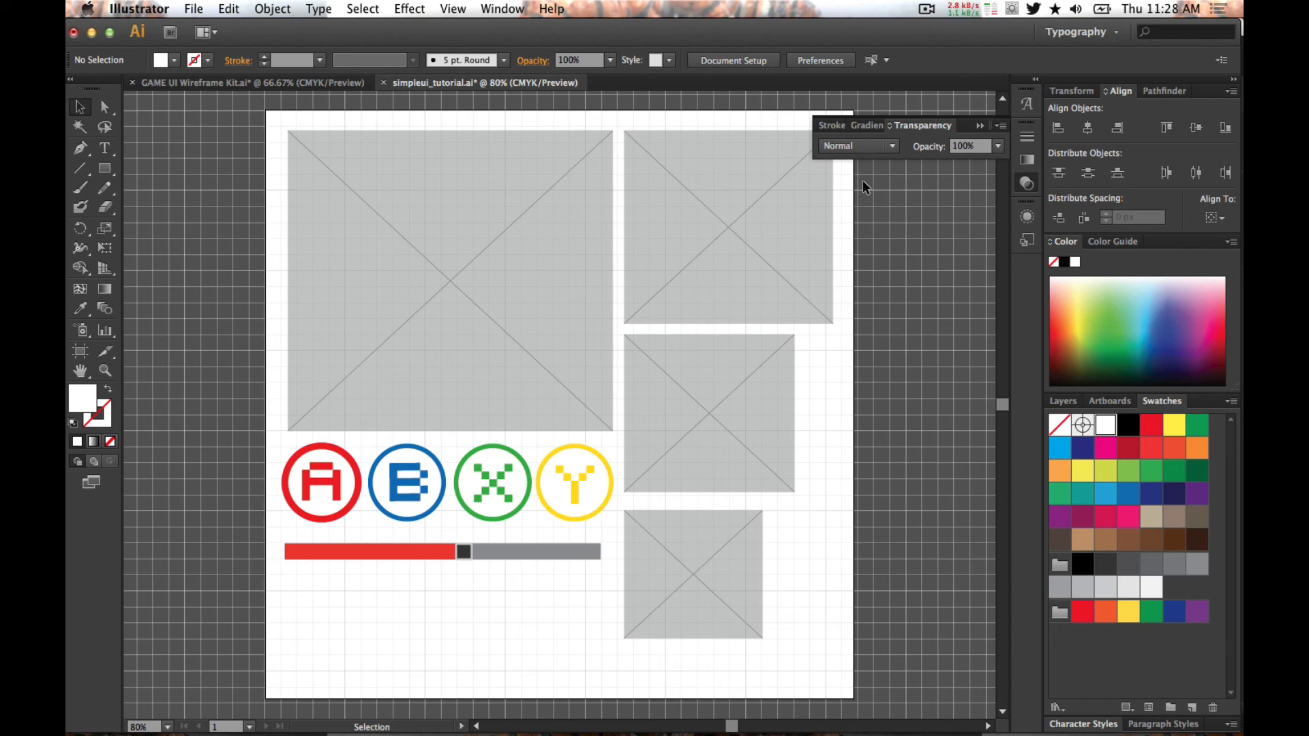
key(super+Tab)
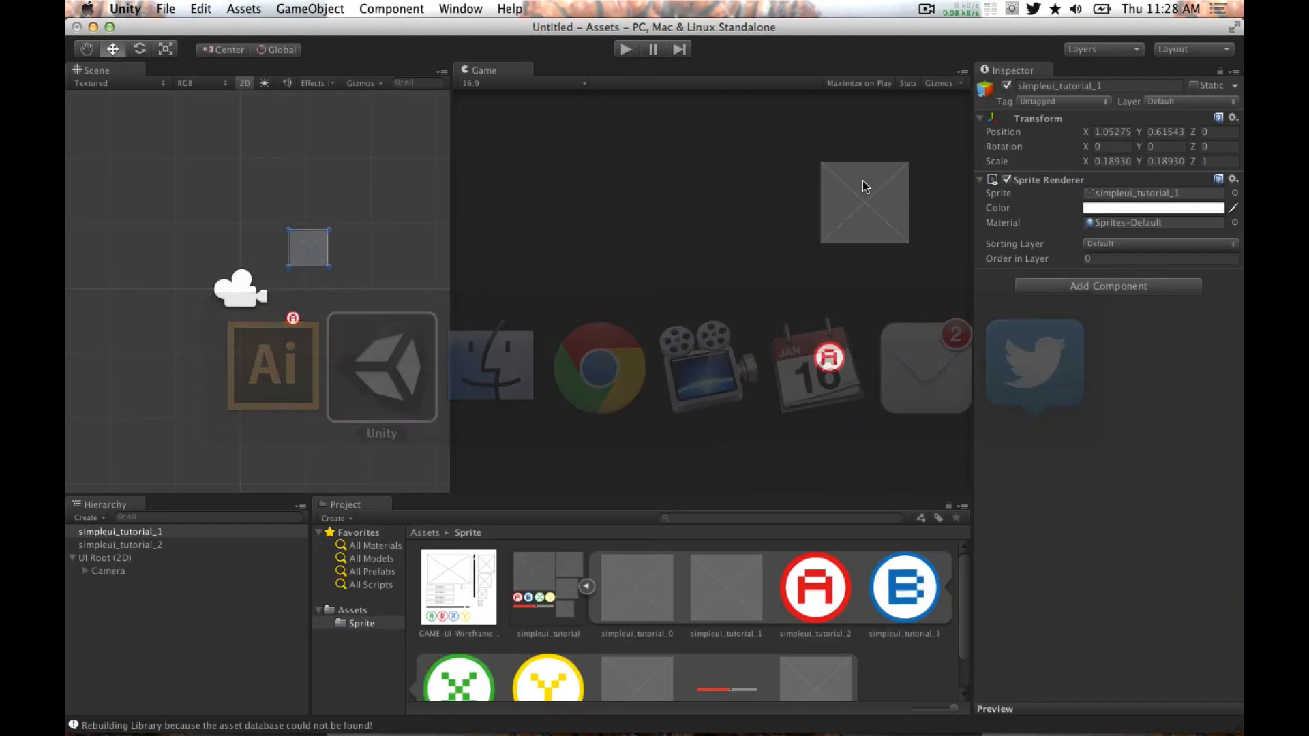